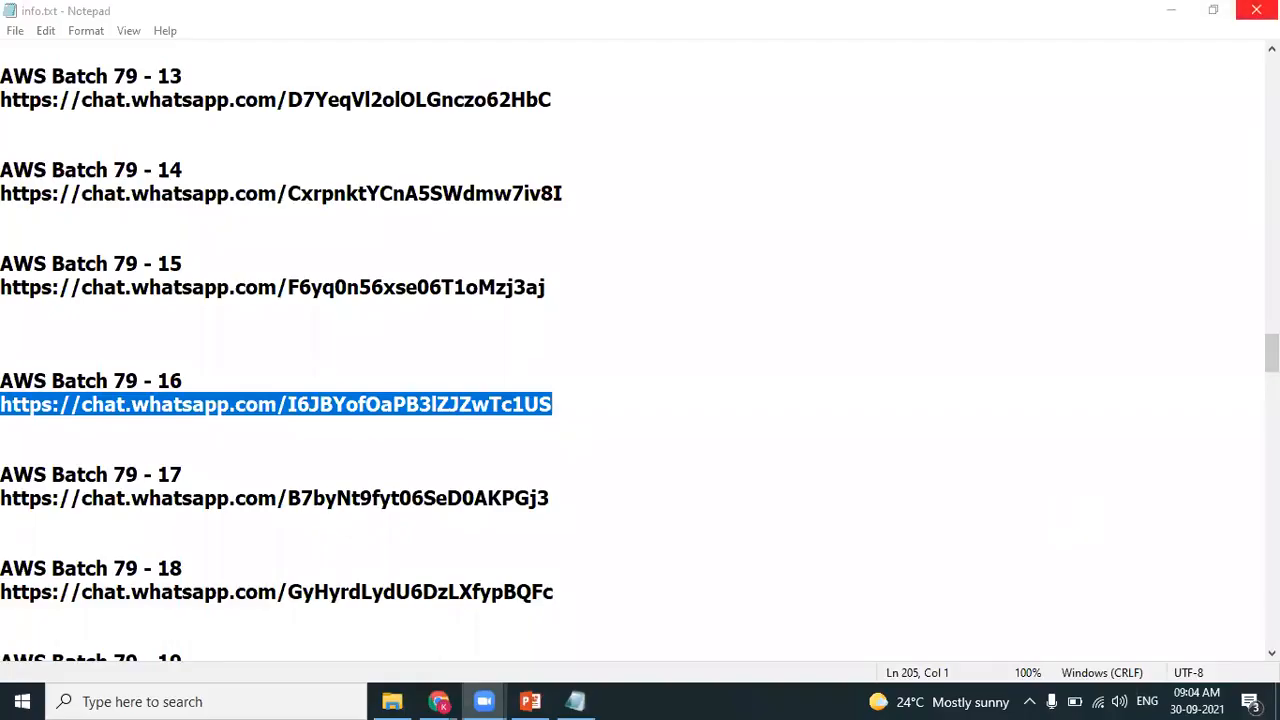
- Close info.txt and open the presentation "Day 16 - 30-Sep-2021 - VPC.pptx" from the AWS 9 AM Batch folder
left_click(1256, 10)
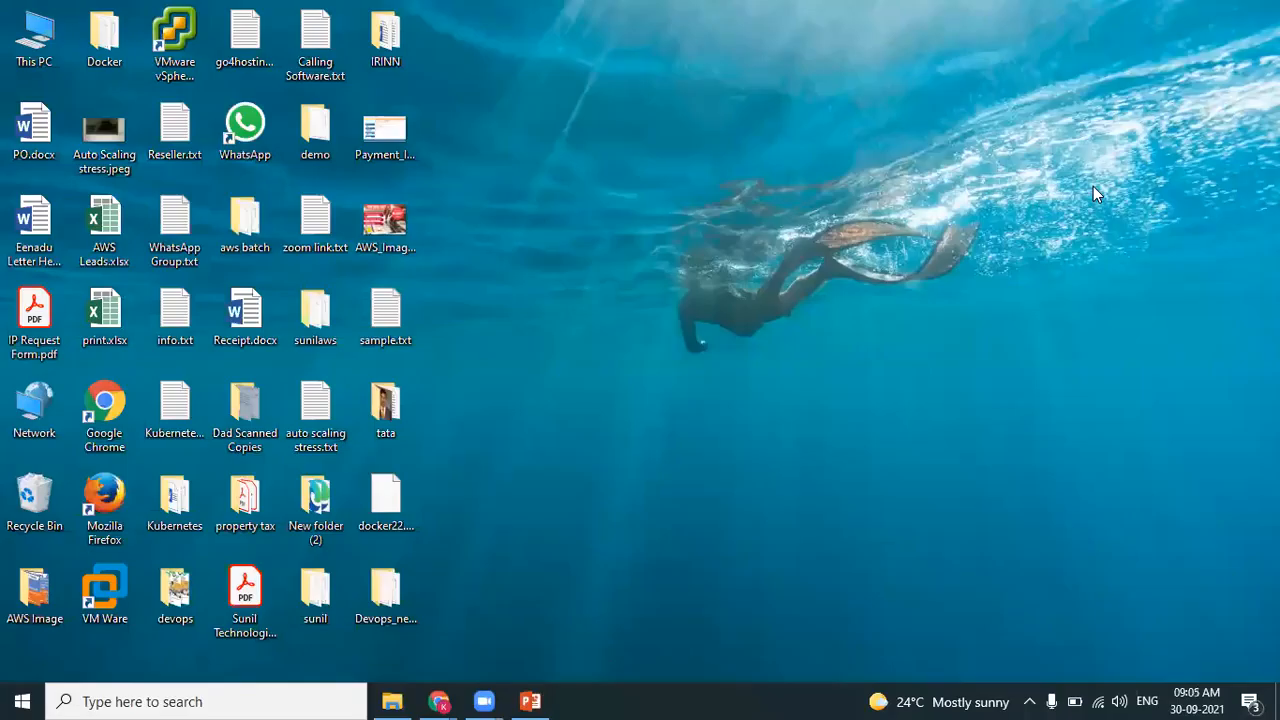
left_click(530, 700)
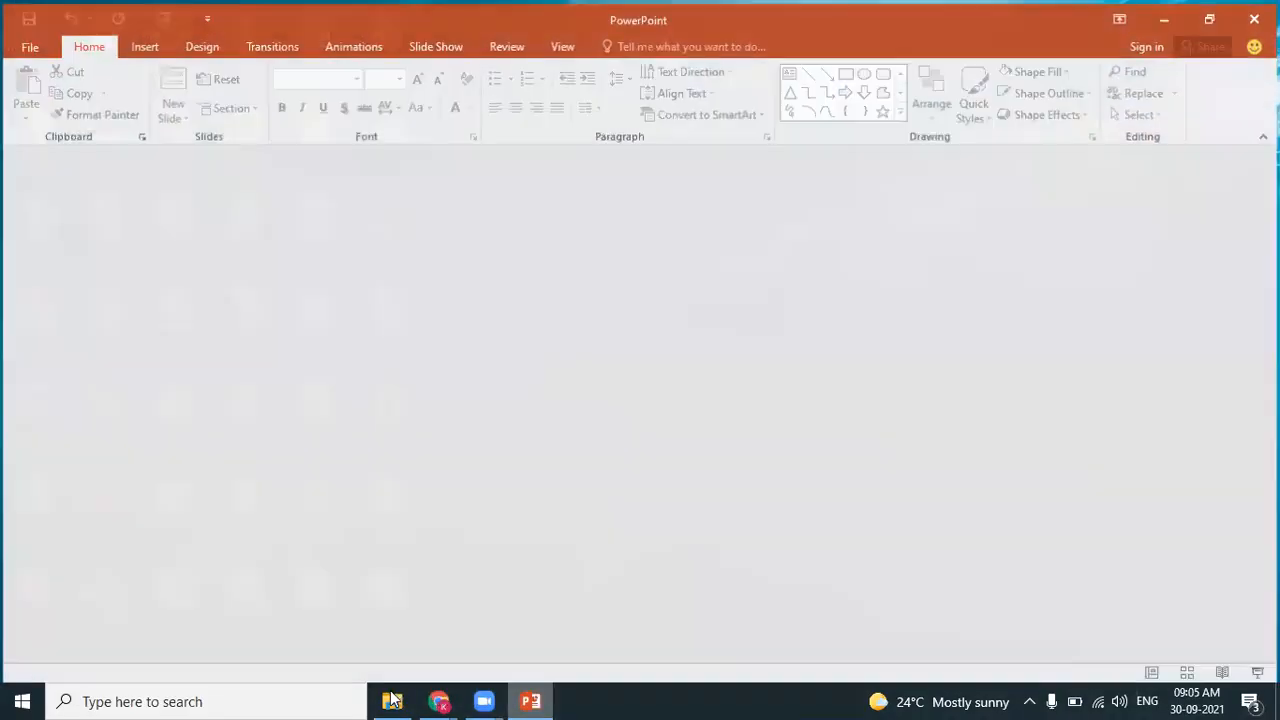
left_click(392, 700)
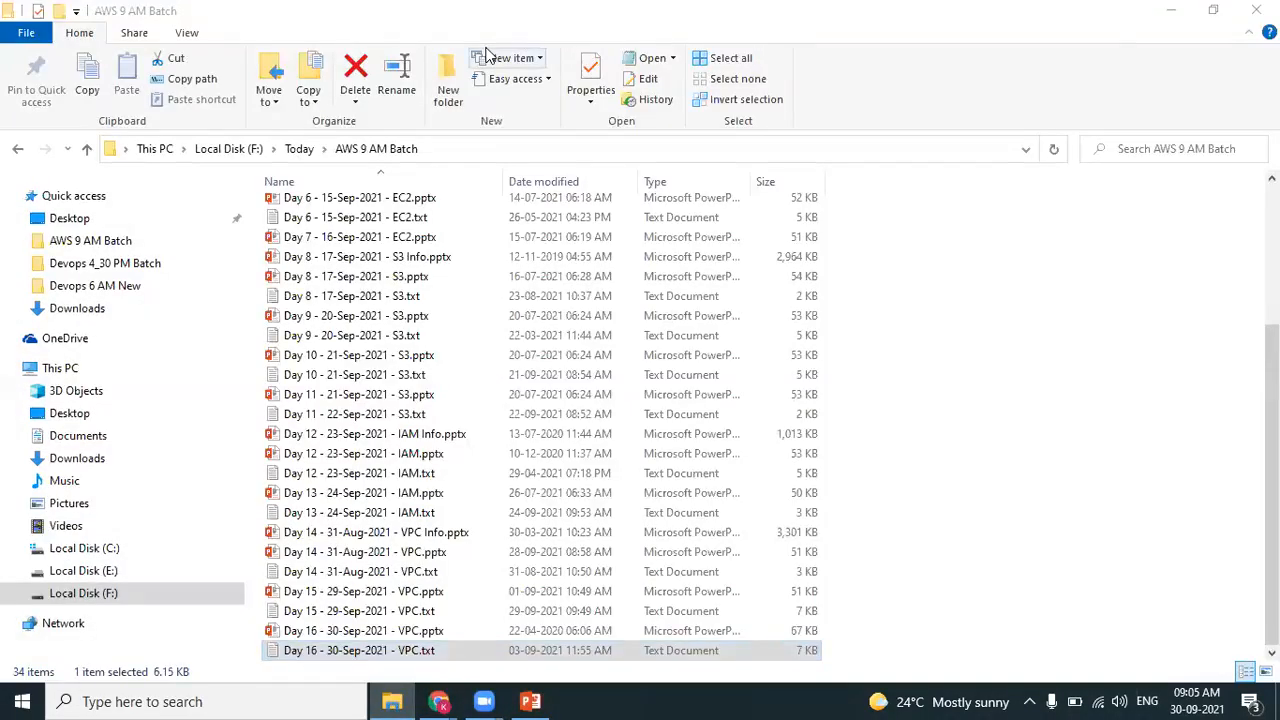
double_click(276, 628)
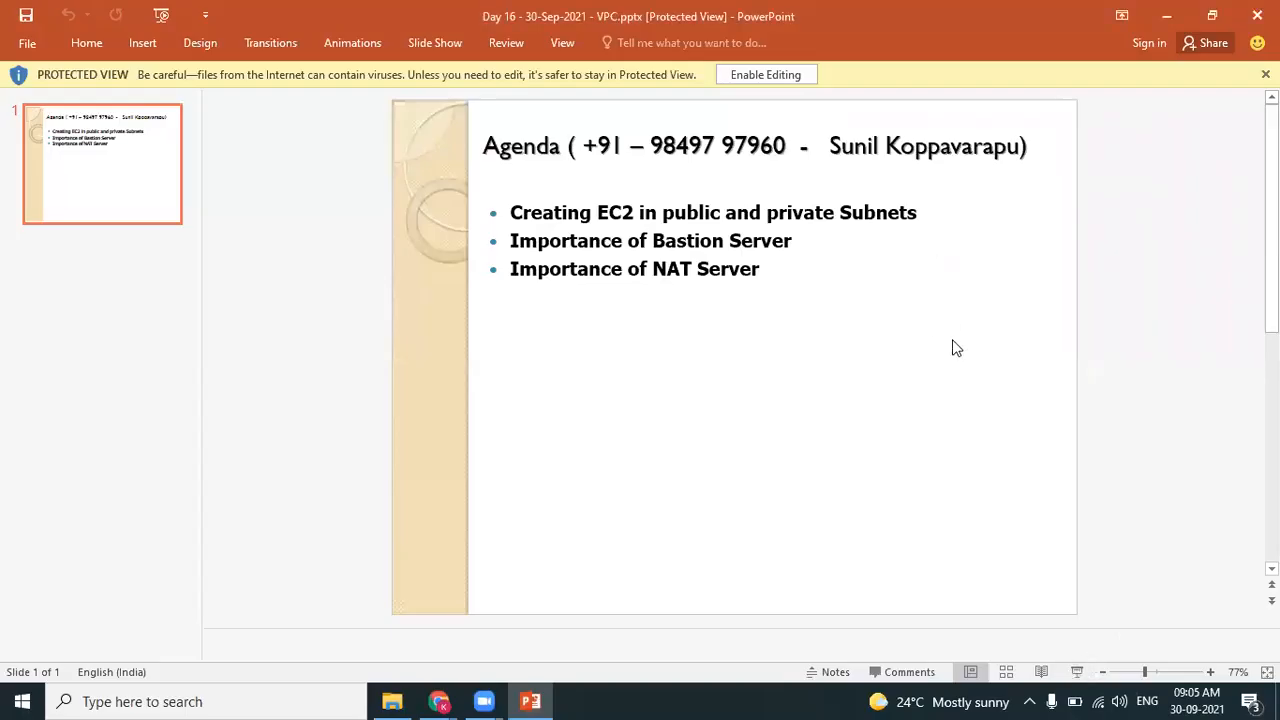
- Present the agenda slide full screen, underline "Bastion Server" and "NAT Server" with the pen, and erase the ink before ending the show
left_click(1077, 672)
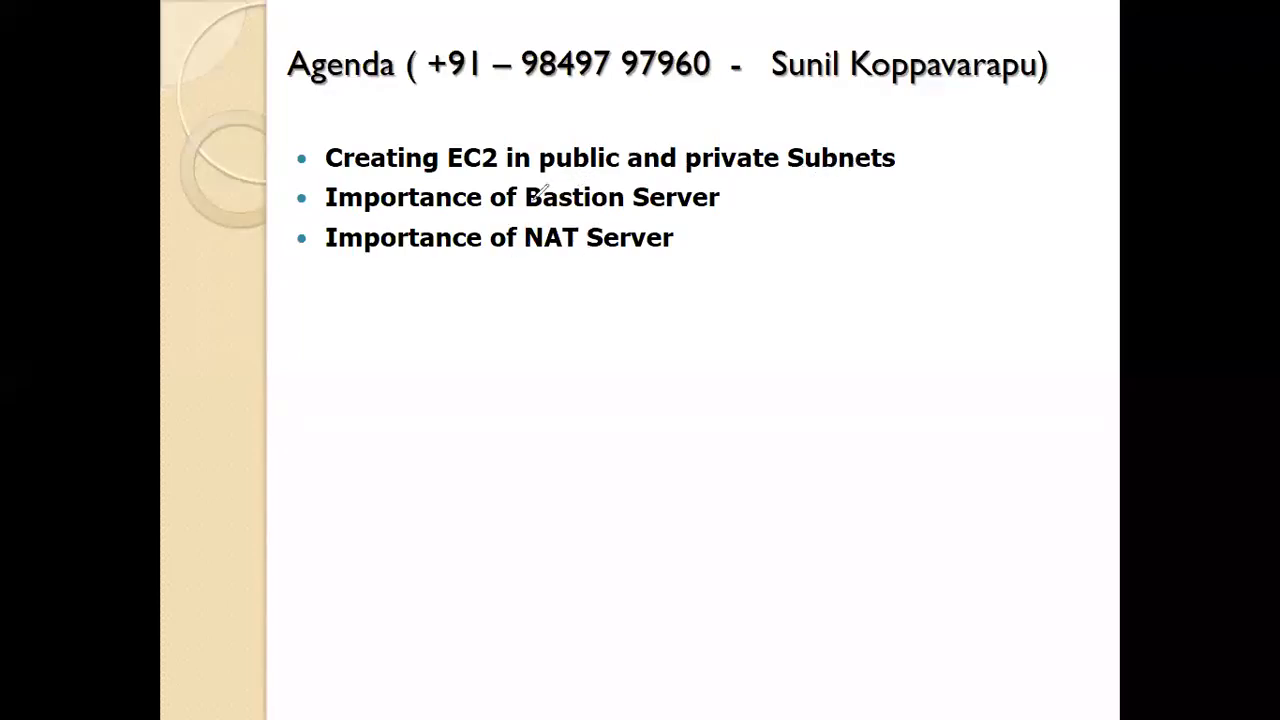
left_click_drag(529, 210, 668, 214)
left_click_drag(539, 256, 615, 256)
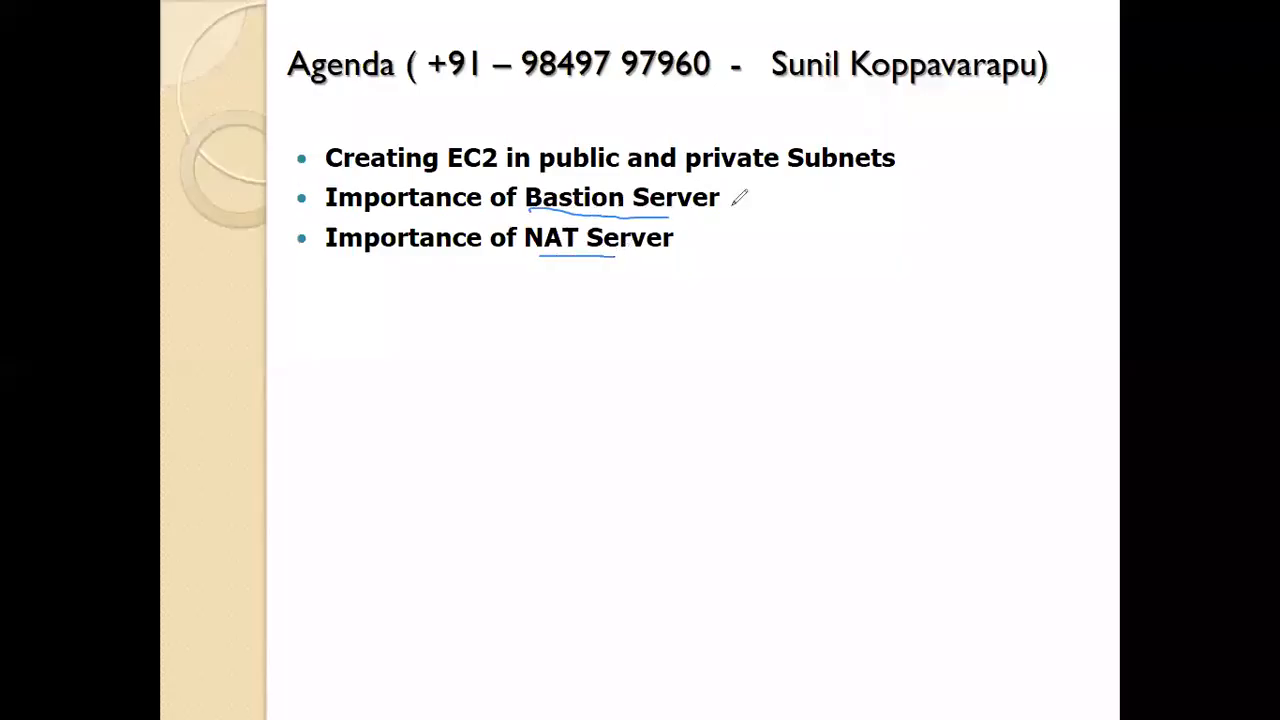
key("e")
key("Escape")
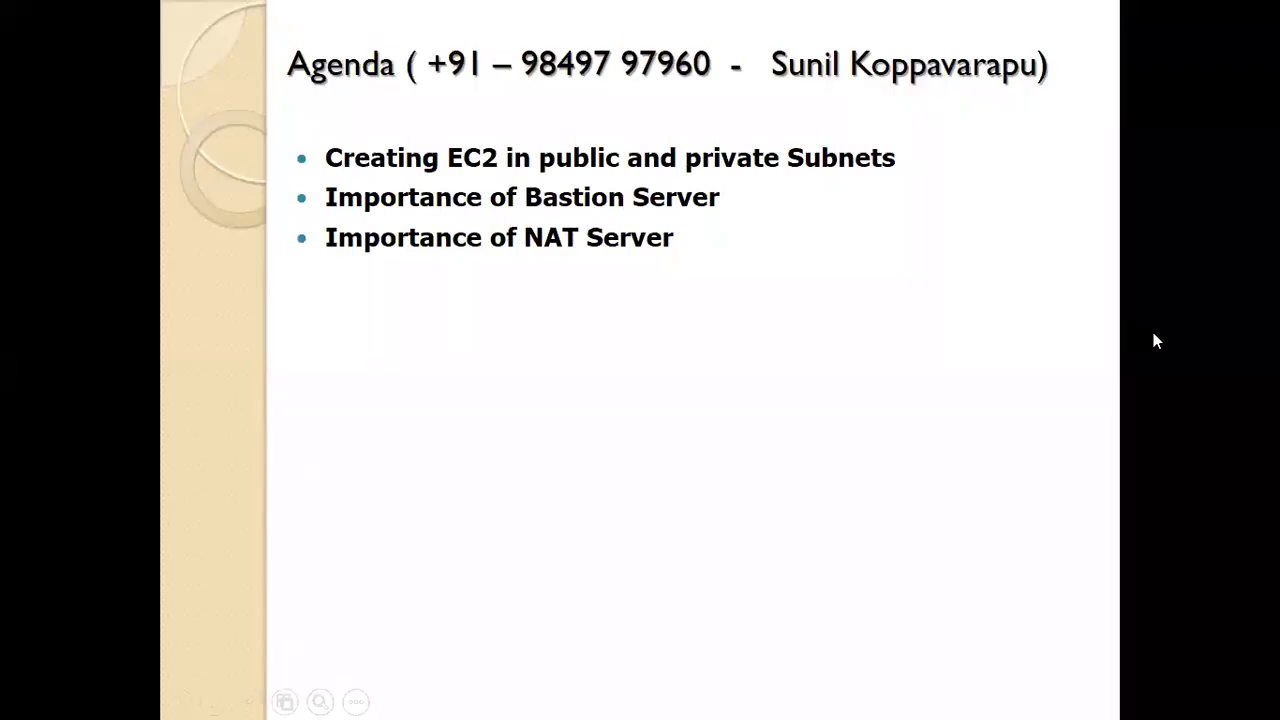
key("Escape")
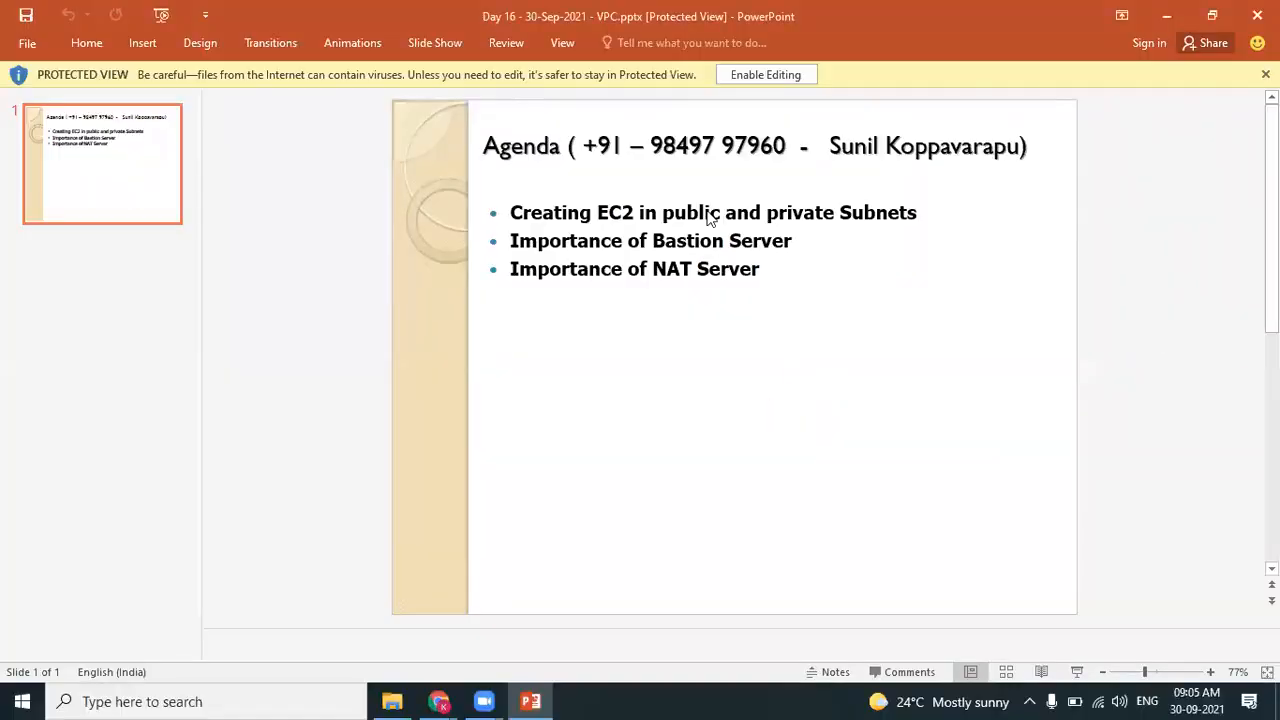
left_click(766, 139)
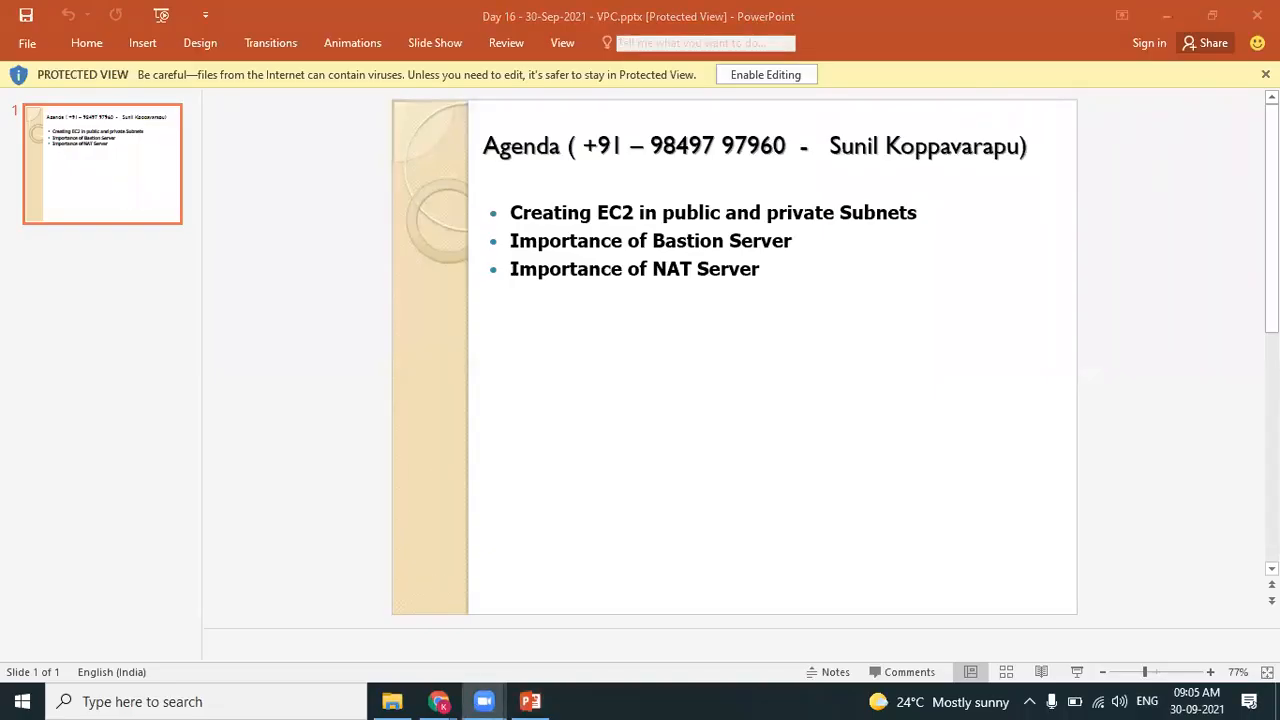
- Minimize the presentation and the folder window, and open a blank canvas in Paint
left_click(1166, 16)
left_click(1165, 18)
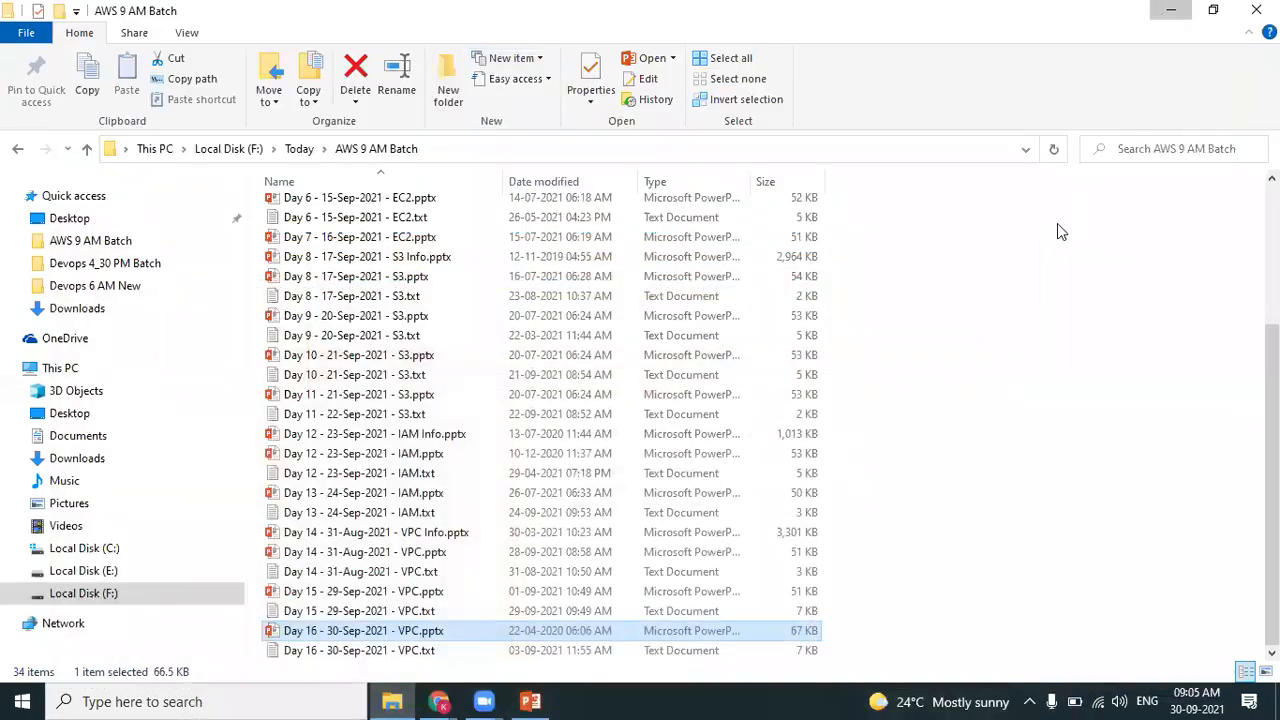
key("super")
type("pain")
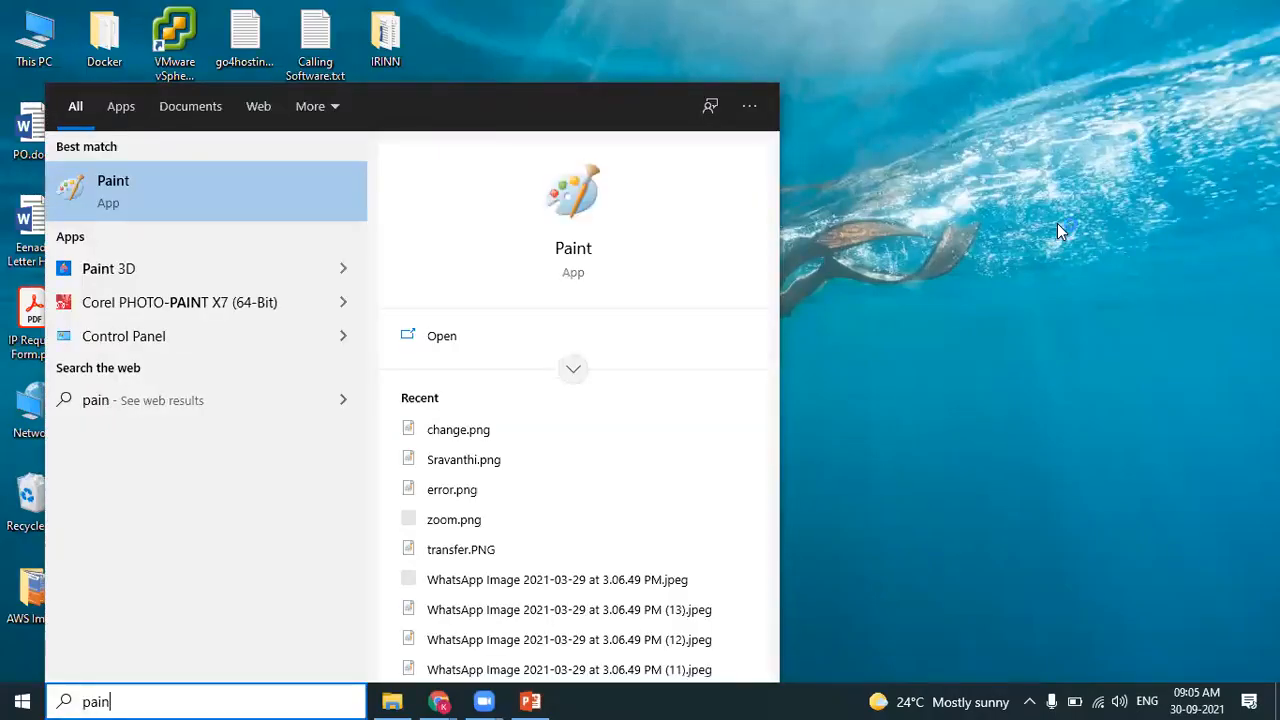
key("Return")
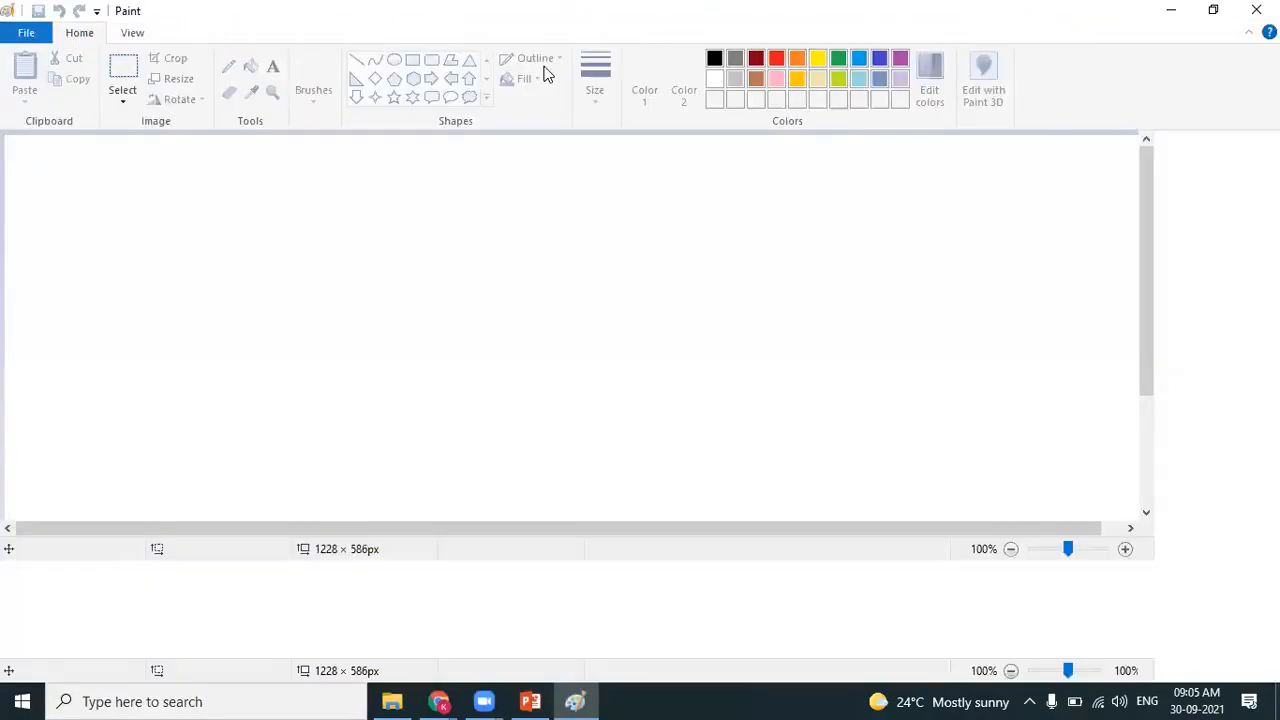
- Draw a large black rectangle outline across the middle of the canvas
left_click(413, 62)
left_click_drag(324, 233, 948, 596)
mouse_move(674, 463)
left_mouse_down()
mouse_move(737, 451)
mouse_move(695, 428)
mouse_move(691, 449)
left_mouse_up()
left_click(557, 177)
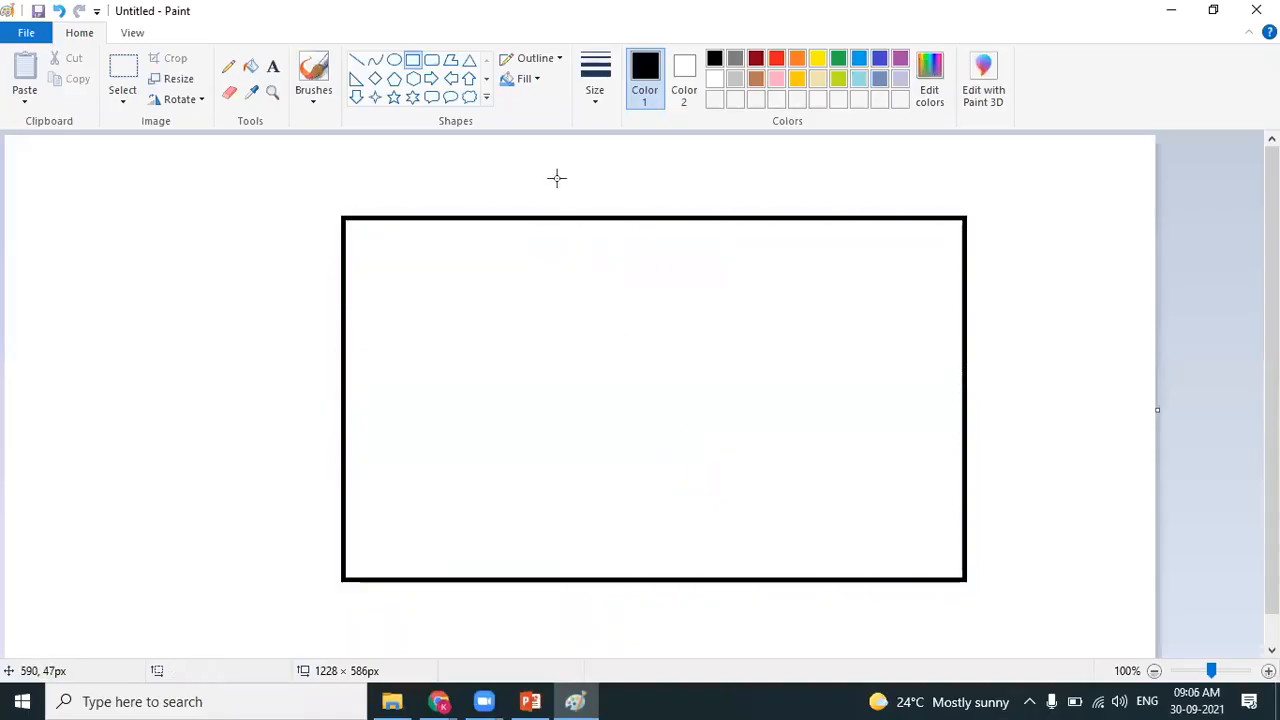
- Draw two smaller upright rectangles side by side inside the large one, the second about 126 × 192 px
left_click(413, 62)
left_click_drag(470, 288, 595, 471)
left_click_drag(759, 290, 877, 466)
left_click_drag(836, 404, 832, 399)
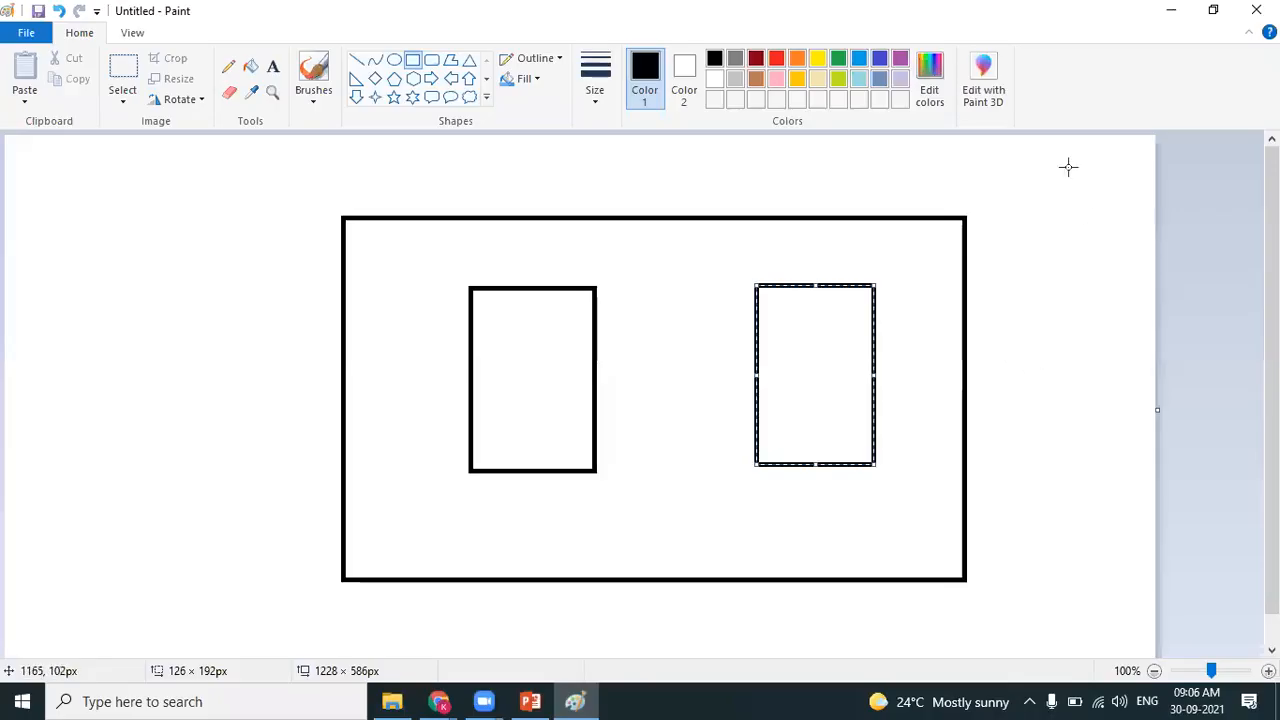
- Add a text note in the blank area beside the large rectangle reading "private" and, below it, "public ?"
left_click(272, 66)
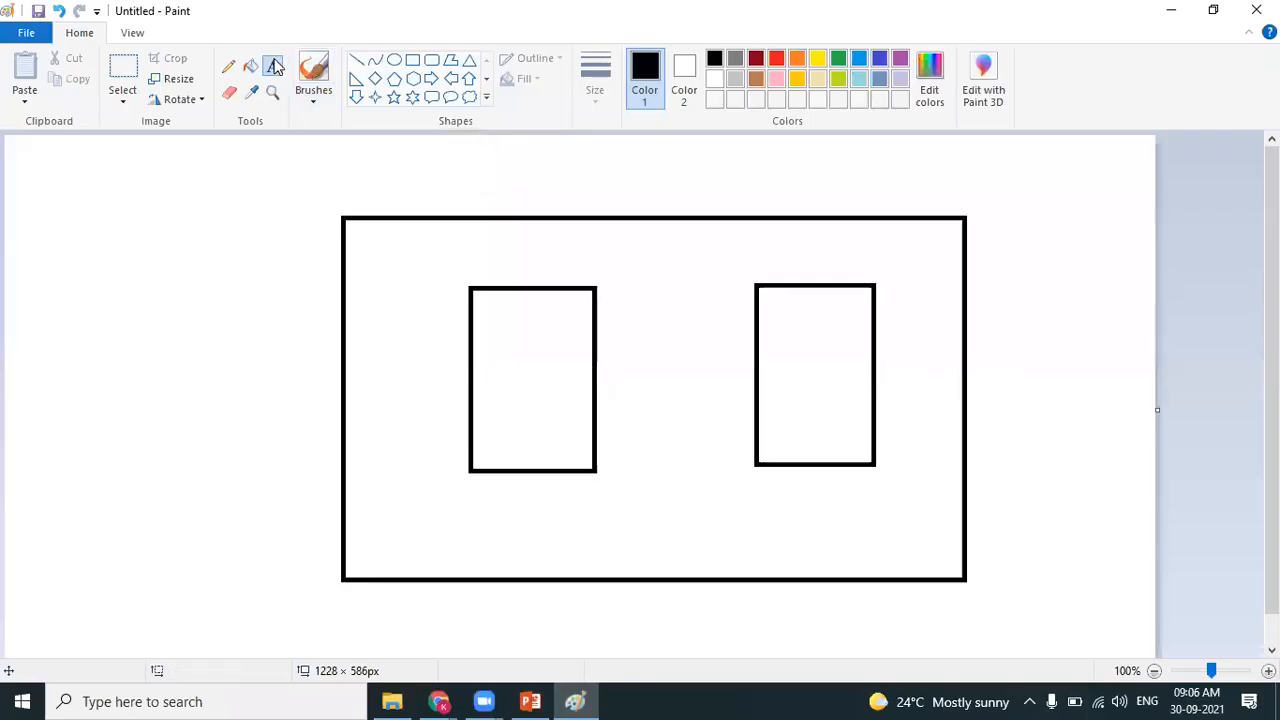
left_click_drag(26, 215, 197, 428)
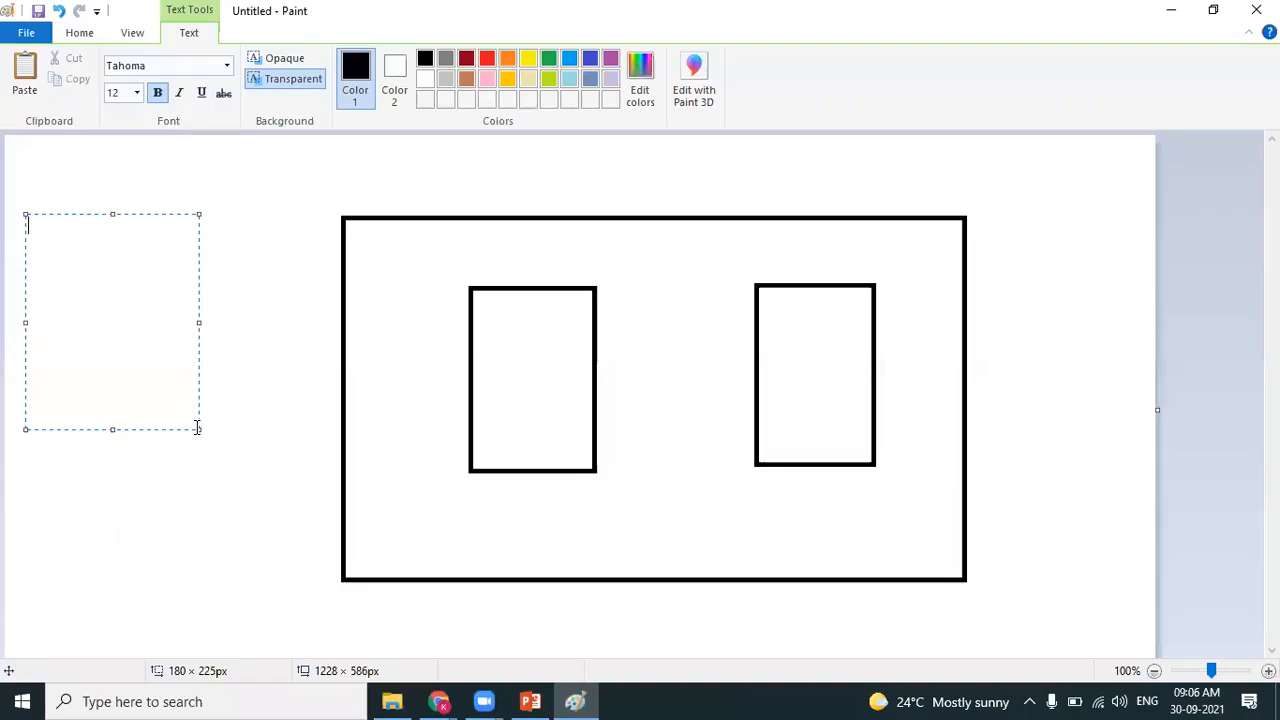
type("private")
key("Return")
key("Return")
type("public ?")
key("Return")
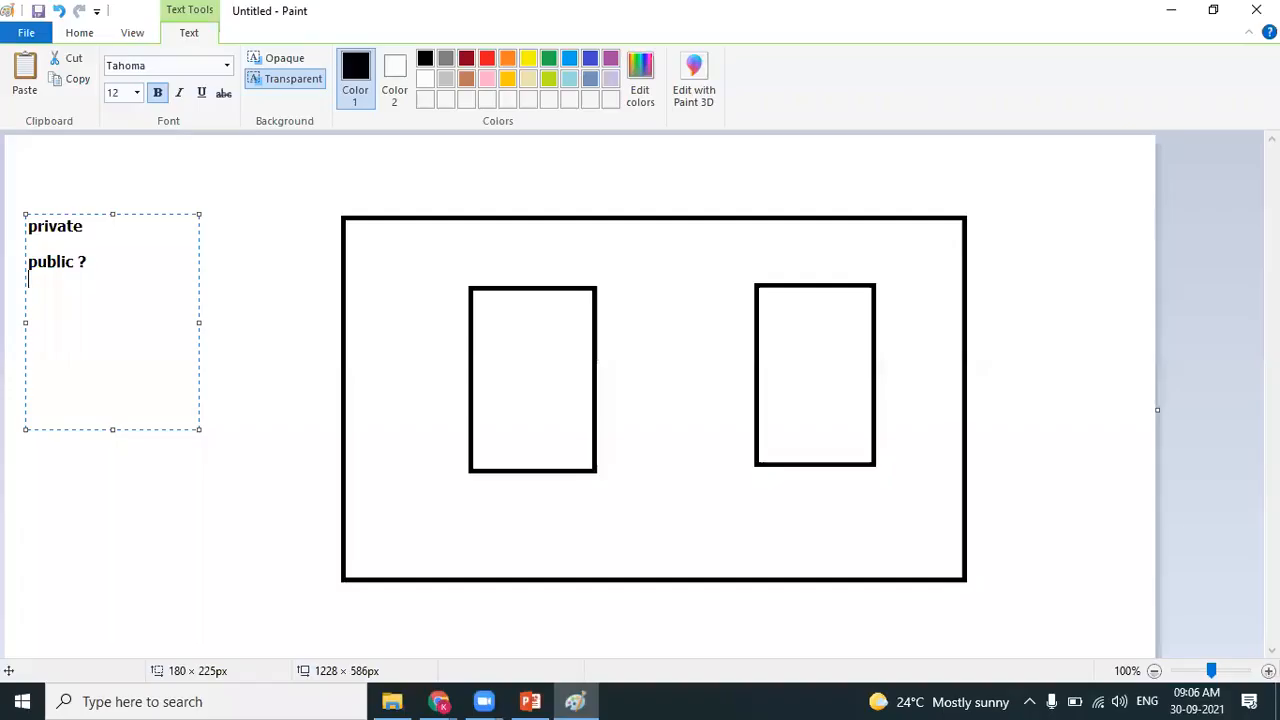
key("Return")
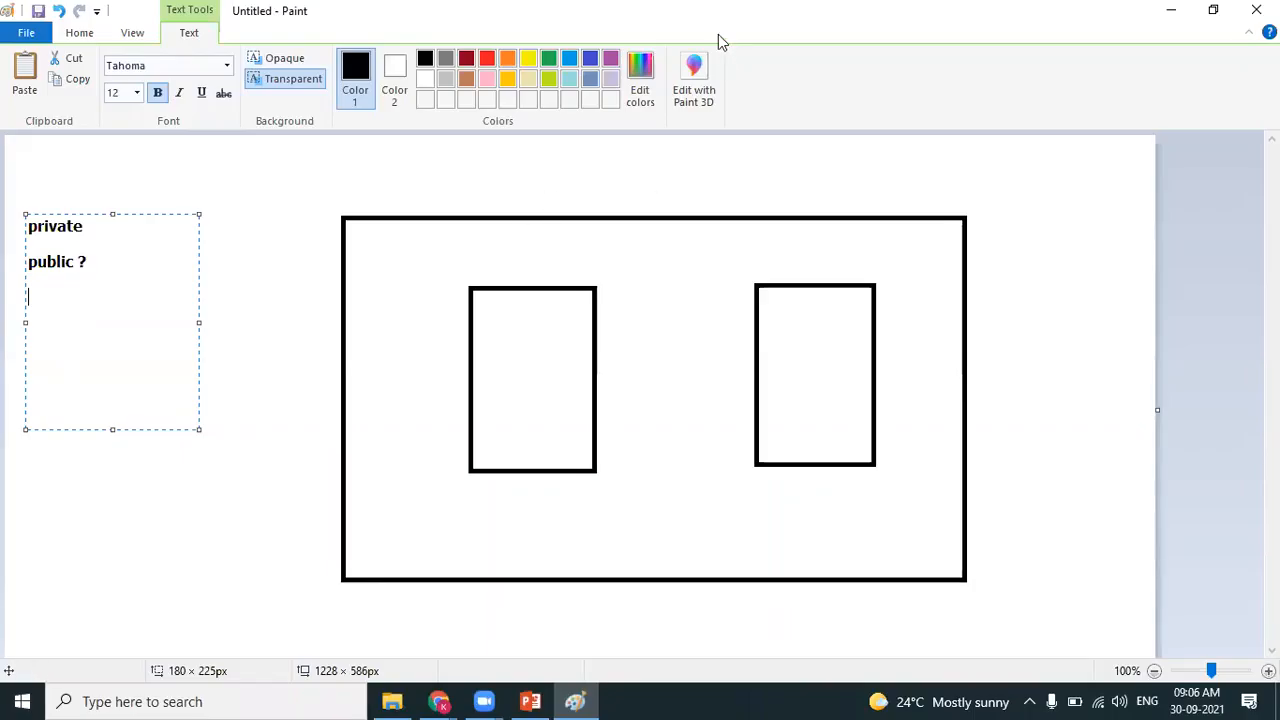
left_click(550, 518)
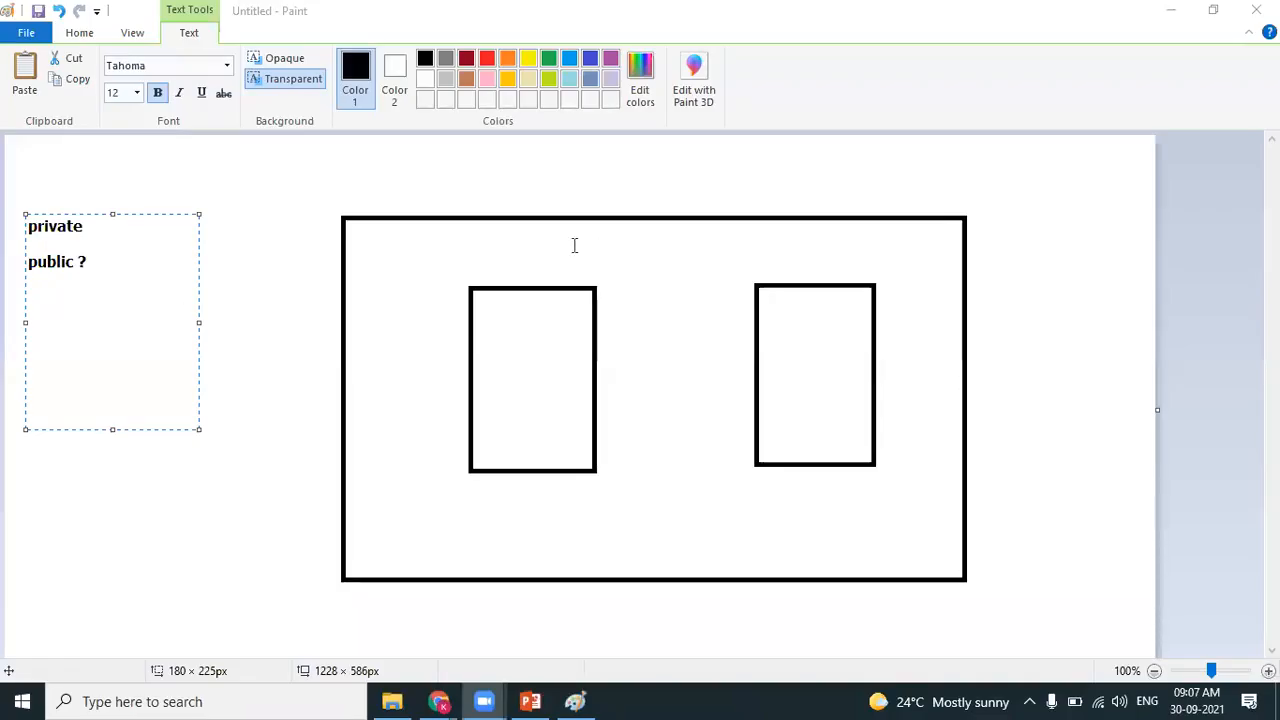
left_click(140, 302)
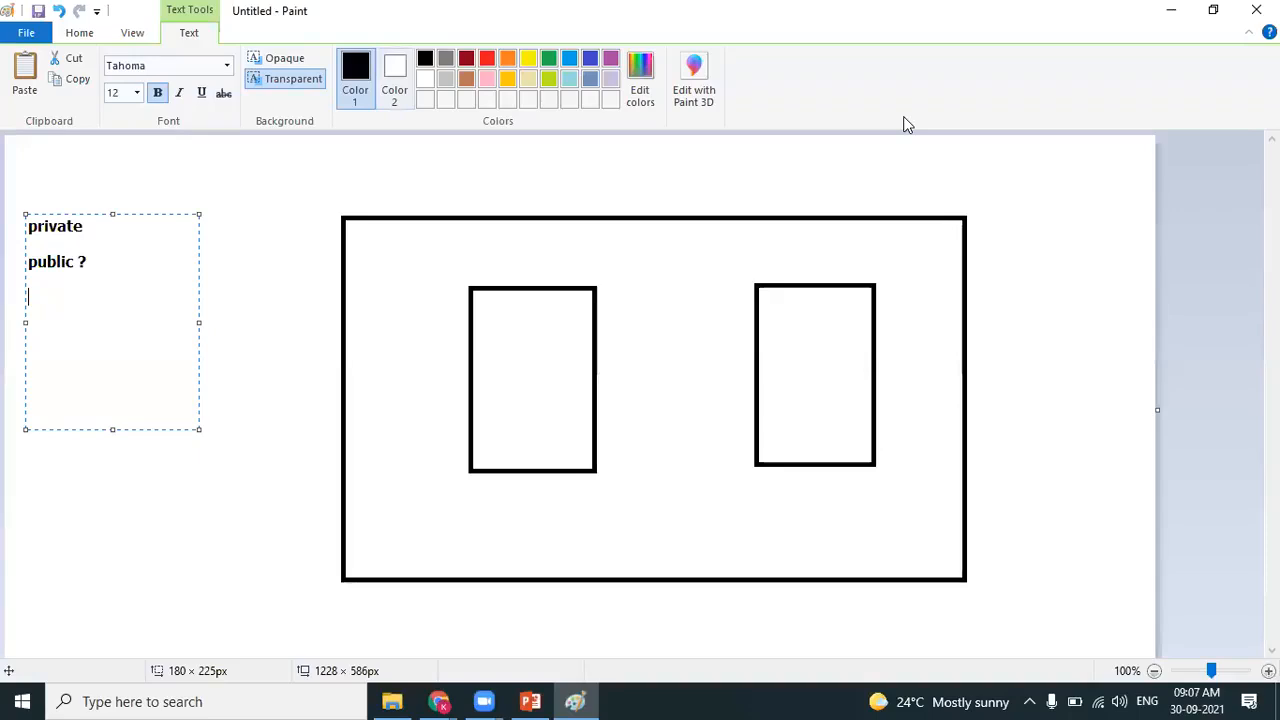
left_click(674, 178)
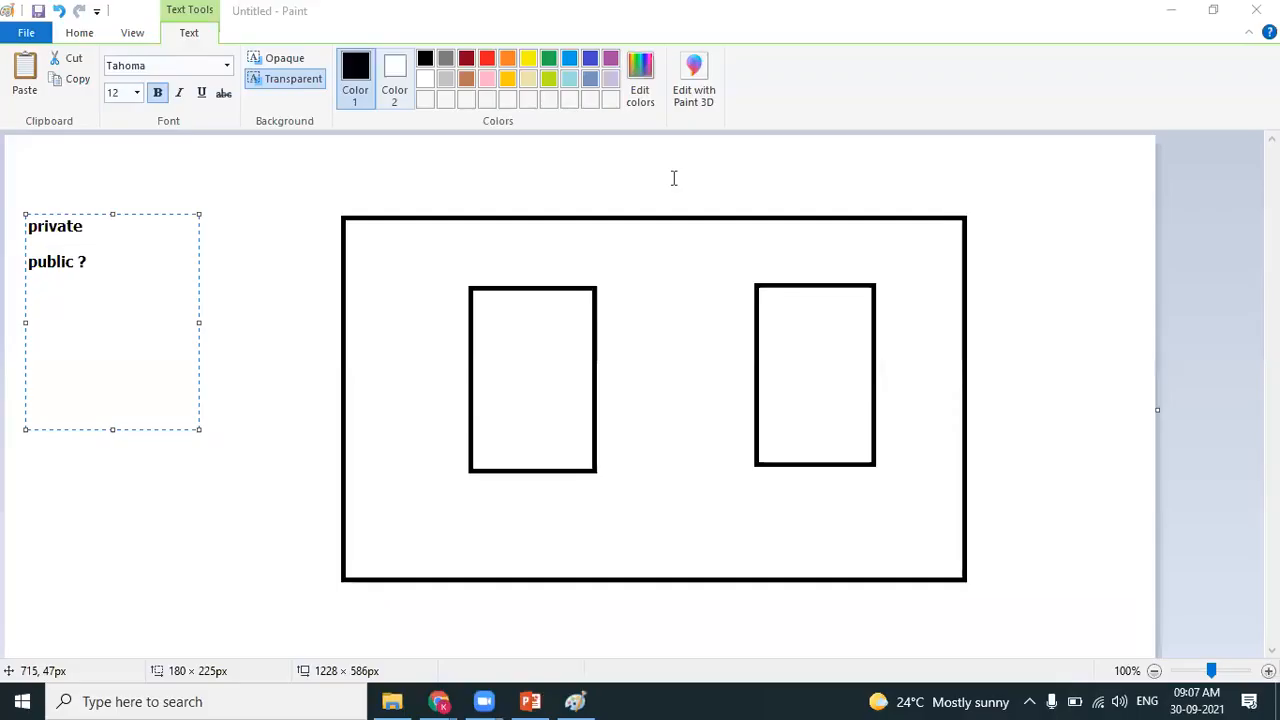
- Draw a small upright rectangle straddling the large rectangle's left edge
left_click(88, 33)
left_click(84, 33)
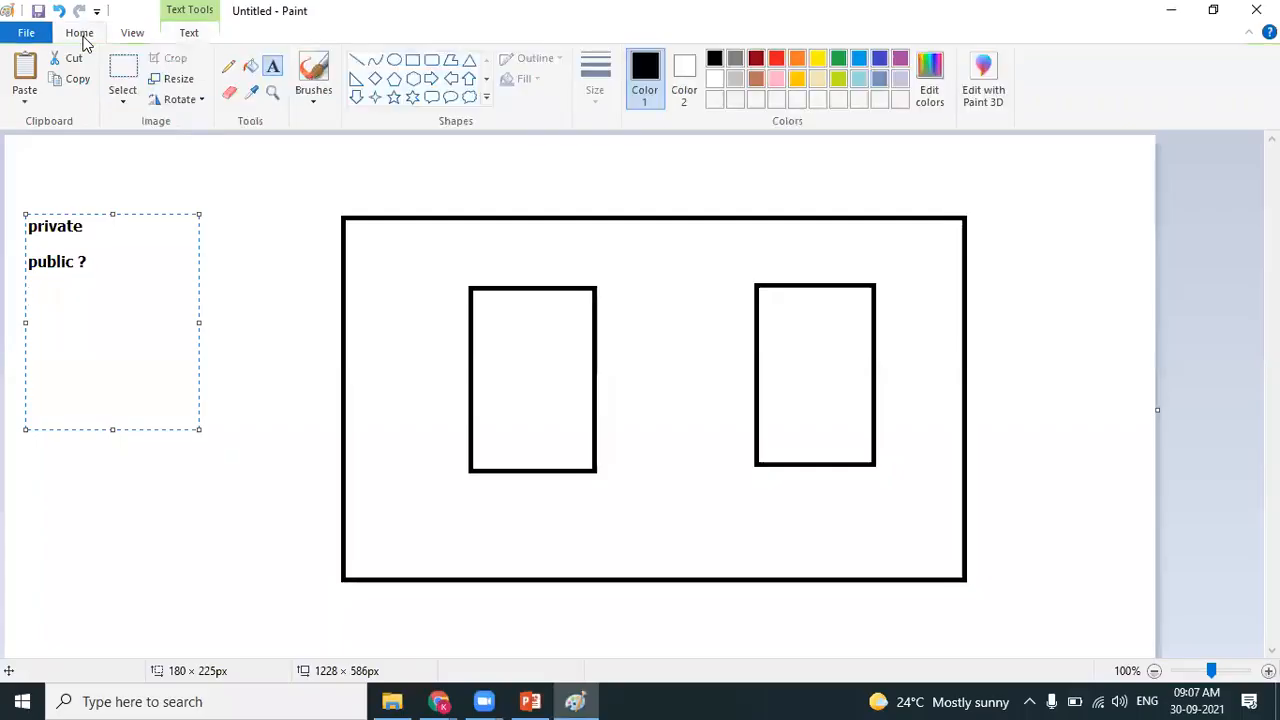
left_click(413, 61)
left_click_drag(296, 337, 352, 425)
left_click(246, 471)
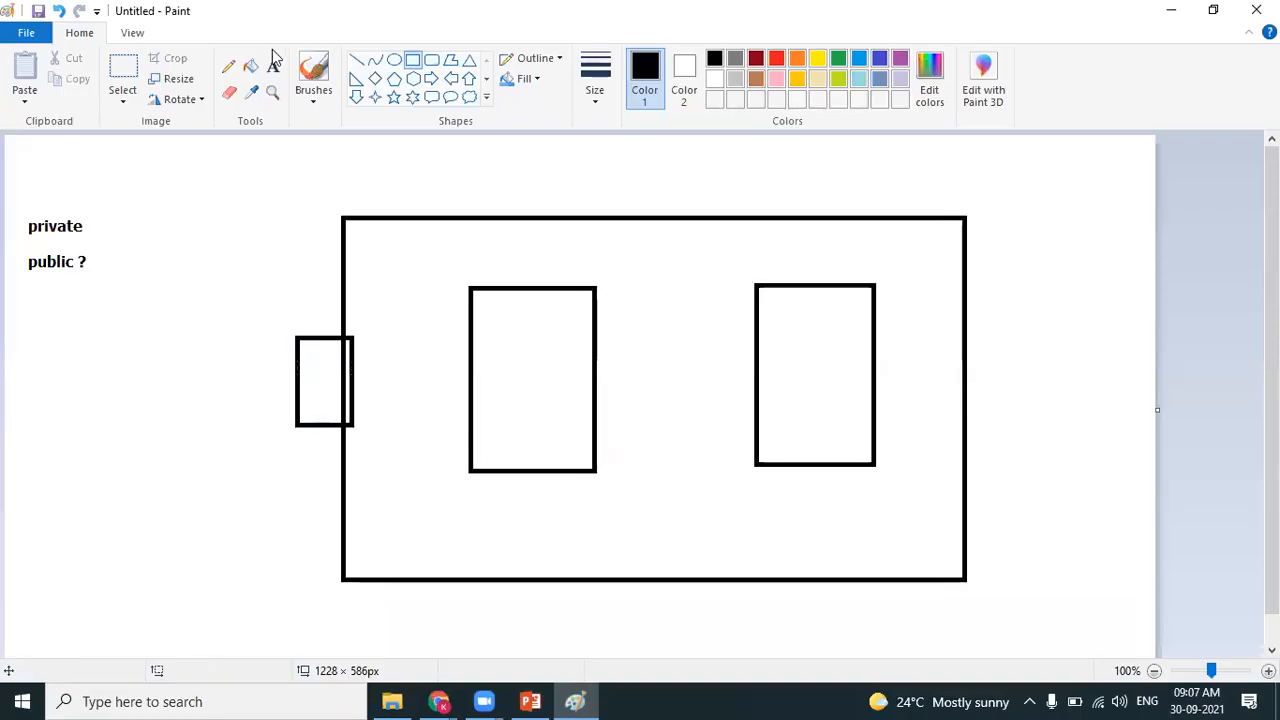
- Draw a circle about 47 × 49 px between the edge rectangle and the left inner rectangle, and connect it to both with straight lines
left_click(394, 60)
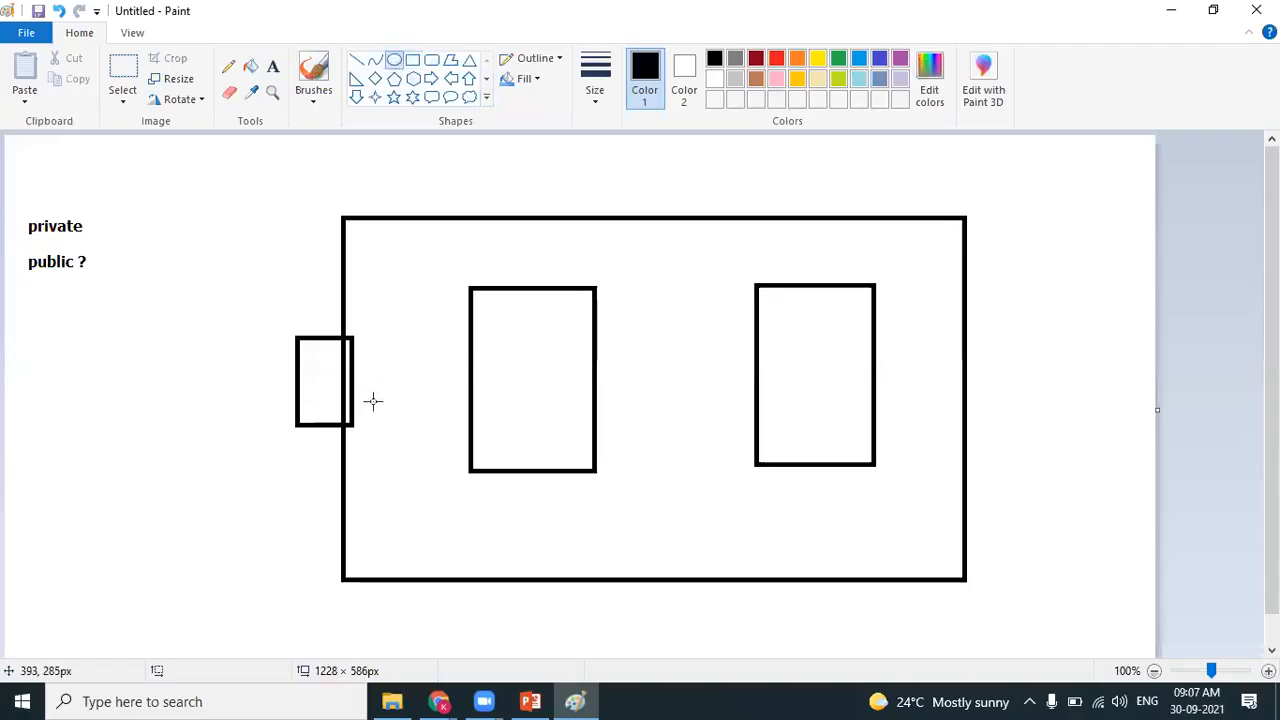
left_click_drag(390, 349, 437, 398)
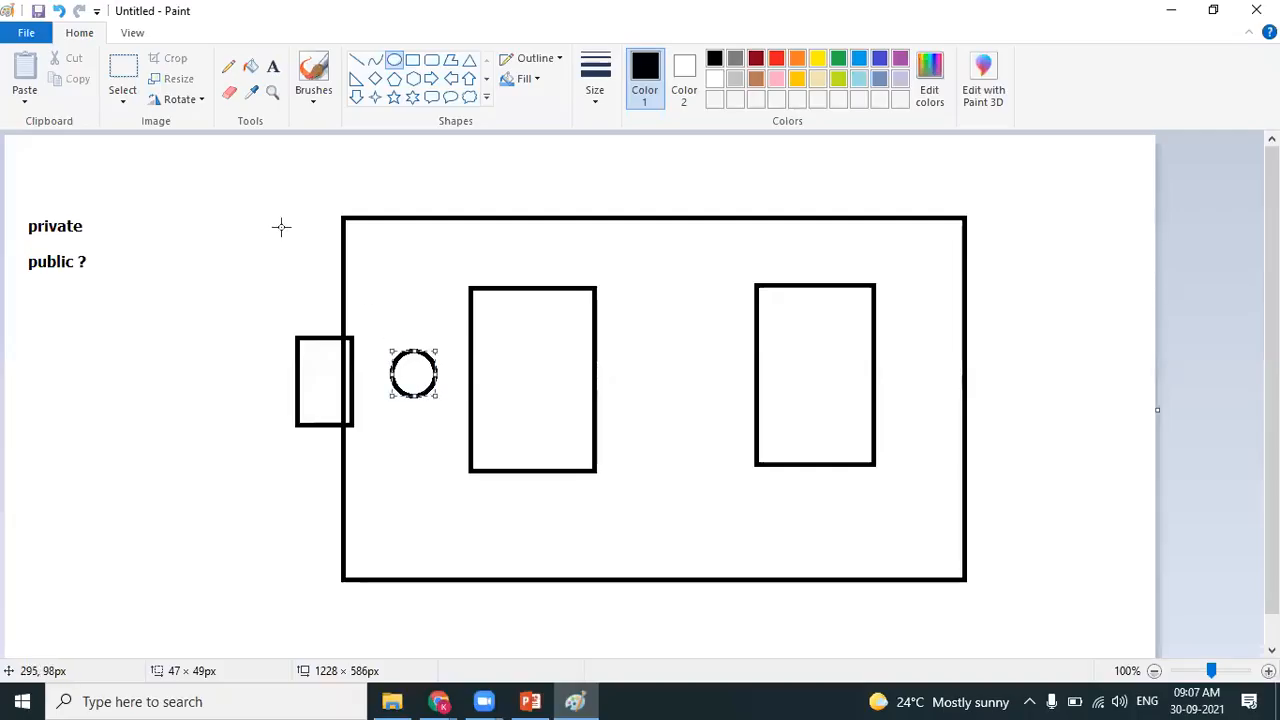
left_click(356, 60)
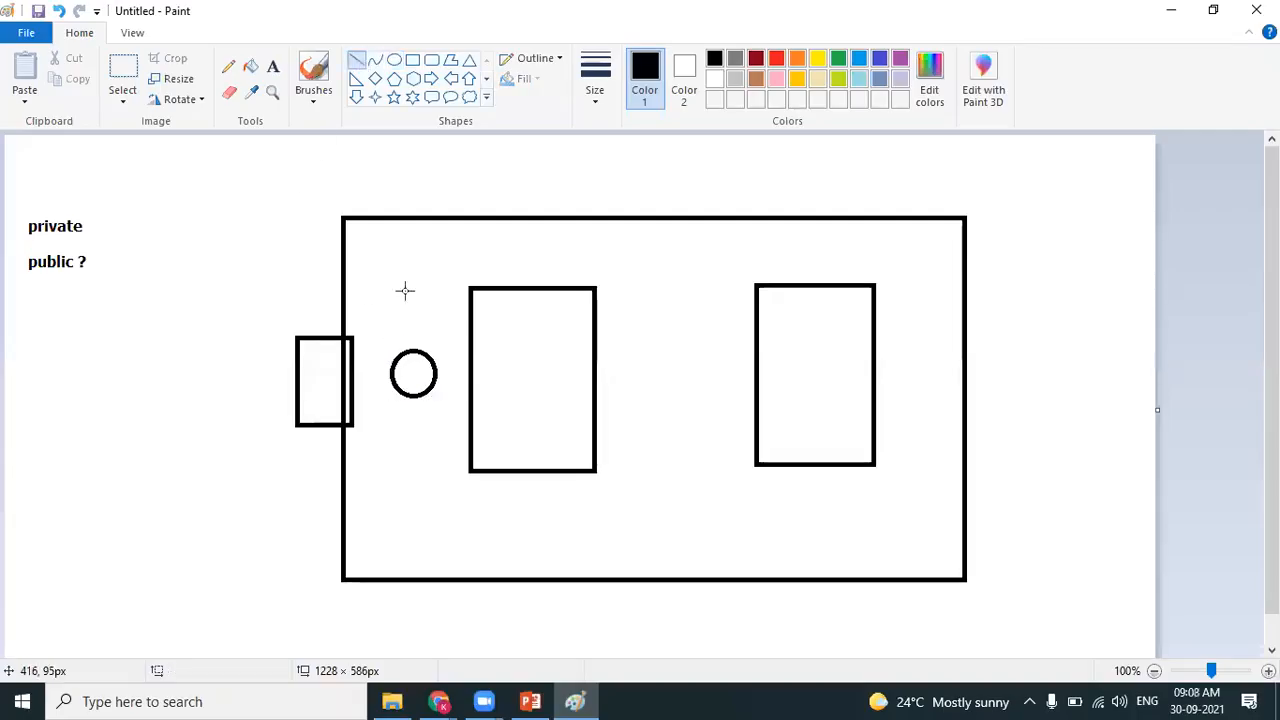
left_click_drag(433, 358, 472, 339)
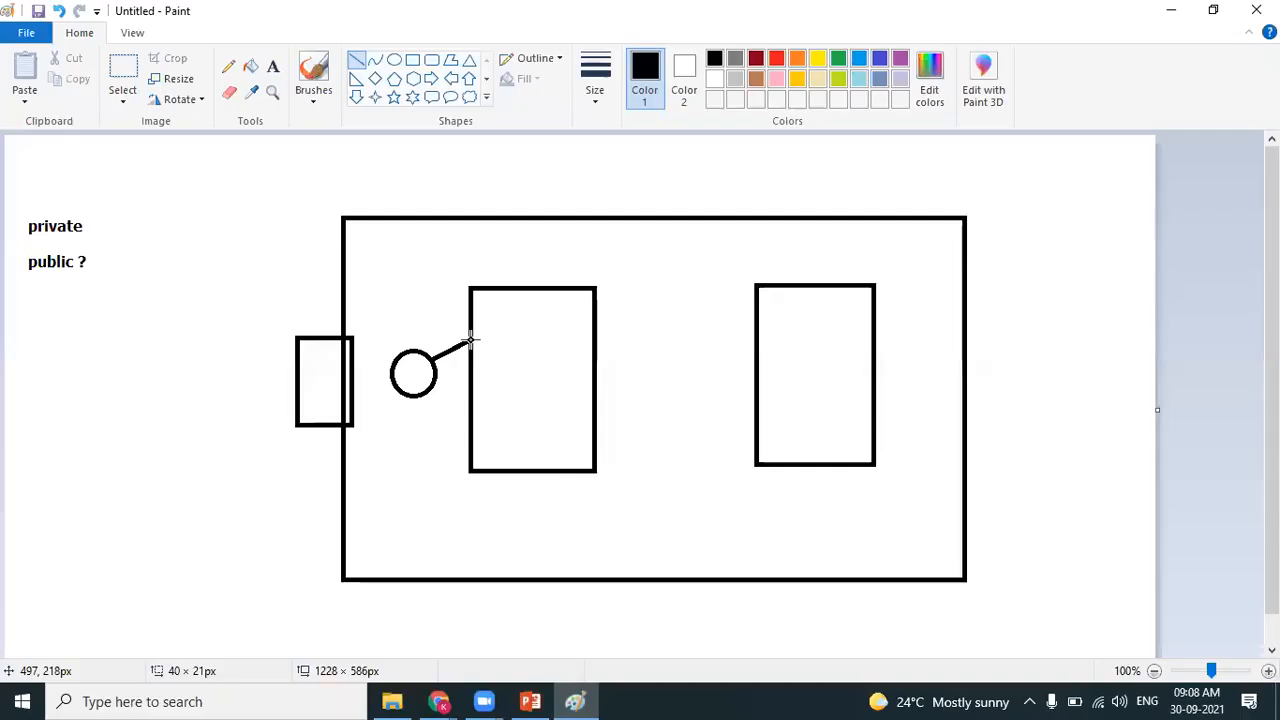
left_click_drag(351, 404, 395, 390)
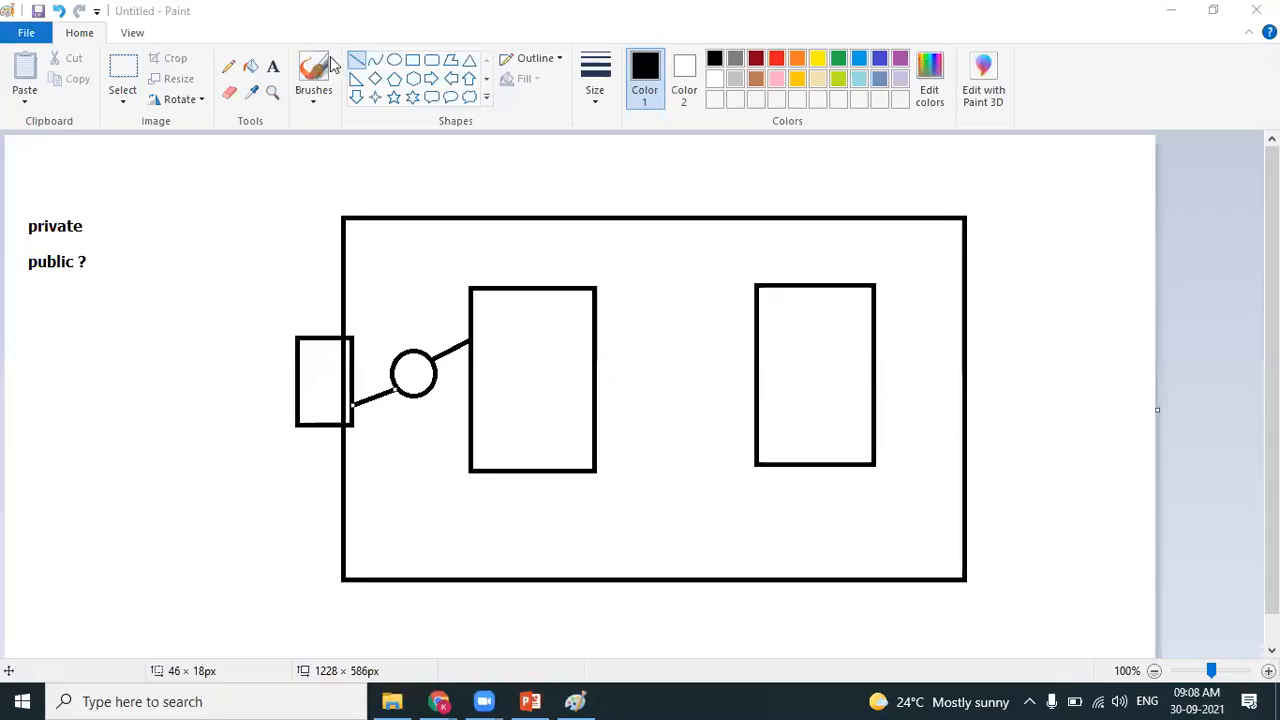
- Draw a small rectangle about 34 × 64 px inside the right inner rectangle
left_click(412, 60)
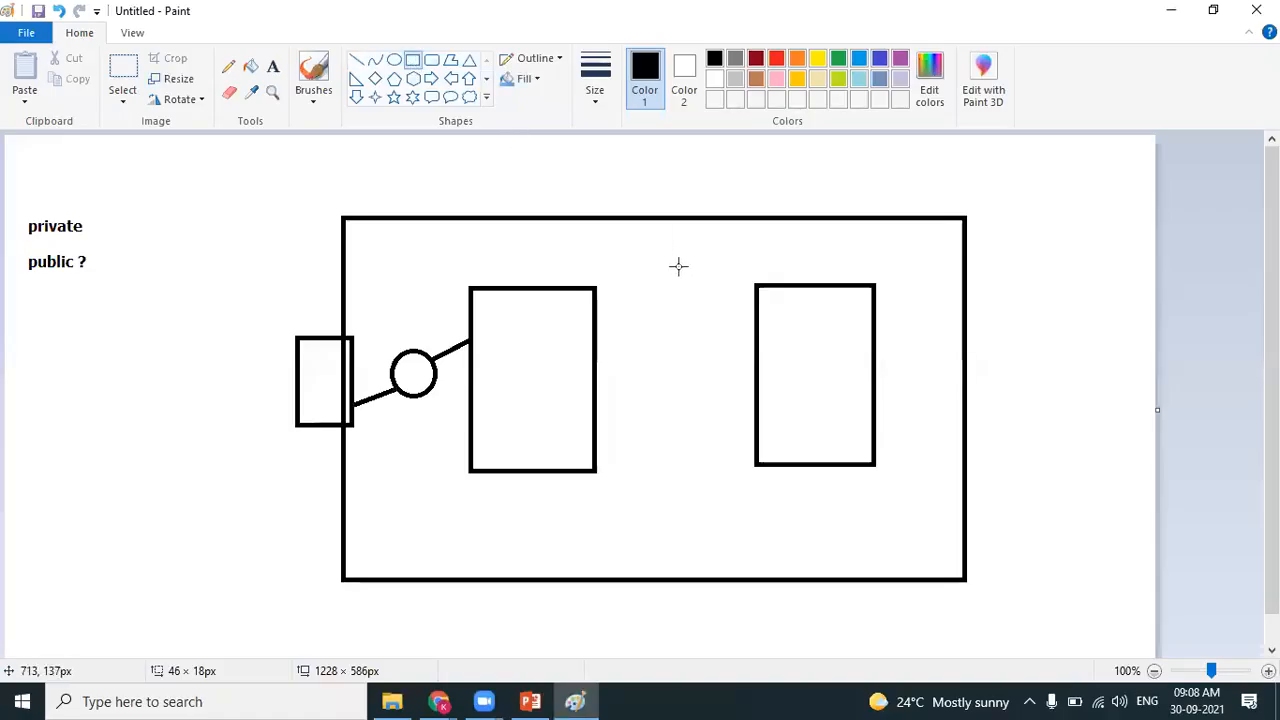
left_click_drag(830, 336, 862, 397)
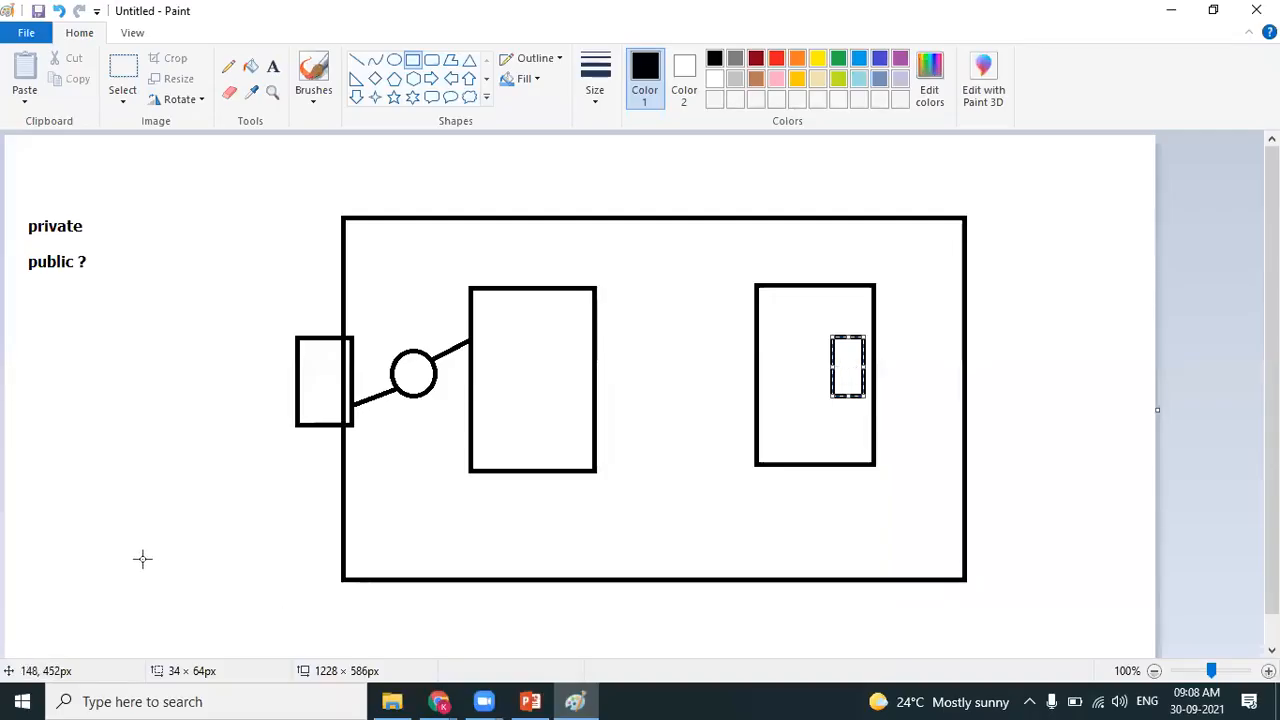
left_click(680, 163)
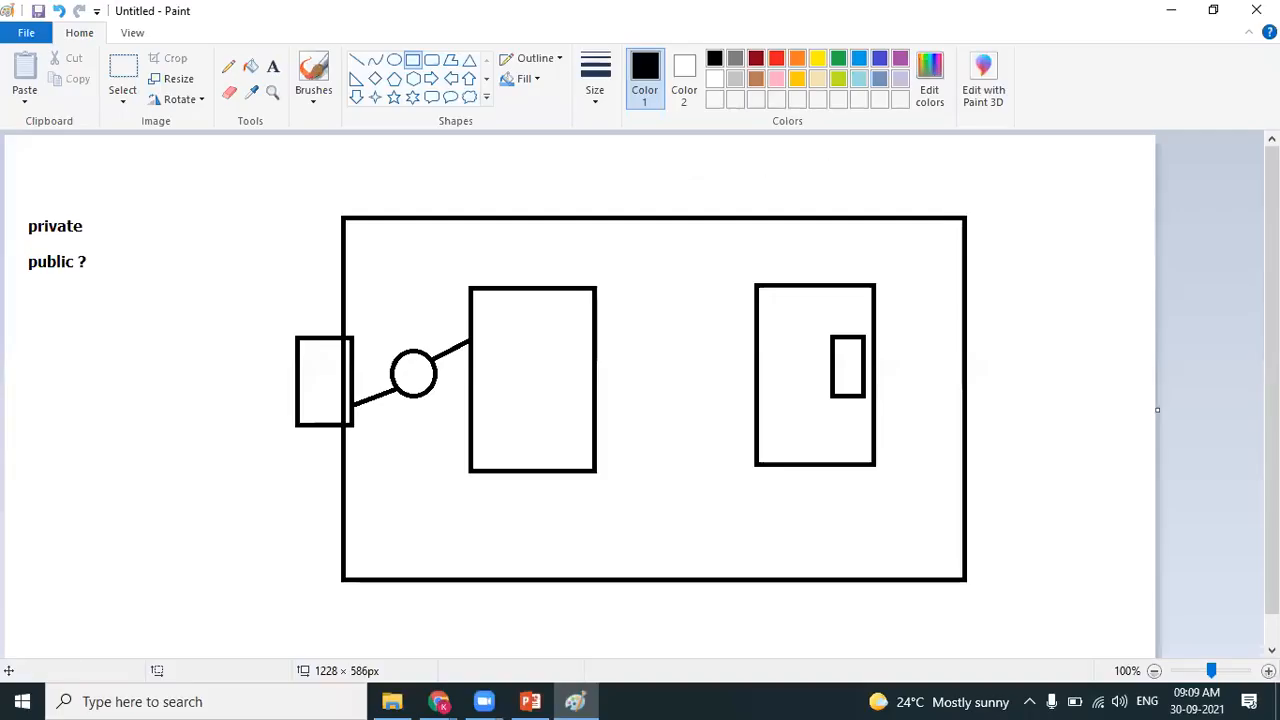
- Open "Day 16 - 30-Sep-2021 - VPC.txt" from the AWS 9 AM Batch folder in a maximized Notepad window and highlight text across Steps 1 and 2
left_click(1235, 428)
key("alt+Tab")
key("alt+Tab")
key("alt+Tab")
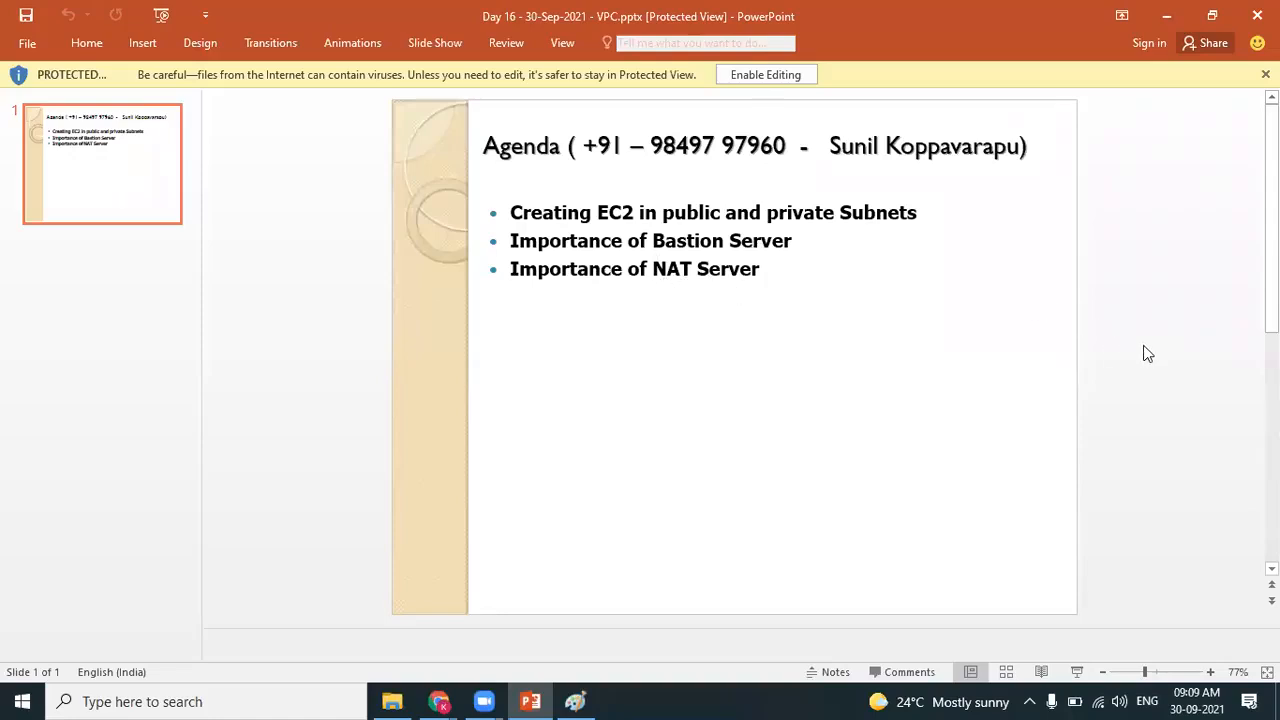
key("alt+Tab")
key("alt+Tab")
key("alt+Tab")
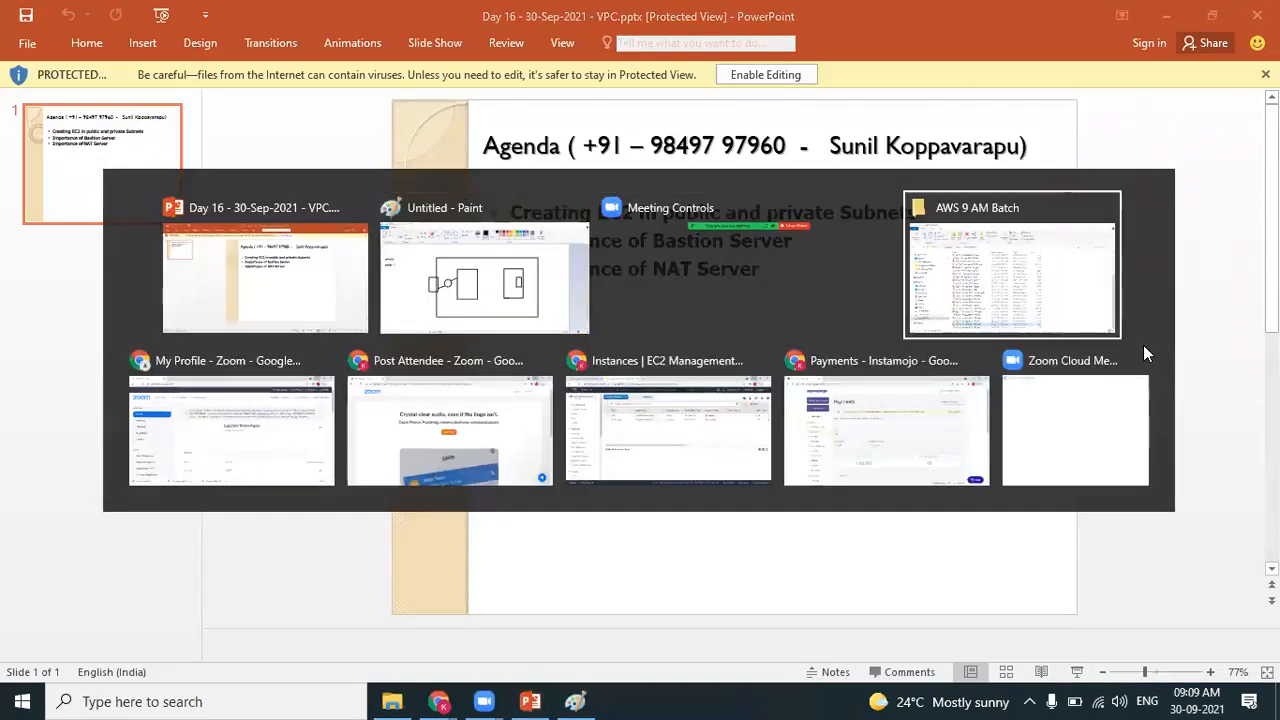
key("Return")
key("super+Up")
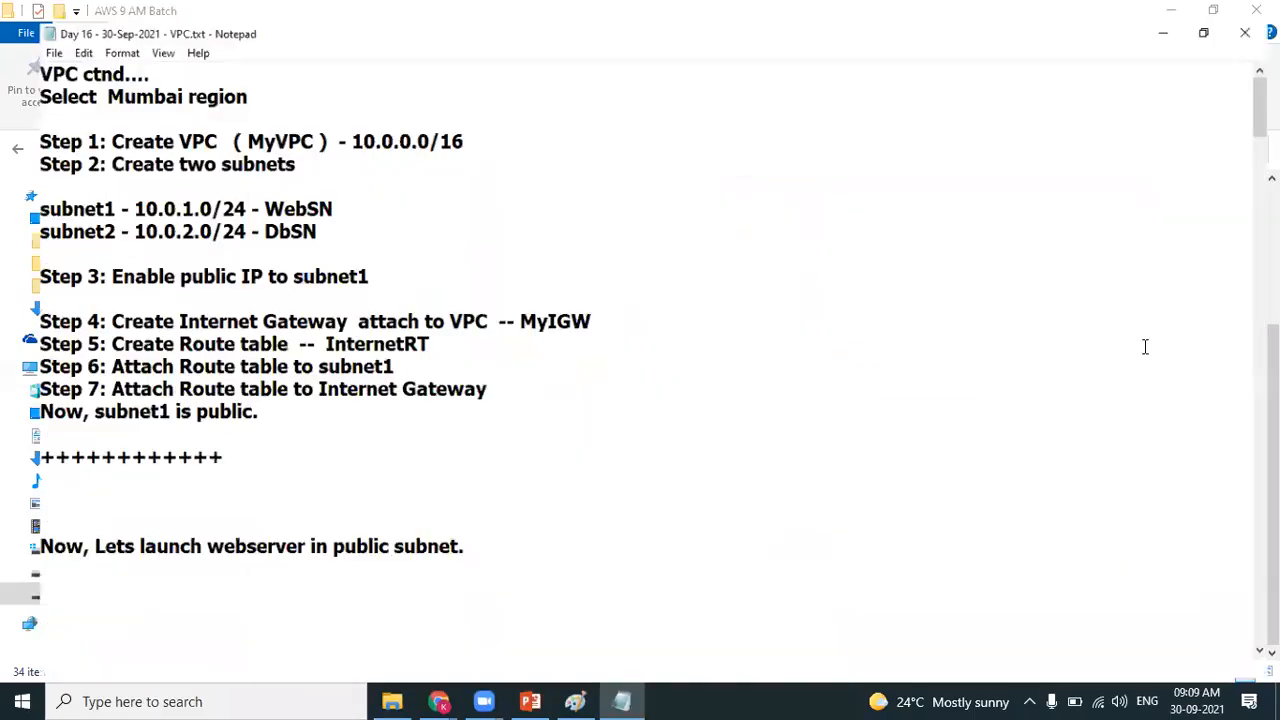
left_click_drag(200, 146, 390, 122)
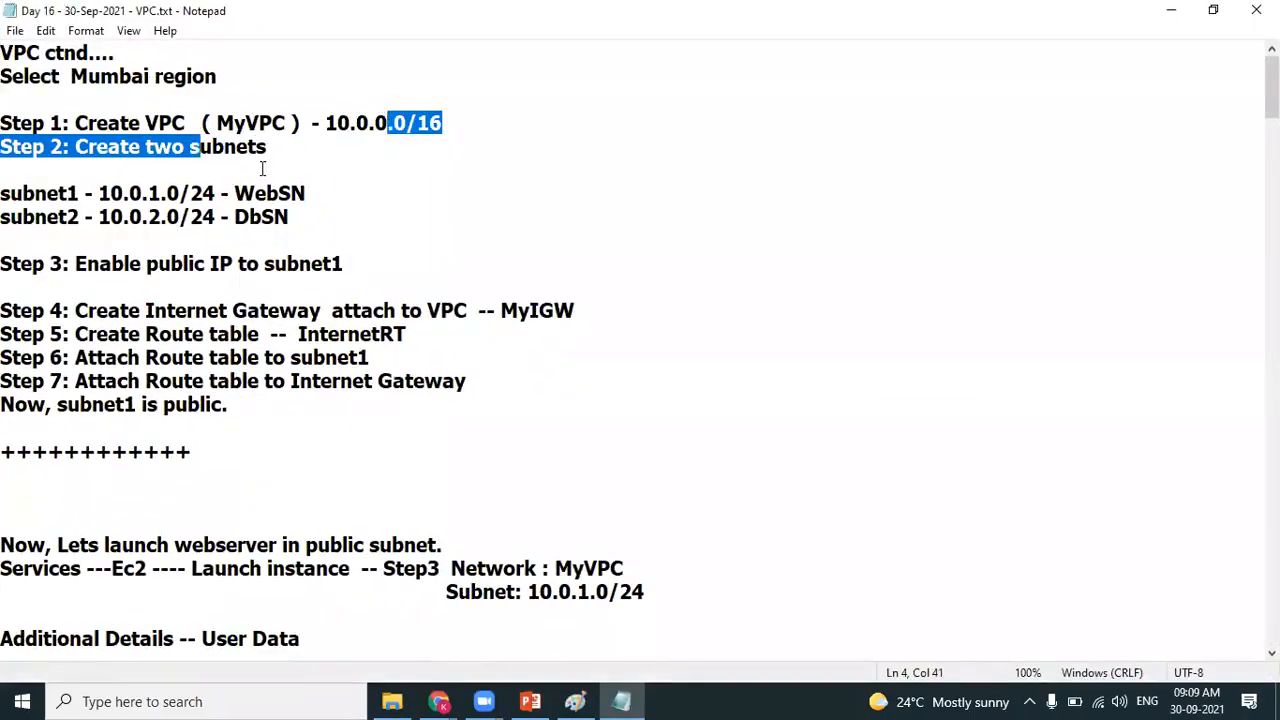
- Highlight the two subnet lines, the Step 3 public IP text, and Steps 4 to 7 in the notes
left_click_drag(2, 193, 316, 221)
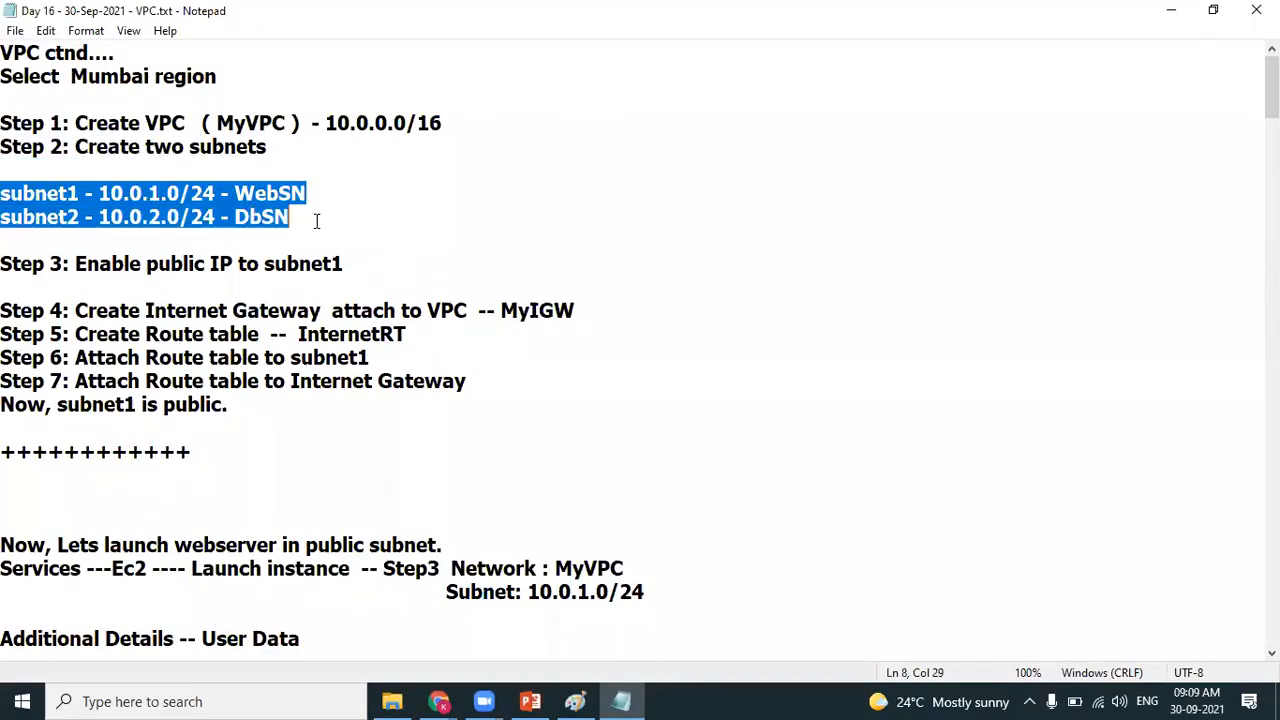
left_click_drag(142, 264, 398, 285)
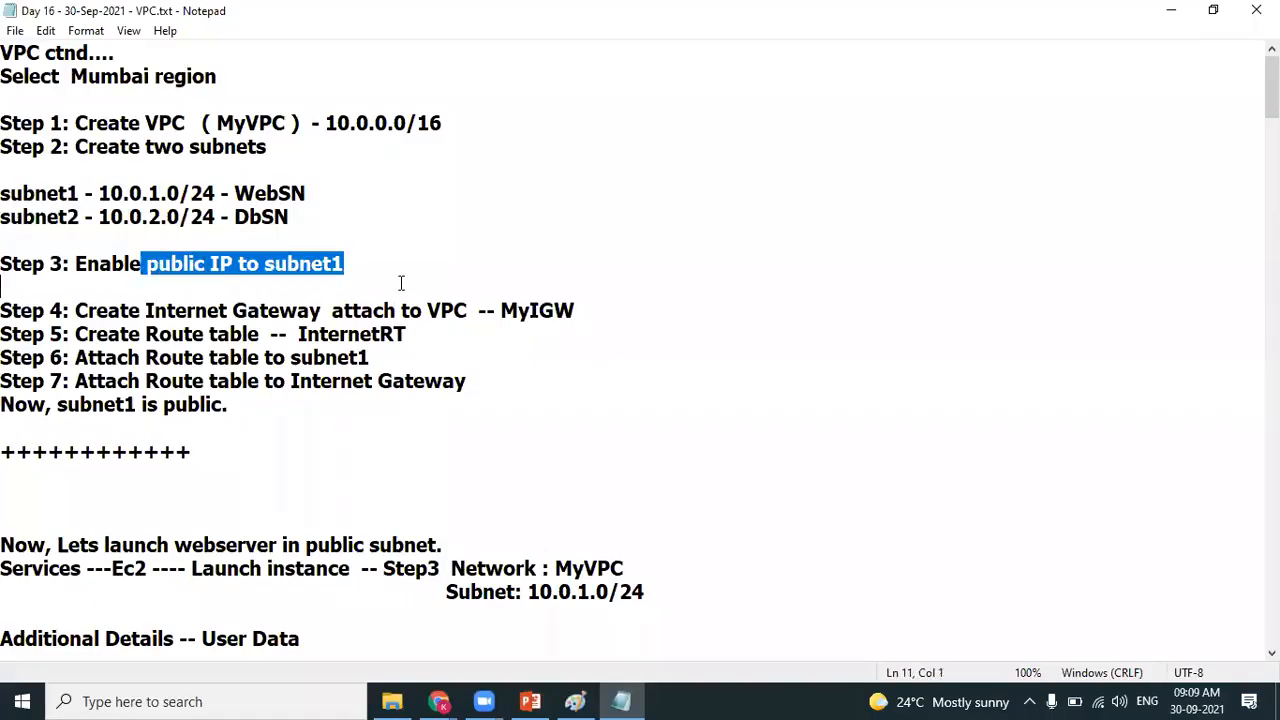
left_click_drag(218, 263, 384, 261)
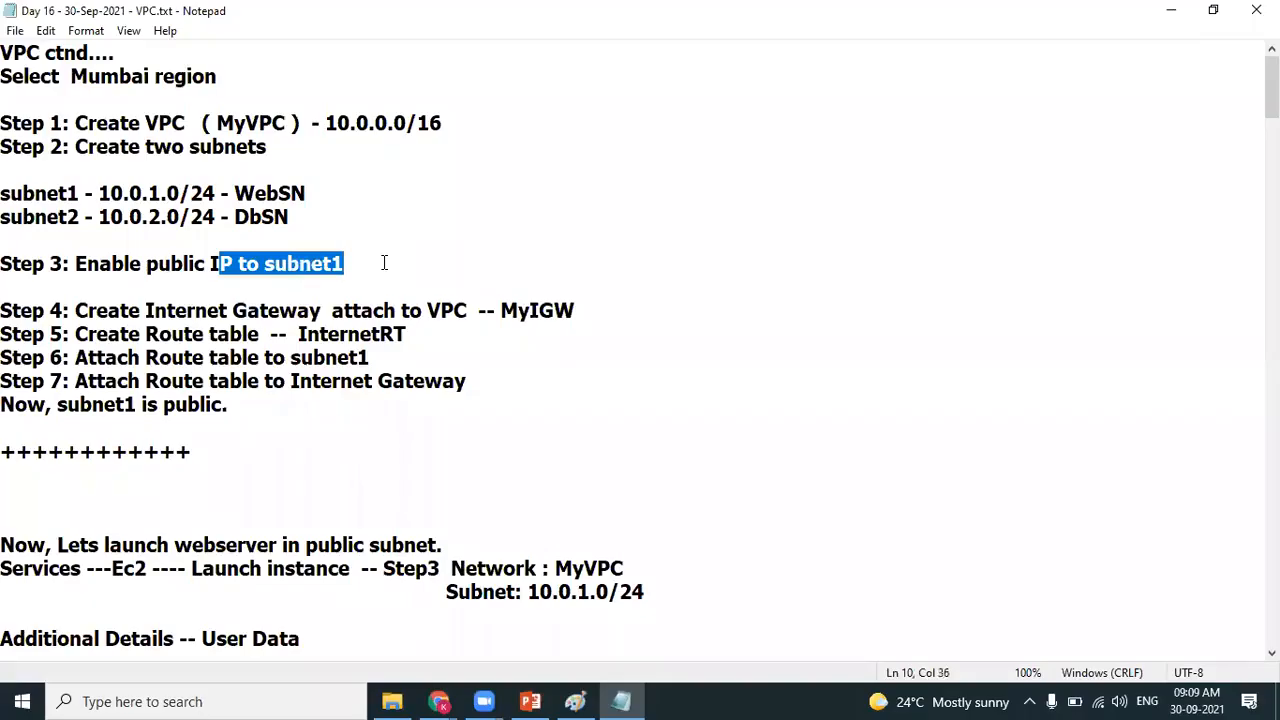
key("alt+Tab")
key("alt+Tab")
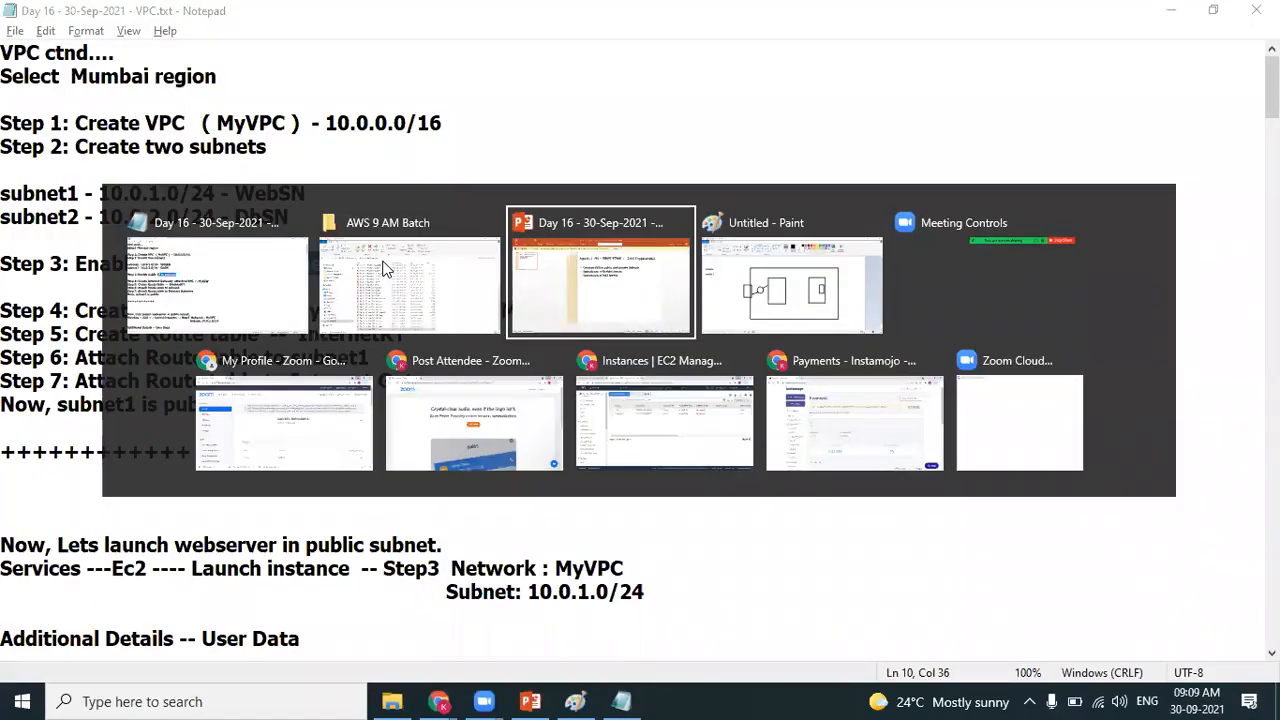
key("Escape")
left_click_drag(96, 286, 234, 429)
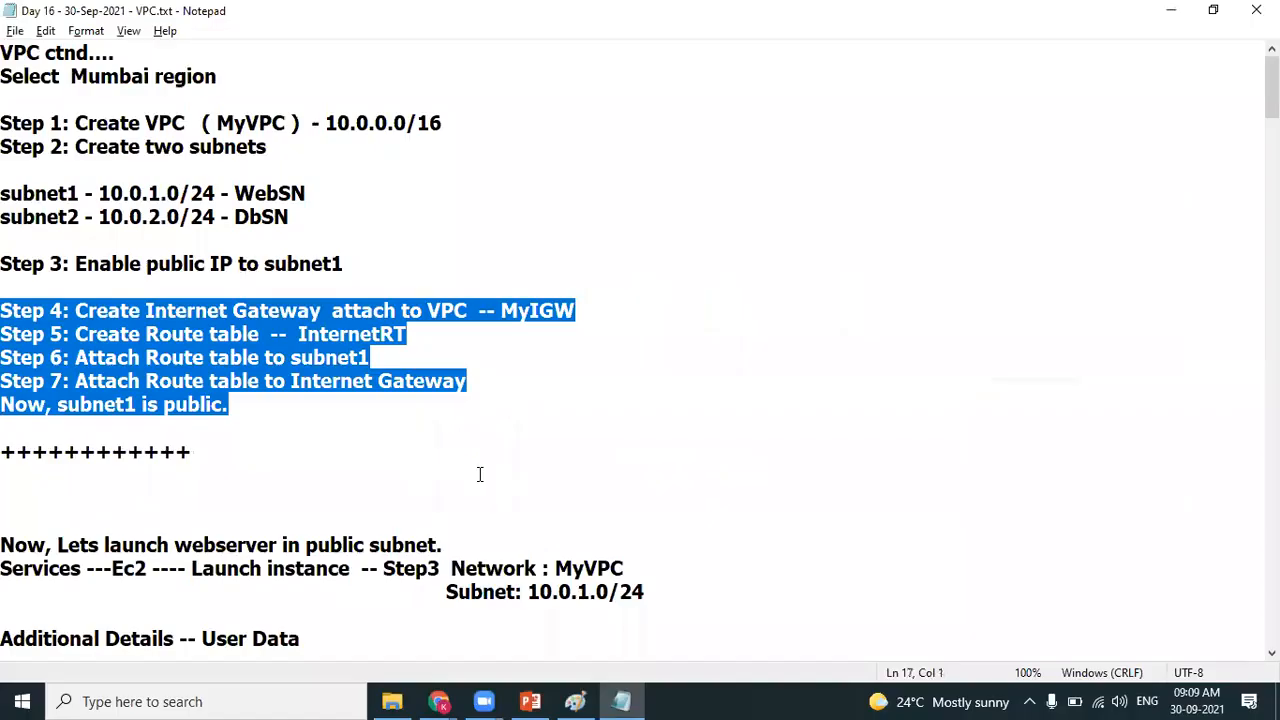
left_click(536, 463)
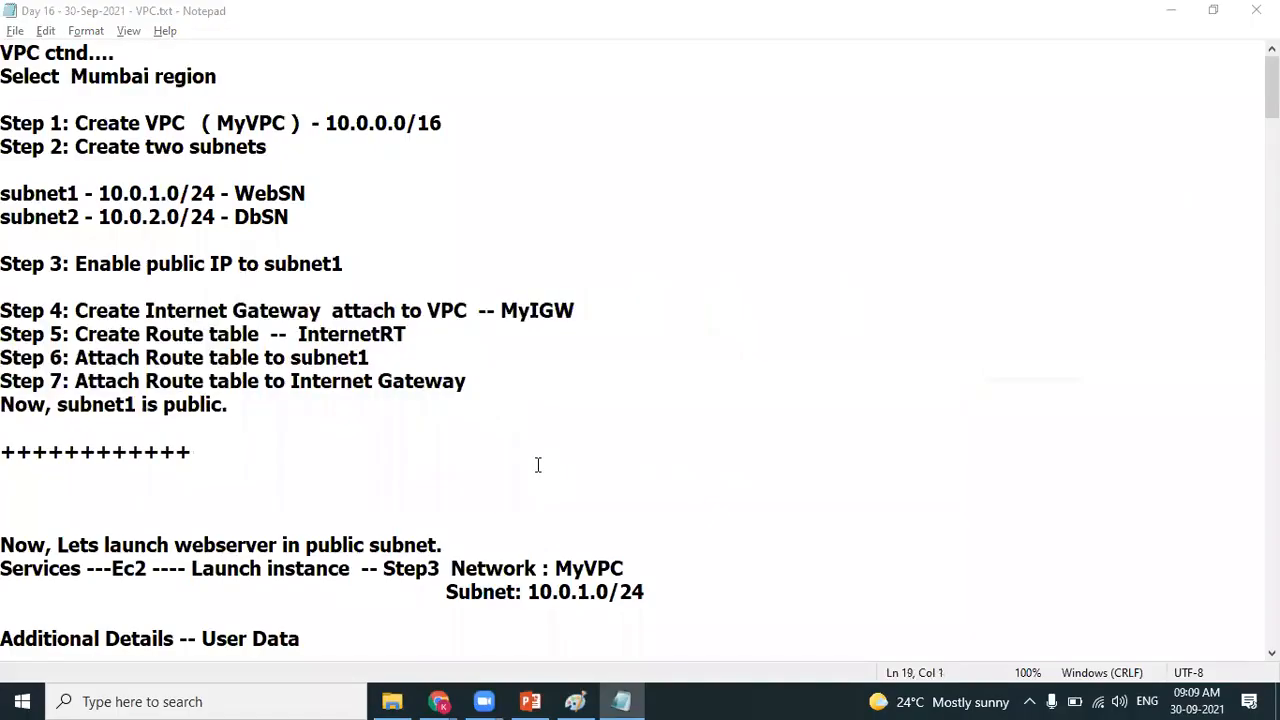
key("alt+Tab")
key("alt+Tab")
key("alt+Tab")
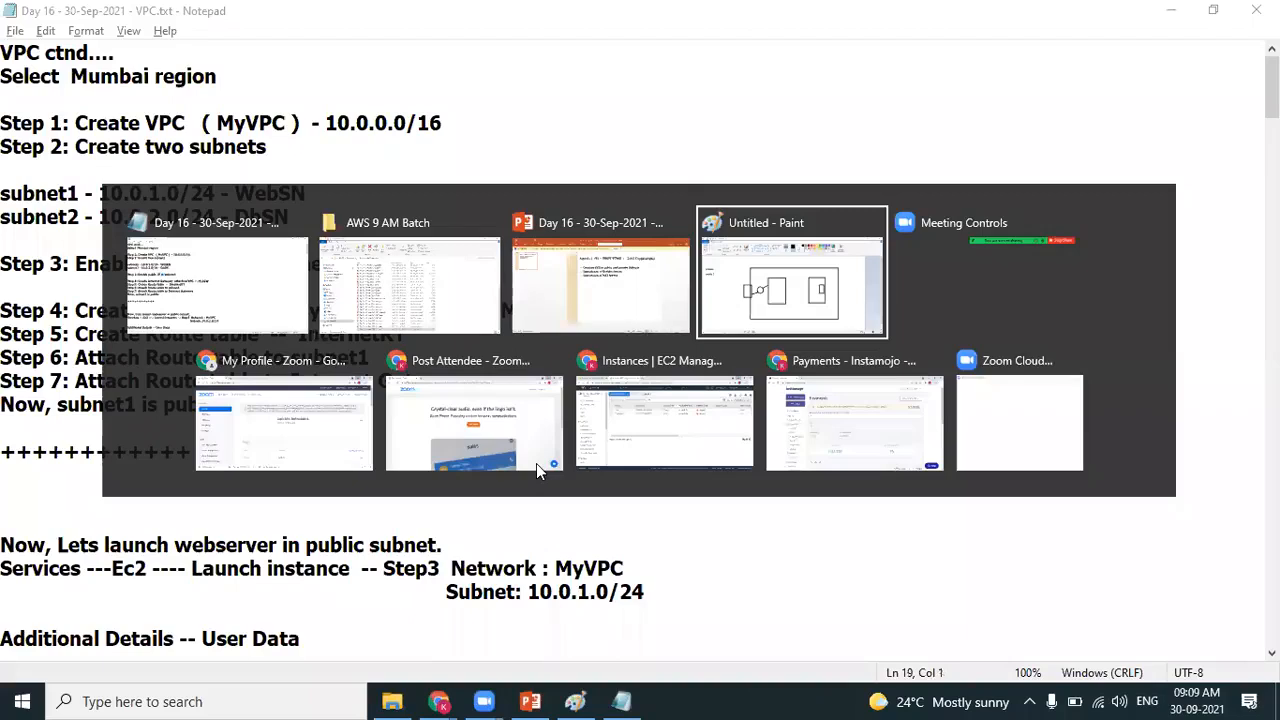
key("alt+Tab")
key("alt+Tab")
key("alt+Tab")
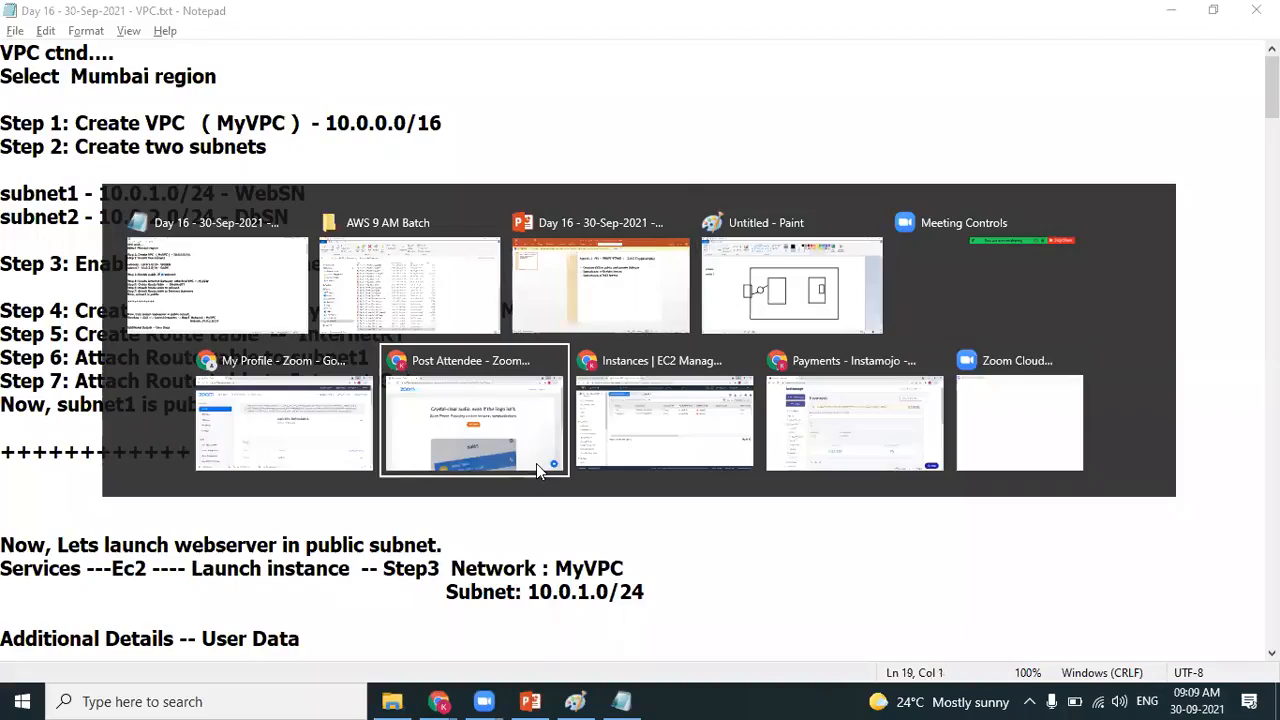
key("alt+Tab")
key("alt+Tab")
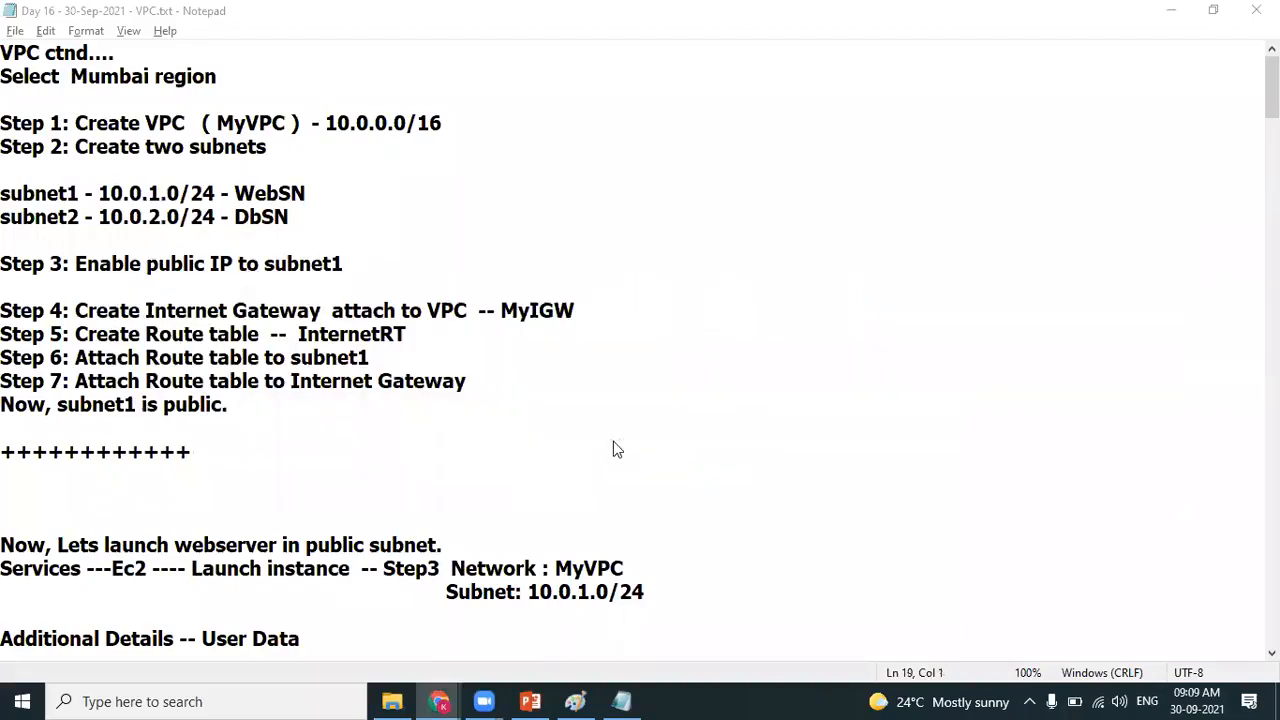
key("alt+Tab")
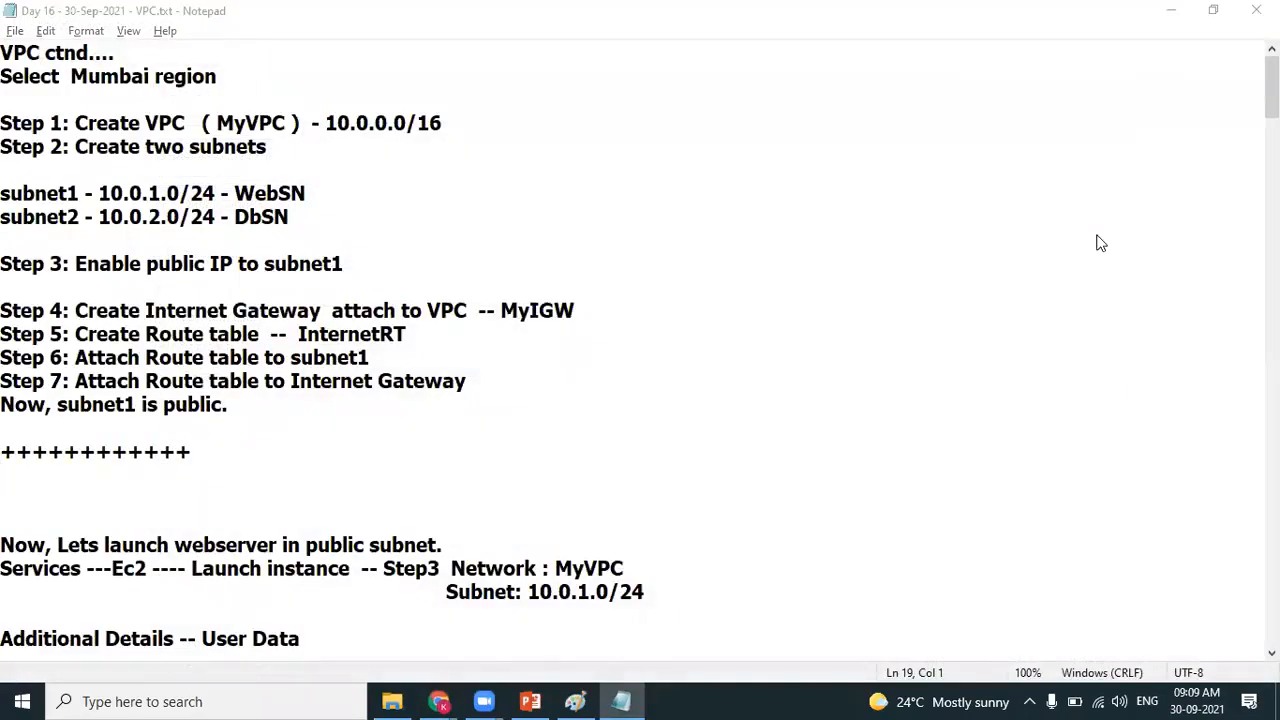
- Switch to the AWS console in Chrome and bring up the VPC console's Subnets page with the services list closed
key("alt+Tab")
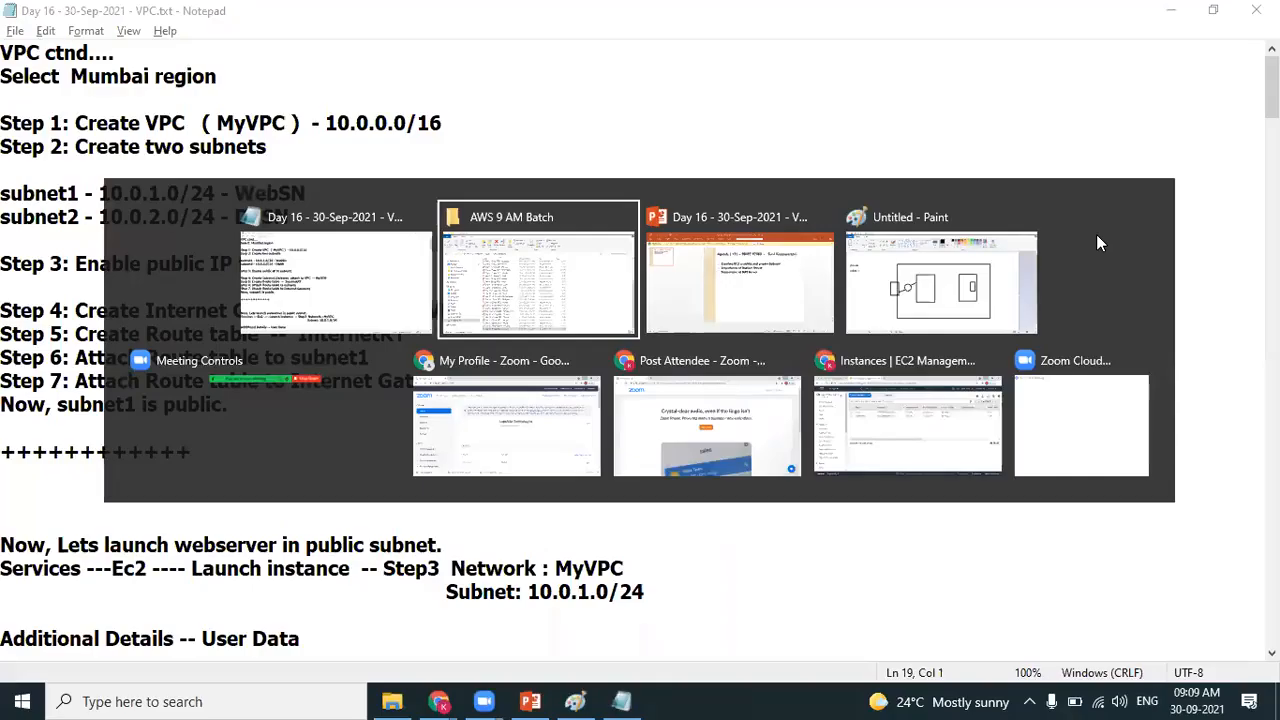
key("alt+Tab")
key("alt+Tab")
key("alt+Tab")
key("alt+Tab")
key("alt+Tab")
key("alt+Tab")
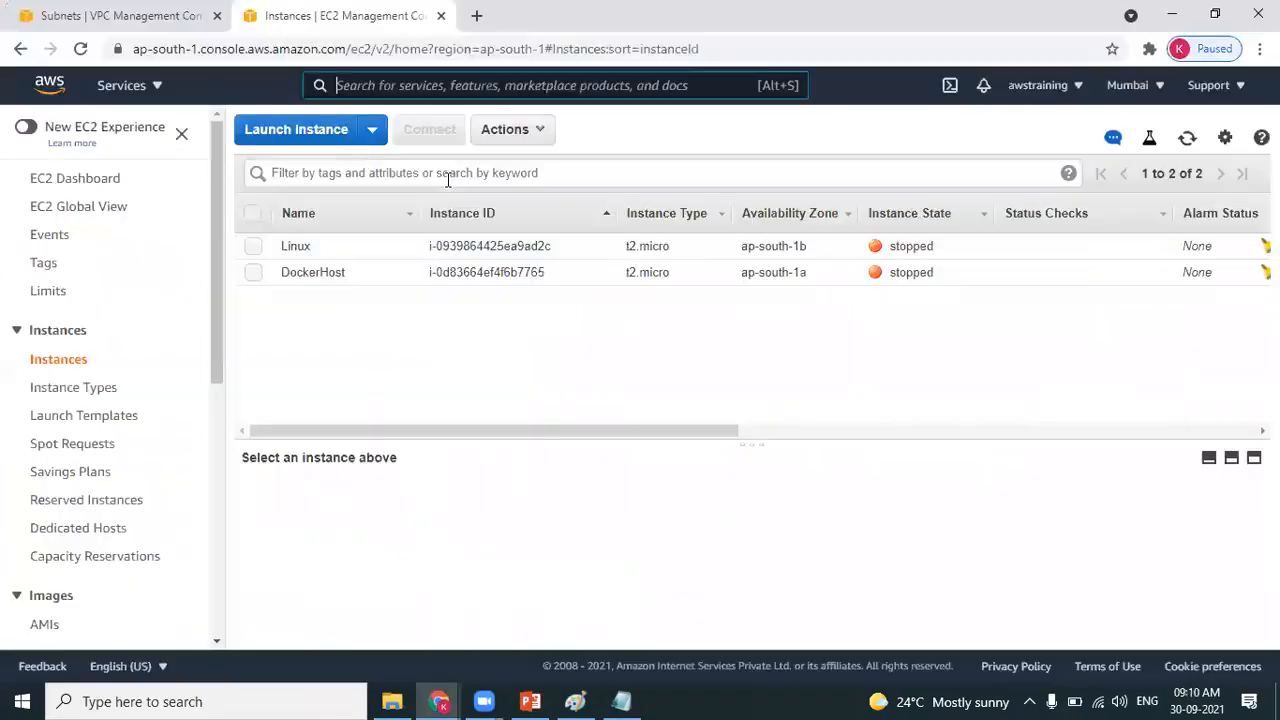
left_click(160, 17)
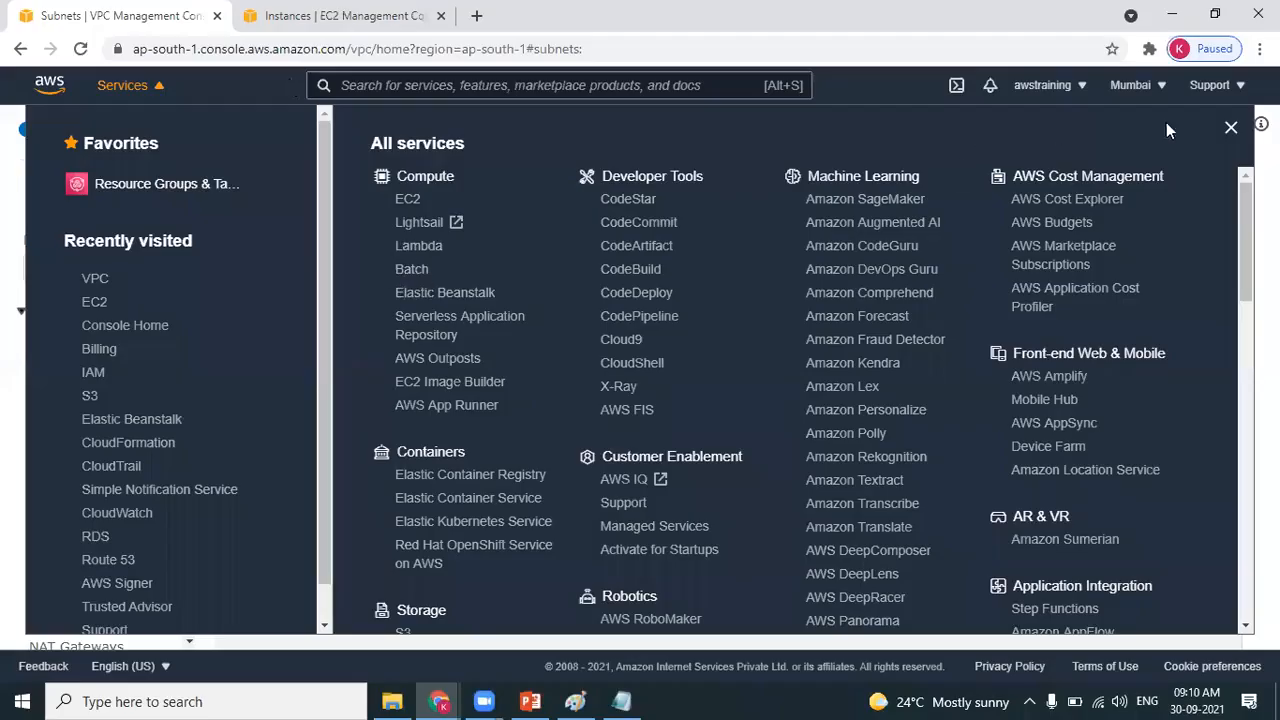
left_click(1231, 126)
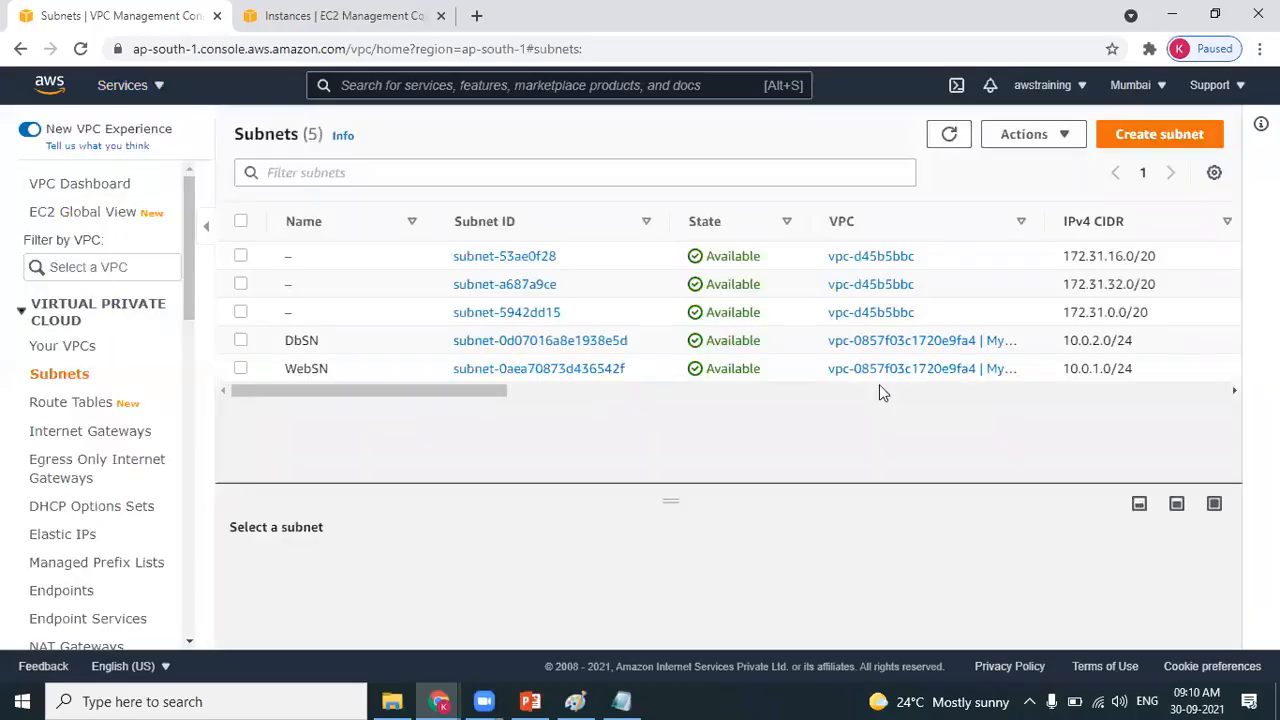
- Show MyVPC in the Your VPCs list, and return to the Subnets list
left_click(60, 348)
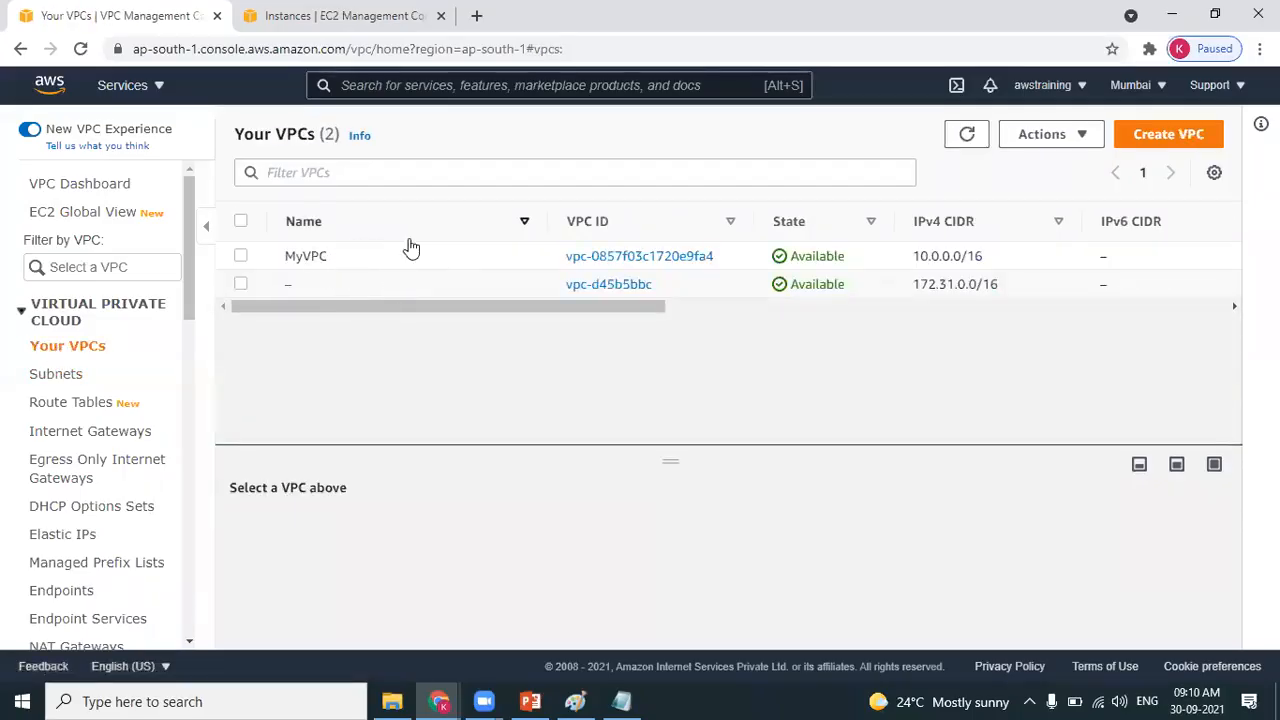
mouse_move(308, 258)
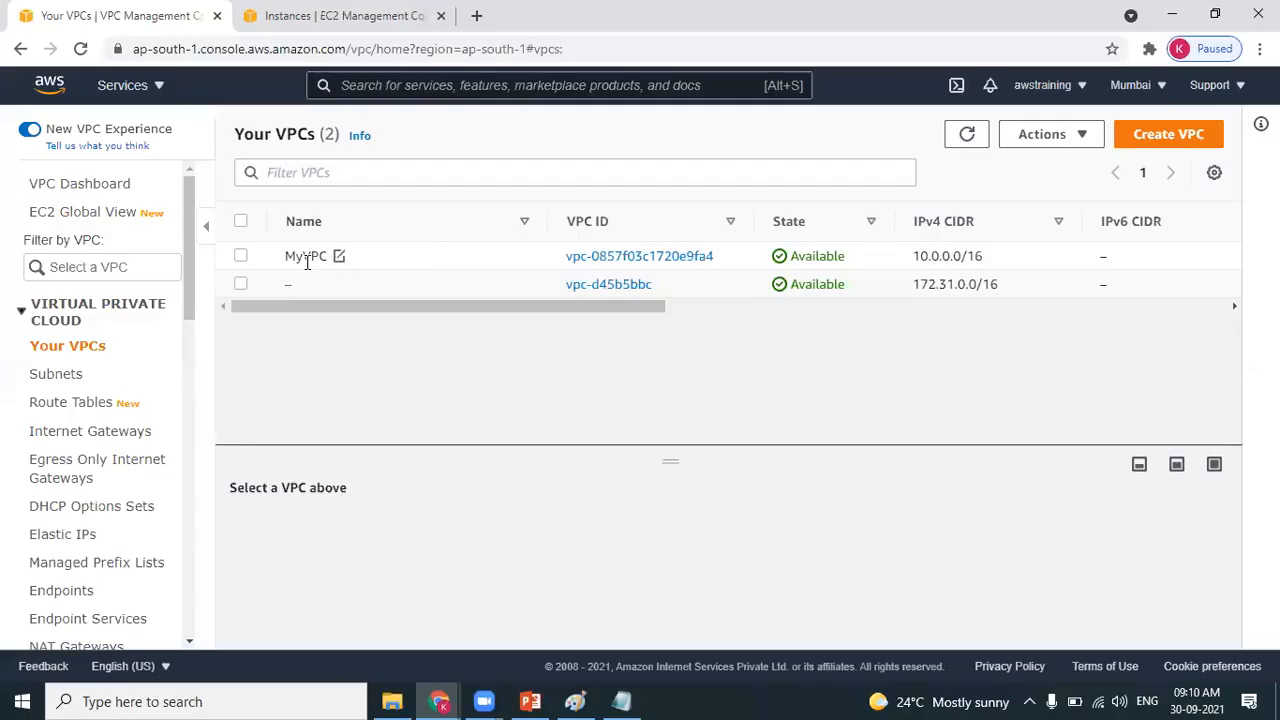
left_click(78, 380)
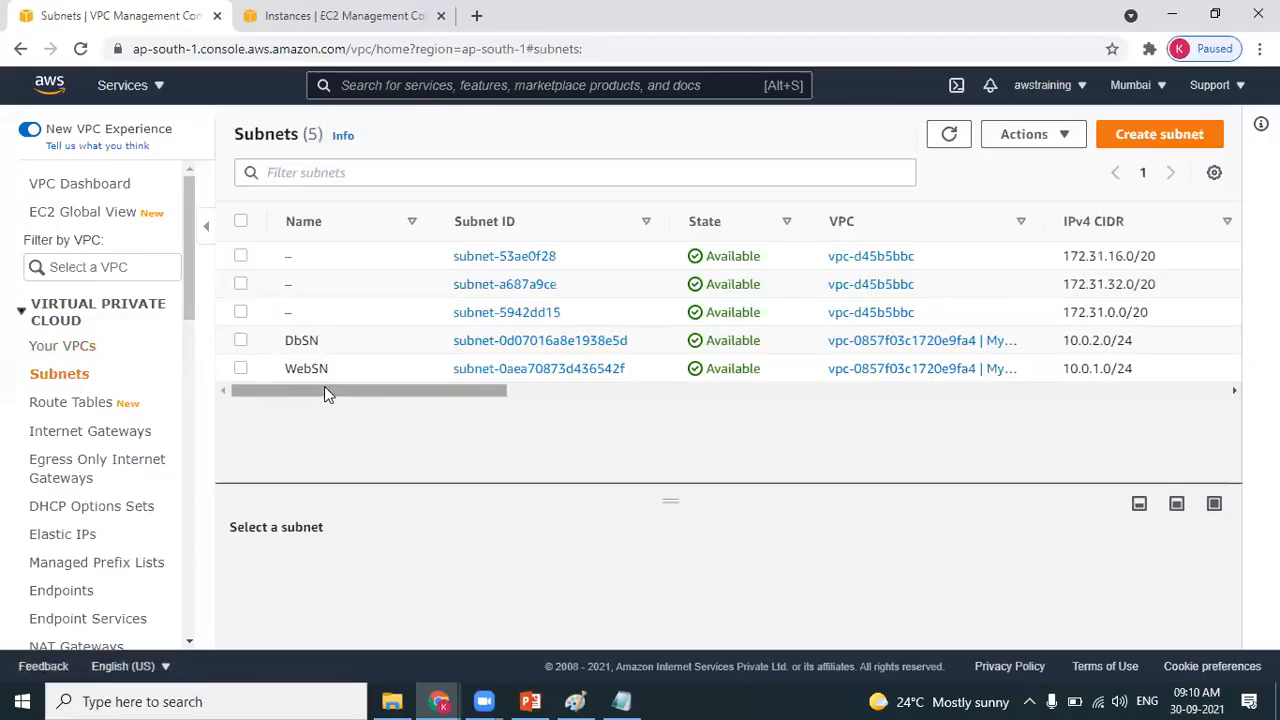
- Highlight the Internet Gateway text in Step 4 of the Notepad notes, and show the console's Internet Gateways and Route Tables lists
key("alt+Tab")
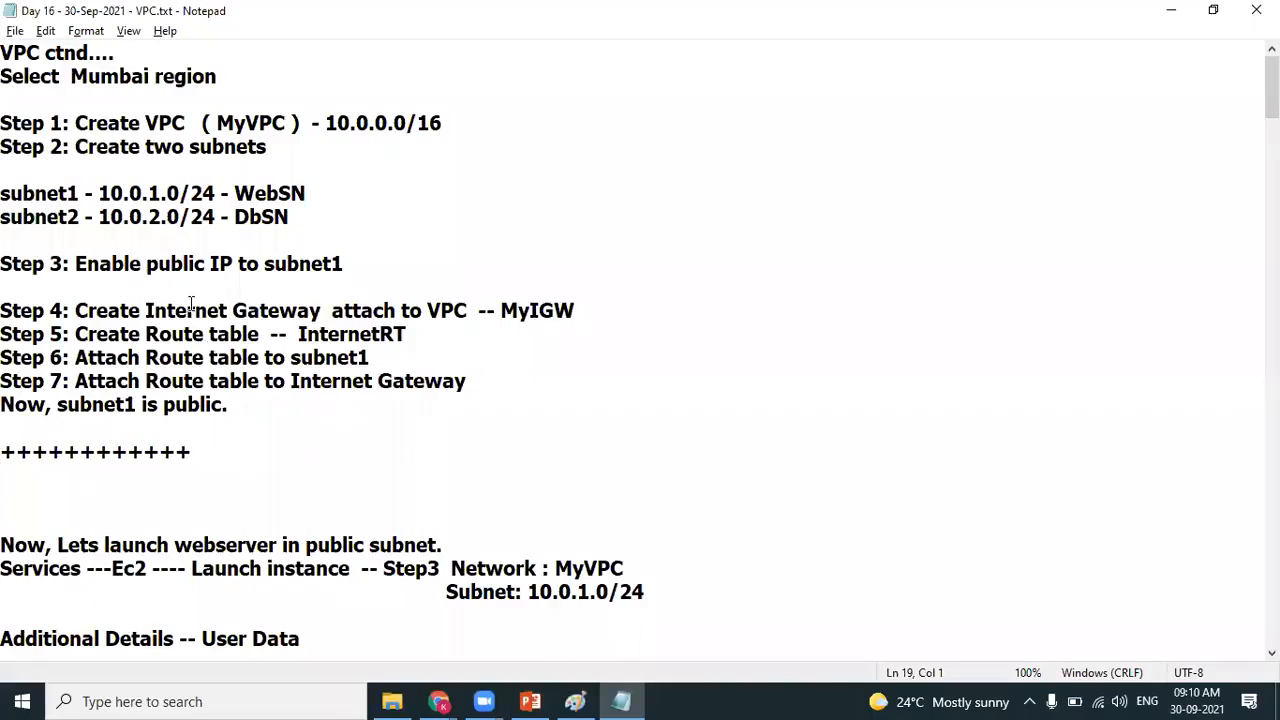
left_click_drag(186, 311, 320, 312)
key("alt+Tab")
left_click(100, 431)
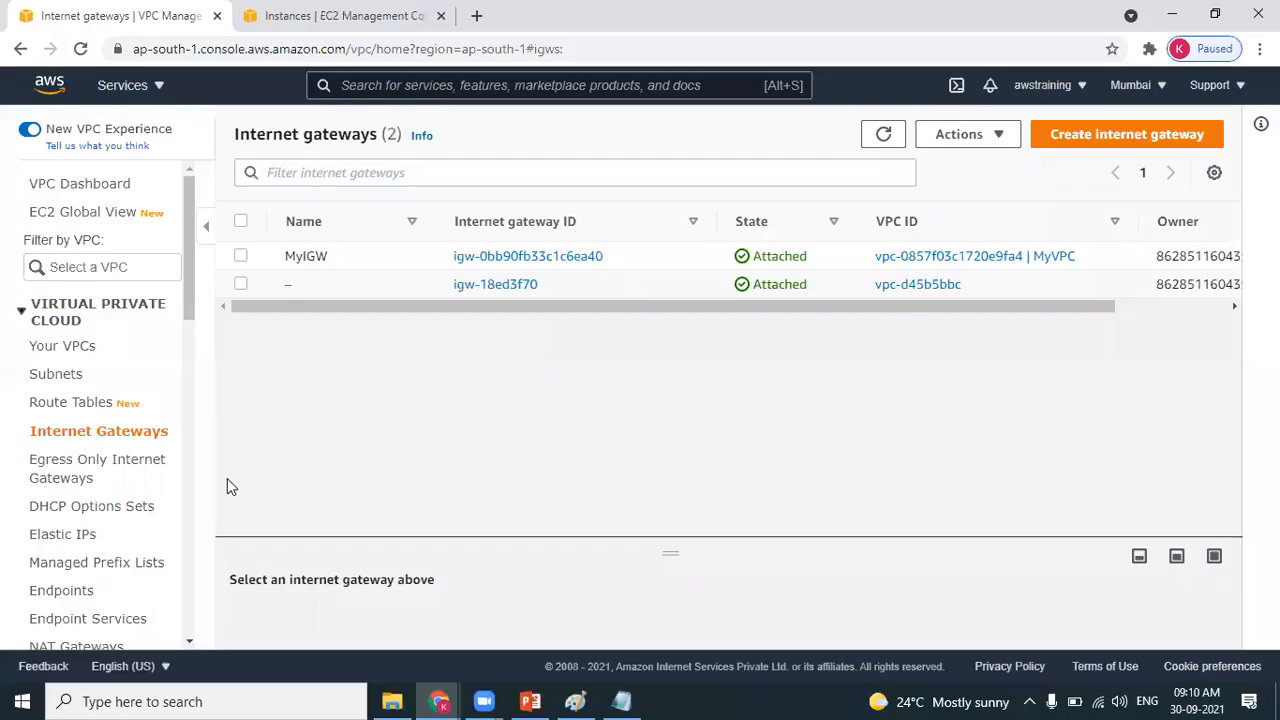
left_click(91, 408)
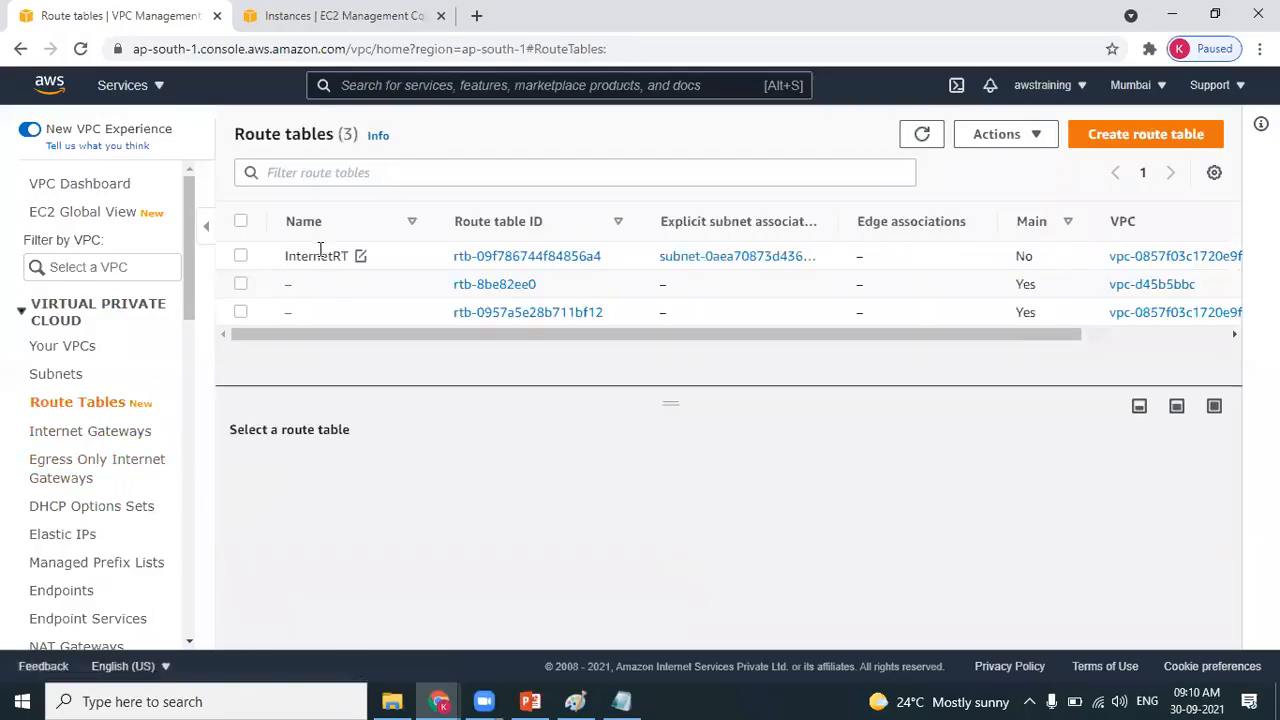
- Show the VPC diagram in Paint, and return to the Notepad notes with the highlight cleared
key("alt+Tab")
key("alt+Tab")
key("alt+Tab")
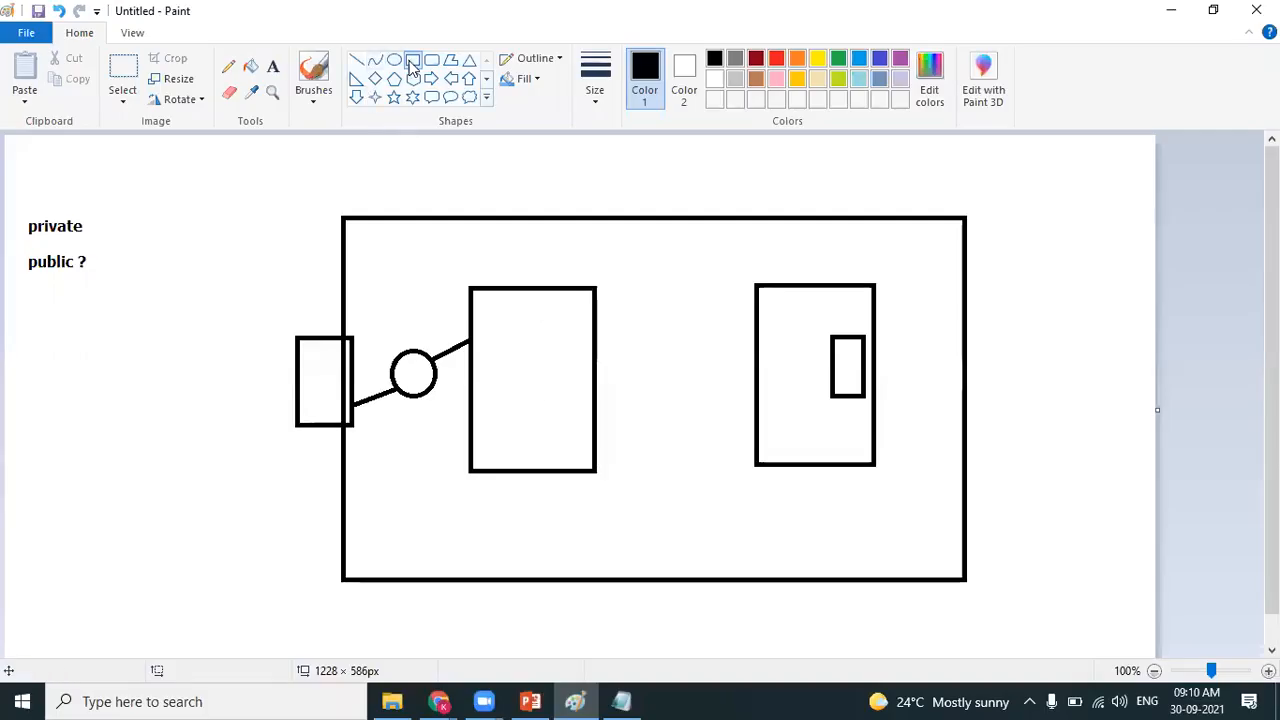
key("alt+Tab")
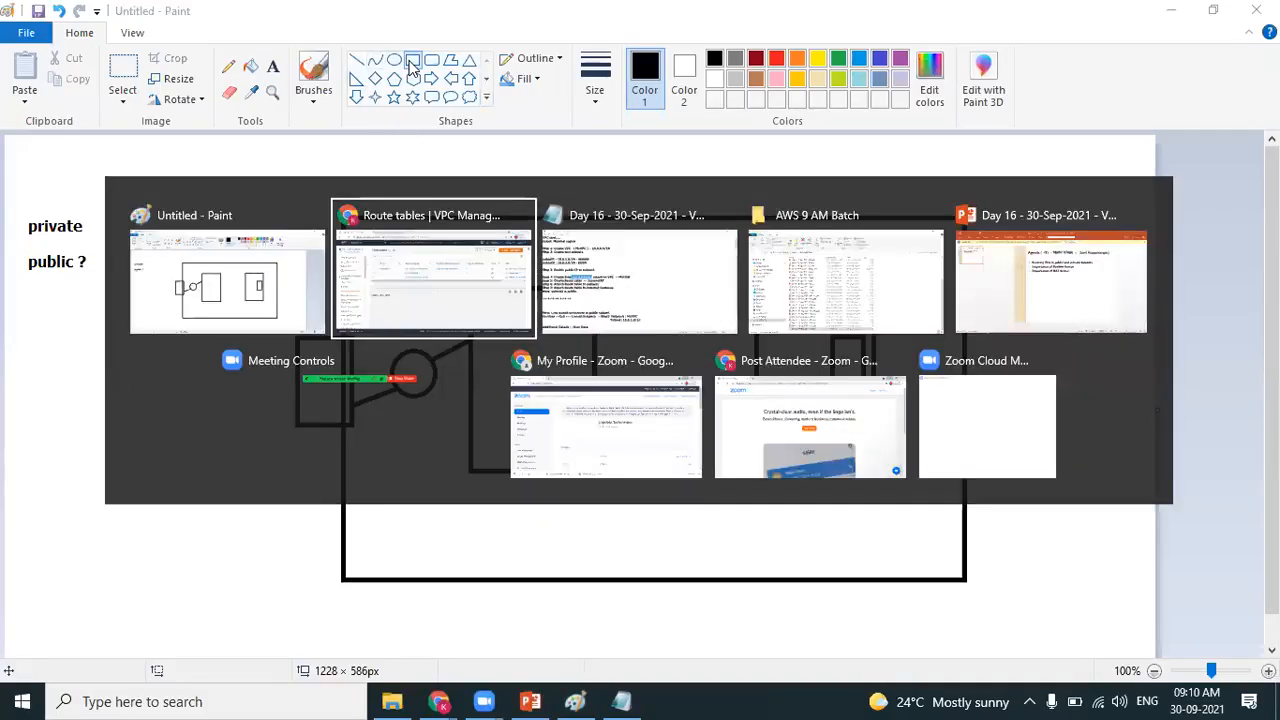
key("alt+Tab")
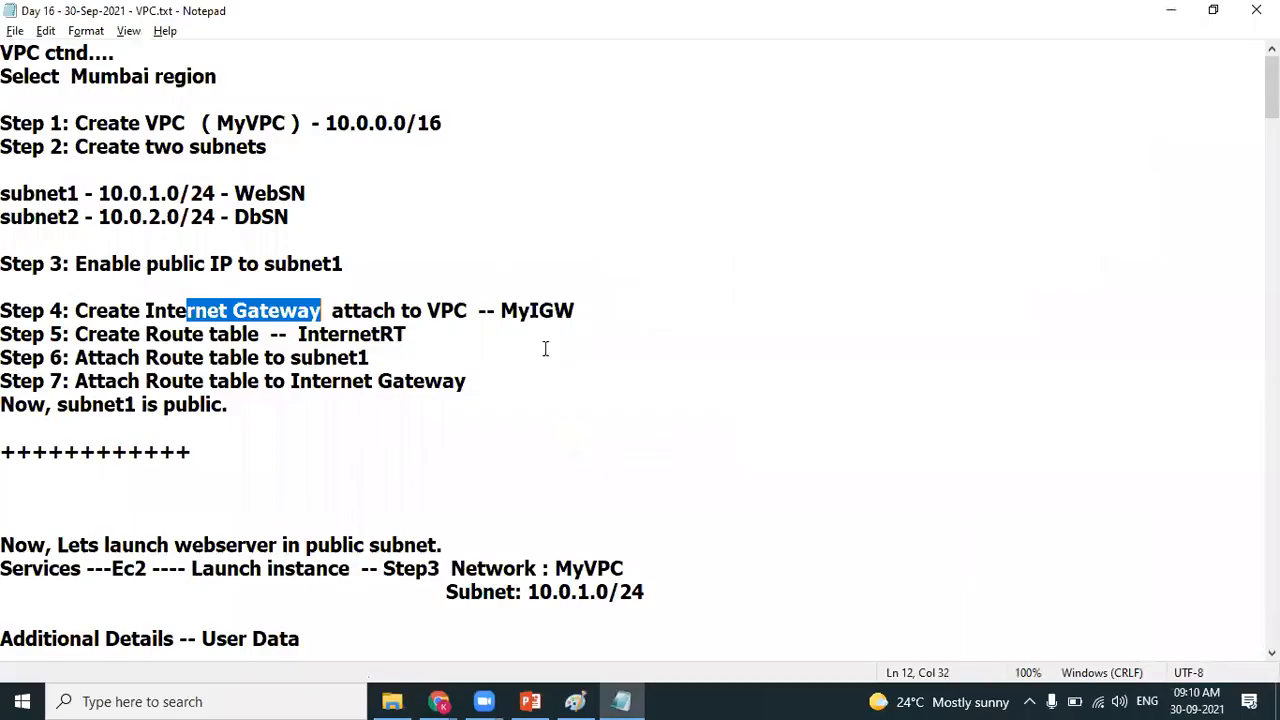
left_click(489, 523)
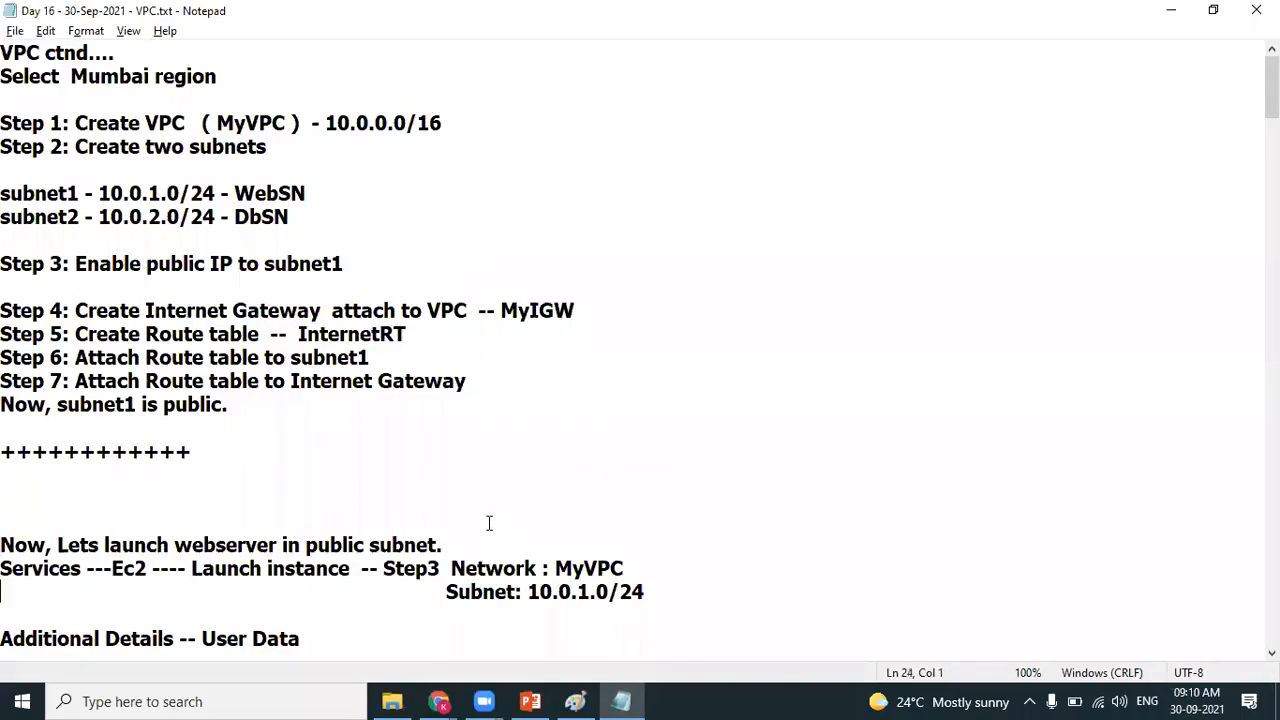
- Examine the notes on launching the web server in the public subnet, including the network settings and user data script
key("Down")
key("Down")
key("Down")
key("Down")
key("Down")
key("Down")
key("Down")
key("Down")
key("Down")
key("Down")
key("Down")
key("Down")
key("Down")
key("Down")
key("Down")
key("Down")
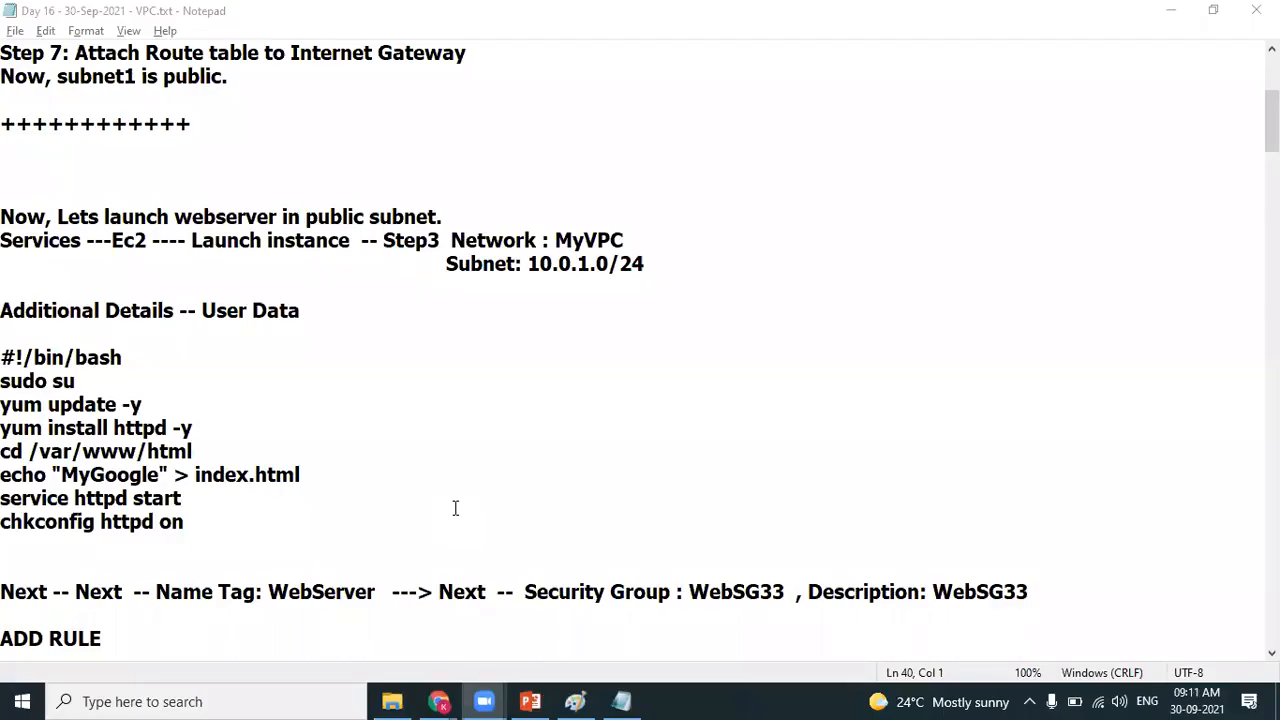
left_click(785, 367)
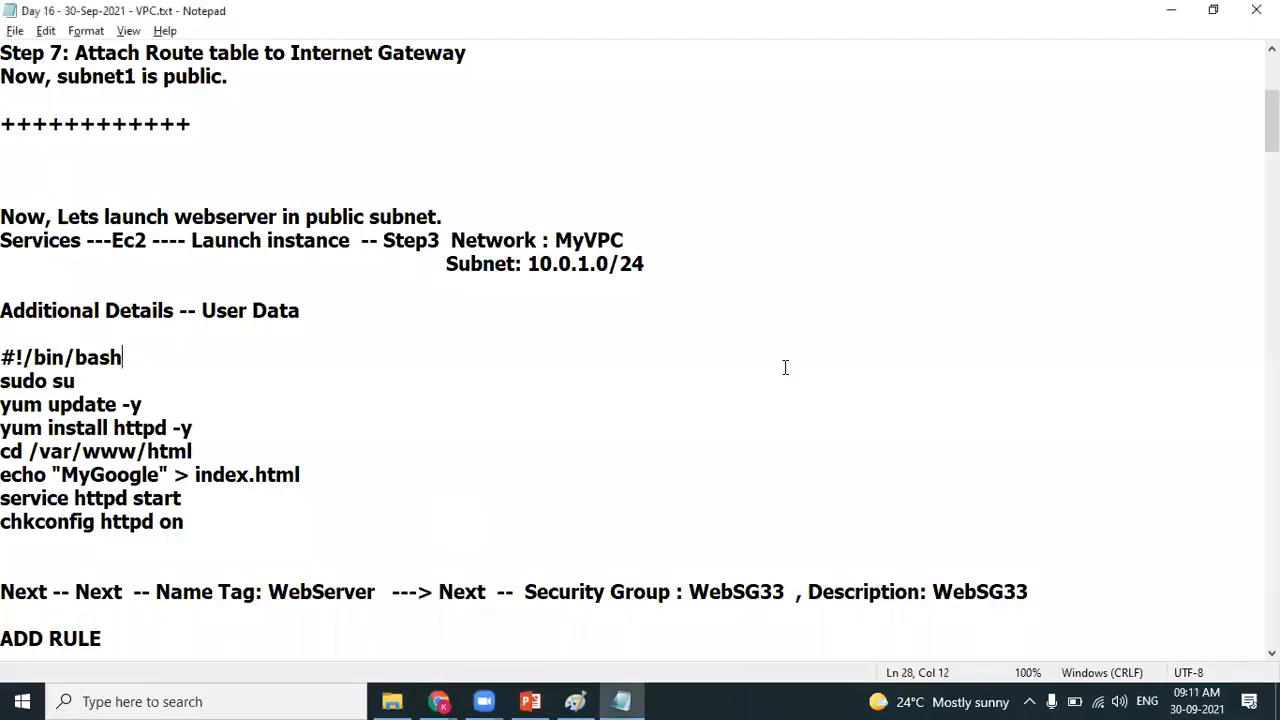
left_click(624, 304)
left_click(631, 396)
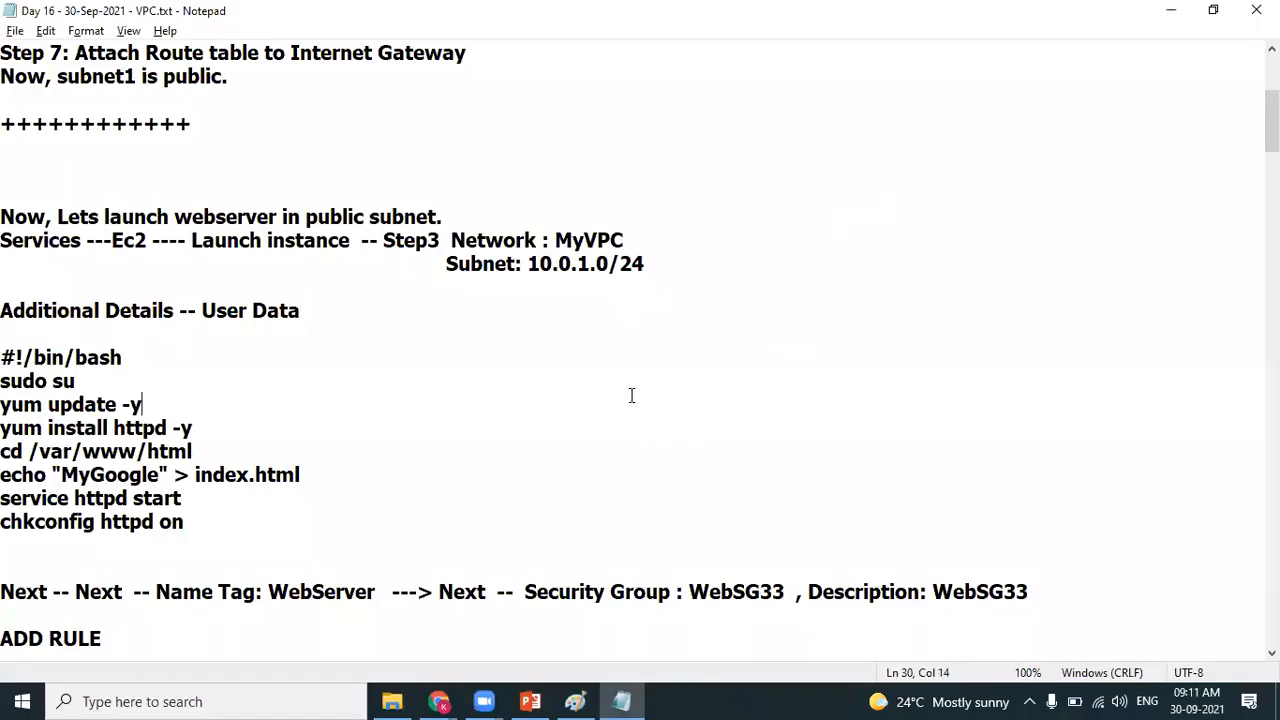
left_click(630, 80)
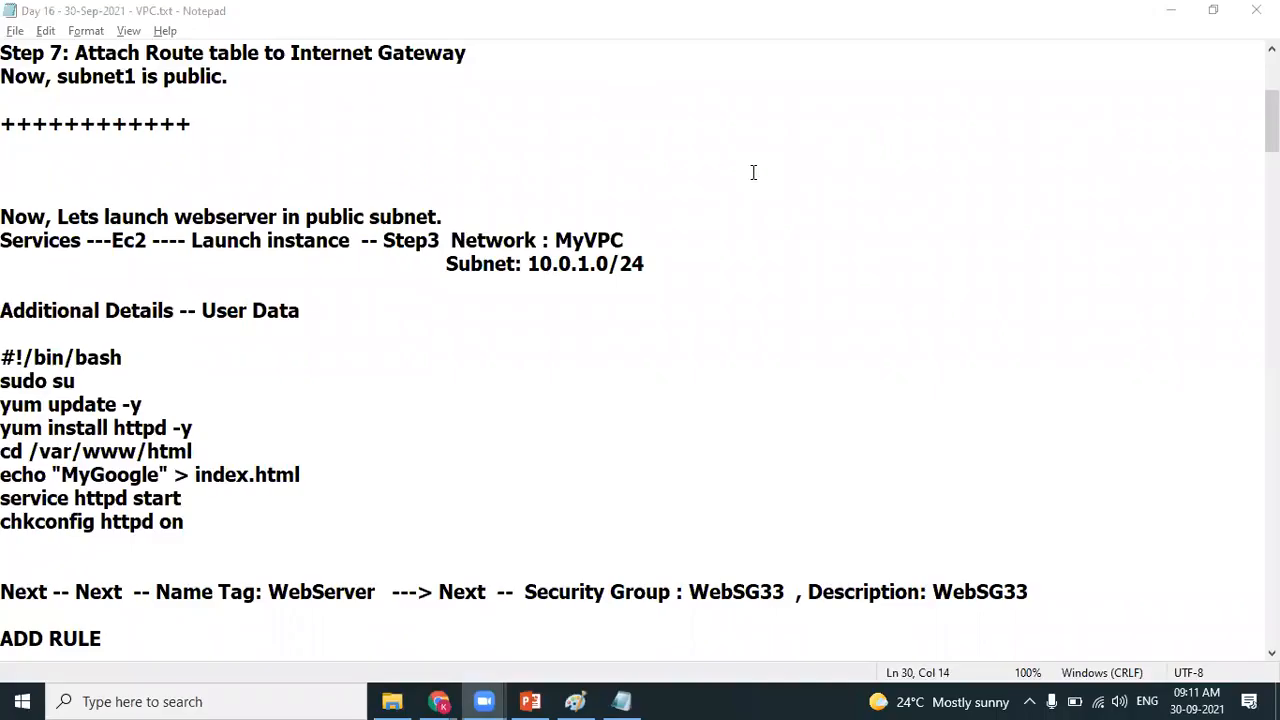
left_click(474, 260)
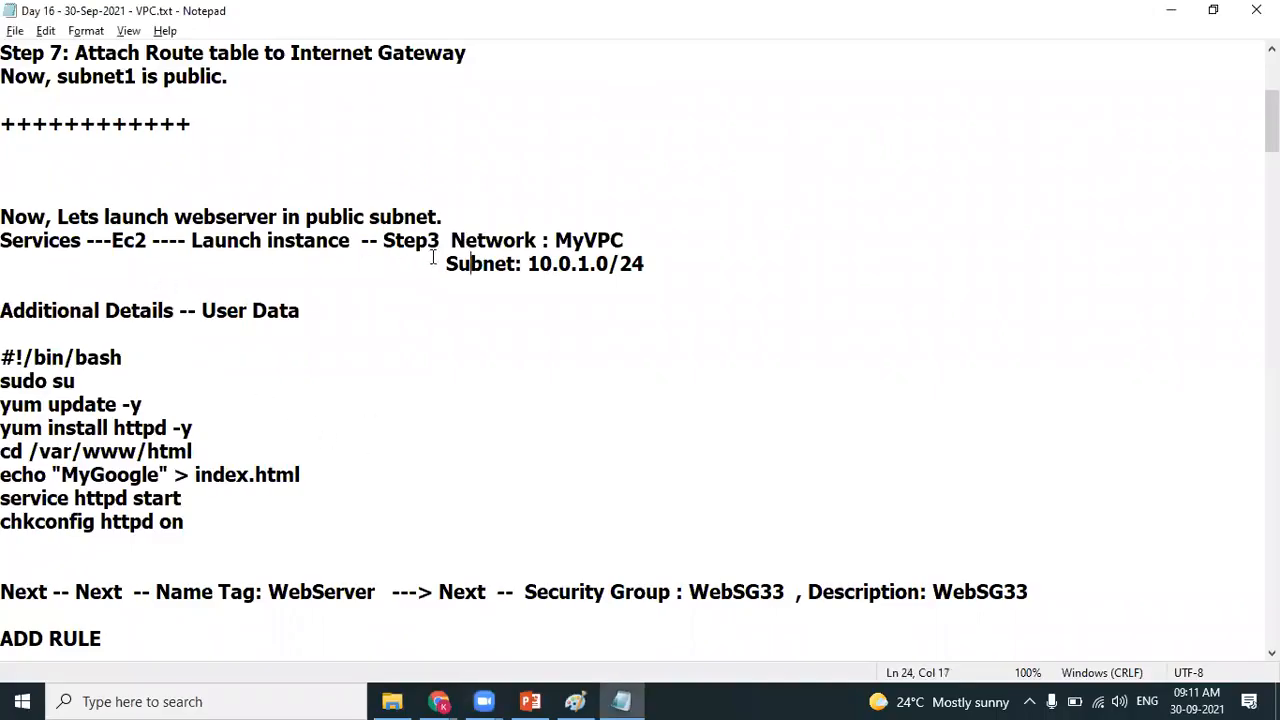
left_click_drag(420, 218, 503, 314)
left_click(498, 320)
- Examine the WebServer tag, WebSG33 security group and keypair notes, highlighting the SSH and HTTP rules under ADD RULE
key("Down")
key("Down")
key("Down")
key("Down")
key("Down")
key("Down")
key("Down")
key("Down")
key("Down")
key("Down")
key("Down")
key("Down")
key("Down")
key("Down")
key("Down")
key("Down")
key("Down")
key("Down")
key("Down")
key("Down")
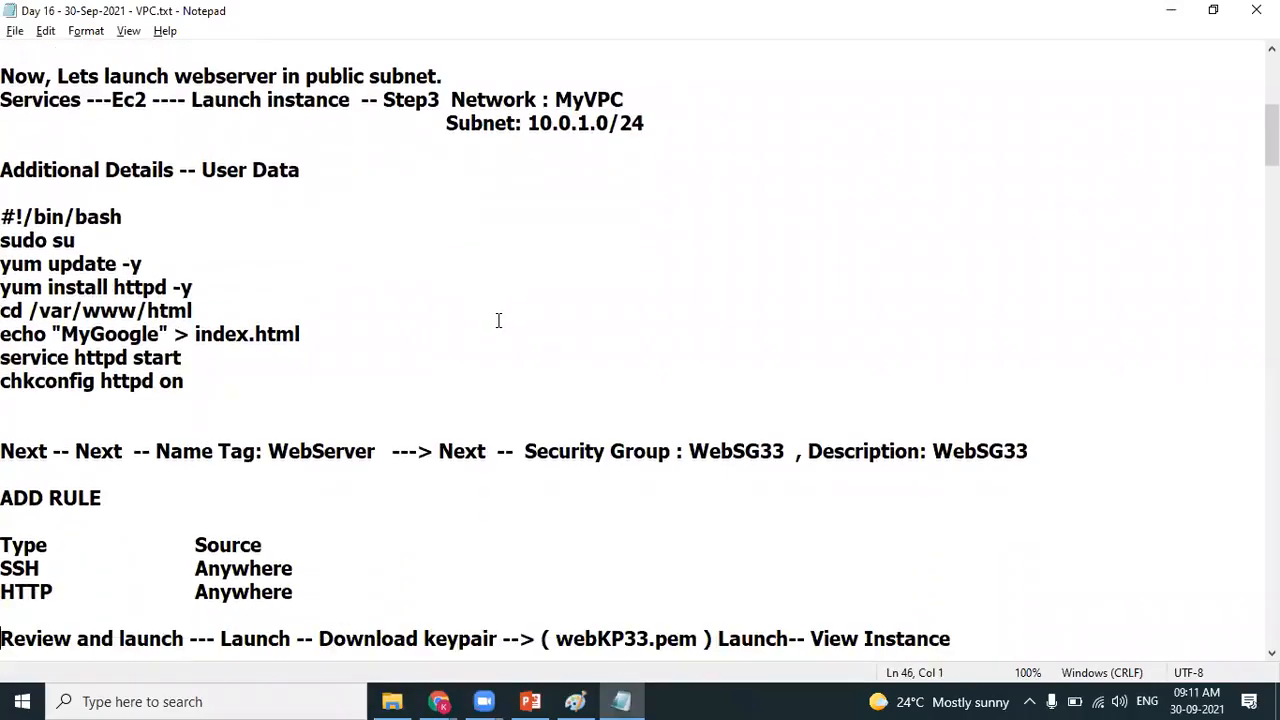
left_click_drag(27, 570, 240, 620)
left_click(357, 620)
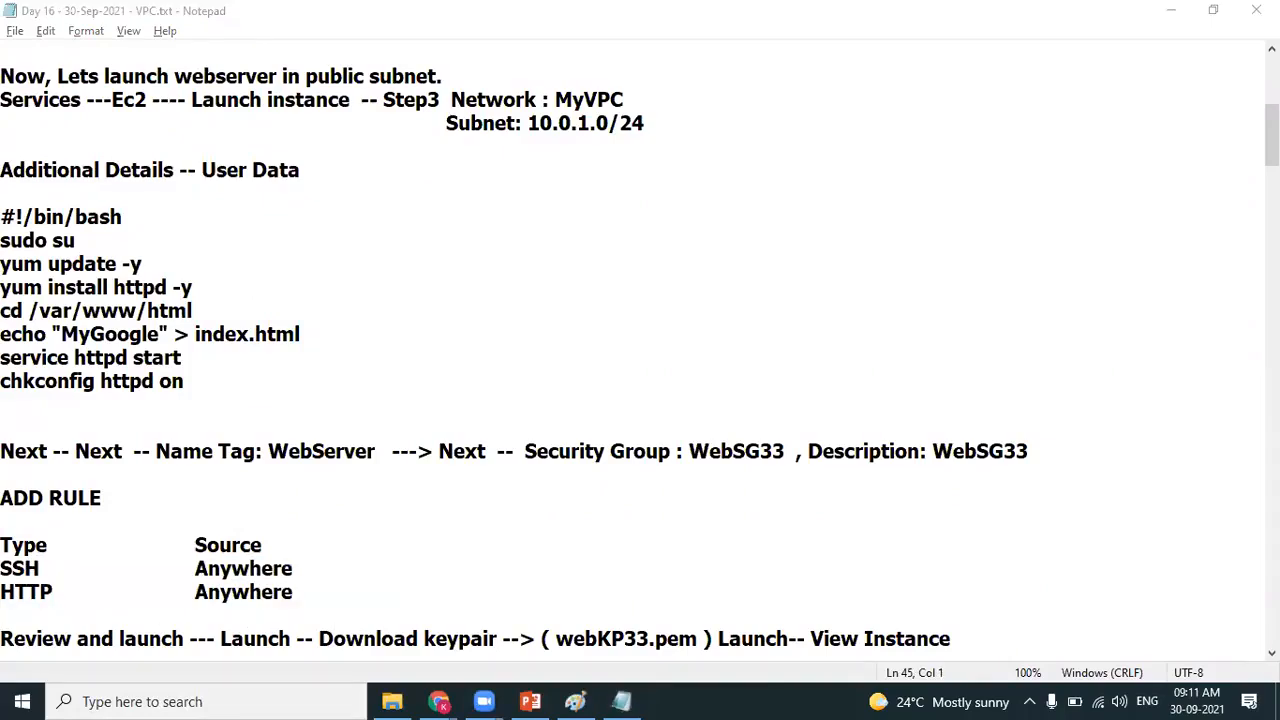
left_click(707, 433)
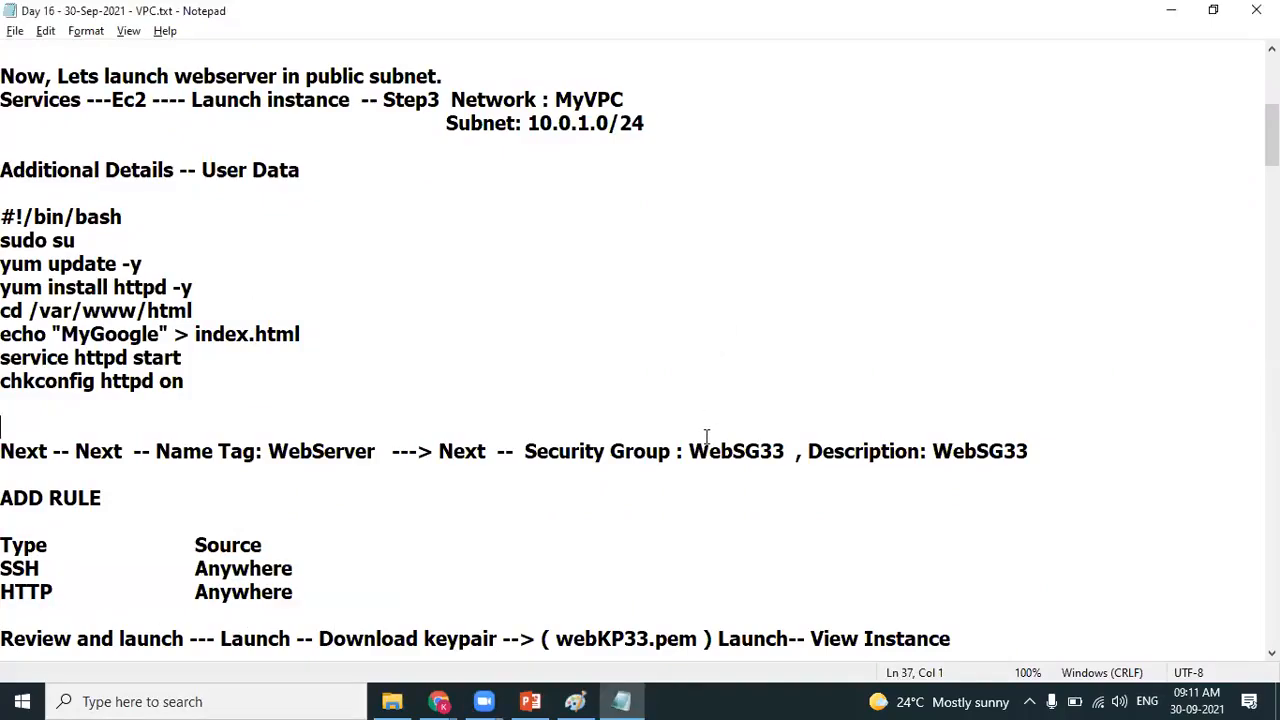
left_click(658, 332)
key("Up")
key("Up")
key("Up")
key("Up")
key("Up")
key("Up")
key("Up")
key("Up")
key("Up")
key("Up")
key("Up")
key("Up")
key("Up")
key("Up")
key("Up")
key("Up")
- Switch to the EC2 Instances page in Chrome and start launching an instance
key("alt+Tab")
key("alt+Tab")
key("alt+Tab")
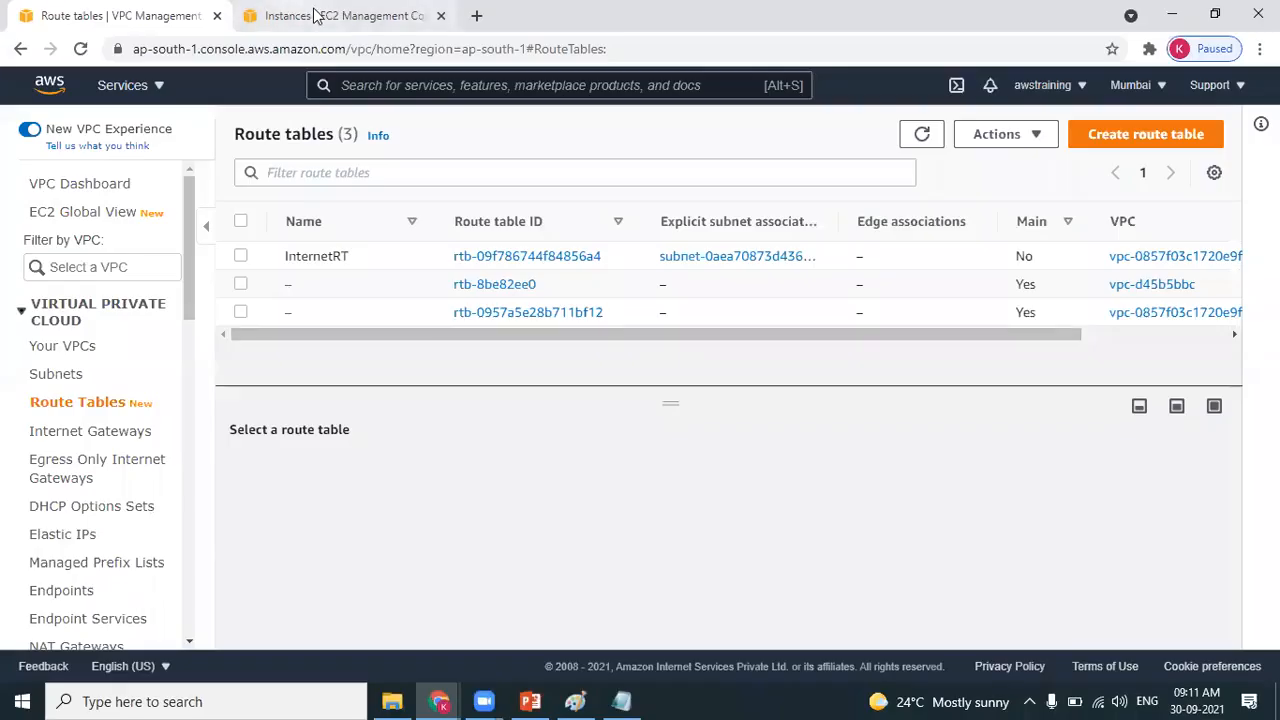
left_click(315, 15)
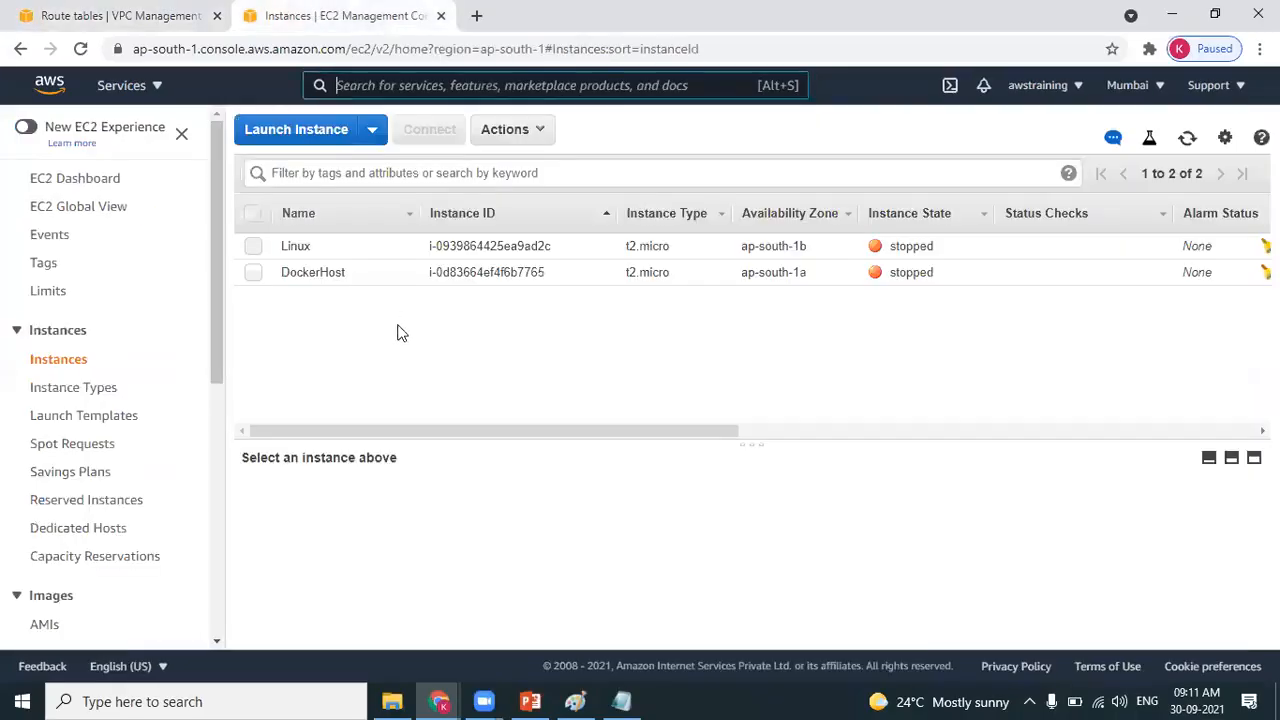
left_click(315, 132)
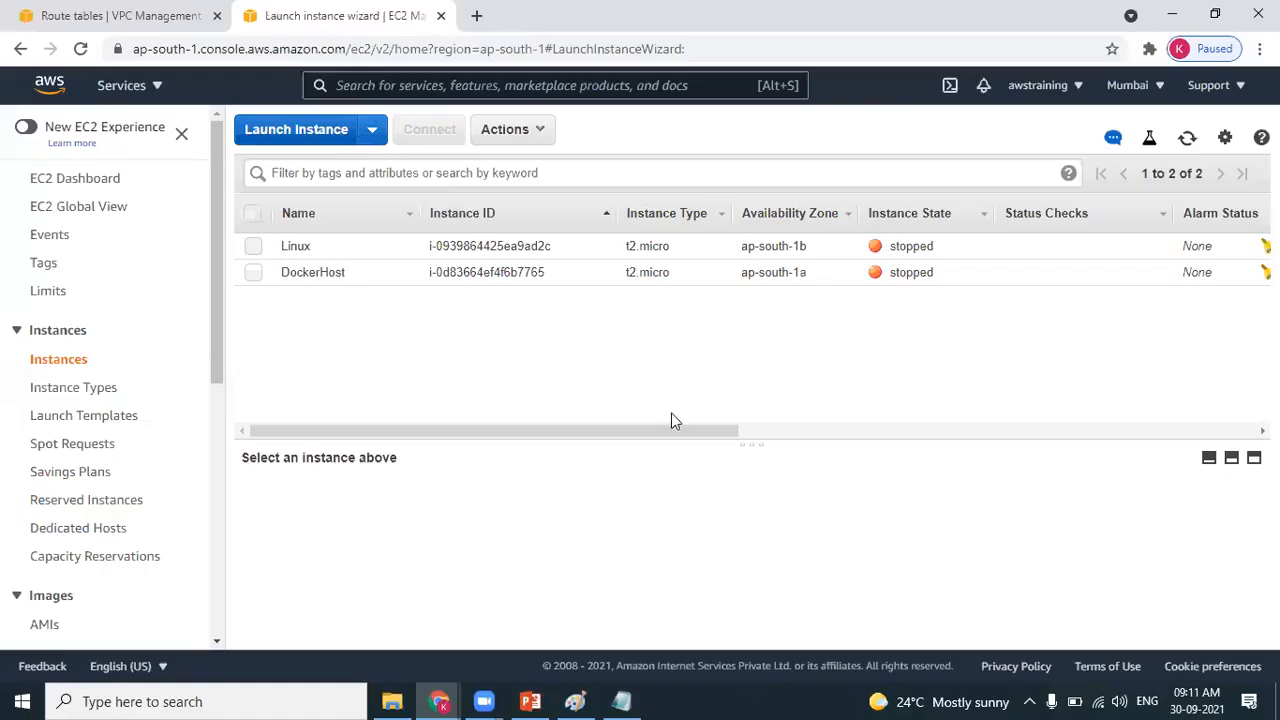
- Choose the Amazon Linux 2 AMI and t2.micro type, and set the network to MyVPC and the subnet to WebSN
left_click(1134, 361)
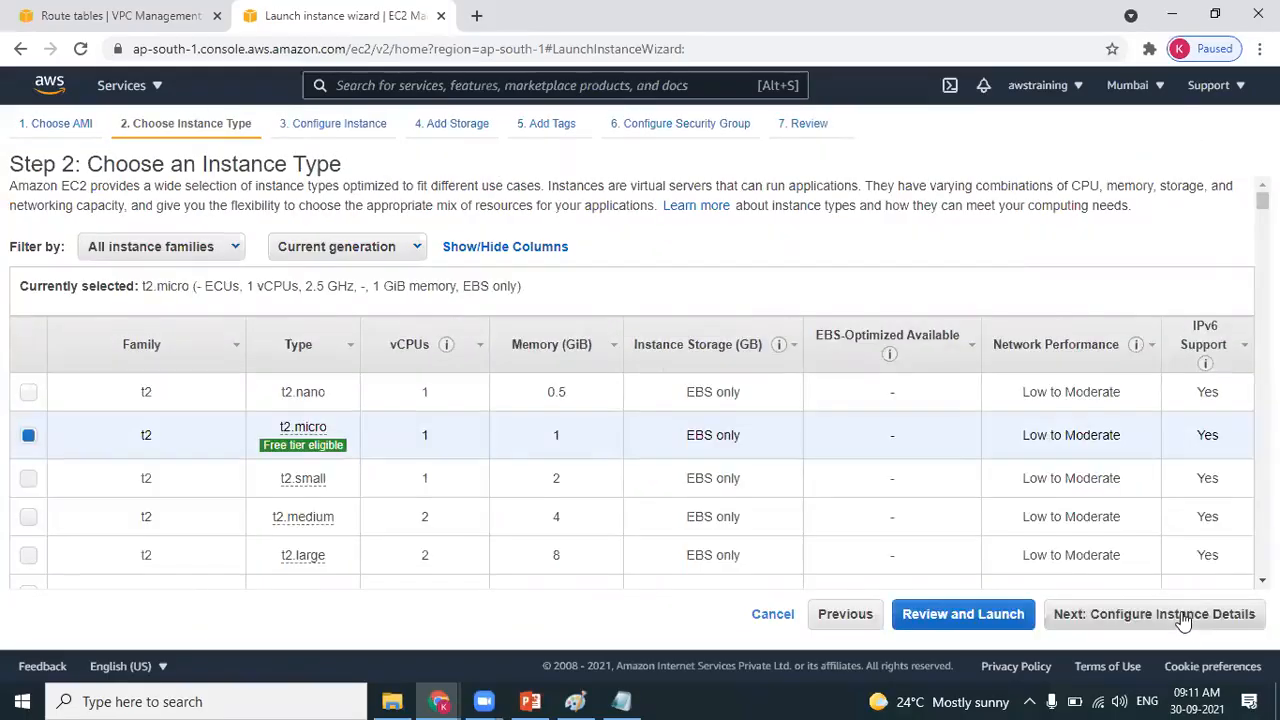
left_click(1183, 618)
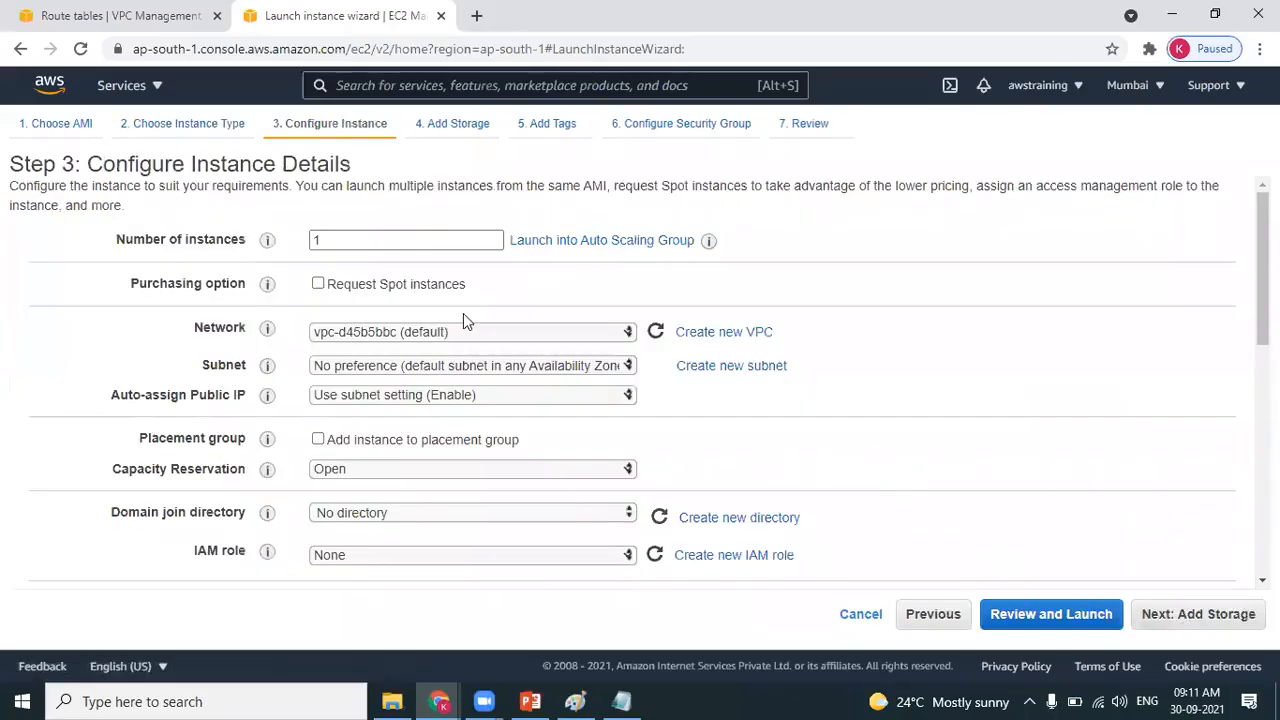
left_click(375, 331)
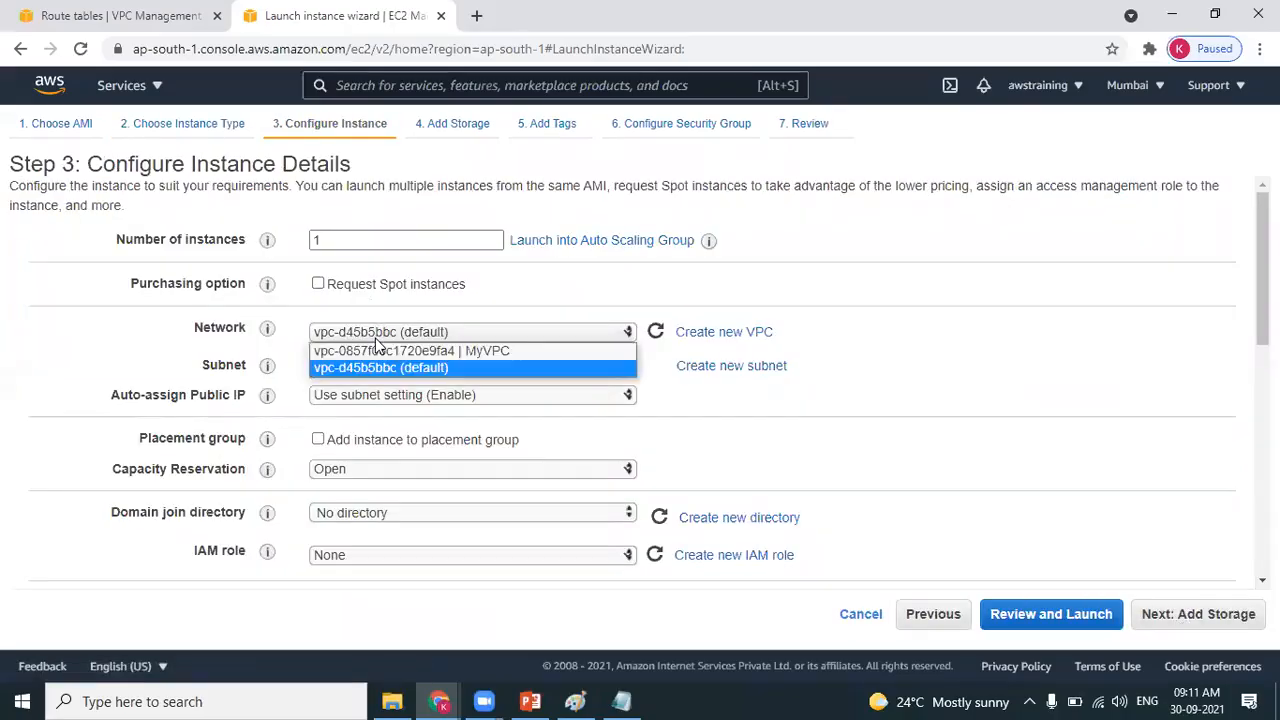
left_click(474, 351)
left_click(480, 366)
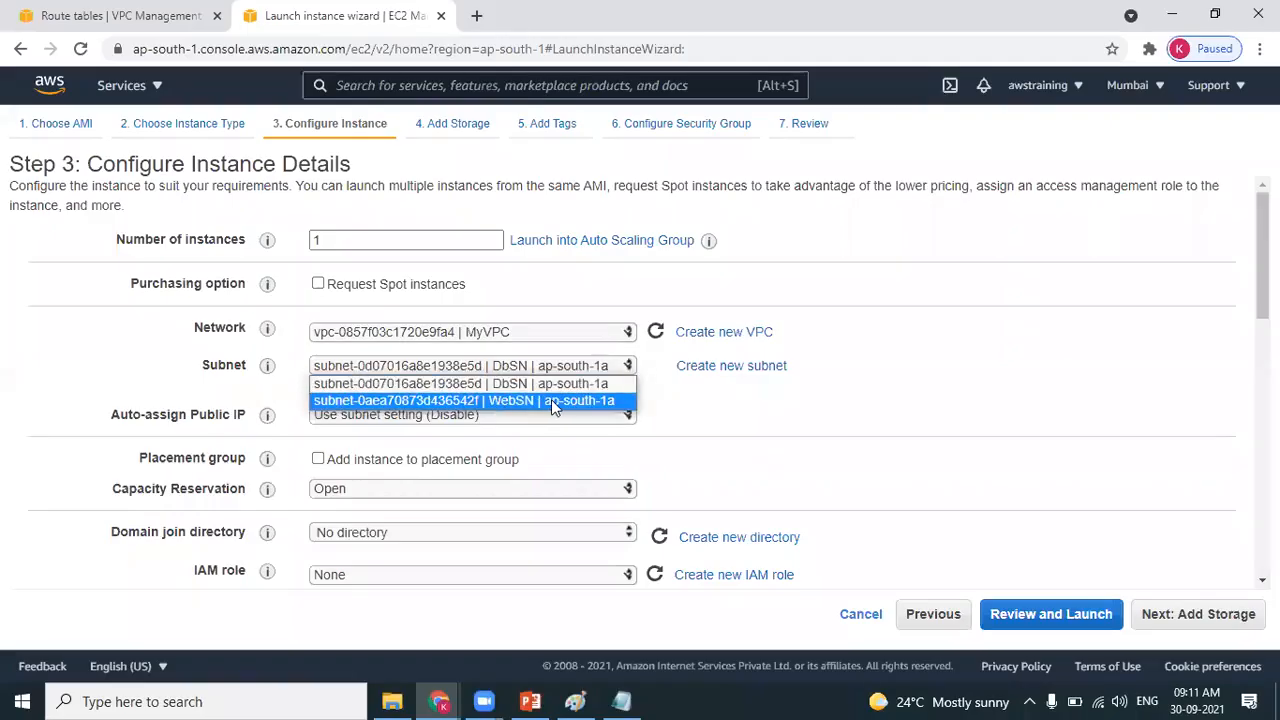
left_click(551, 400)
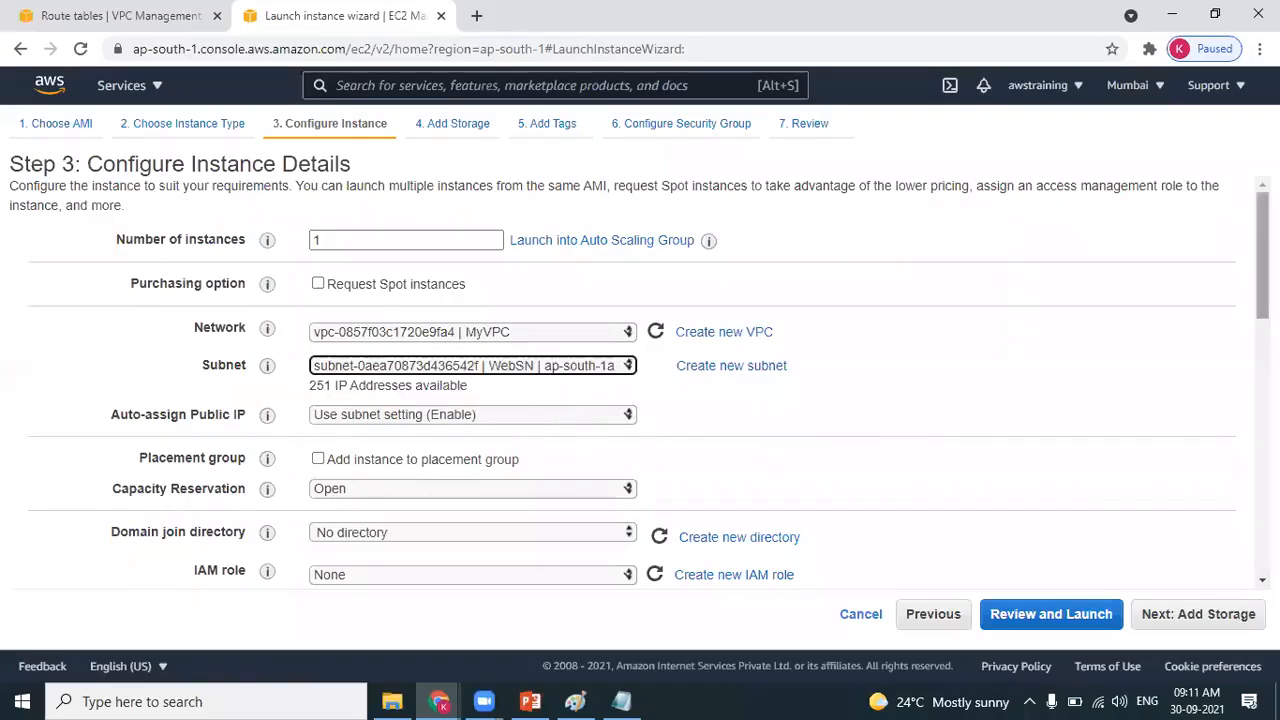
- Copy the script from #!/bin/bash to chkconfig httpd on out of the Notepad notes and paste it as the instance's user data
scroll(640, 390, "down", 8)
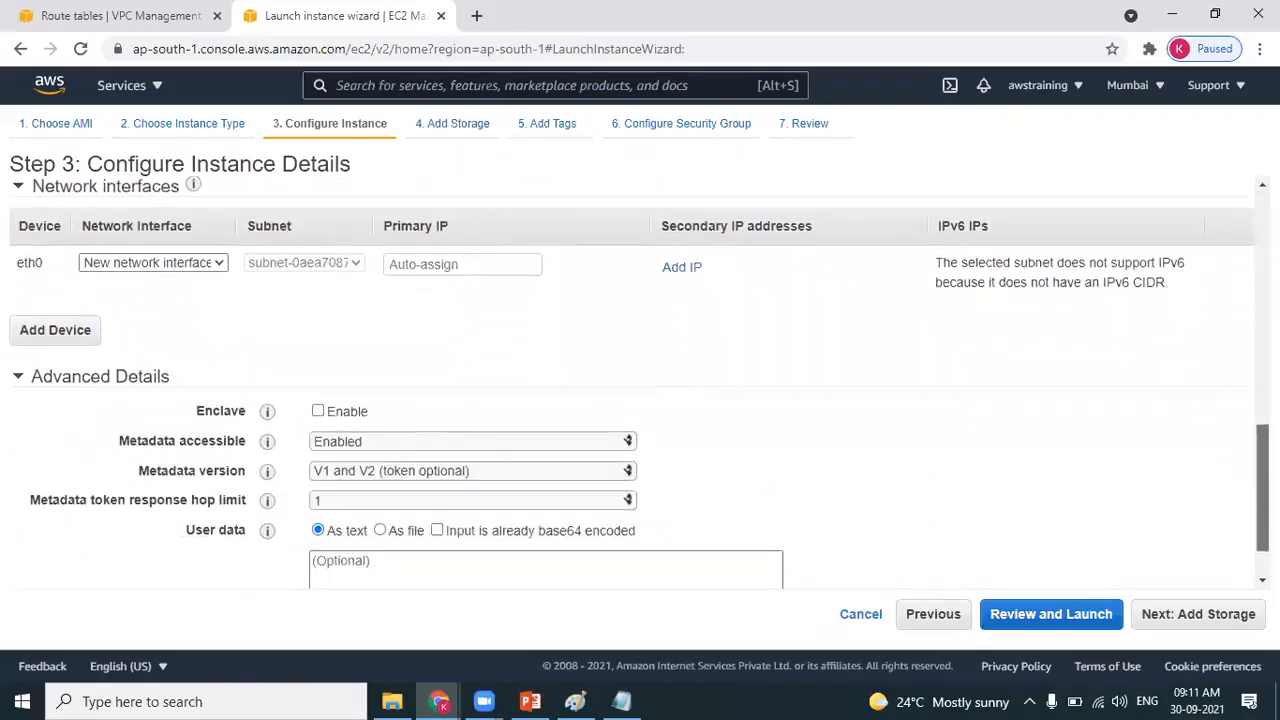
scroll(657, 506, "down", 1)
left_click(628, 523)
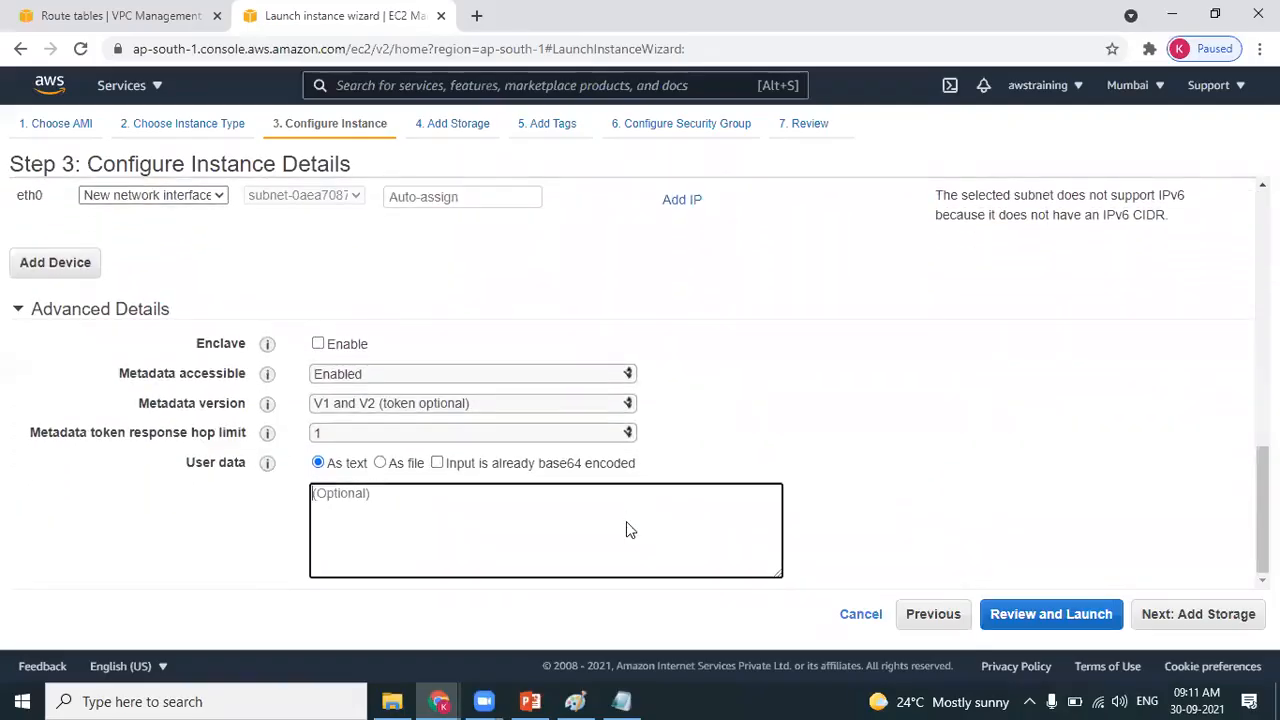
key("alt+Tab")
key("Down")
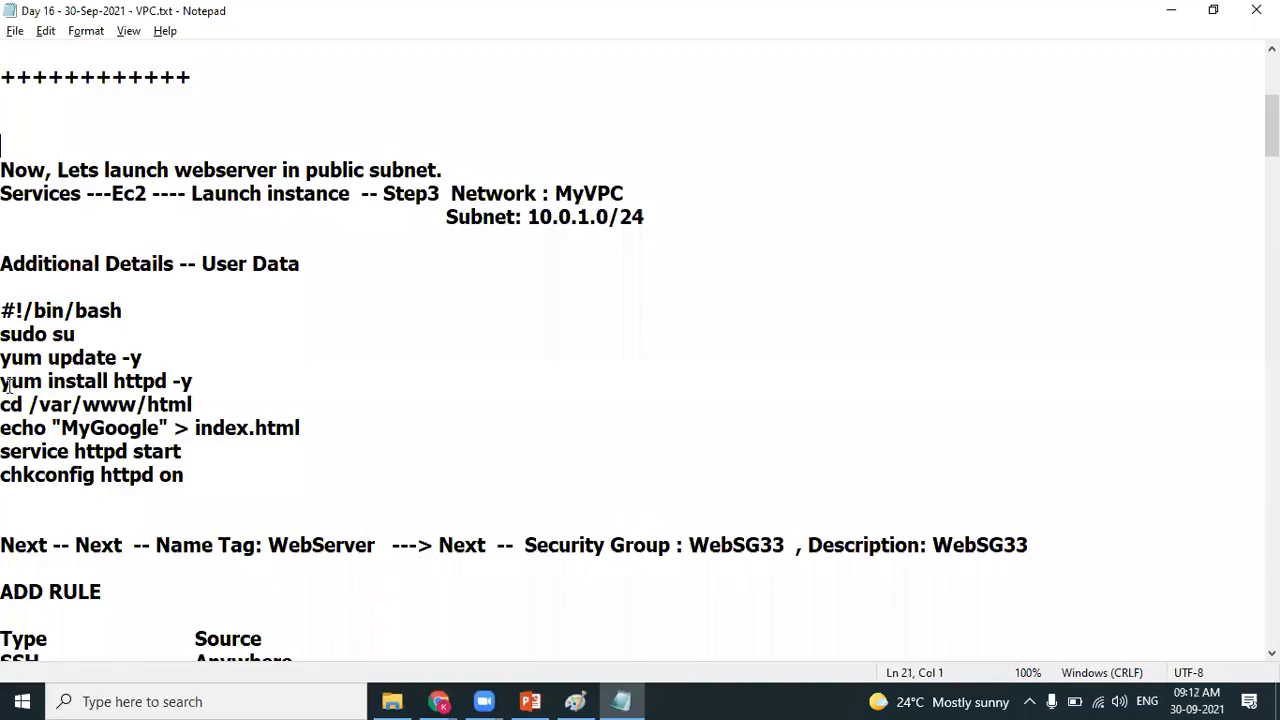
left_click(148, 328)
key("Up")
key("Home")
key("shift+Down")
key("shift+Down")
key("shift+Down")
key("shift+Down")
key("shift+Down")
key("shift+Down")
key("shift+Down")
key("shift+Right")
key("shift+Right")
key("shift+Right")
key("shift+Right")
key("shift+Right")
key("shift+Right")
key("shift+Right")
key("shift+Right")
key("shift+Right")
key("shift+Right")
key("shift+Right")
key("shift+Right")
key("shift+Right")
key("shift+Right")
key("shift+Right")
key("shift+Right")
key("shift+Right")
key("shift+Right")
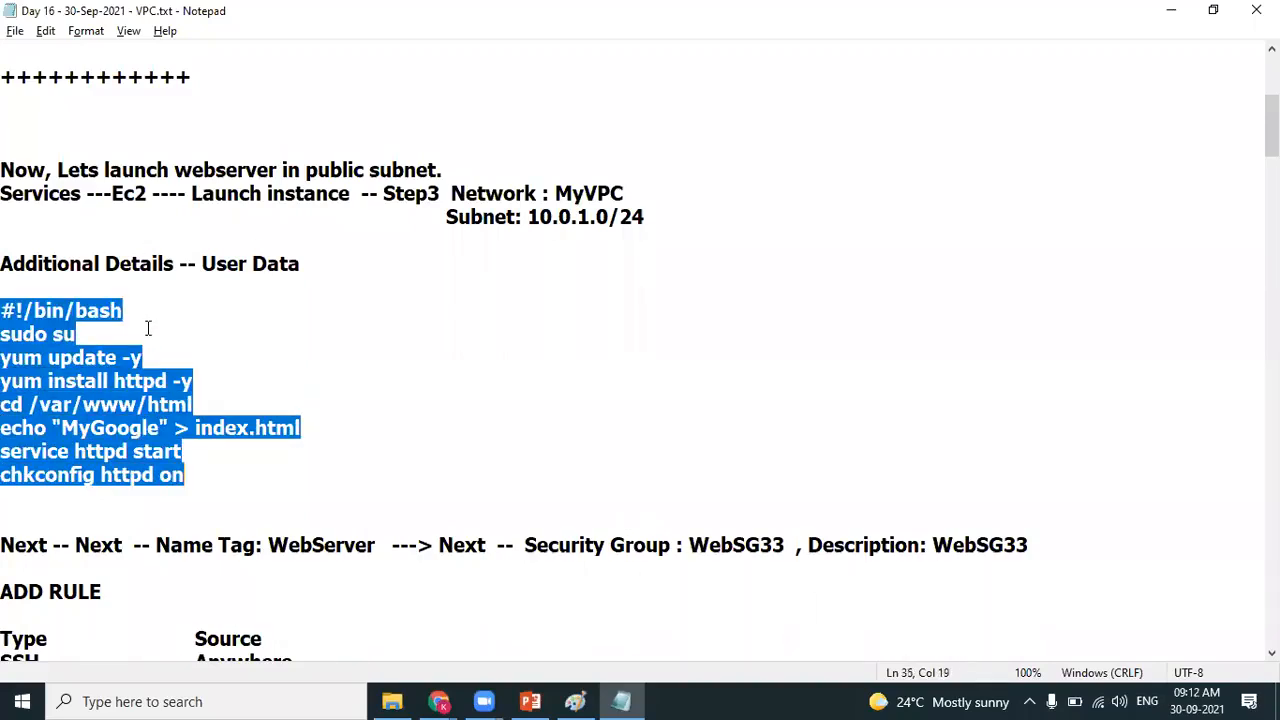
key("ctrl+c")
key("alt+Tab")
key("ctrl+v")
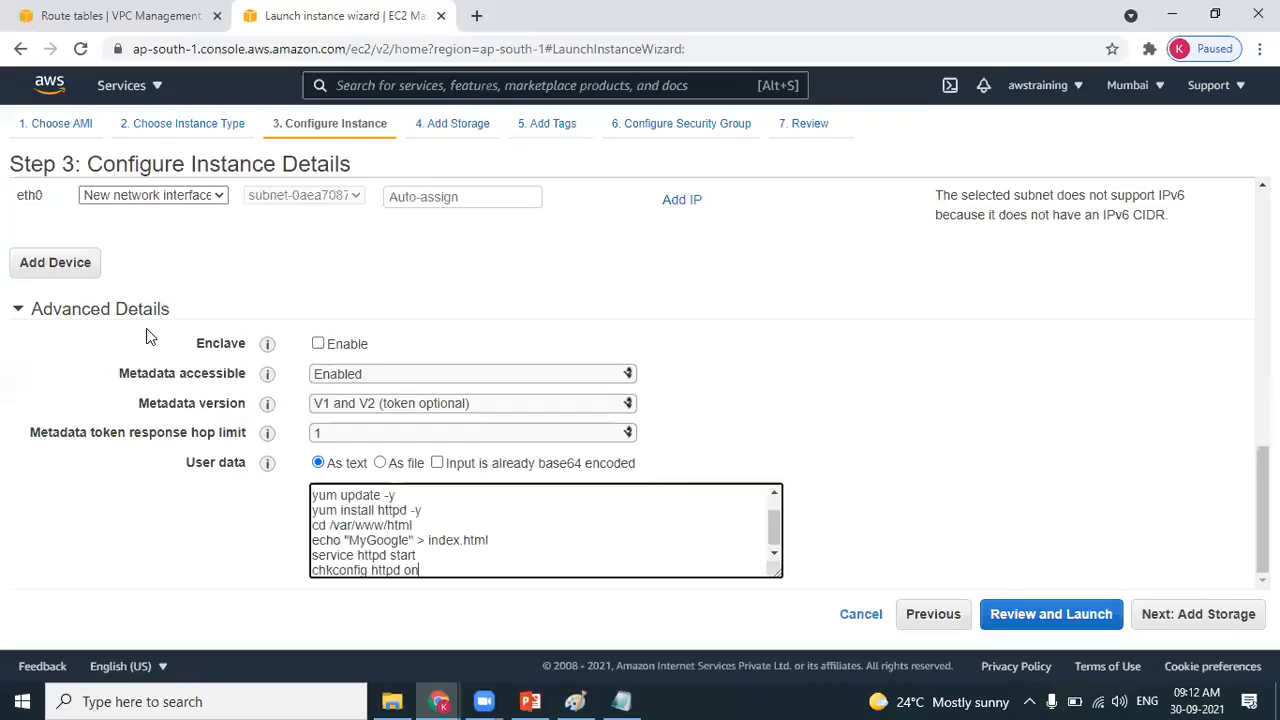
key("Up")
key("Up")
key("Up")
key("Up")
key("Up")
key("Up")
key("Up")
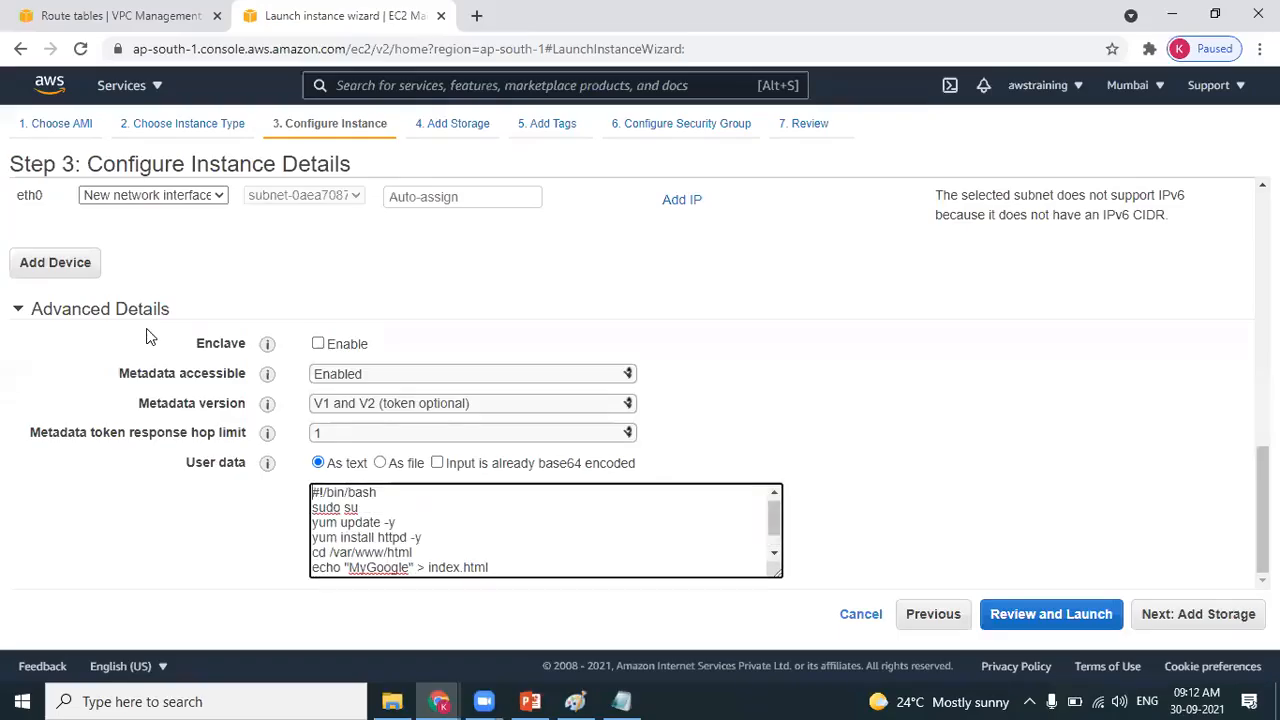
- Proceed to the security group configuration with the default storage and without adding tags
left_click(1213, 628)
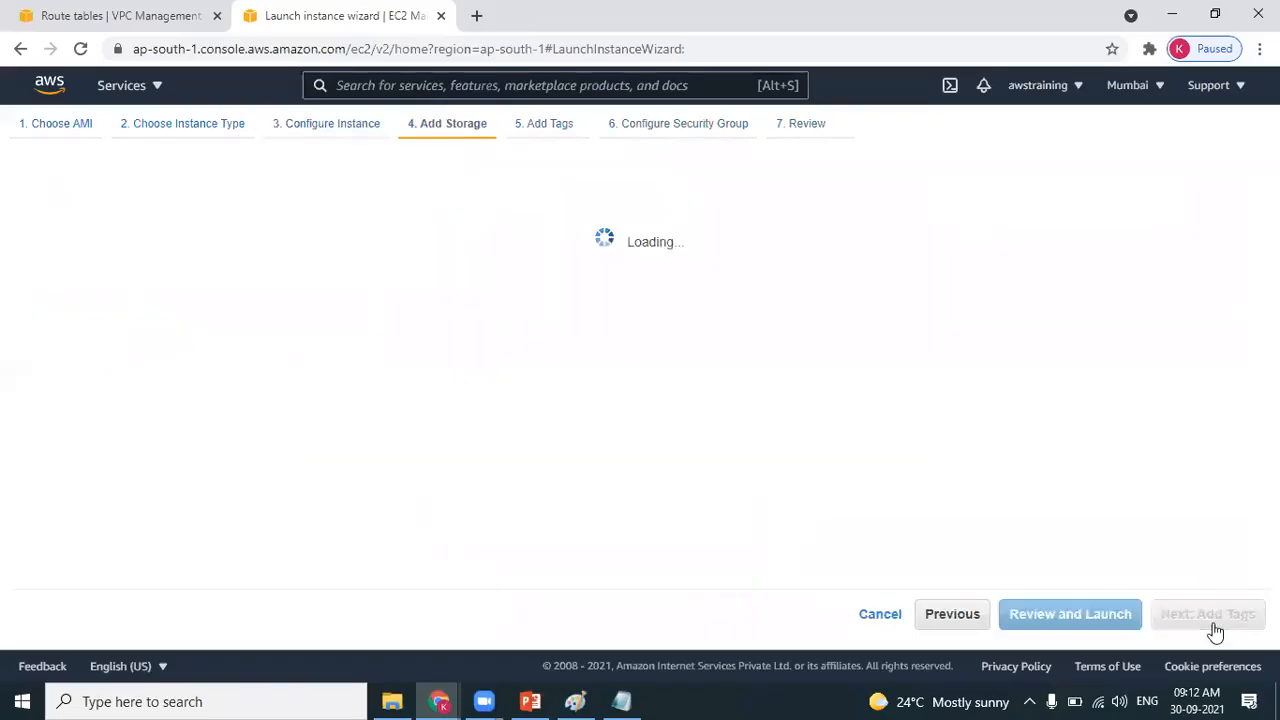
left_click(1220, 616)
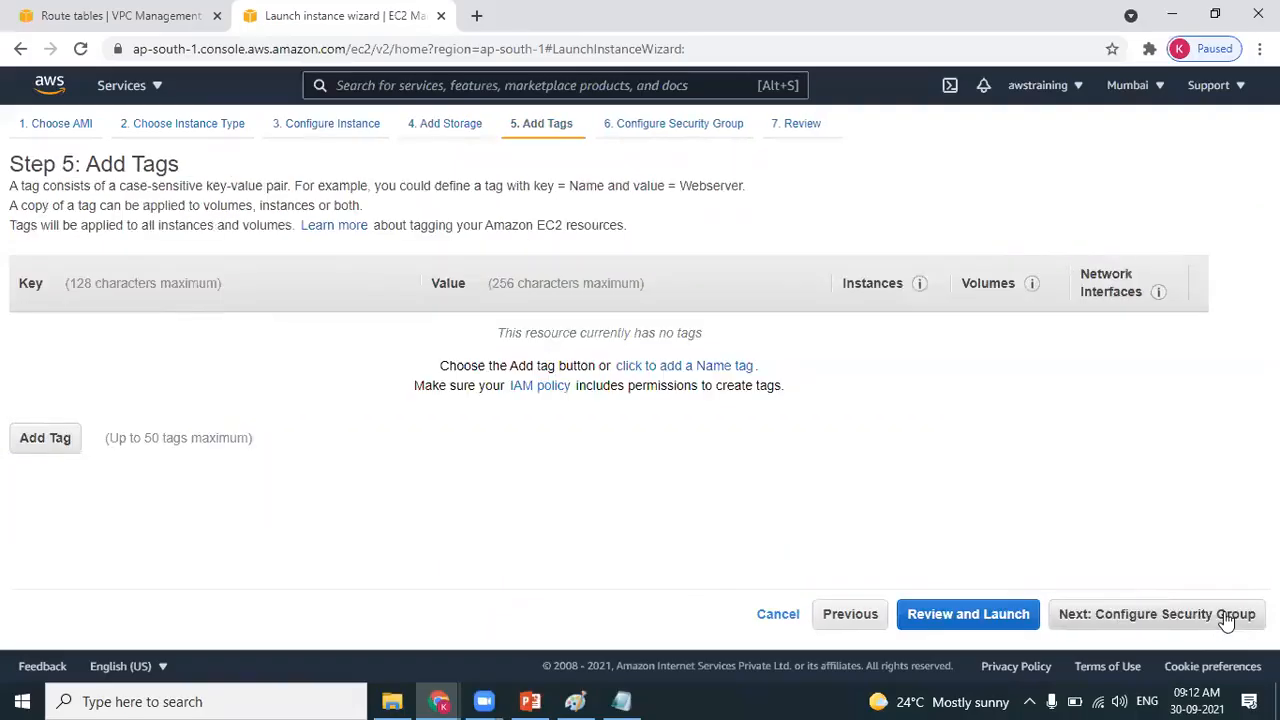
left_click(1227, 620)
- Switch to the Notepad notes and change the web server's security group name and description to WebSG30
key("alt+Tab")
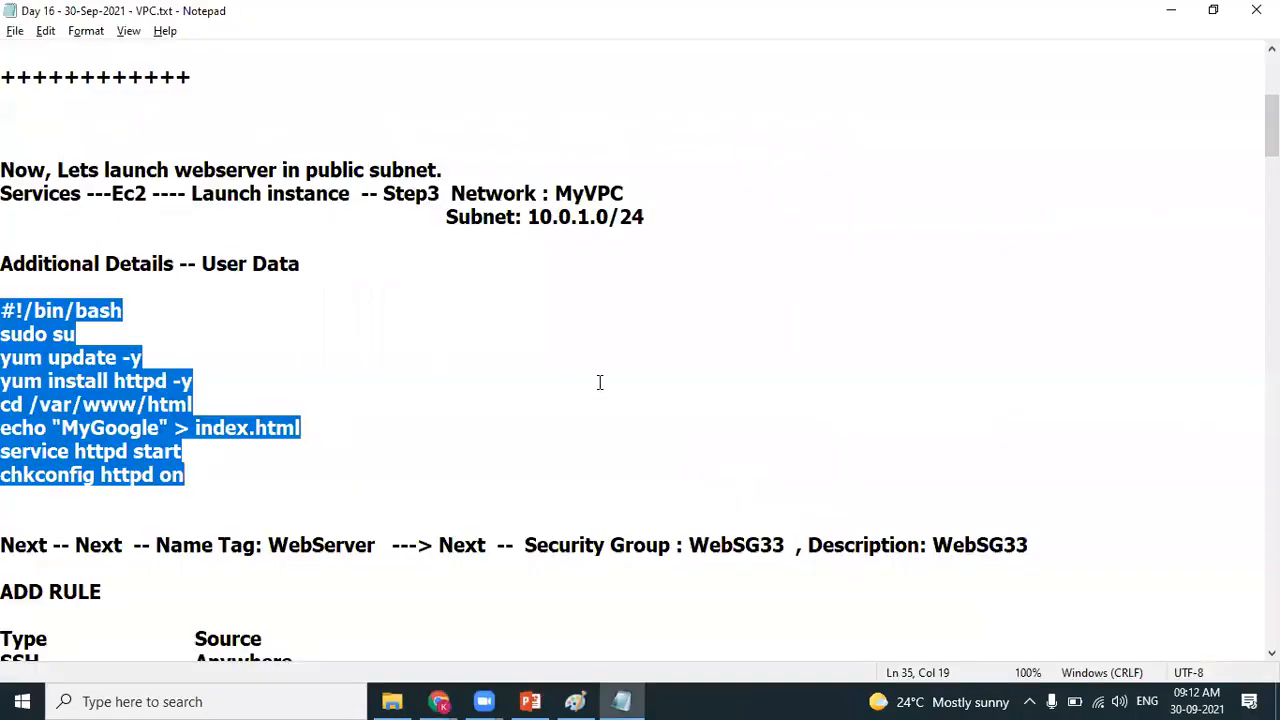
left_click(783, 545)
key("BackSpace")
type("0")
left_click(1059, 528)
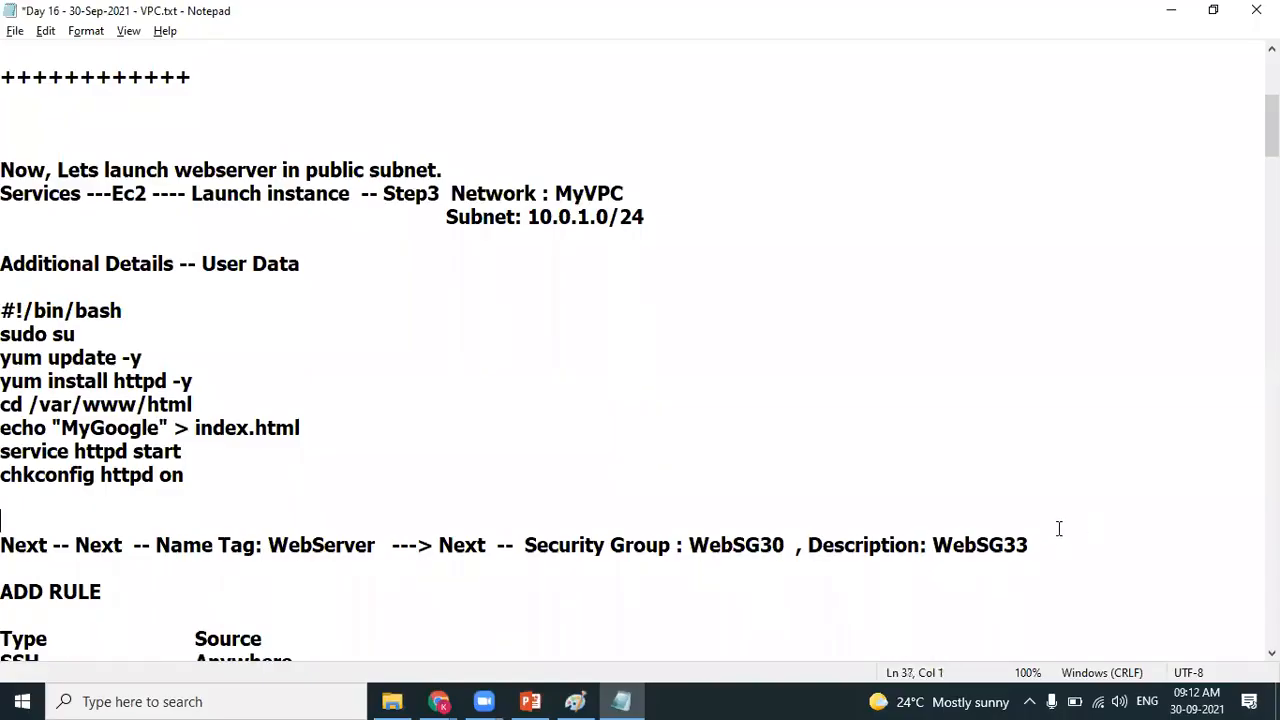
left_click(1048, 548)
key("BackSpace")
type("0")
- Change the web server's keypair name in the notes to webKP30.pem and insert two blank lines below the plus-sign separator
key("Down")
key("Down")
key("Down")
key("Down")
key("Down")
key("Down")
key("Down")
key("Down")
key("Down")
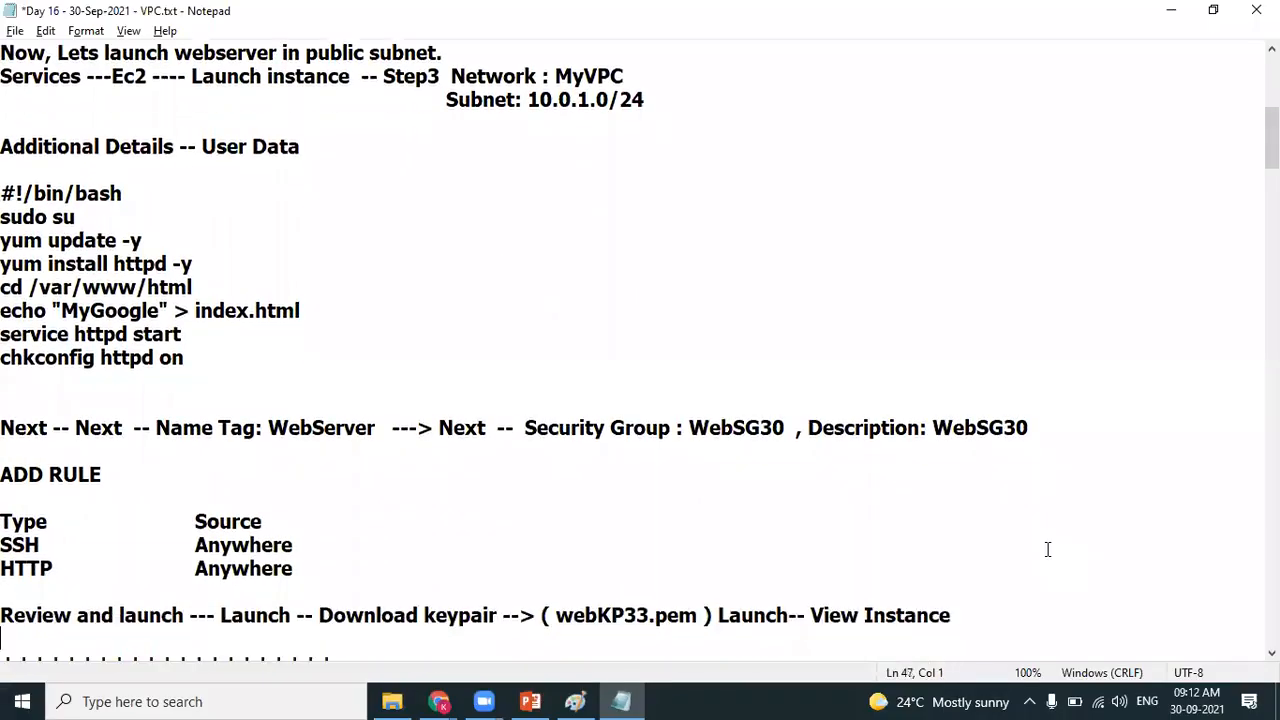
left_click(651, 614)
key("BackSpace")
type("0")
key("Down")
key("Down")
key("Down")
key("Return")
key("Return")
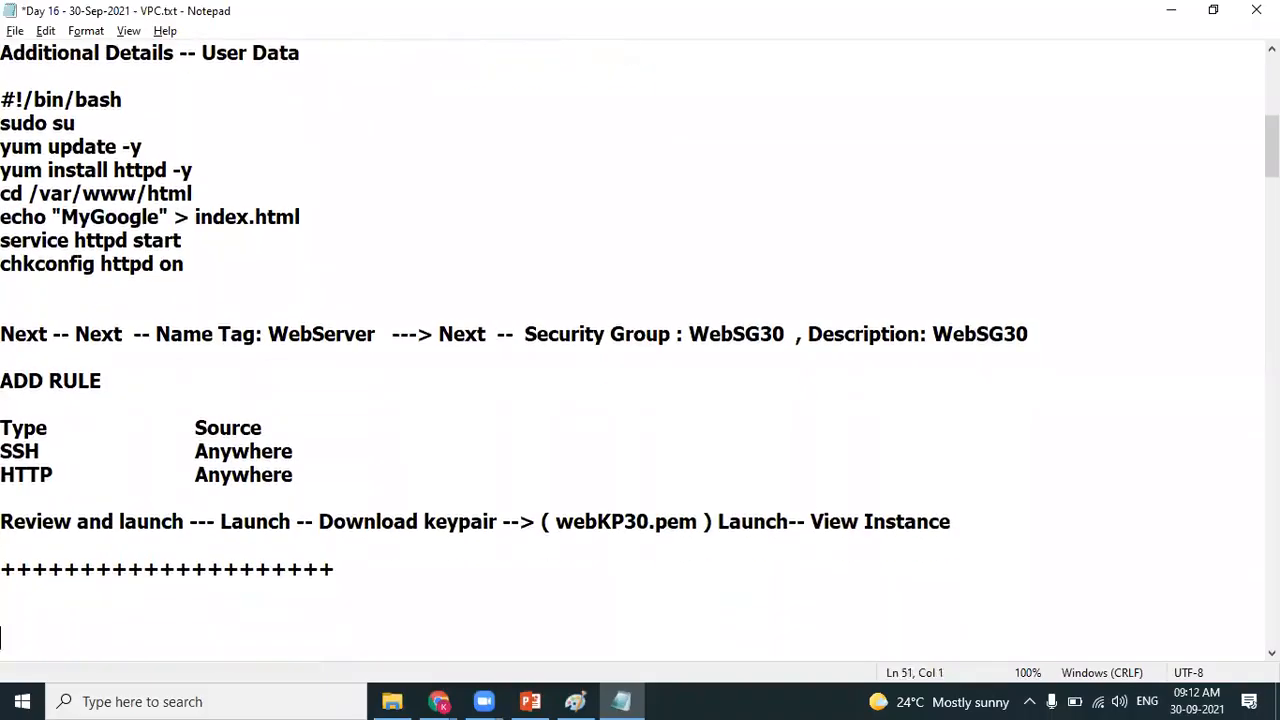
- Copy WebSG30 from the notes and use it as the new security group's name and description in the launch wizard
left_click(778, 334)
key("shift+Left")
key("shift+Left")
key("shift+Left")
key("shift+Left")
key("shift+Left")
key("shift+Left")
key("shift+Left")
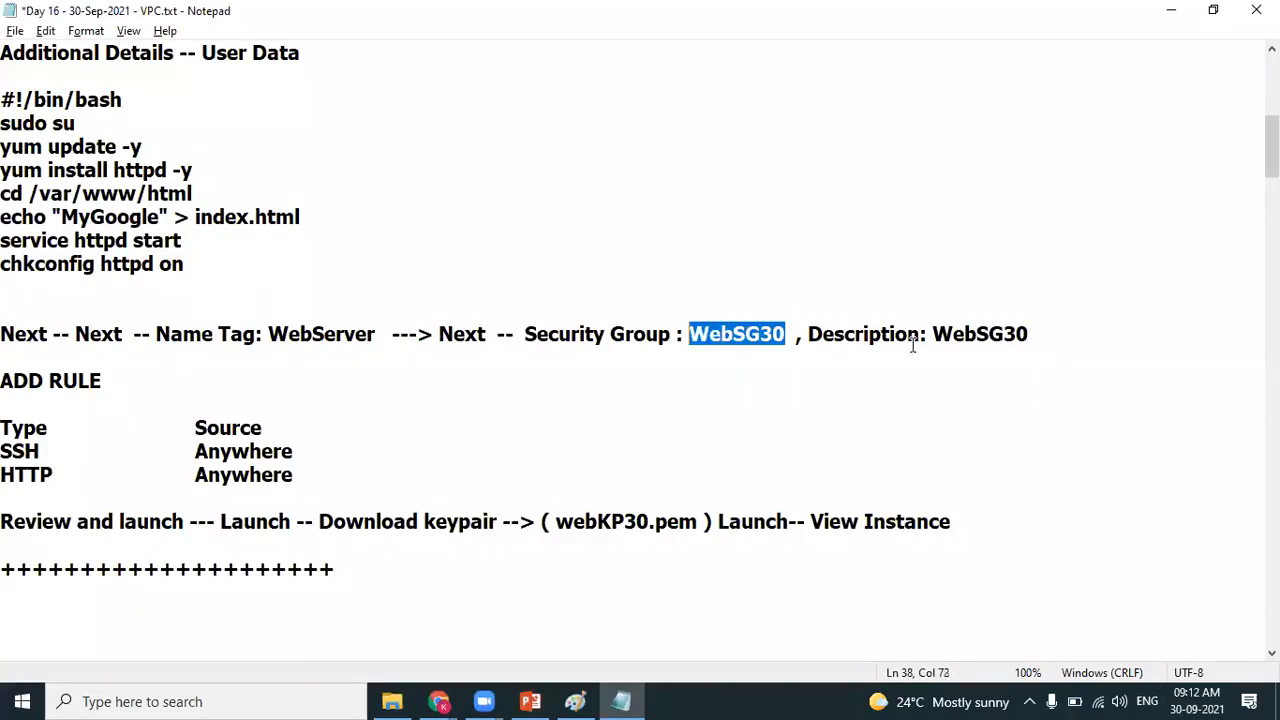
key("alt+Tab")
left_click(545, 313)
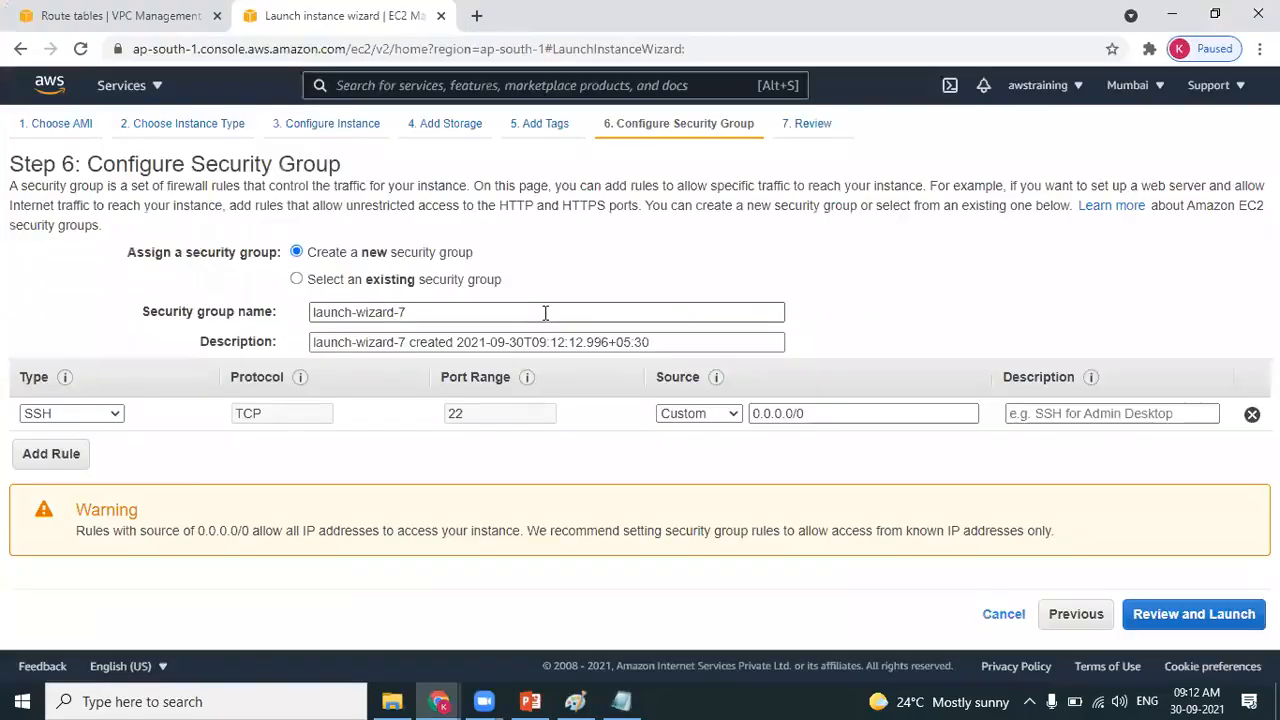
key("ctrl+a")
key("BackSpace")
key("ctrl+v")
key("Tab")
key("alt+Tab")
key("alt+Tab")
key("ctrl+v")
- Add an HTTP rule, set the source of the SSH and HTTP rules to Anywhere, and check them against the notes
left_click(57, 453)
left_click(86, 455)
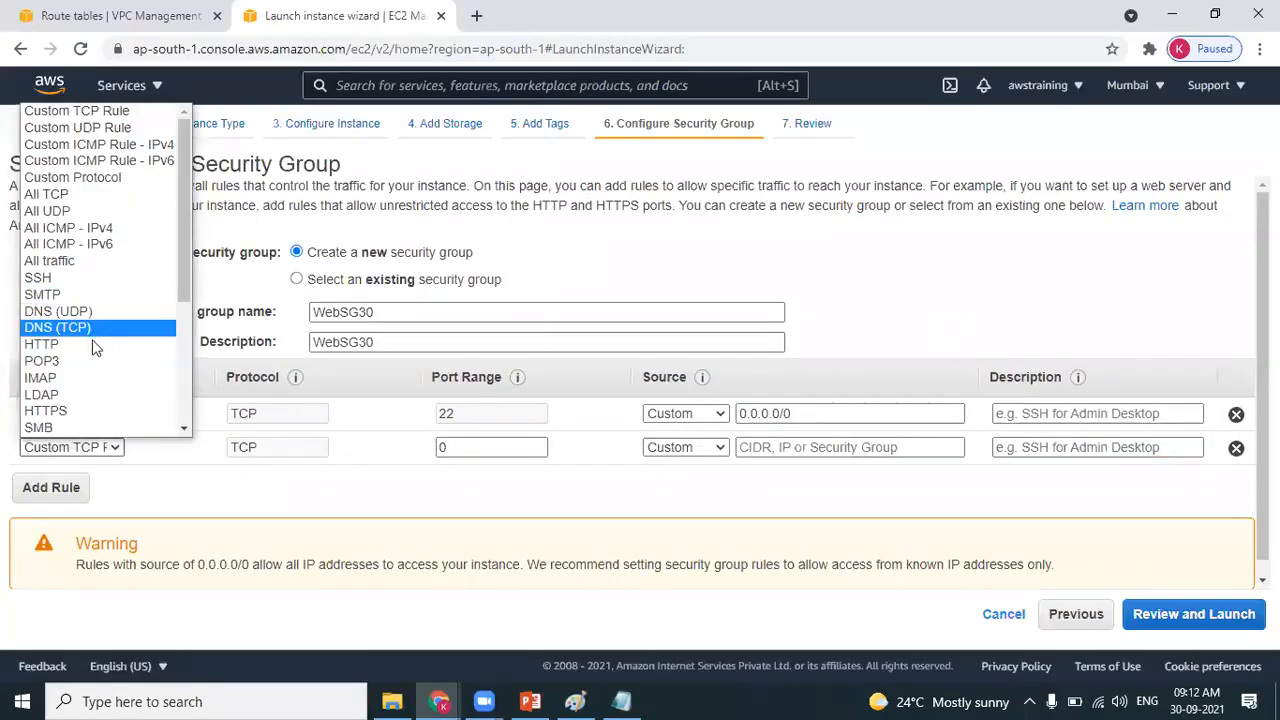
left_click(42, 344)
left_click(700, 447)
left_click(707, 449)
left_click(703, 450)
left_click(704, 481)
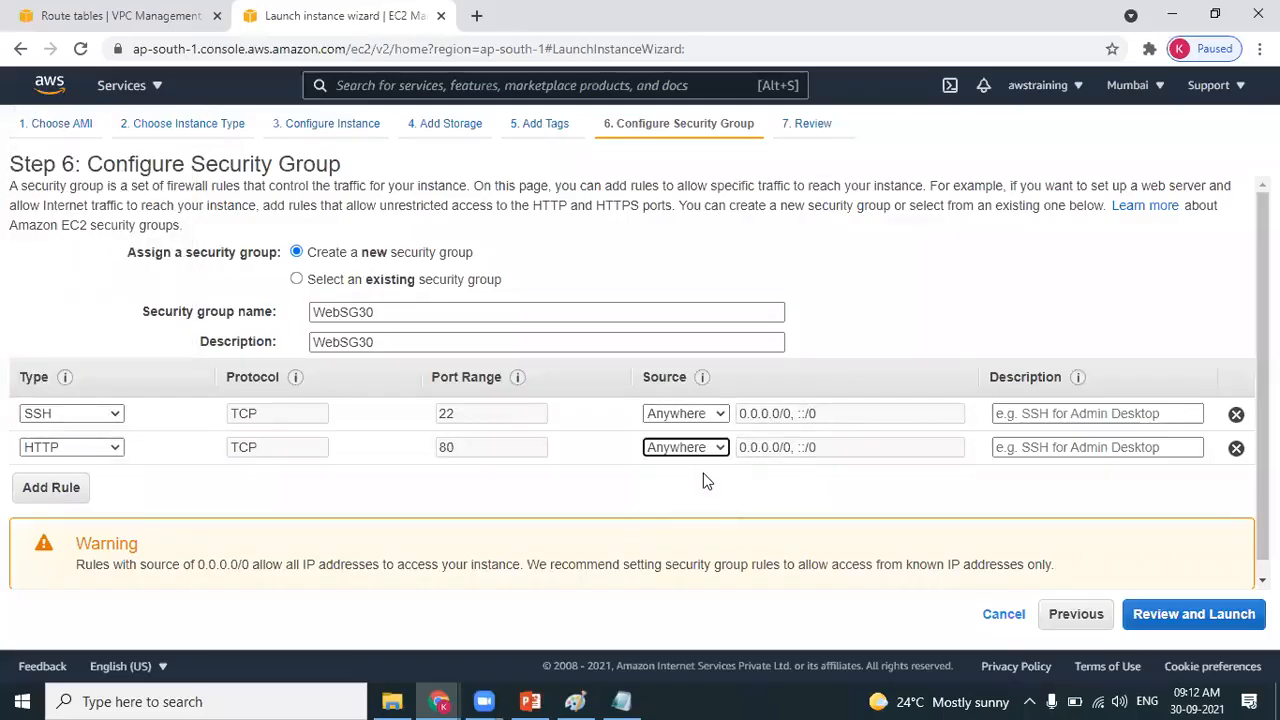
key("alt+Tab")
left_click_drag(209, 453, 275, 476)
left_click(380, 495)
key("alt+Tab")
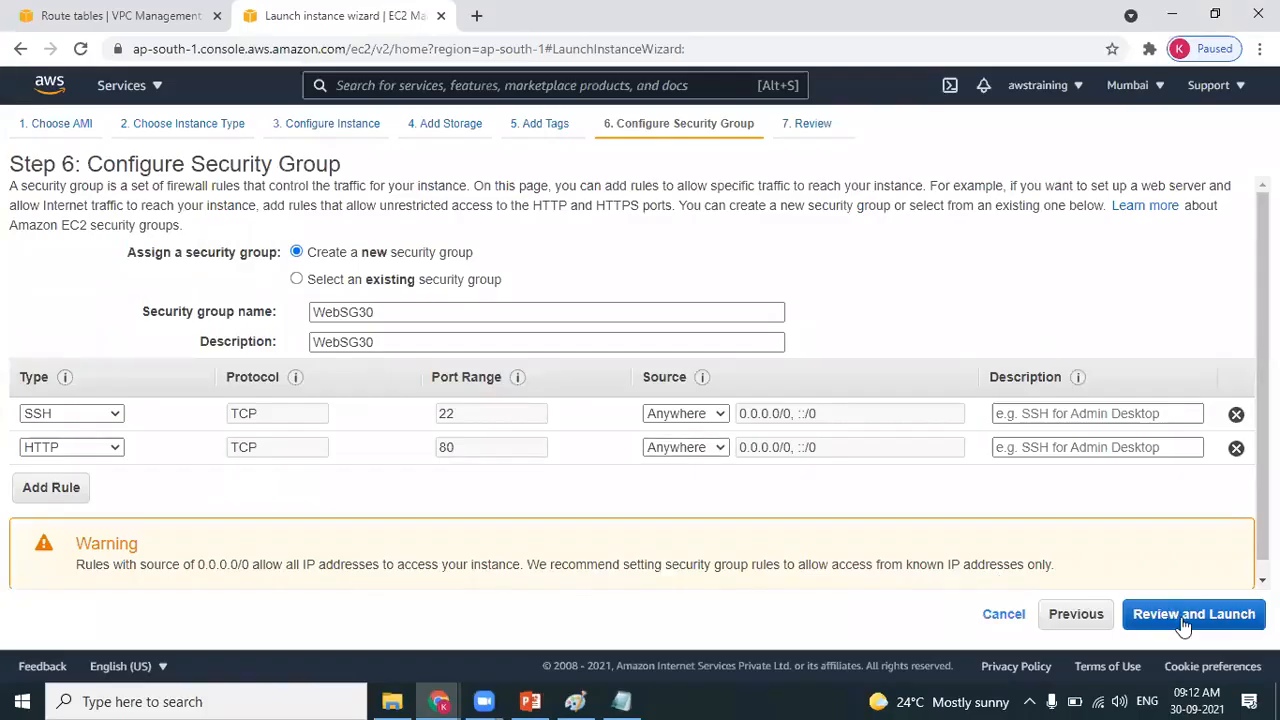
- Review and launch the instance, creating a new key pair with the name webKP30 copied from the notes
left_click(1180, 613)
left_click(1230, 614)
left_click(683, 405)
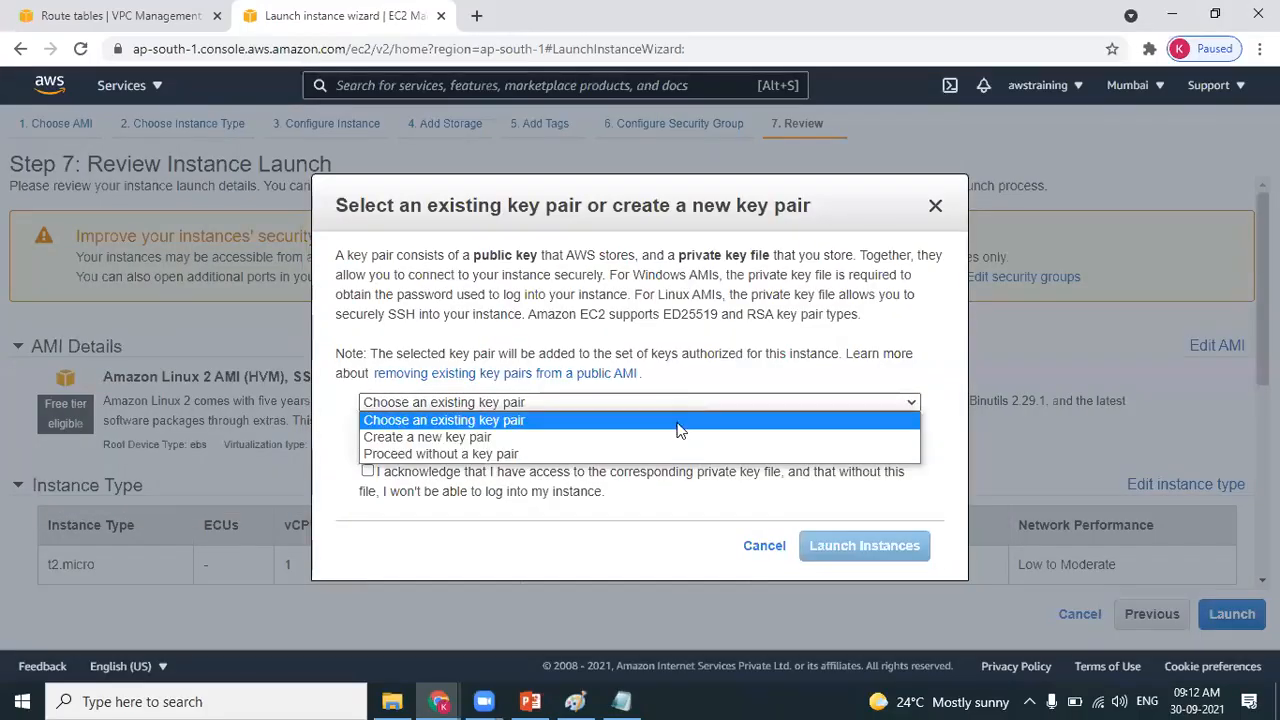
left_click(675, 435)
key("alt+Tab")
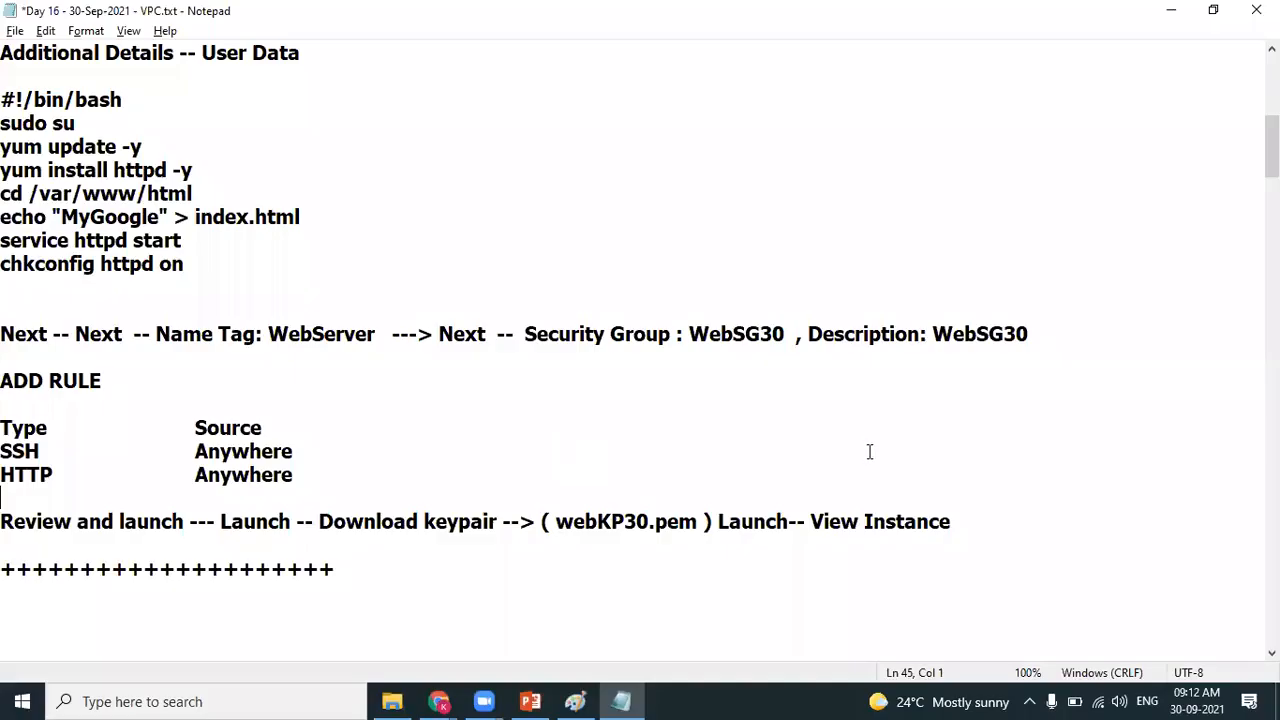
left_click(638, 521)
key("Right")
key("shift+Left")
key("shift+Left")
key("shift+Left")
key("shift+Left")
key("shift+Left")
key("shift+Left")
key("shift+Left")
key("ctrl+c")
key("alt+Tab")
key("ctrl+v")
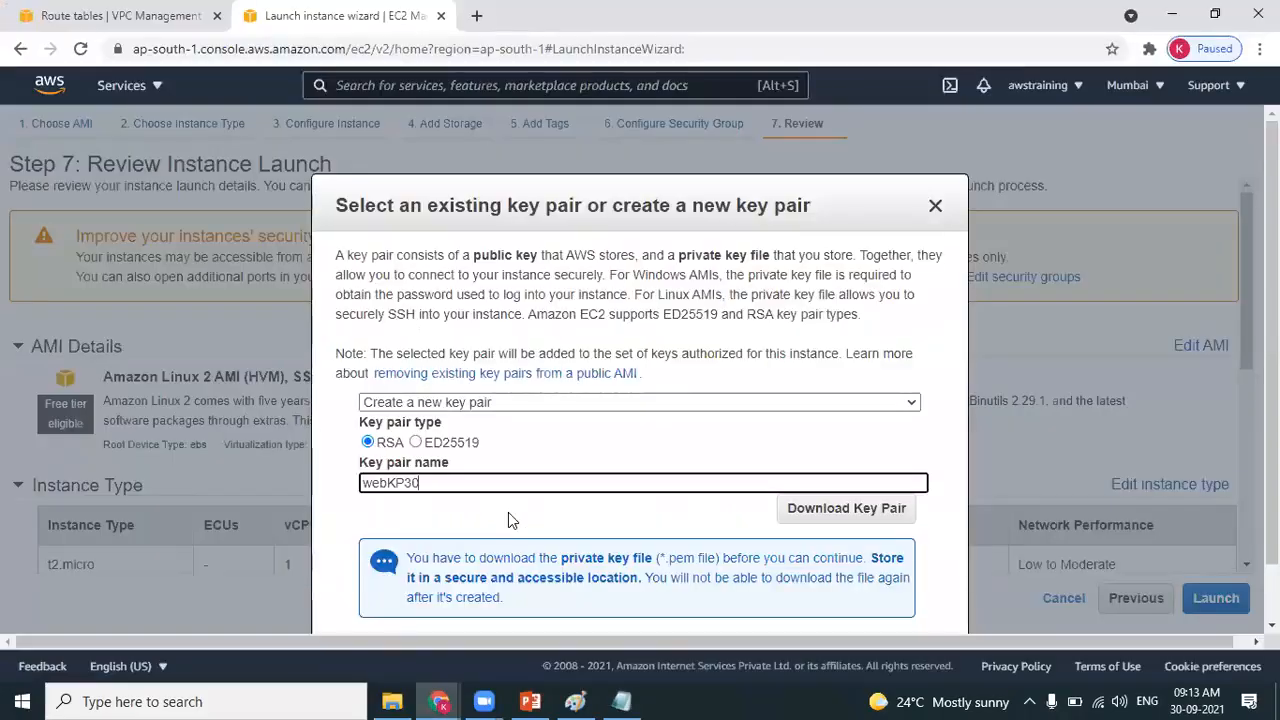
- Download the key pair and save webKP30.pem in the Desktop folder that holds the other PEM files
left_click(893, 513)
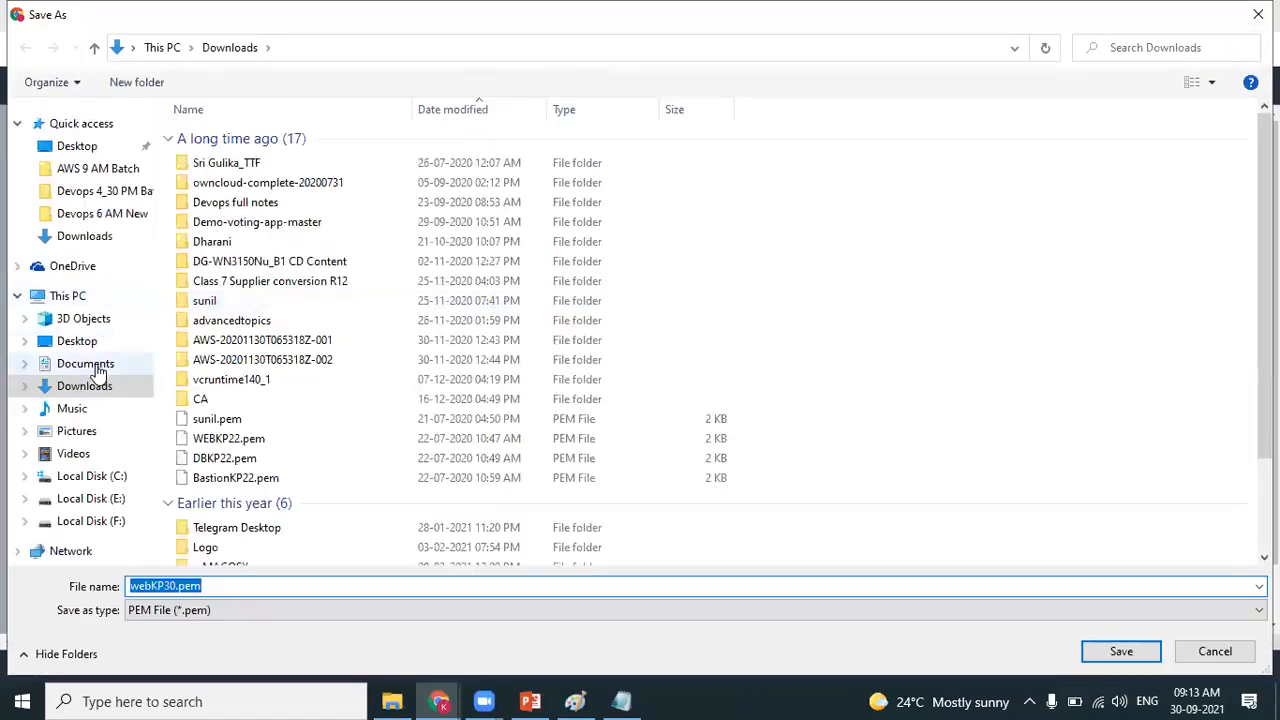
left_click(85, 345)
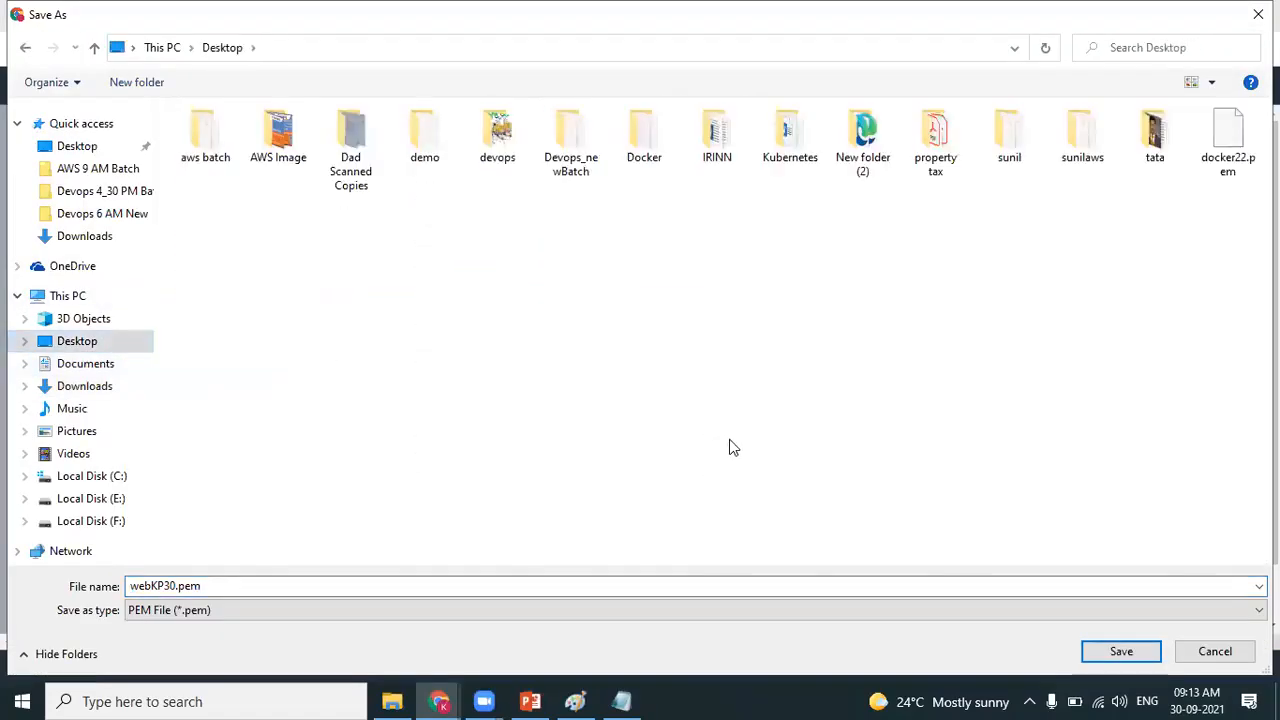
key("s")
key("Return")
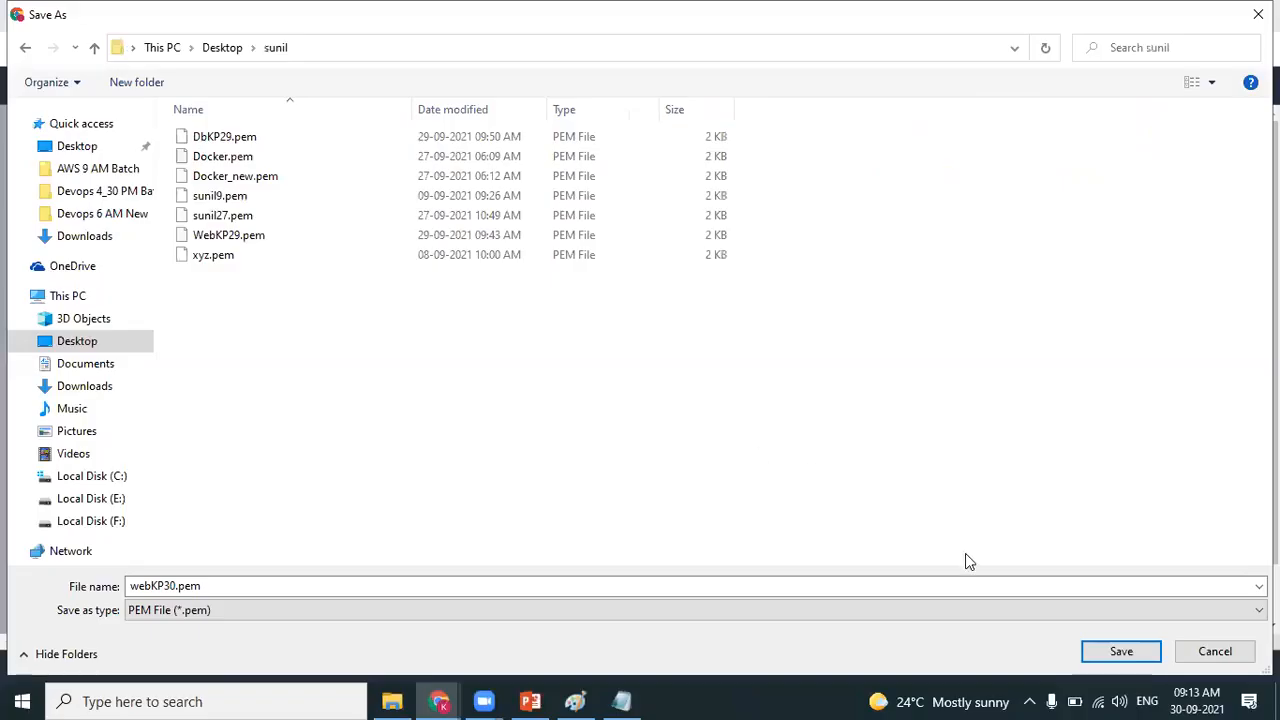
left_click(1102, 652)
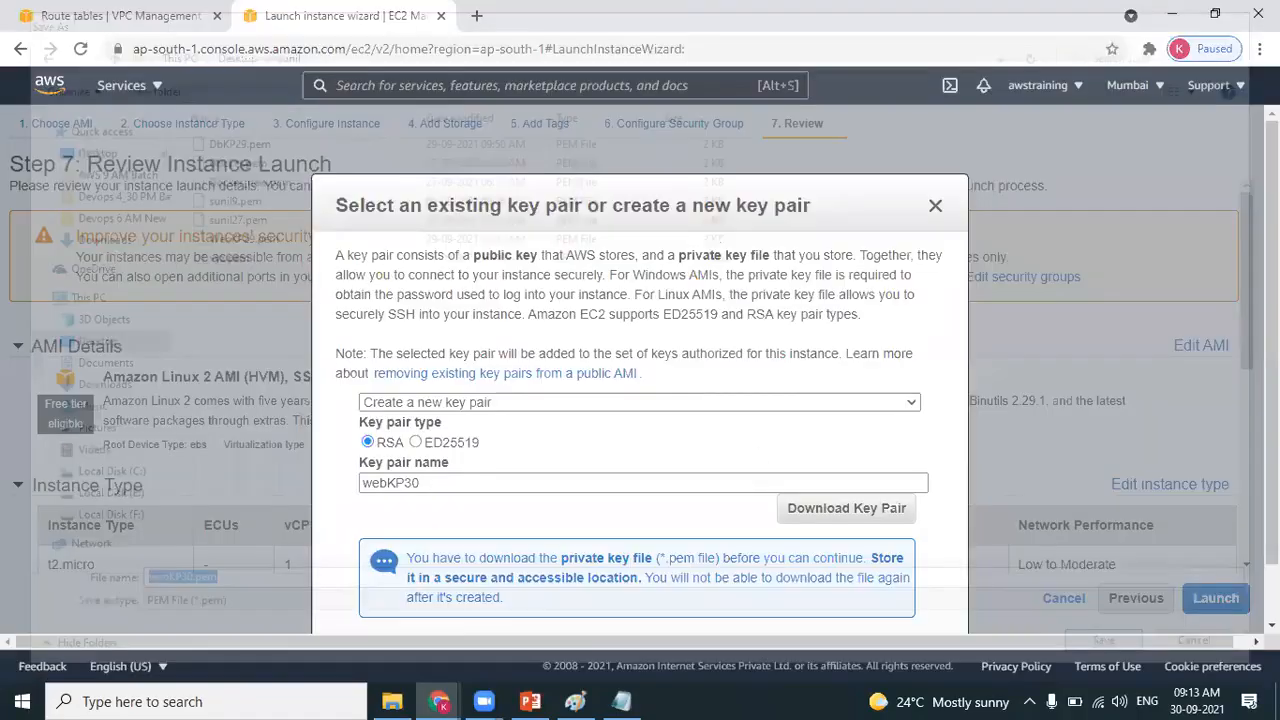
- Launch the instance and open the instances list from the launch status page
scroll(909, 560, "down", 2)
left_click(909, 563)
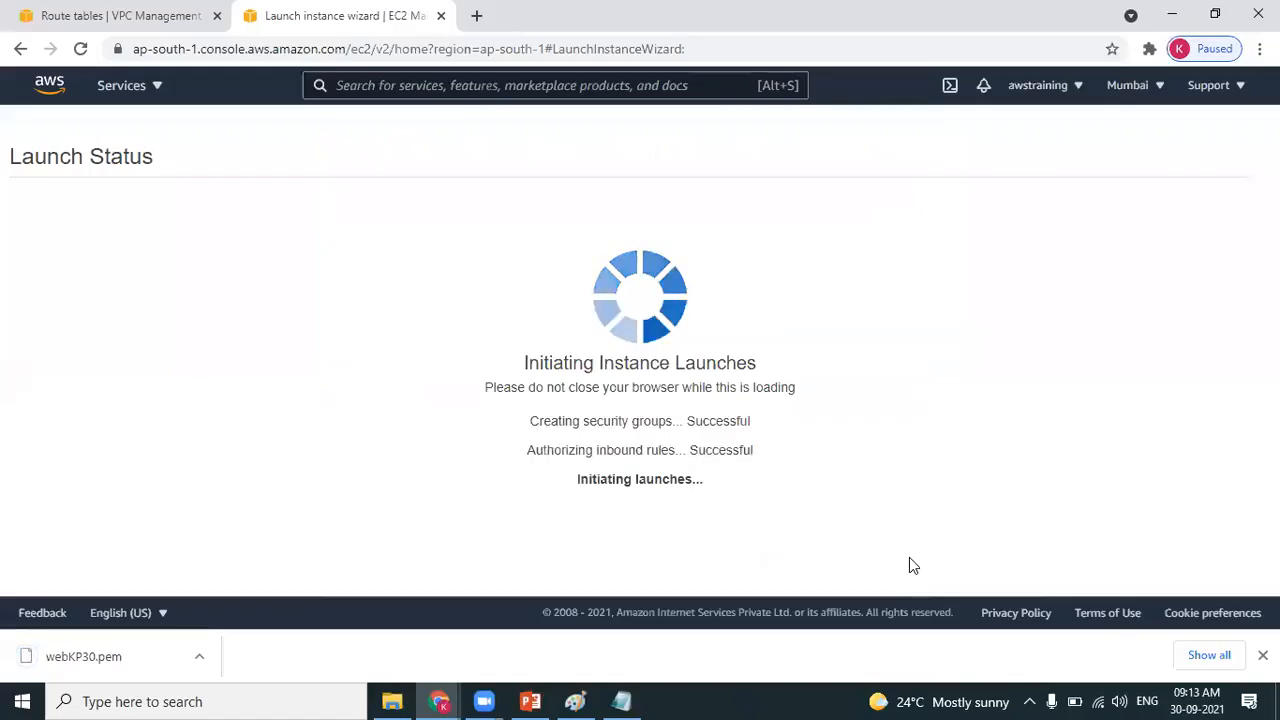
left_click_drag(1262, 420, 1262, 535)
left_click(1160, 568)
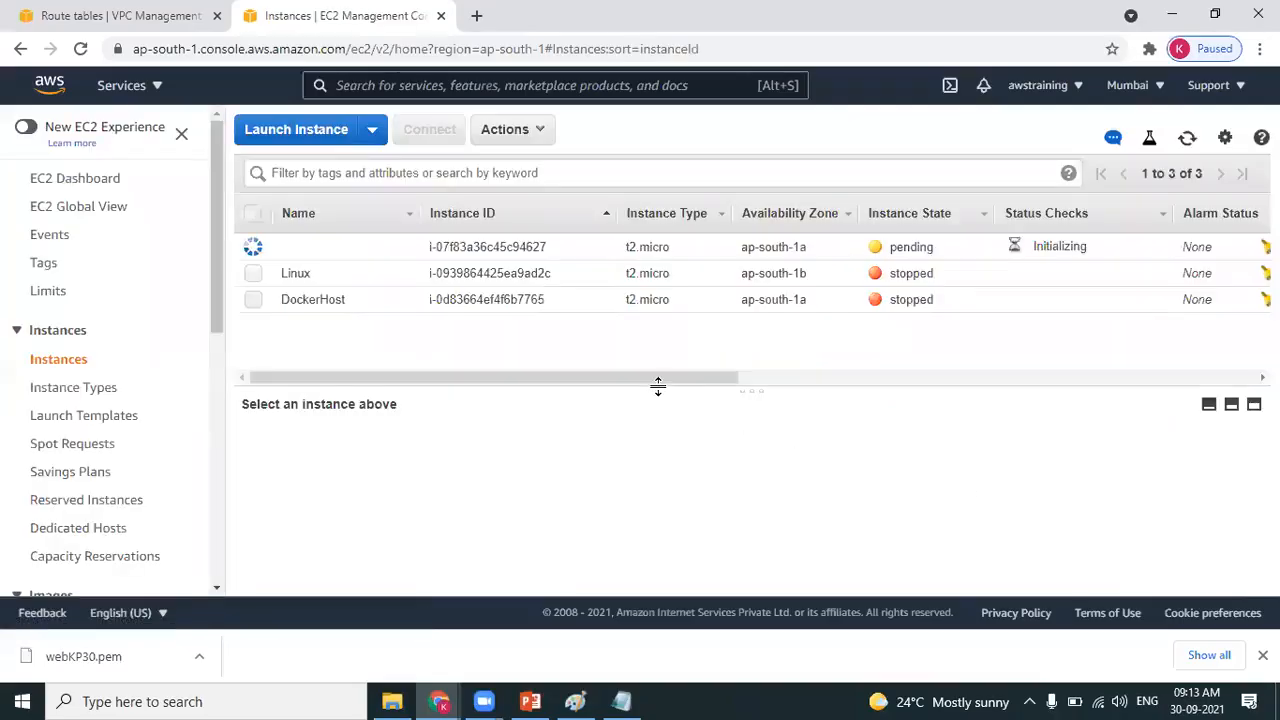
- Name the newly launched instance WebServer
left_click(401, 251)
type("WebServer")
key("Return")
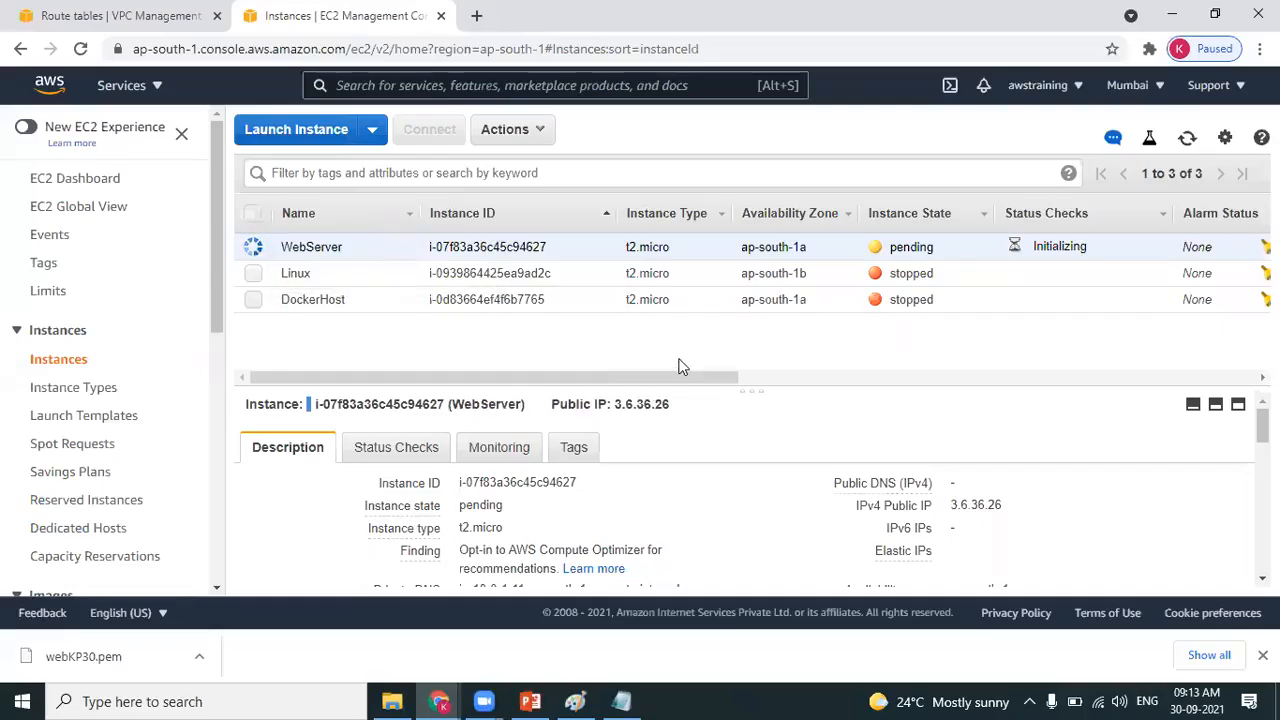
- Return to the Notepad notes and examine the section on launching the database server in the private subnet
key("alt+Tab")
key("Down")
key("Down")
key("Down")
key("Down")
key("Down")
key("Down")
key("Down")
key("Down")
key("Down")
key("Down")
key("Down")
key("Down")
key("Down")
key("Down")
key("Down")
key("Down")
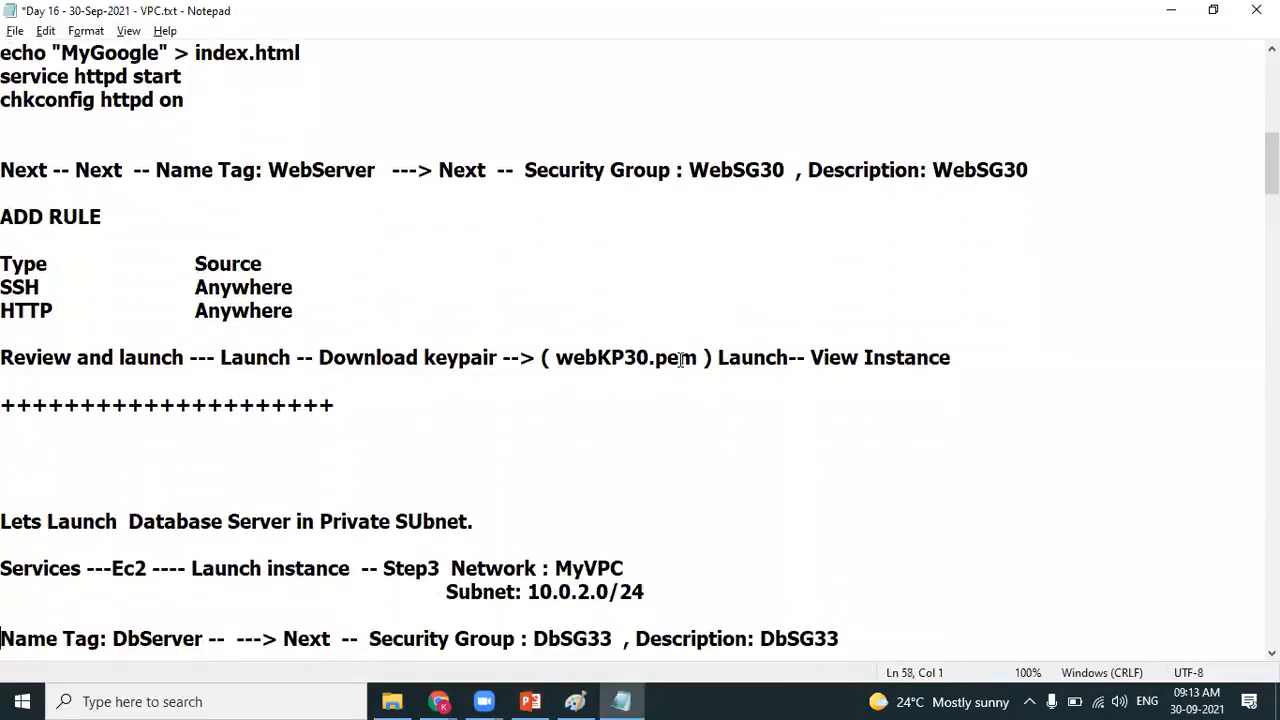
key("Down")
key("Down")
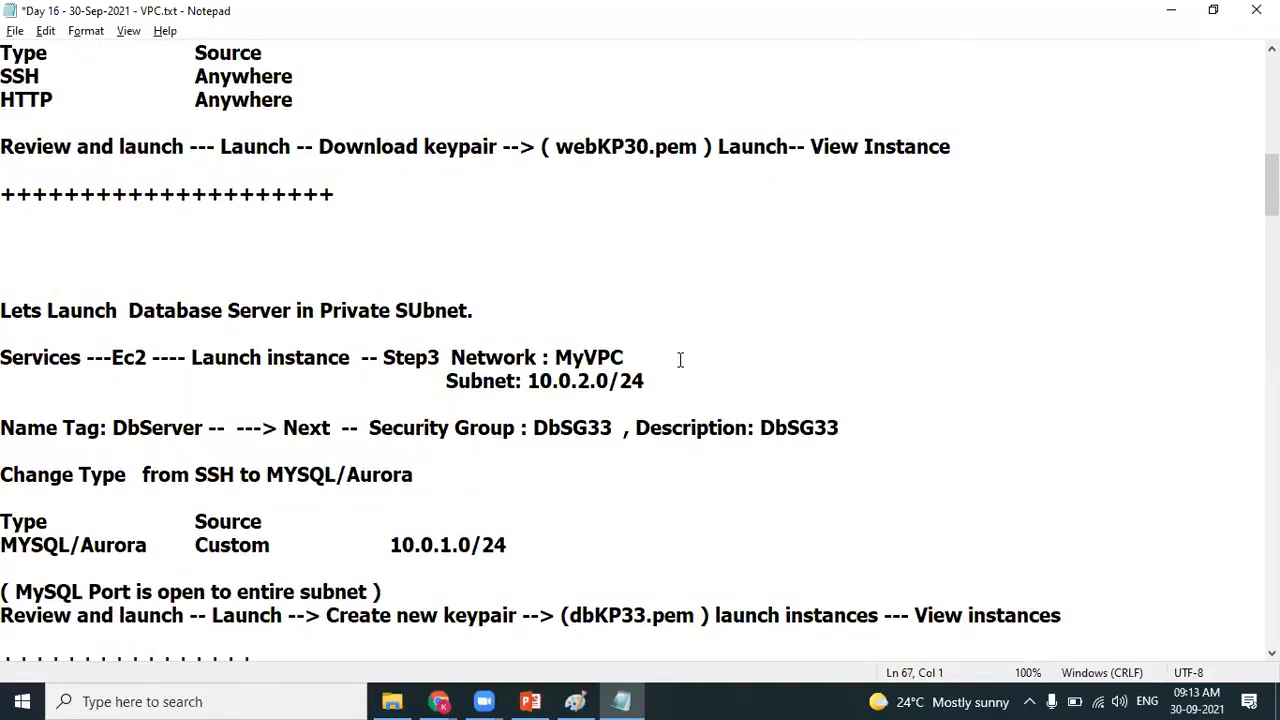
- Change the database security group name and description in the notes to DbSG30, and highlight the MYSQL/Aurora source 10.0.1.0/24
left_click(604, 427)
type("0")
key("Delete")
left_click(860, 427)
key("BackSpace")
type("0")
left_click_drag(42, 546, 106, 546)
left_click_drag(390, 545, 543, 537)
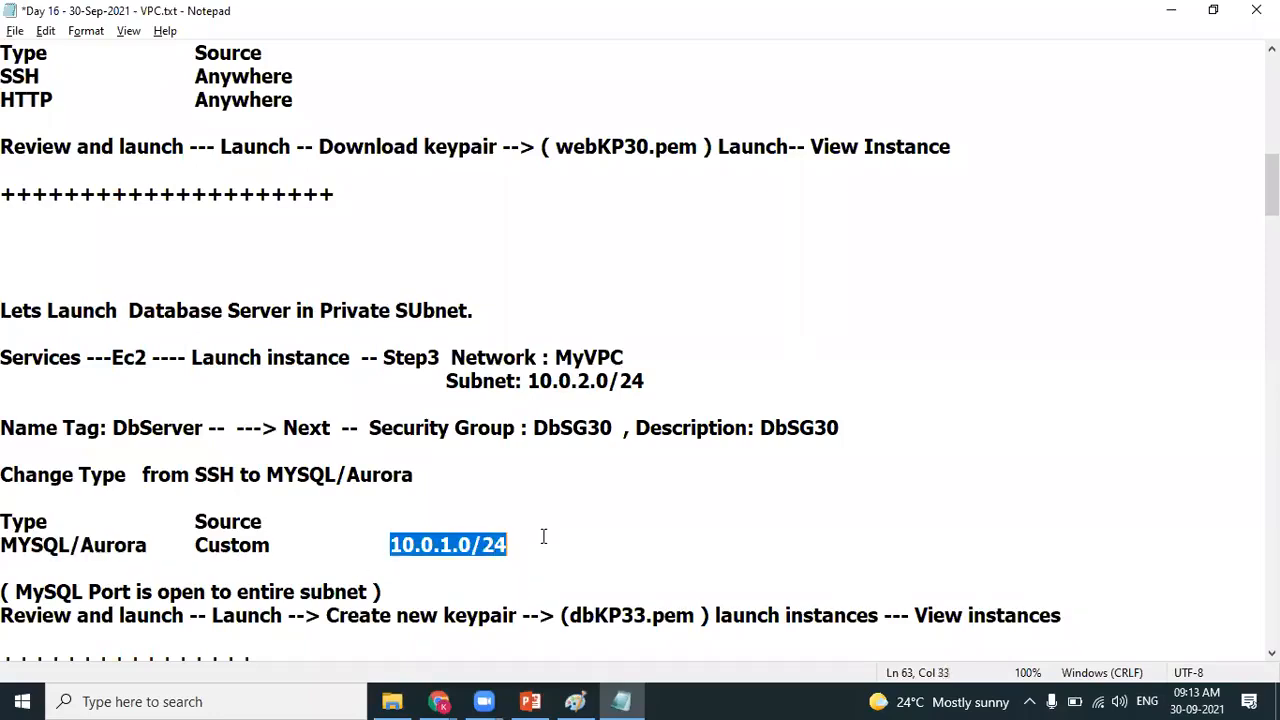
- Rename the key pair file in the database server section of the notes as dbKP30.pem
left_click(630, 622)
key("BackSpace")
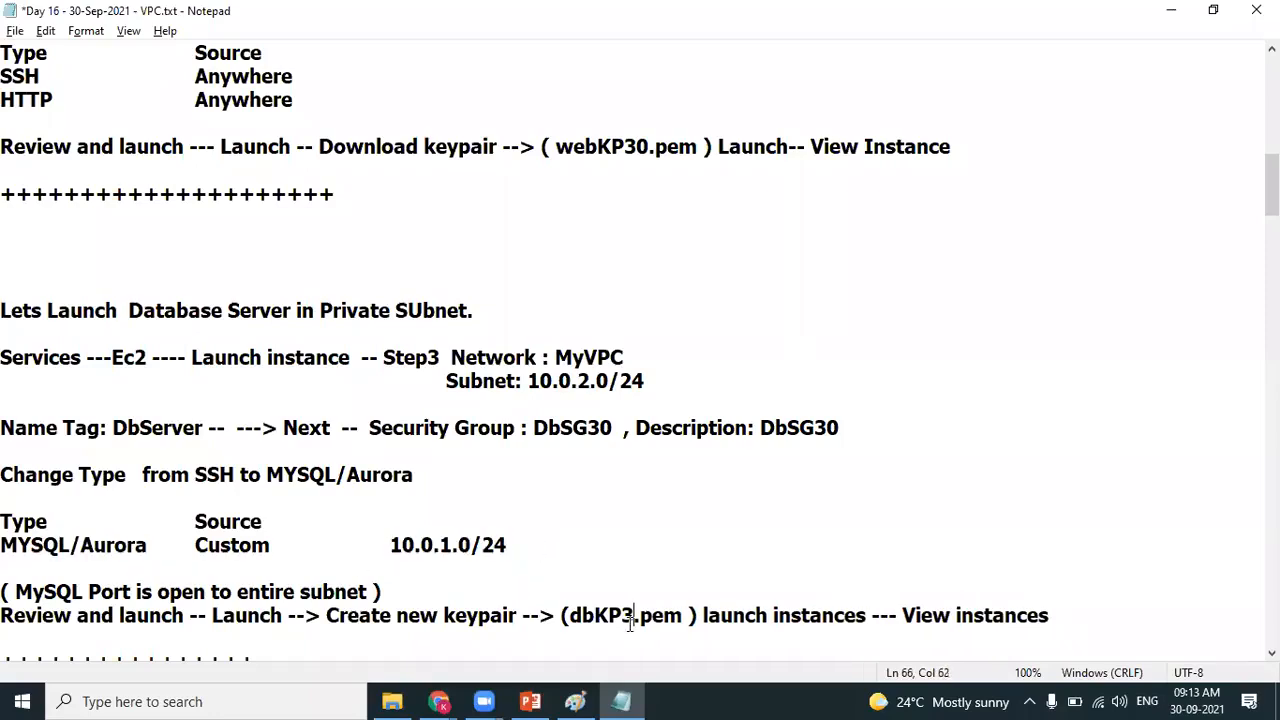
type("0")
key("Down")
key("Down")
key("Down")
key("Down")
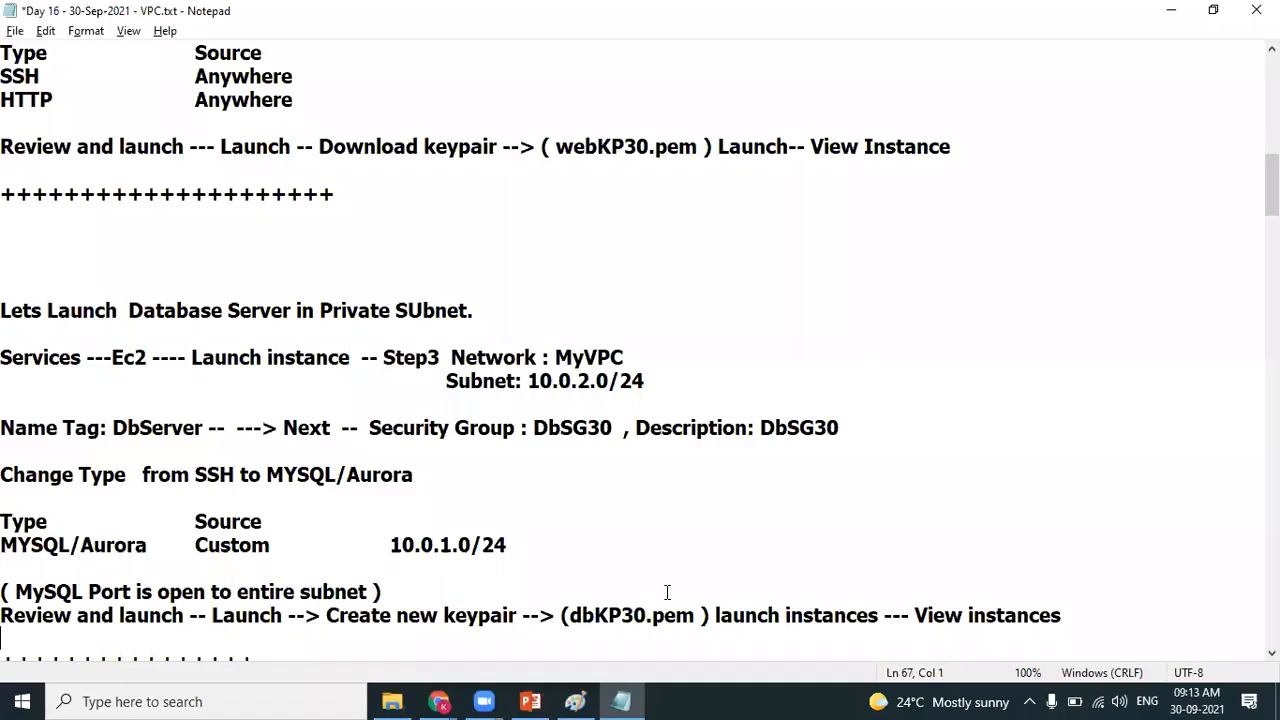
key("Down")
left_click_drag(163, 207, 334, 443)
left_click(337, 444)
- Switch to the EC2 console in Chrome and start a new instance launch with the 64-bit x86 Amazon Linux 2 AMI
key("alt+Tab")
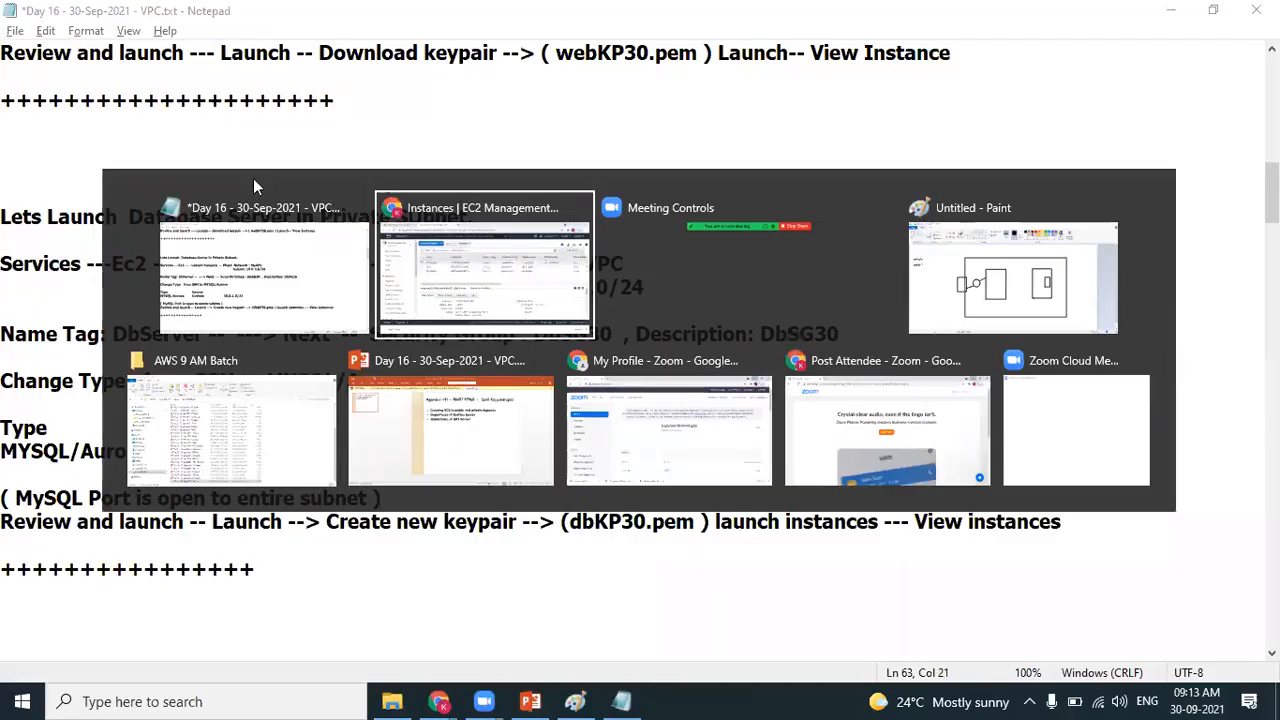
left_click(384, 197)
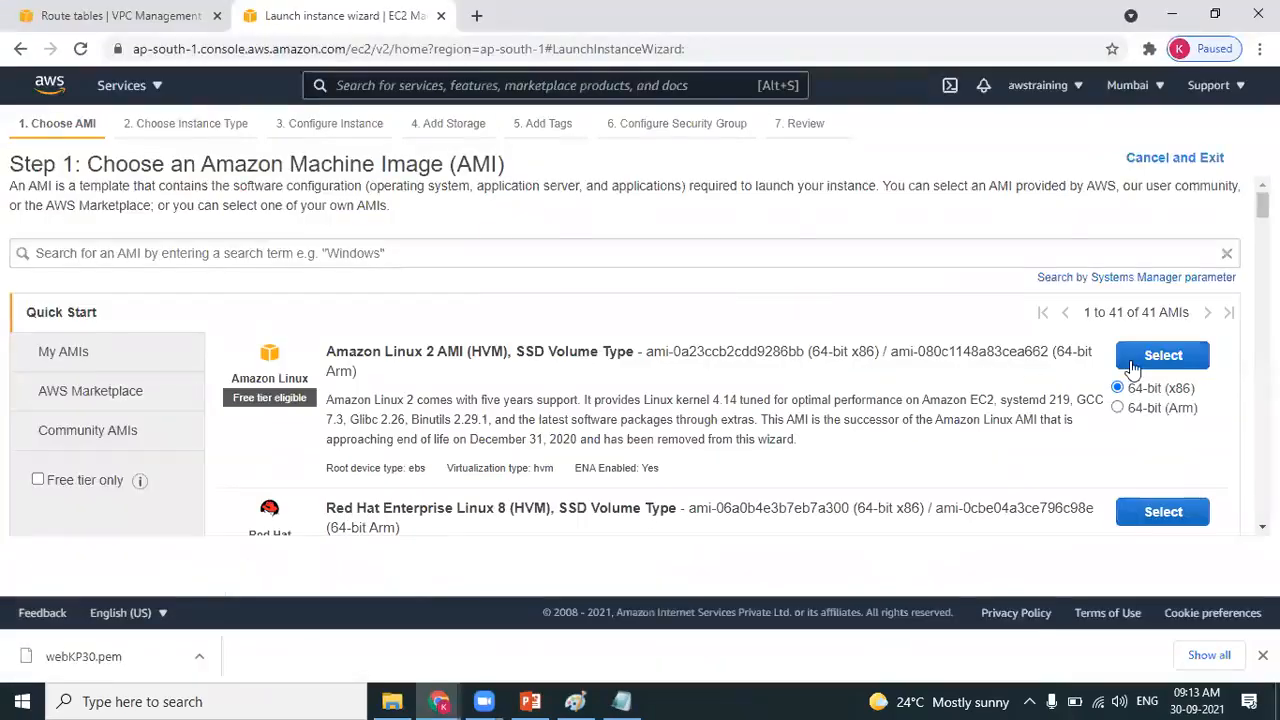
left_click(1133, 362)
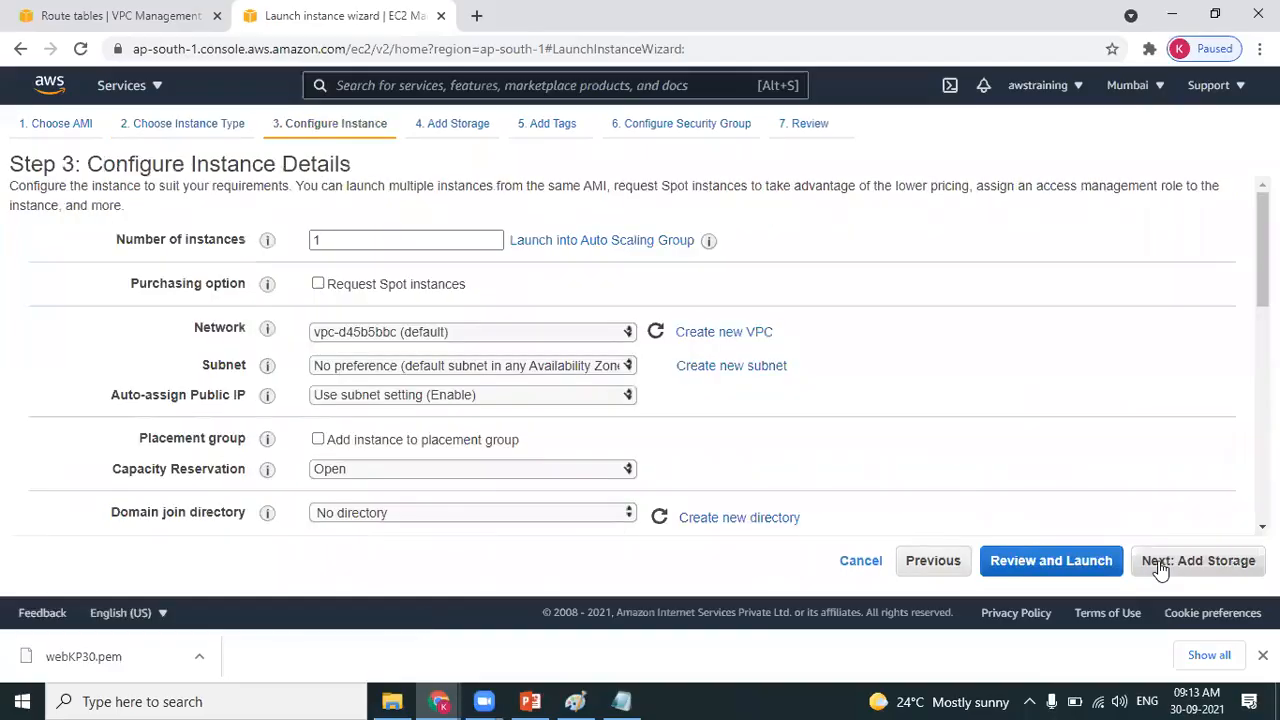
- Place the instance in the MyVPC network and the DbSN subnet
left_click(558, 337)
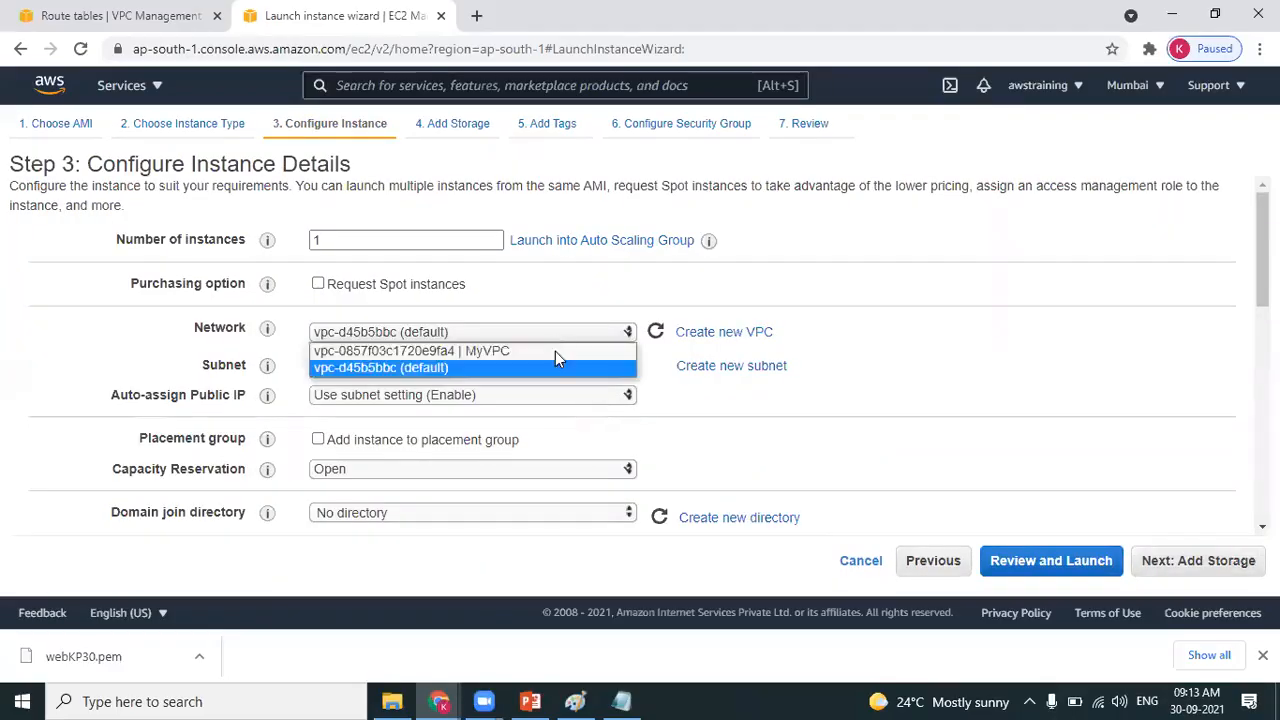
left_click(553, 349)
left_click(553, 367)
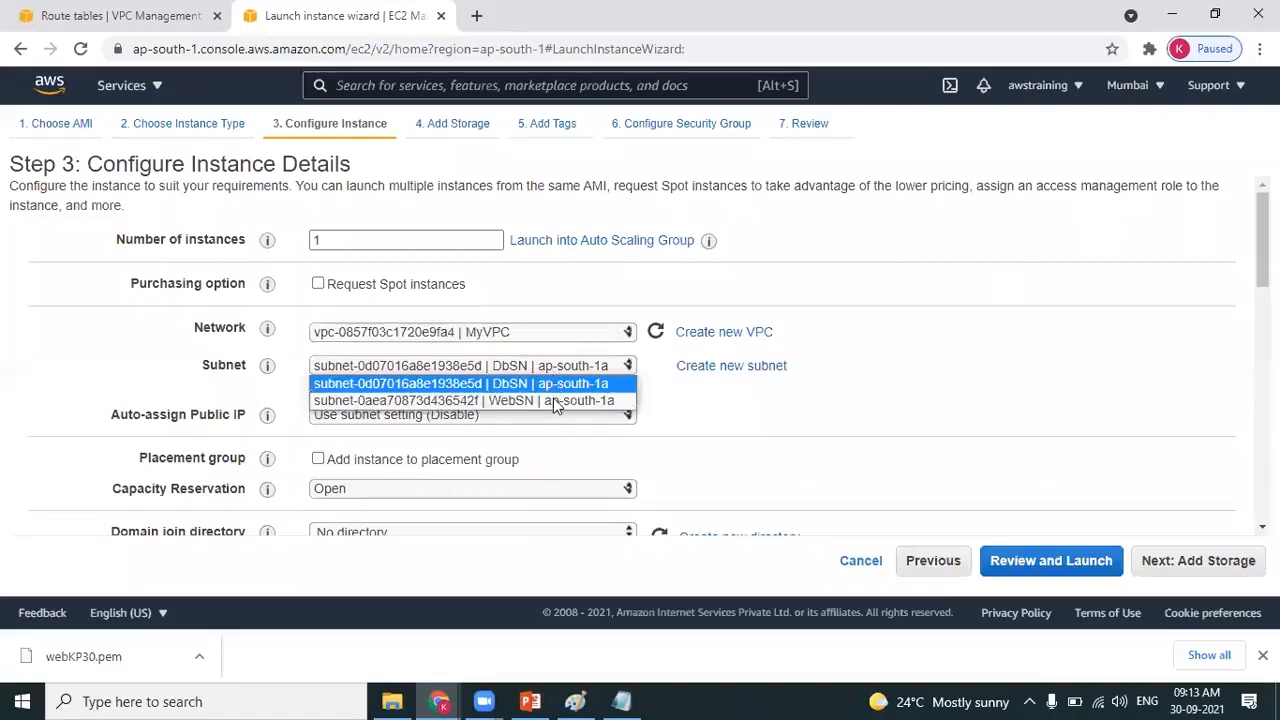
left_click(551, 383)
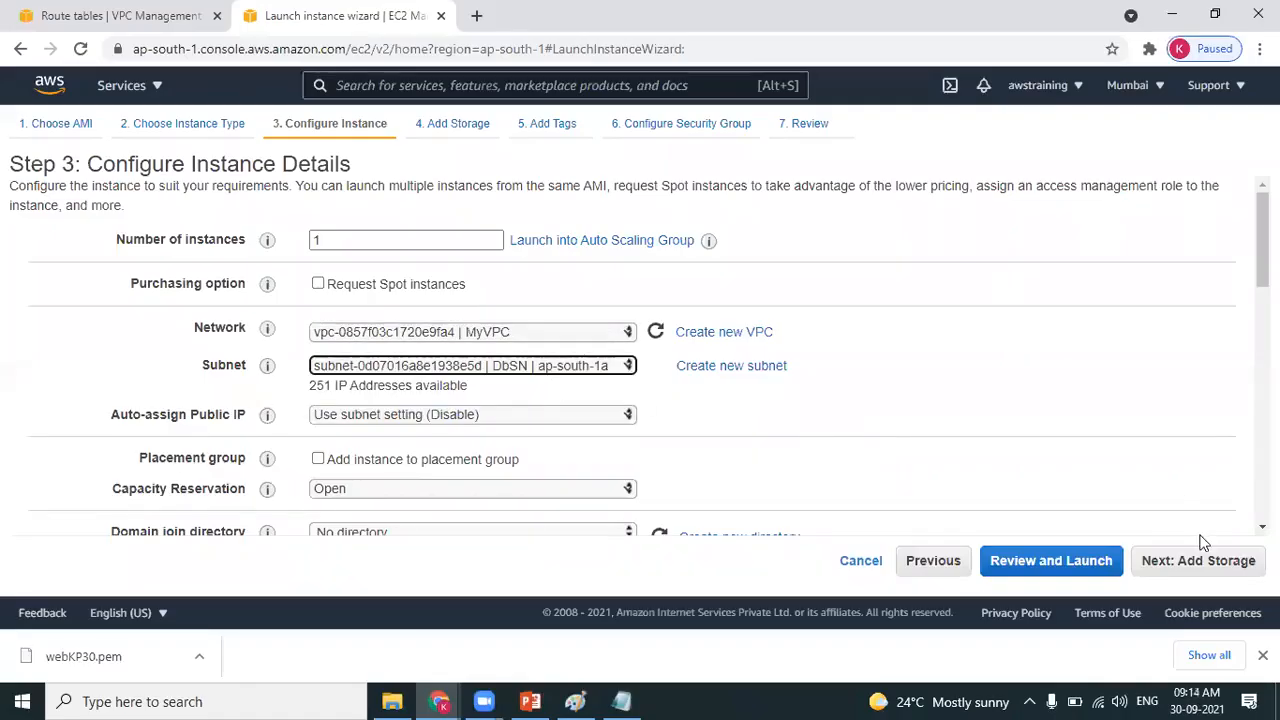
- Check the notes, then continue past storage and tags to the security group configuration
key("alt+Tab")
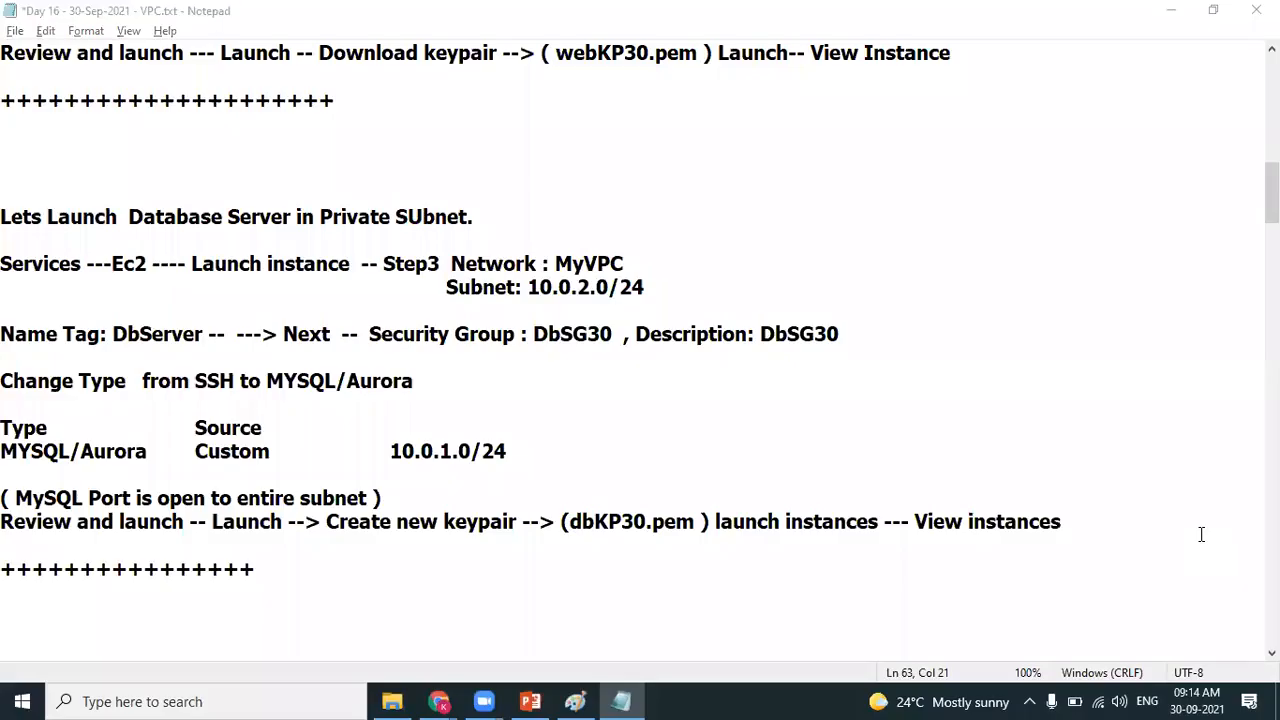
key("alt+Tab")
left_click(1198, 561)
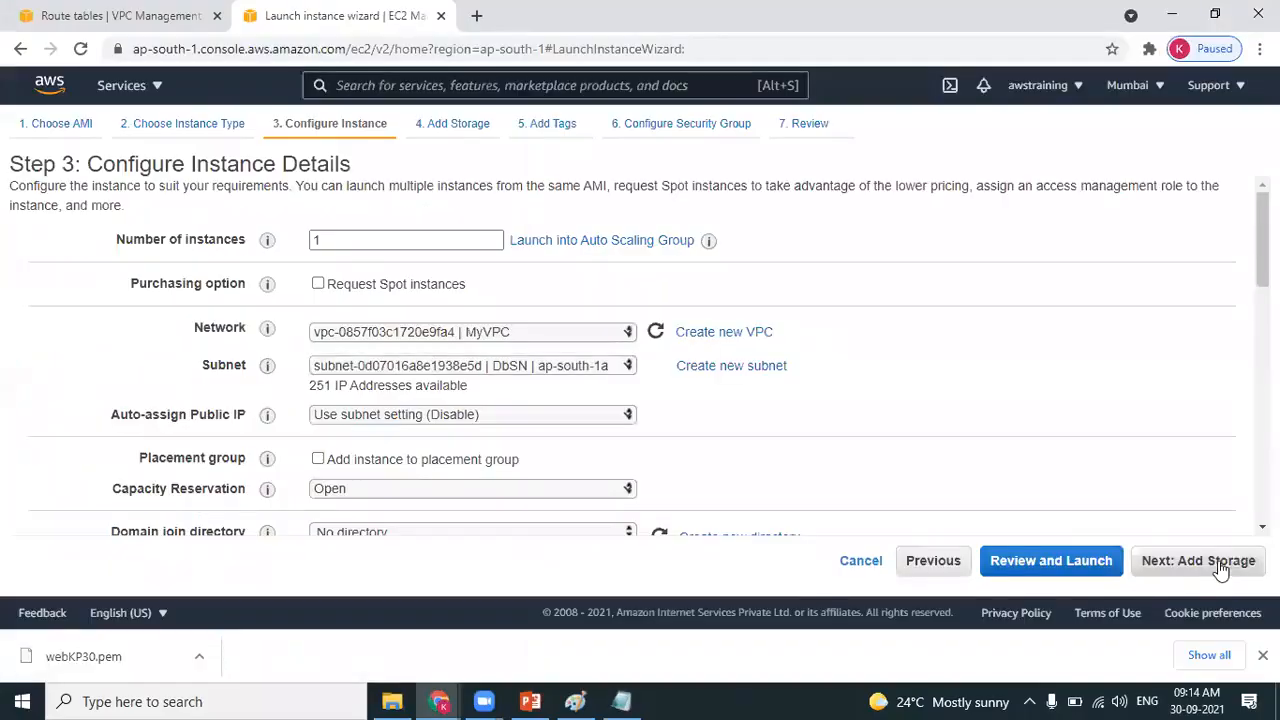
left_click(1220, 567)
left_click(1220, 567)
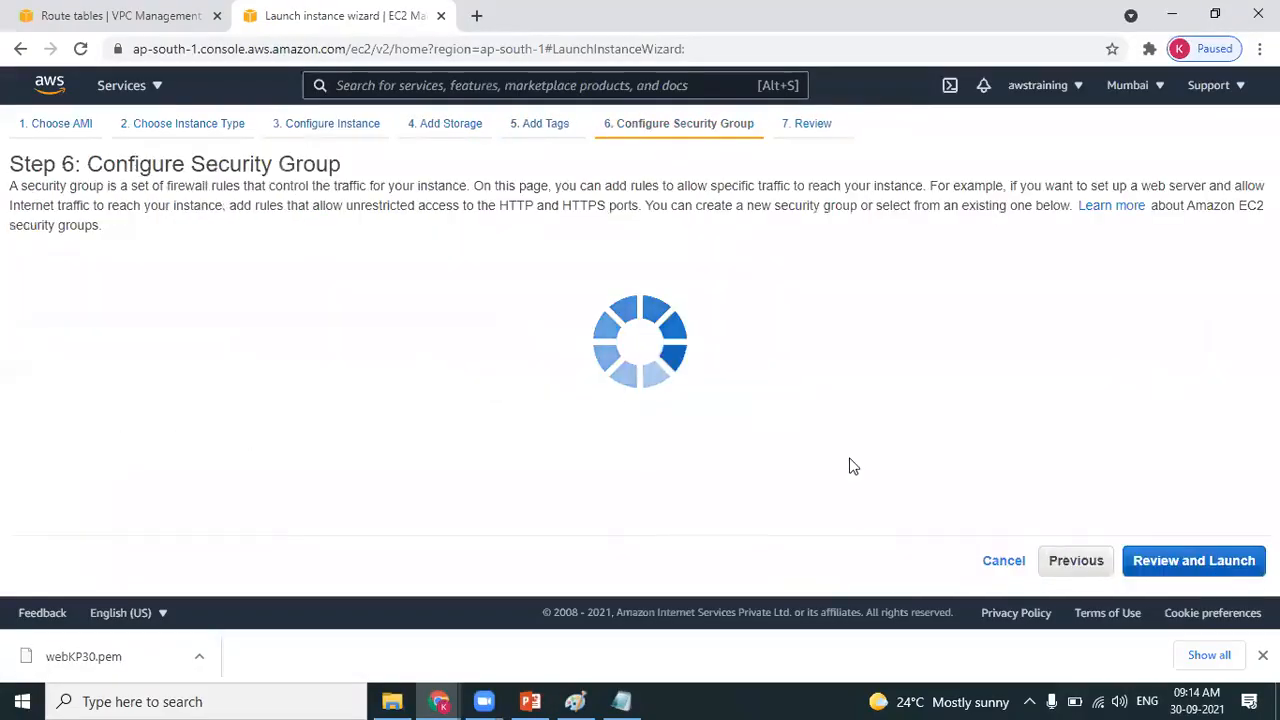
- Clear the default name of the new security group
left_click(424, 313)
key("BackSpace")
key("BackSpace")
key("BackSpace")
key("BackSpace")
key("BackSpace")
key("BackSpace")
key("BackSpace")
key("BackSpace")
key("BackSpace")
key("BackSpace")
key("BackSpace")
key("BackSpace")
key("BackSpace")
key("BackSpace")
- Copy the security group name DbSG30 from the Notepad notes
key("alt+Tab")
left_click(626, 338)
key("shift+Left")
key("shift+Left")
key("shift+Left")
key("shift+Left")
key("shift+Left")
key("shift+Left")
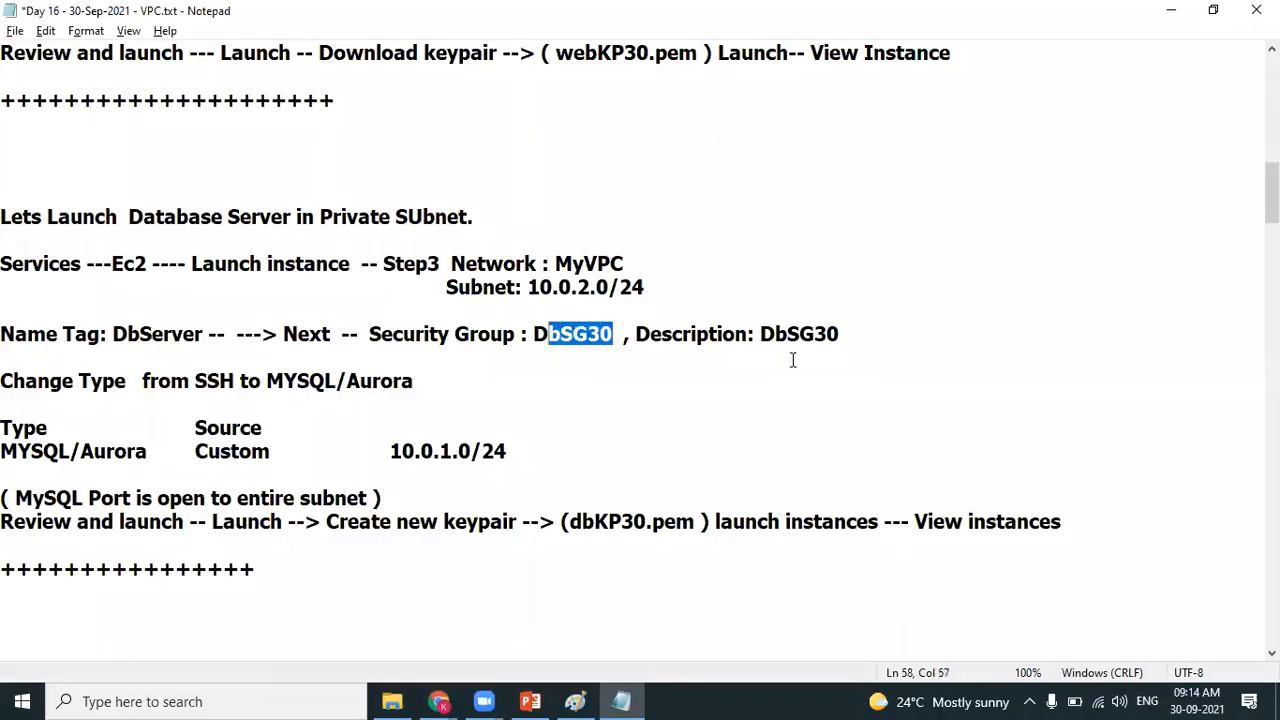
key("ctrl+c")
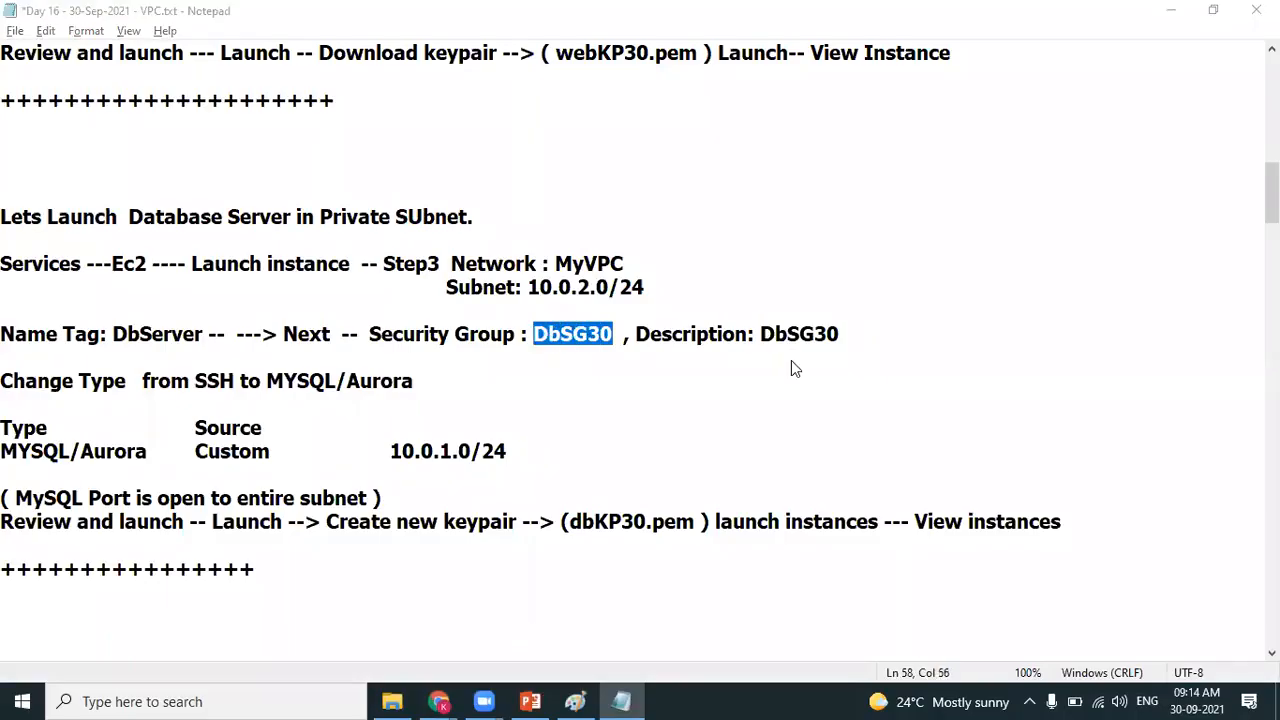
- Return to the launch wizard in Chrome and set the security group's name and description to DbSG30
key("alt+Tab")
key("ctrl+v")
key("Tab")
key("ctrl+v")
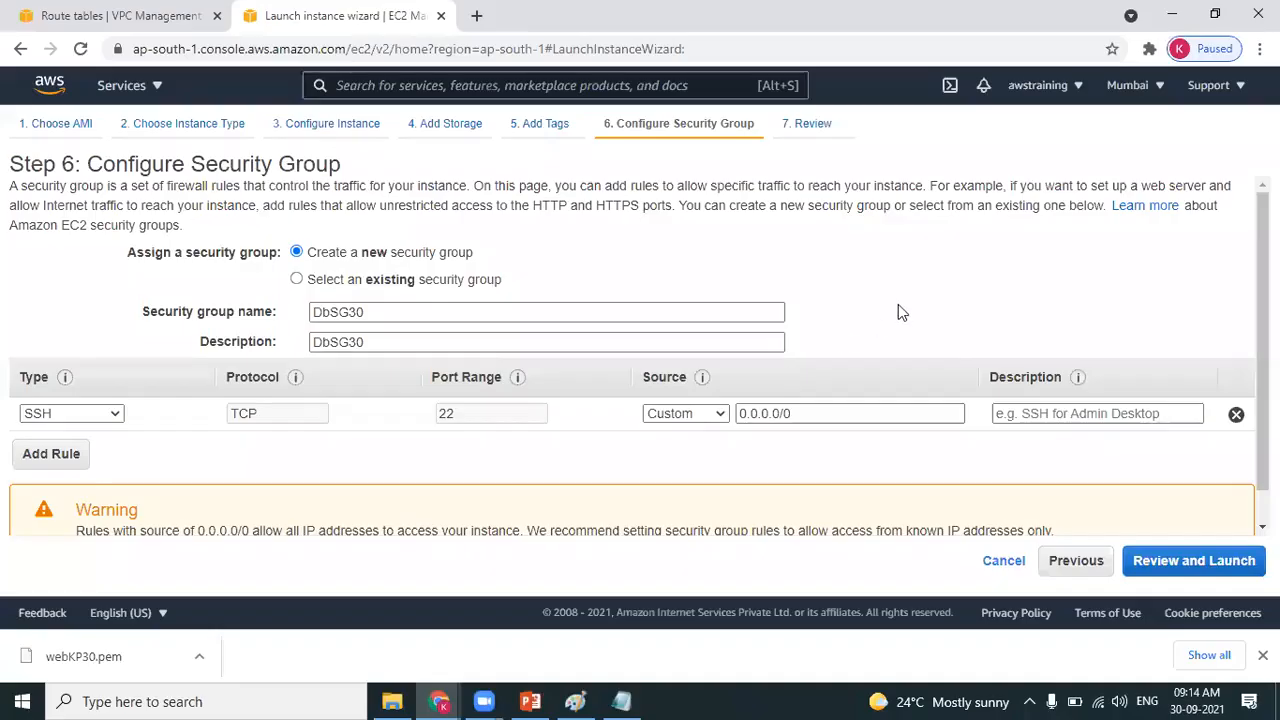
- Change the security group rule's type from SSH to MYSQL/Aurora
key("alt+Tab")
key("alt+Tab")
left_click(115, 415)
key("m")
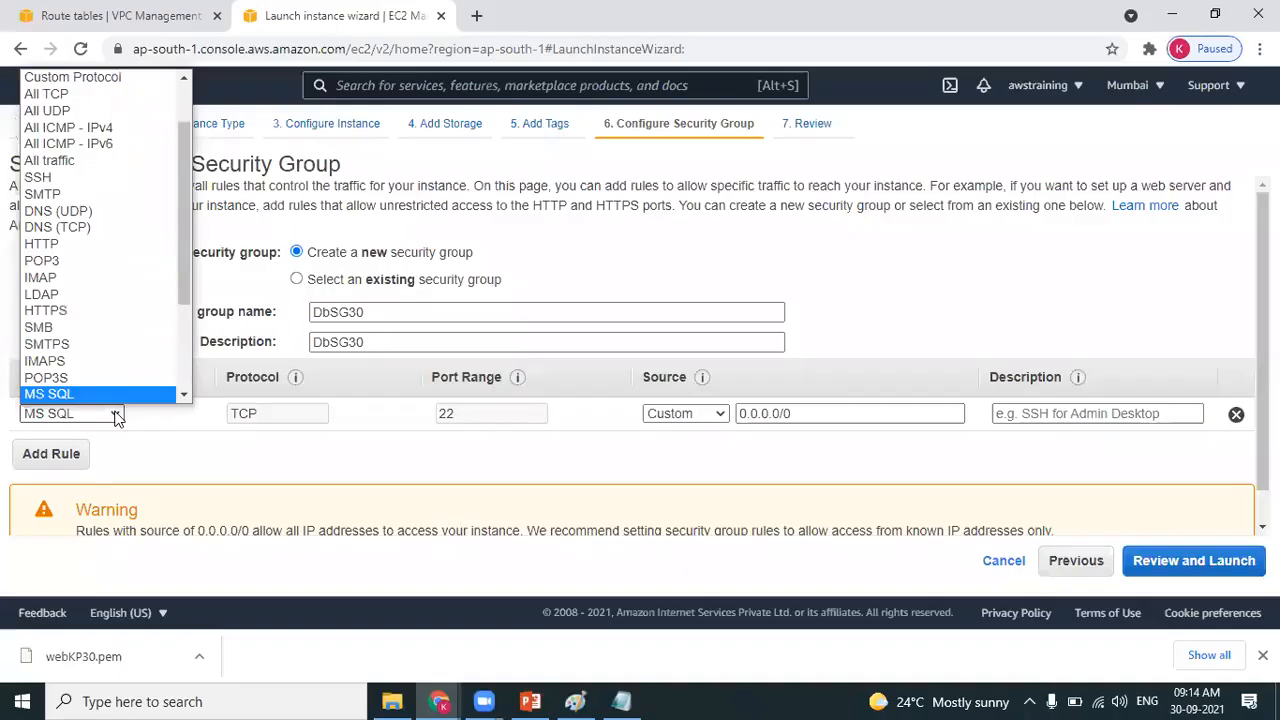
key("m")
key("Return")
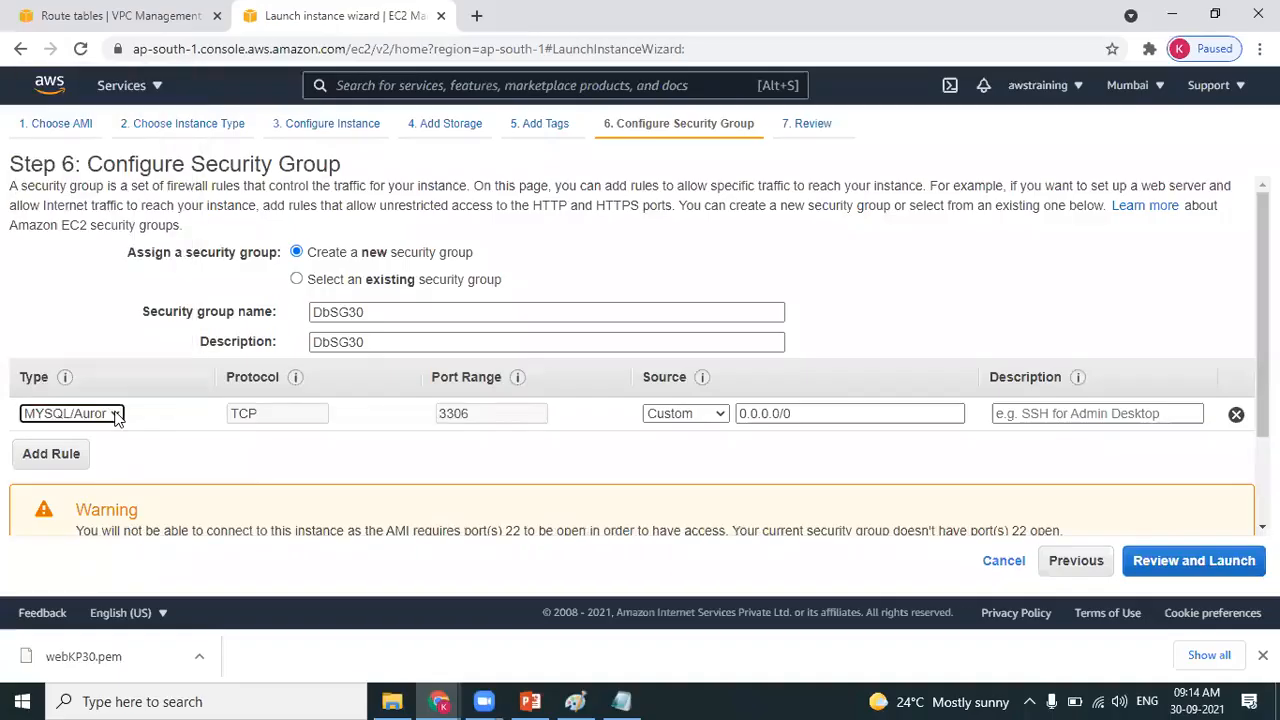
- Copy the MYSQL/Aurora rule's source range 10.0.1.0/24 from the Notepad notes
key("alt+Tab")
key("alt+Tab")
key("alt+Tab")
left_click(523, 449)
key("shift+Left")
key("shift+Left")
key("shift+Left")
key("shift+Left")
key("shift+Left")
key("shift+Left")
key("shift+Left")
key("shift+Left")
key("shift+Left")
key("shift+Left")
key("shift+Left")
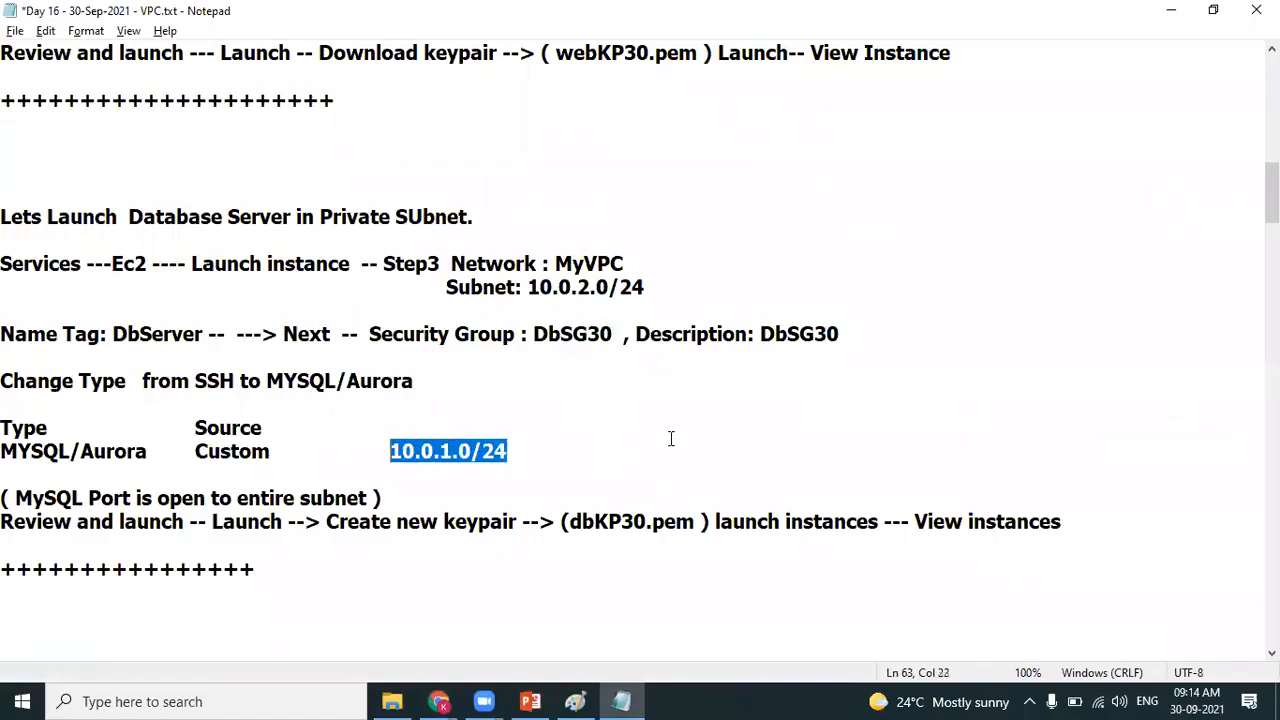
- Replace the MYSQL/Aurora rule's source in the launch wizard with 10.0.1.0/24
key("alt+Tab")
left_click(834, 413)
key("BackSpace")
key("BackSpace")
key("BackSpace")
key("BackSpace")
key("BackSpace")
key("BackSpace")
key("BackSpace")
key("BackSpace")
key("BackSpace")
key("ctrl+v")
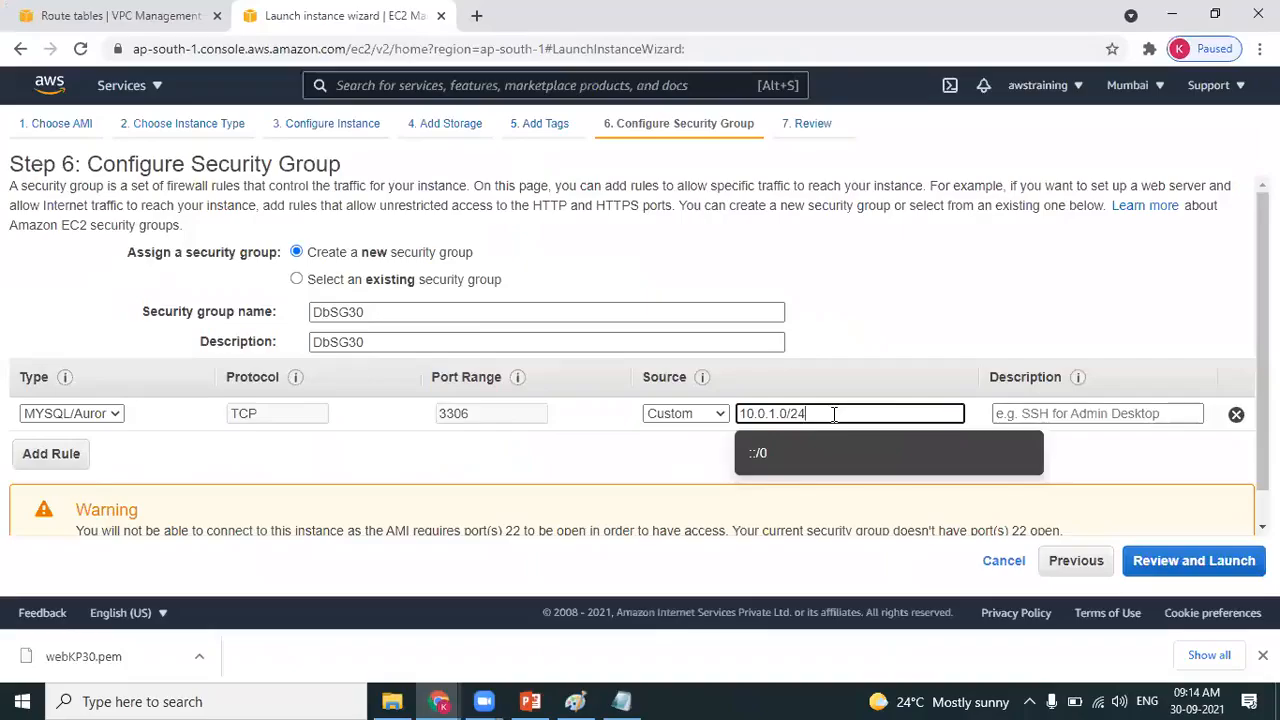
left_click(909, 297)
- Compare the DbSG30 security group rule in the wizard with the database server section of the notes
key("alt+Tab")
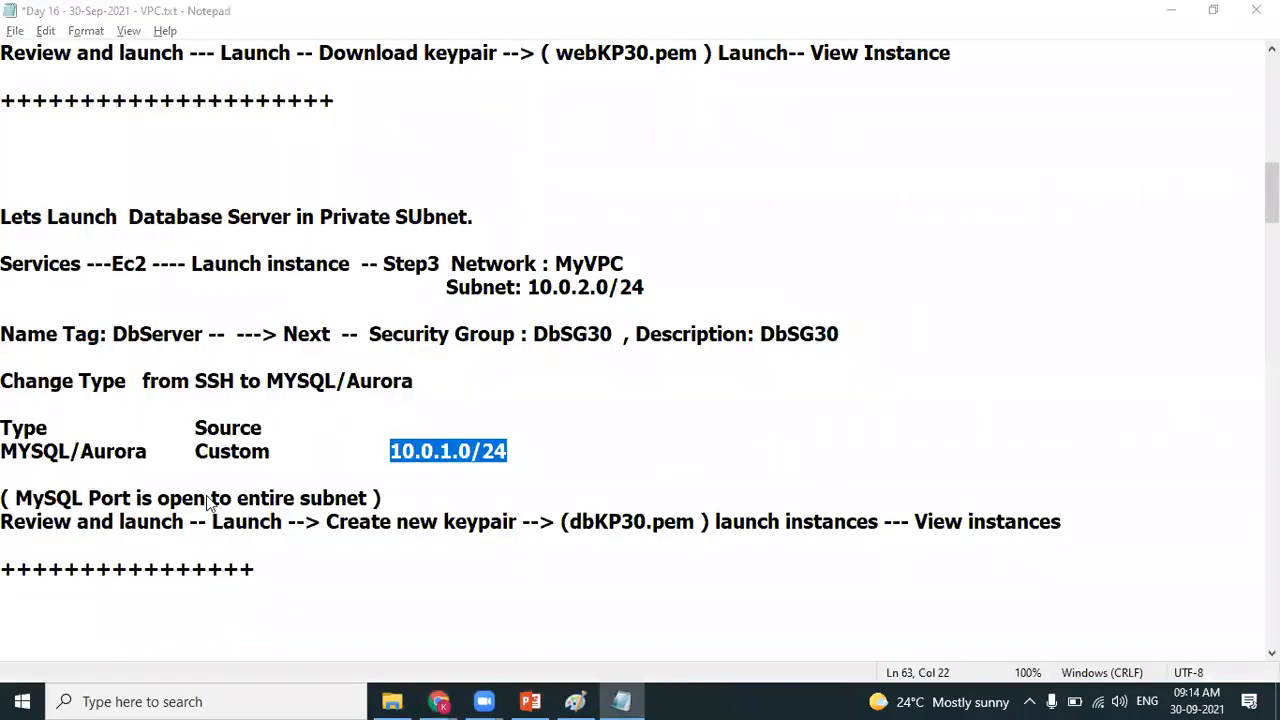
key("alt+Tab")
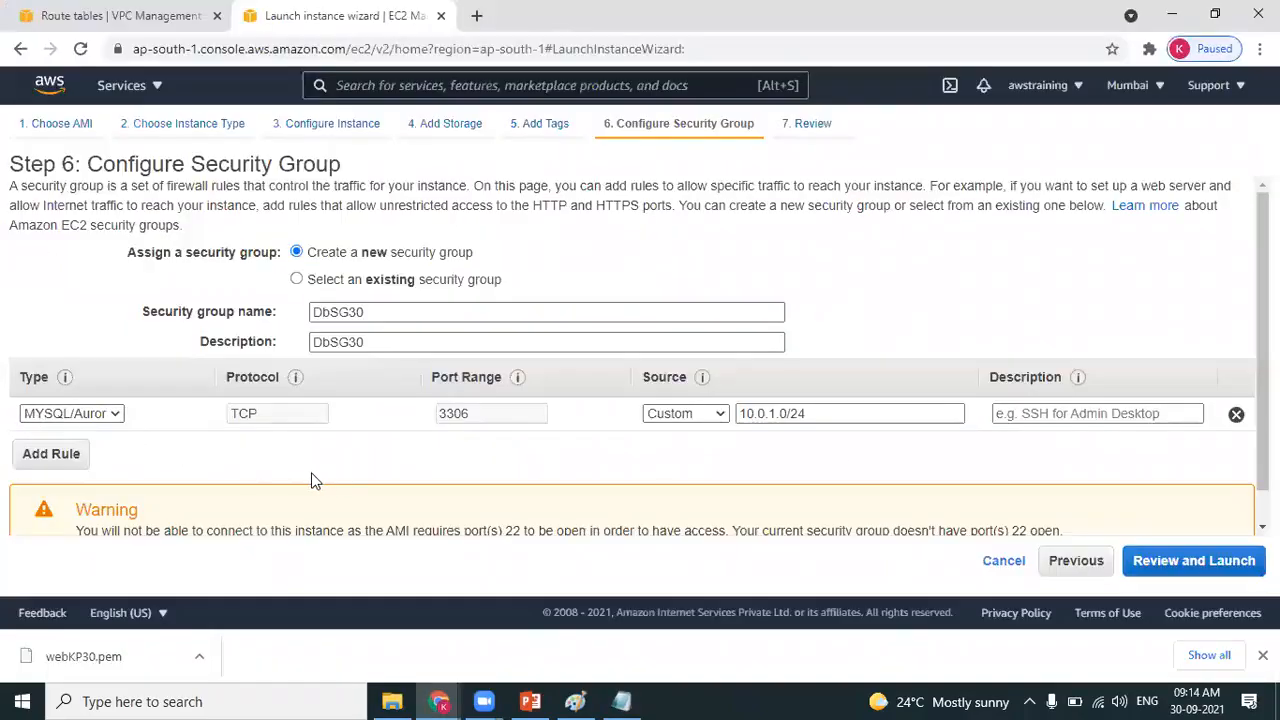
key("alt+Tab")
key("alt+Tab")
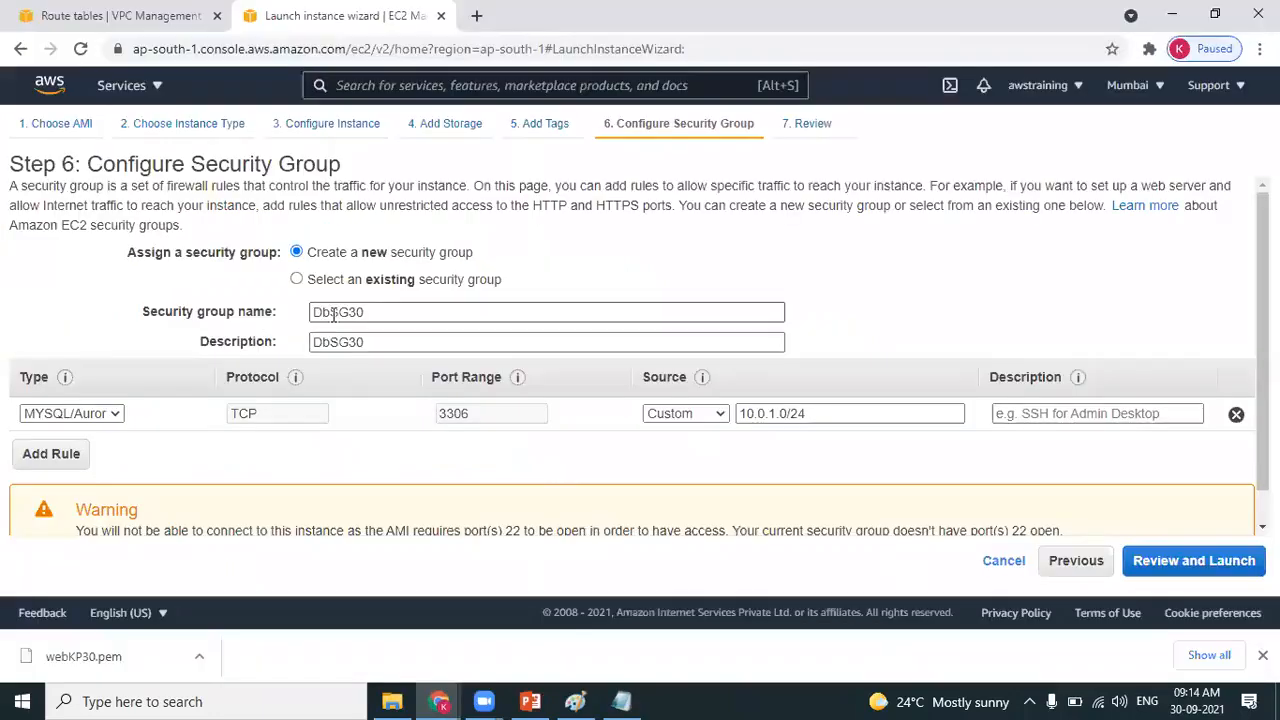
key("alt+Tab")
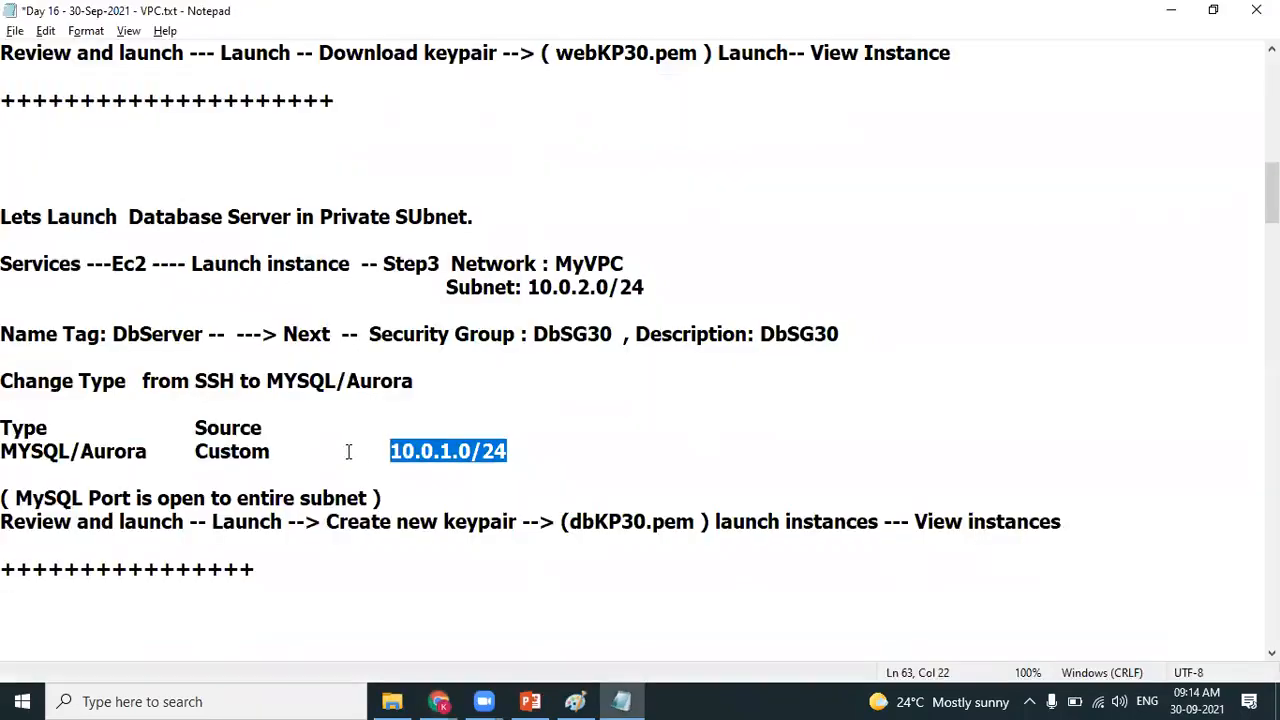
- Switch to the Paint diagram and draw a small oval on the left edge of the server rectangle in the private subnet
key("alt+Tab")
key("alt+Tab")
key("alt+Tab")
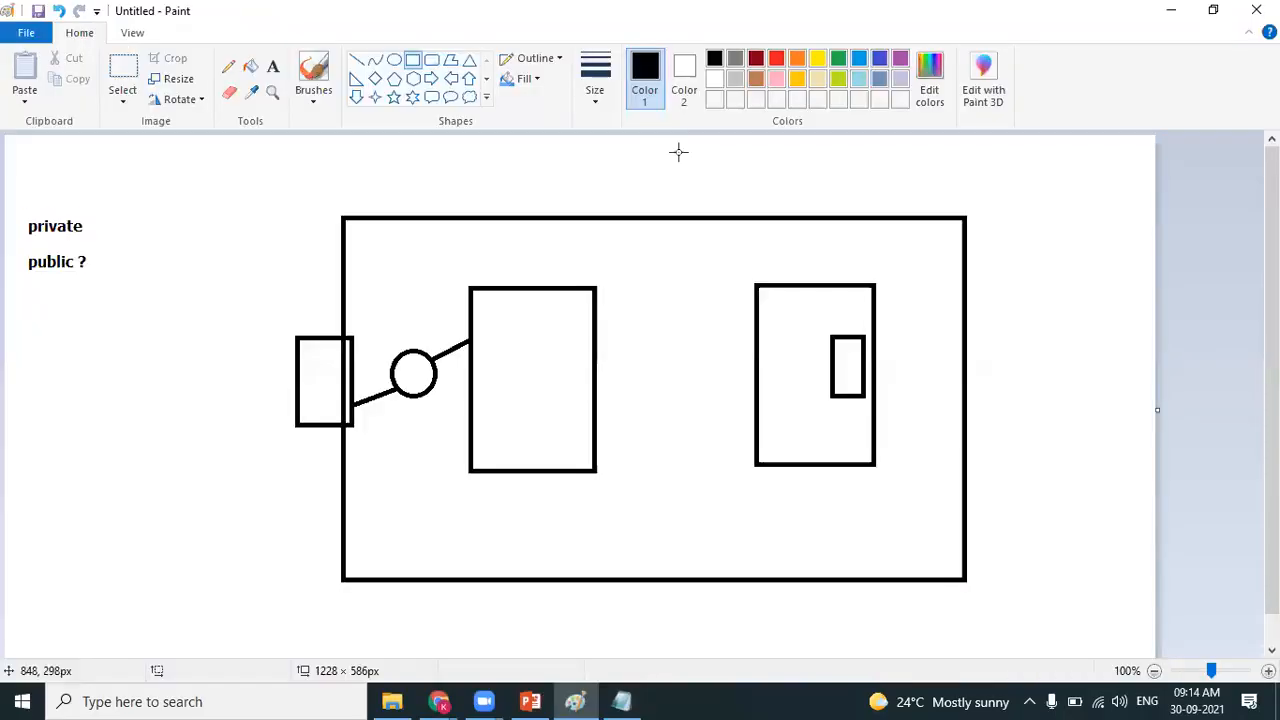
left_click(397, 63)
left_click_drag(824, 352, 838, 370)
left_click(1094, 434)
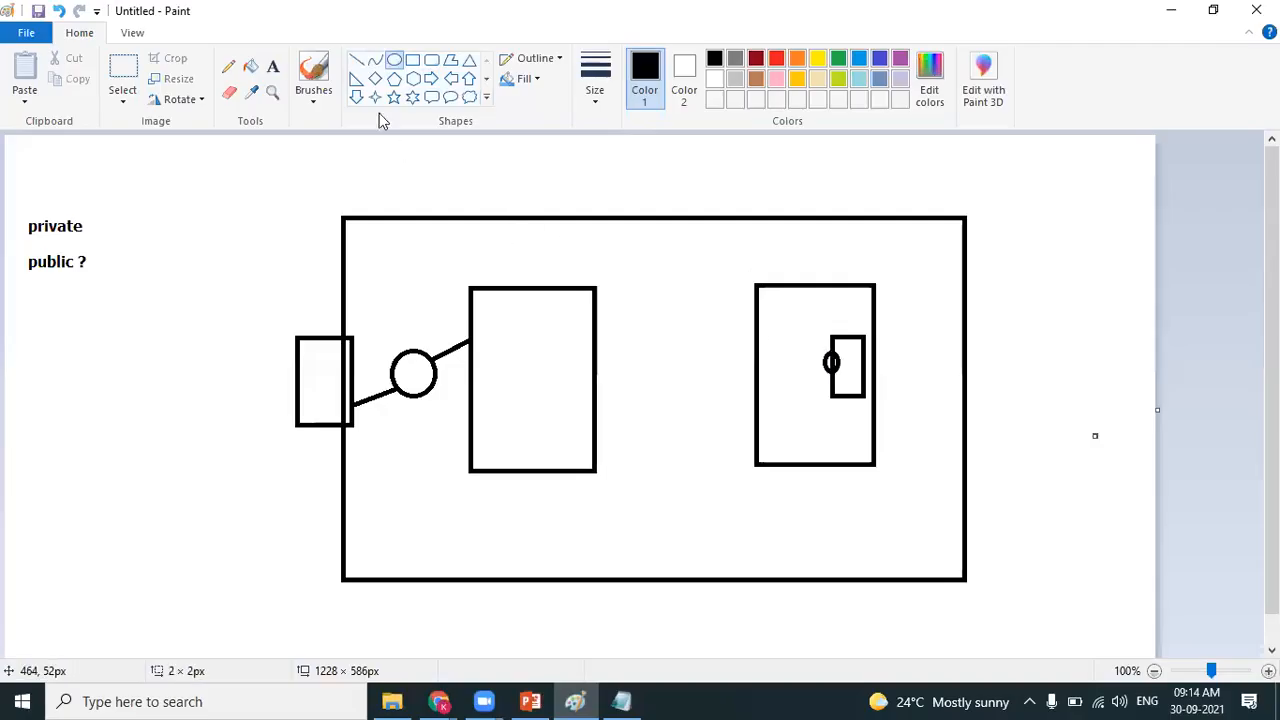
- Draw two lines from the public subnet box's upper and lower right corners to the small oval on the database server
left_click(356, 64)
left_click_drag(597, 290, 831, 362)
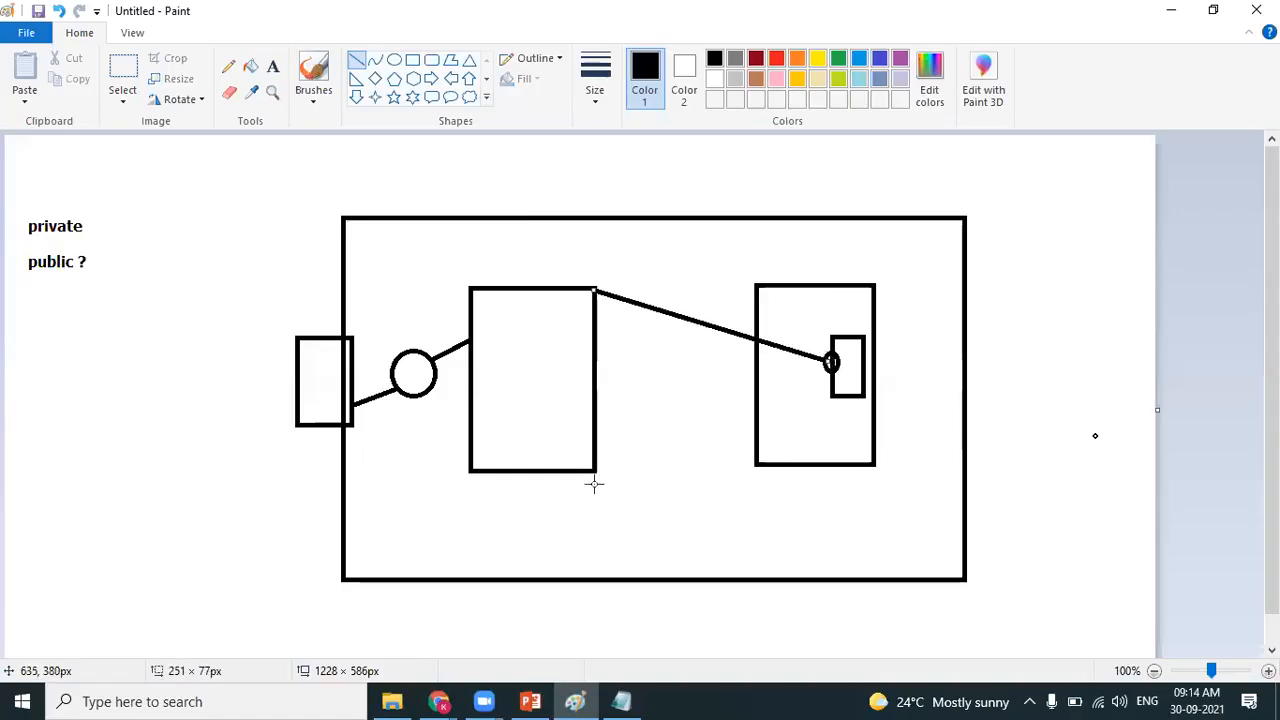
left_click_drag(596, 472, 833, 362)
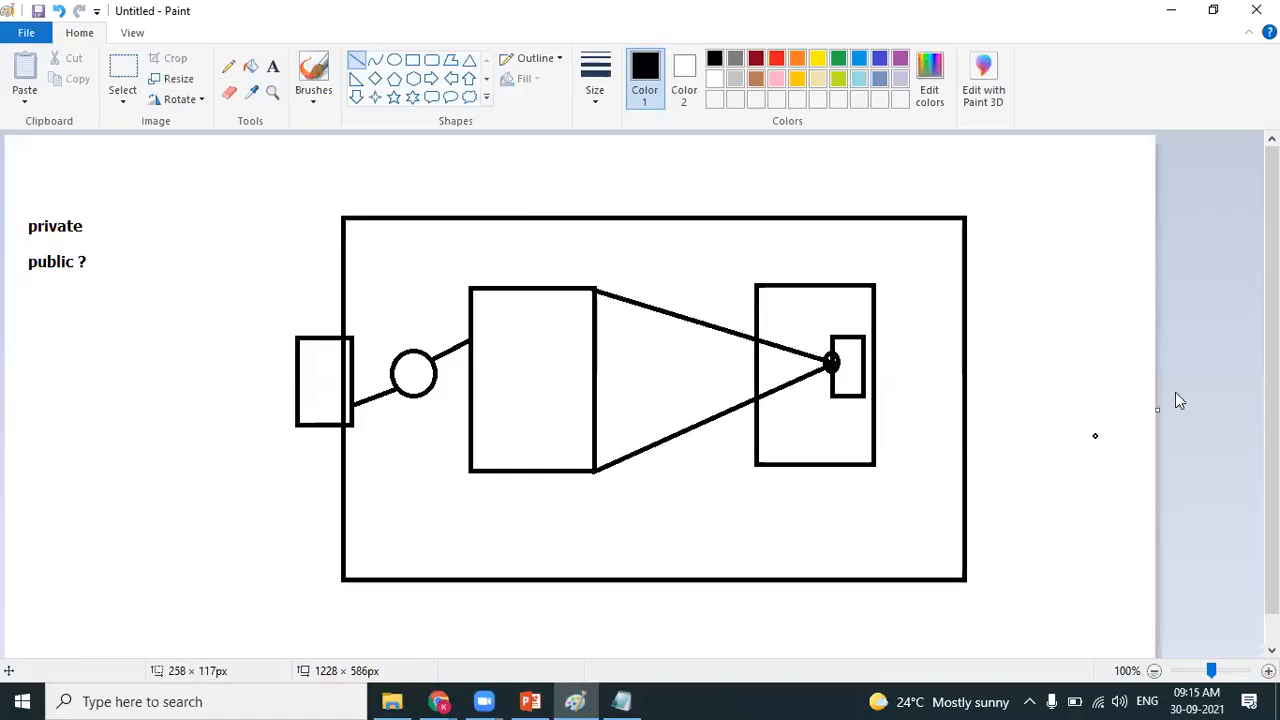
- Return to the launch wizard in Chrome and proceed to the instance review
key("alt+Tab")
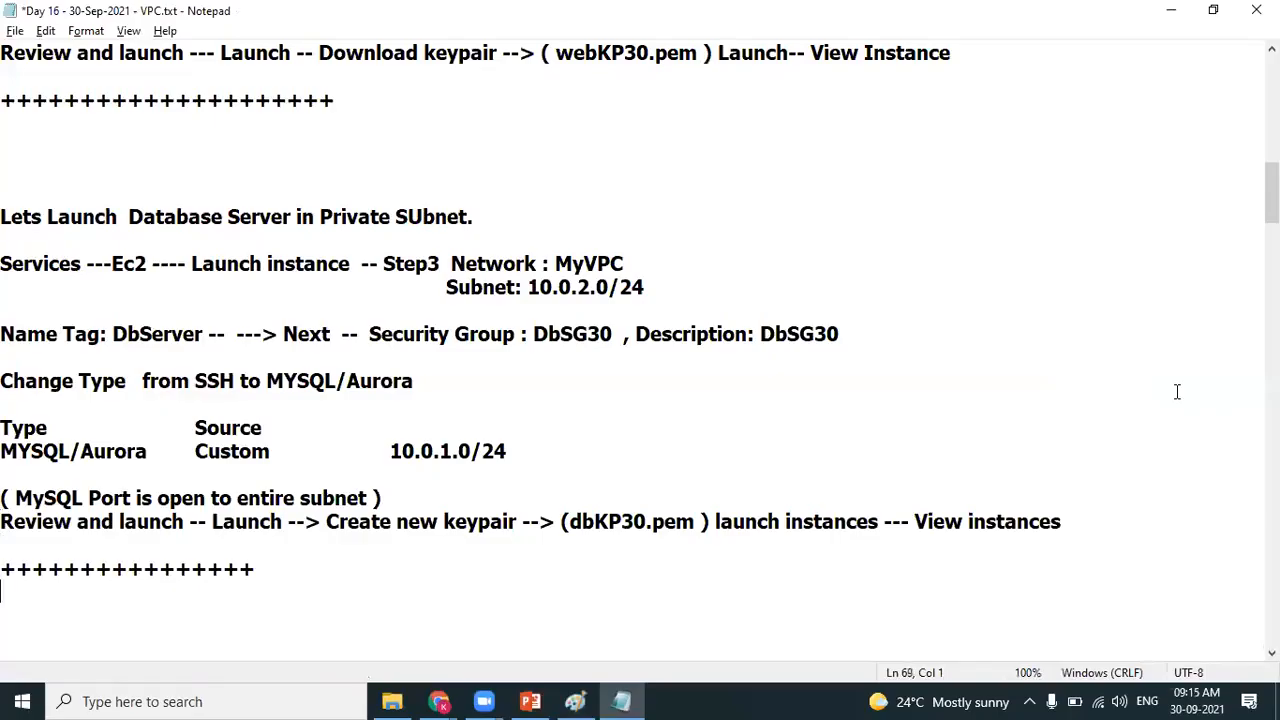
key("alt+Tab")
key("alt+Tab")
key("Tab")
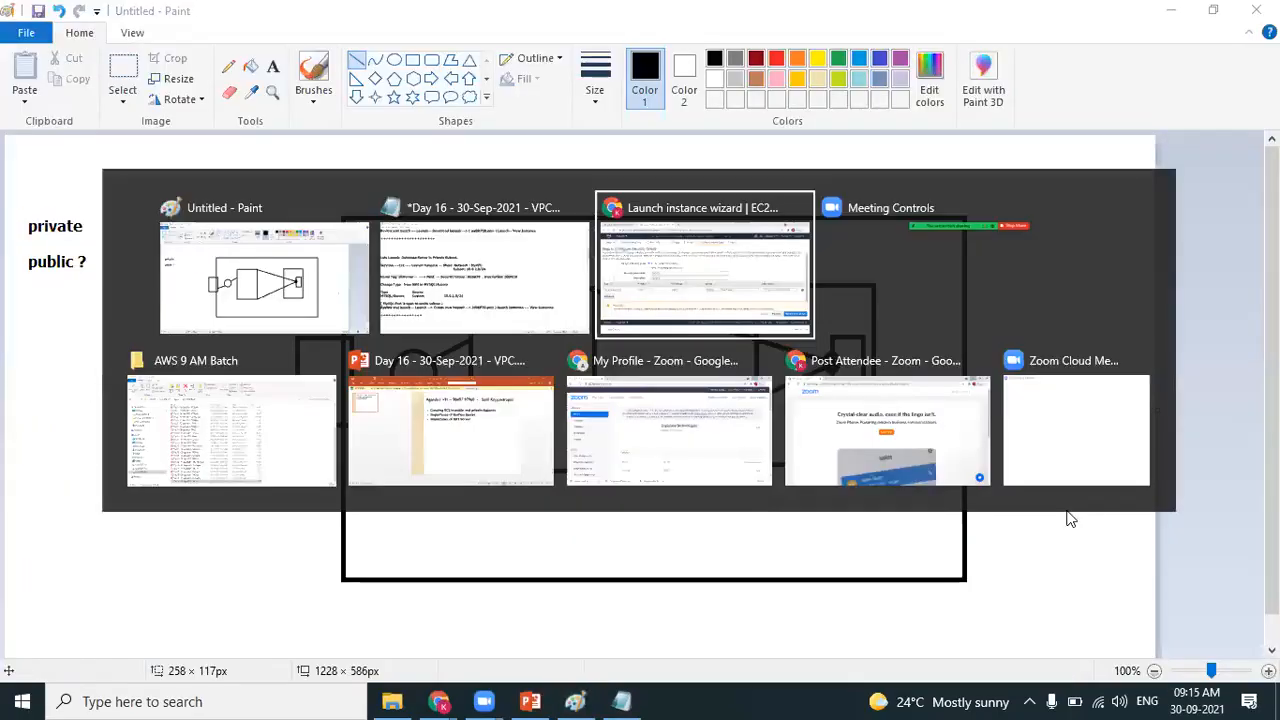
left_click(1204, 568)
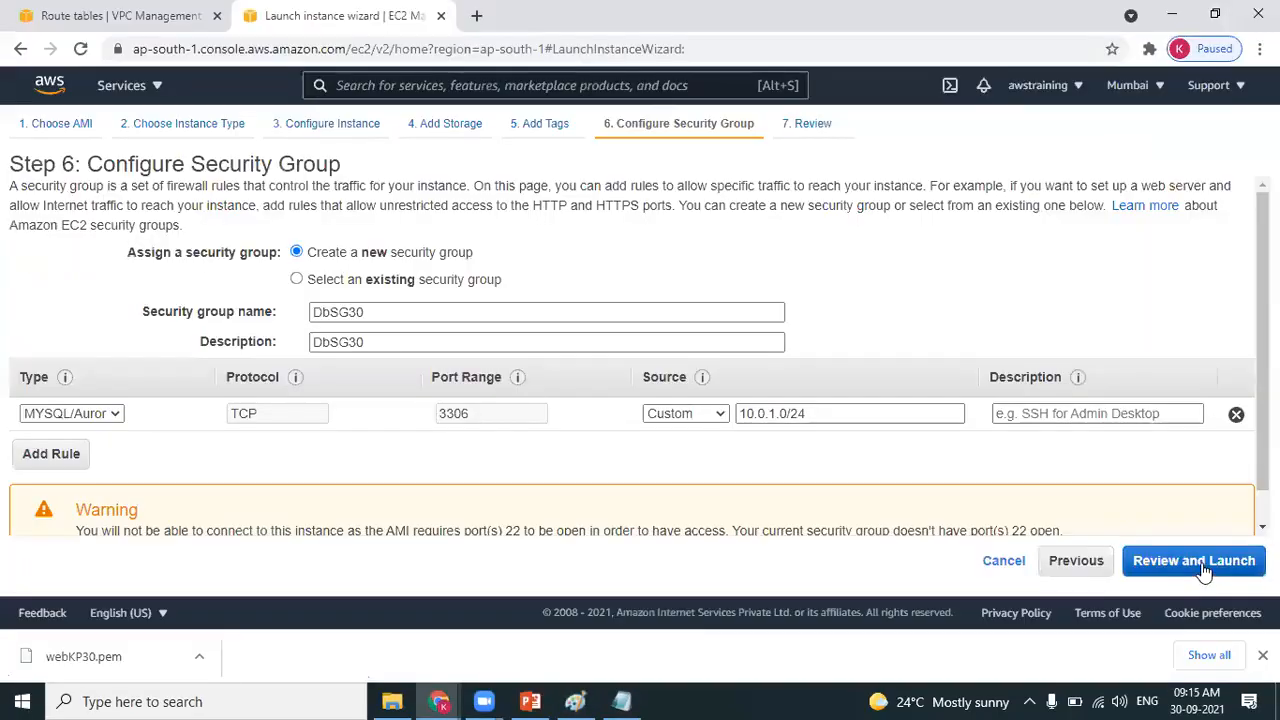
- Start the launch and choose to create a new key pair
left_click(1234, 568)
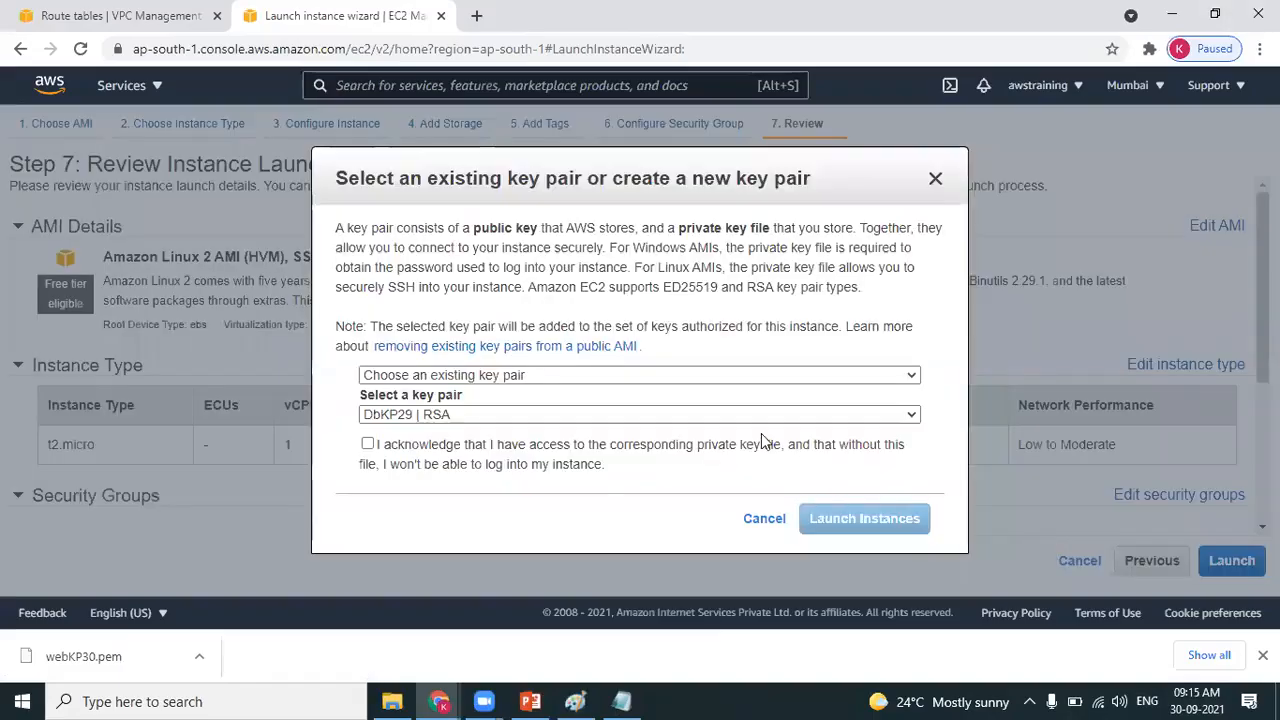
left_click(646, 375)
left_click(643, 411)
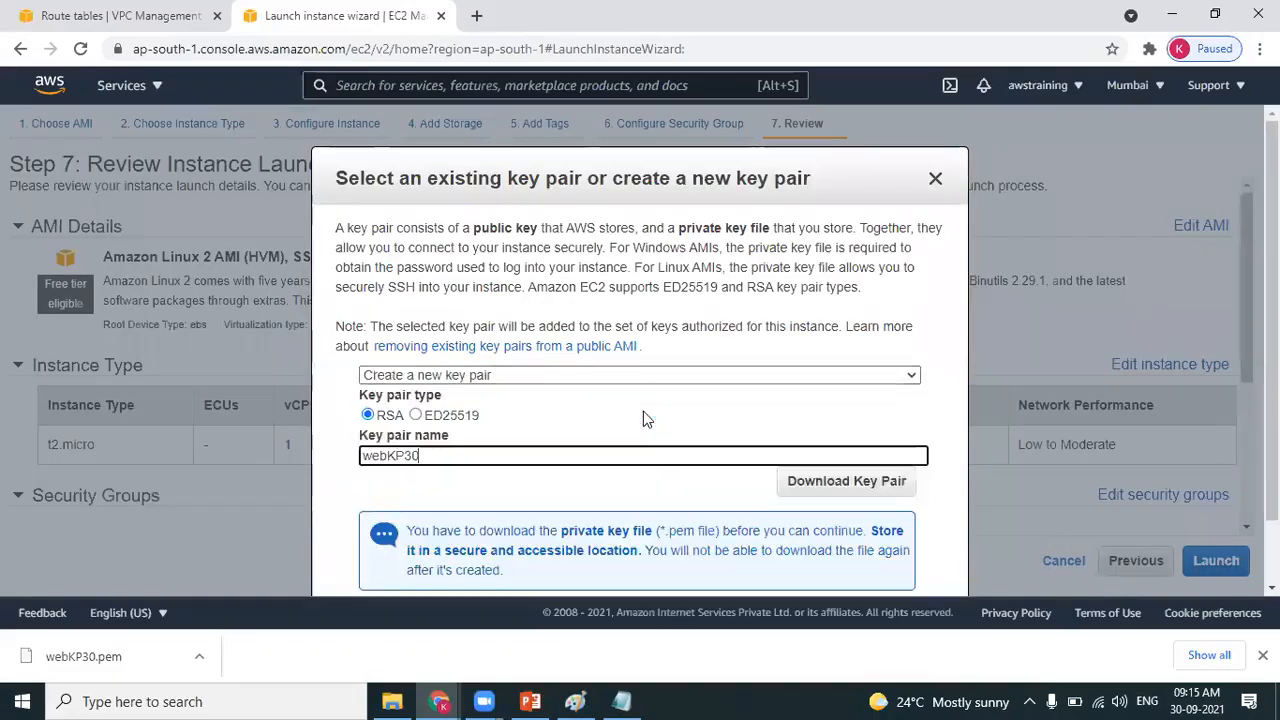
- Copy the key pair name dbKP30 from the database server section of the Notepad notes
key("alt+Tab")
key("alt+Tab")
key("alt+Tab")
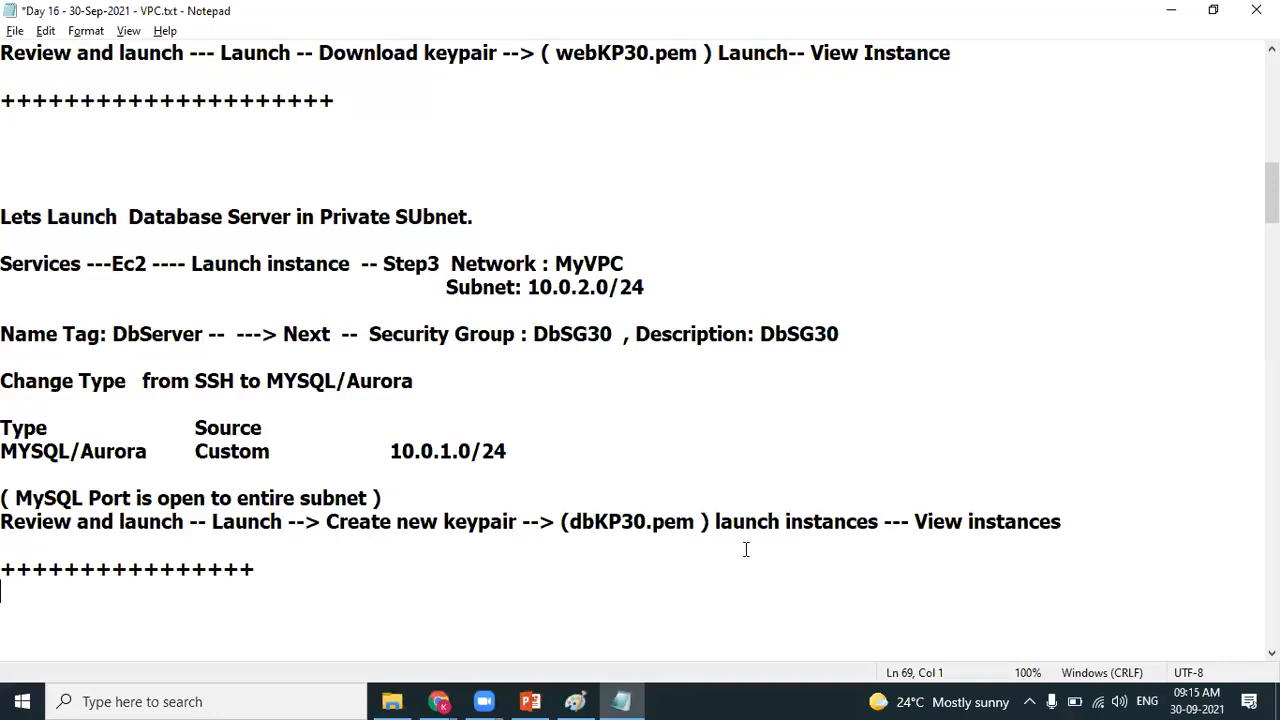
key("Left")
key("shift+Left")
key("shift+Left")
key("shift+Left")
key("shift+Left")
key("shift+Left")
key("shift+Left")
key("ctrl+c")
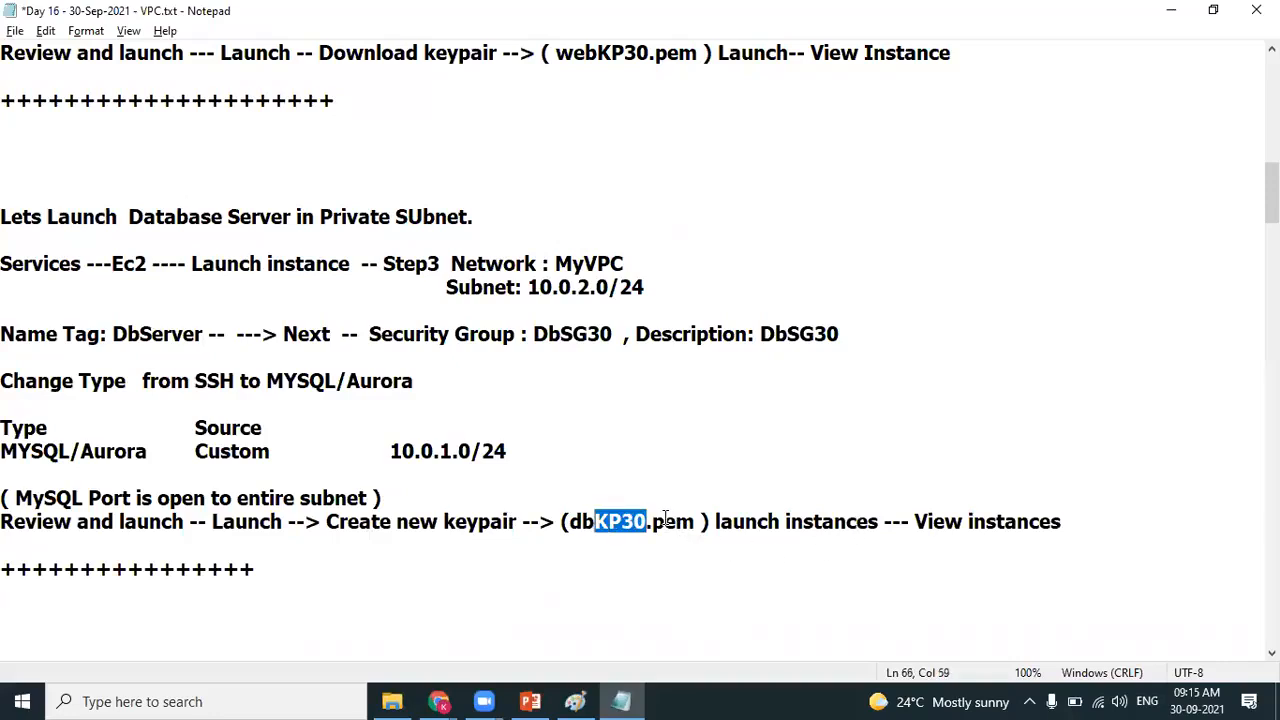
key("alt+Tab")
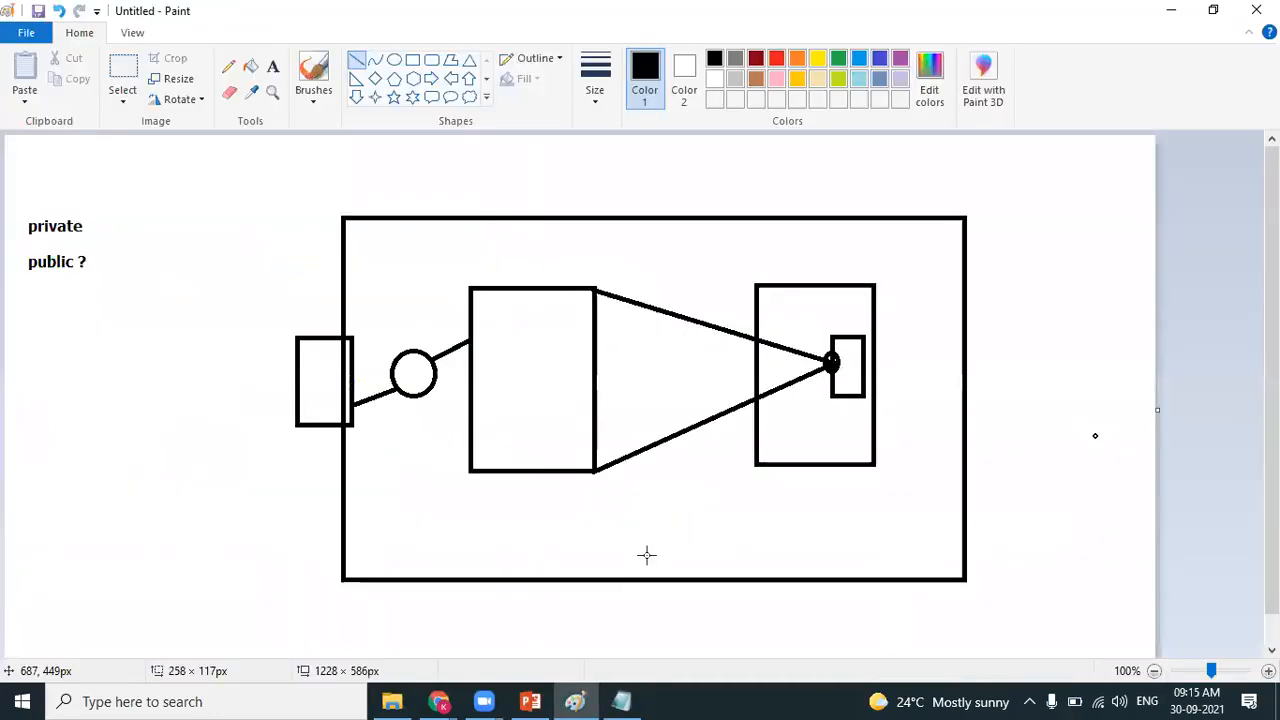
- Switch back to Chrome, name the new key pair dbKP30, and download it as dbKP30.pem into the sunil folder
key("alt+Tab")
key("alt+Tab")
key("ctrl+a")
key("BackSpace")
key("ctrl+v")
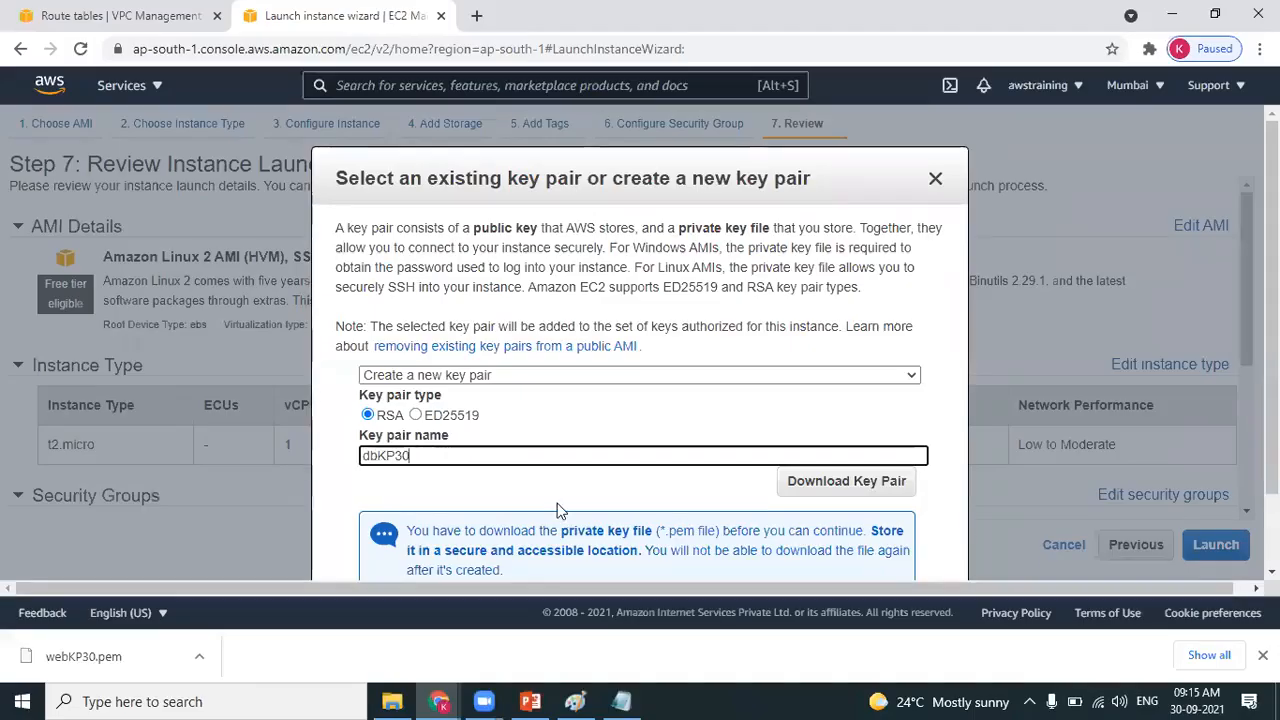
left_click(838, 490)
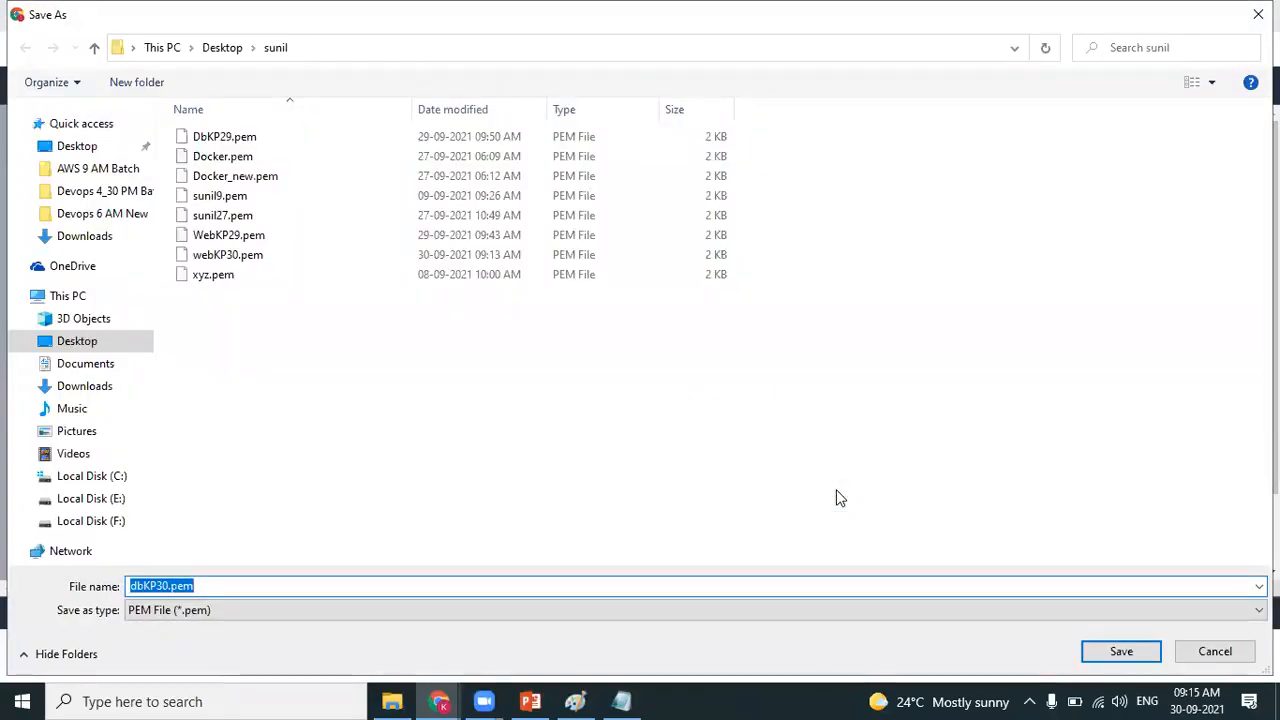
left_click(1118, 654)
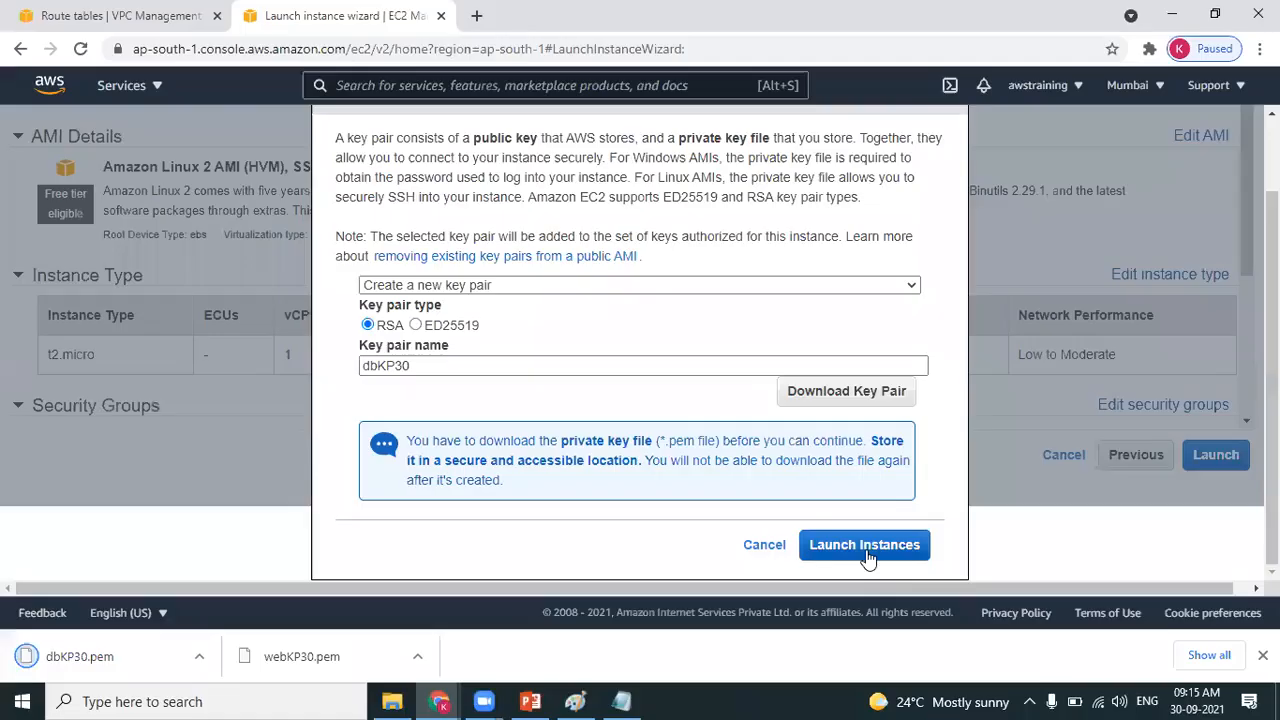
- Launch the database instance and open the instances list
left_click(868, 550)
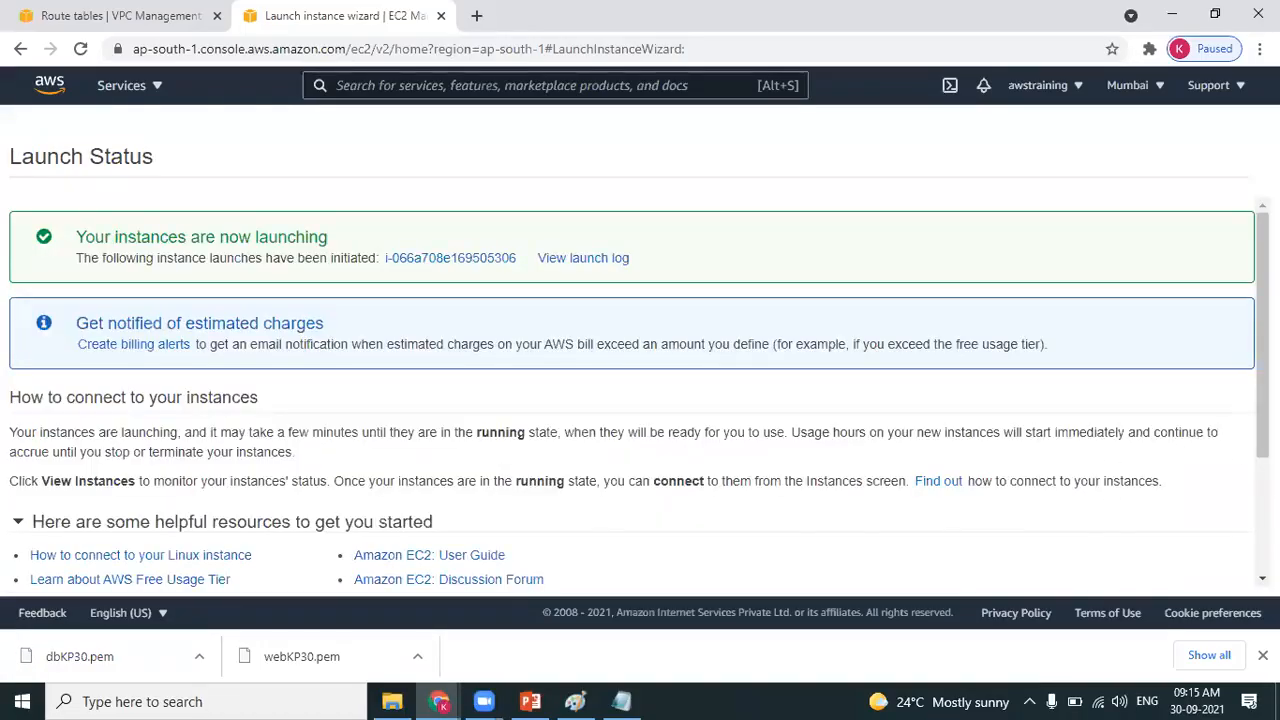
scroll(1262, 430, "down", 1)
scroll(1262, 430, "down", 1)
left_click(1189, 569)
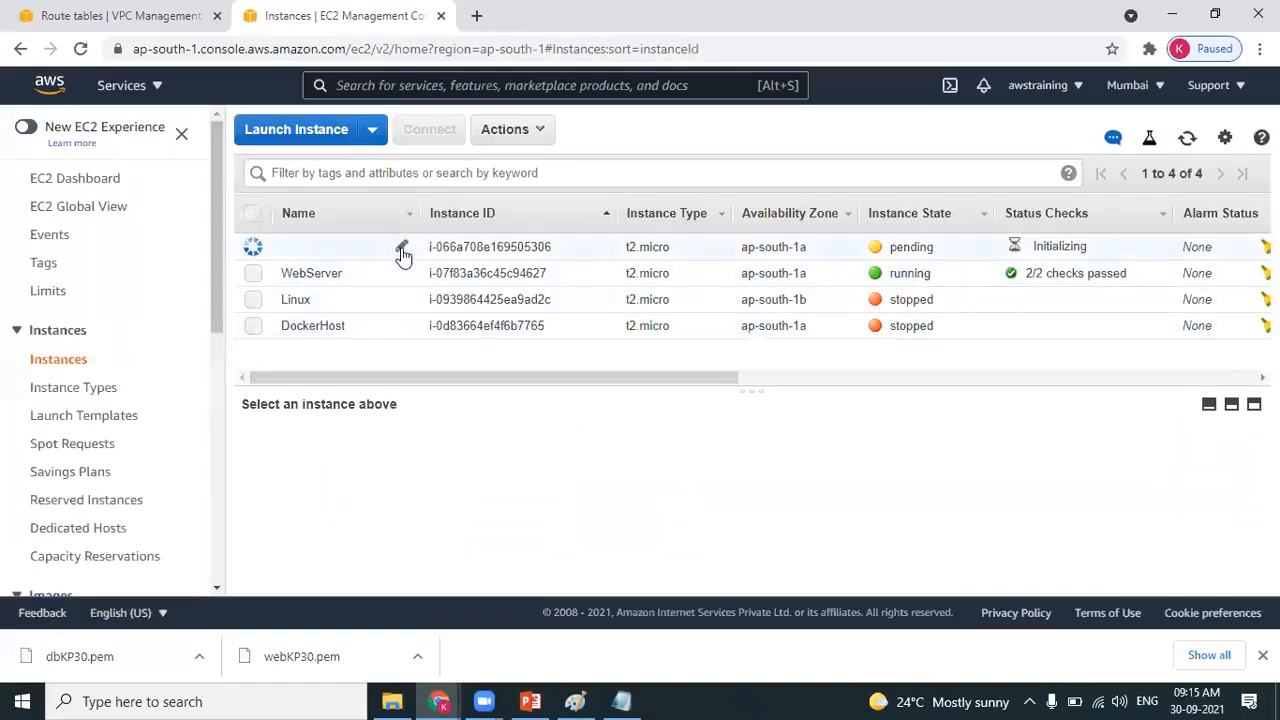
- Name the newly launched instance DbServer
left_click(402, 247)
type("DbServer")
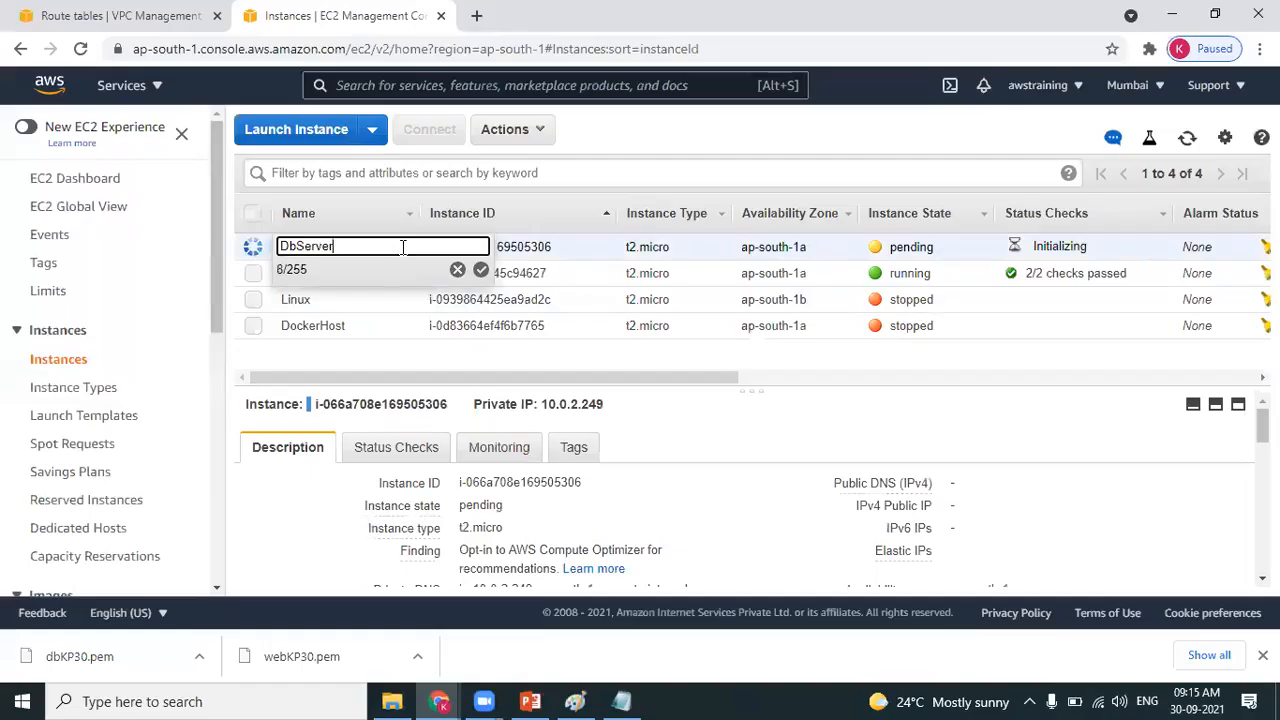
key("Return")
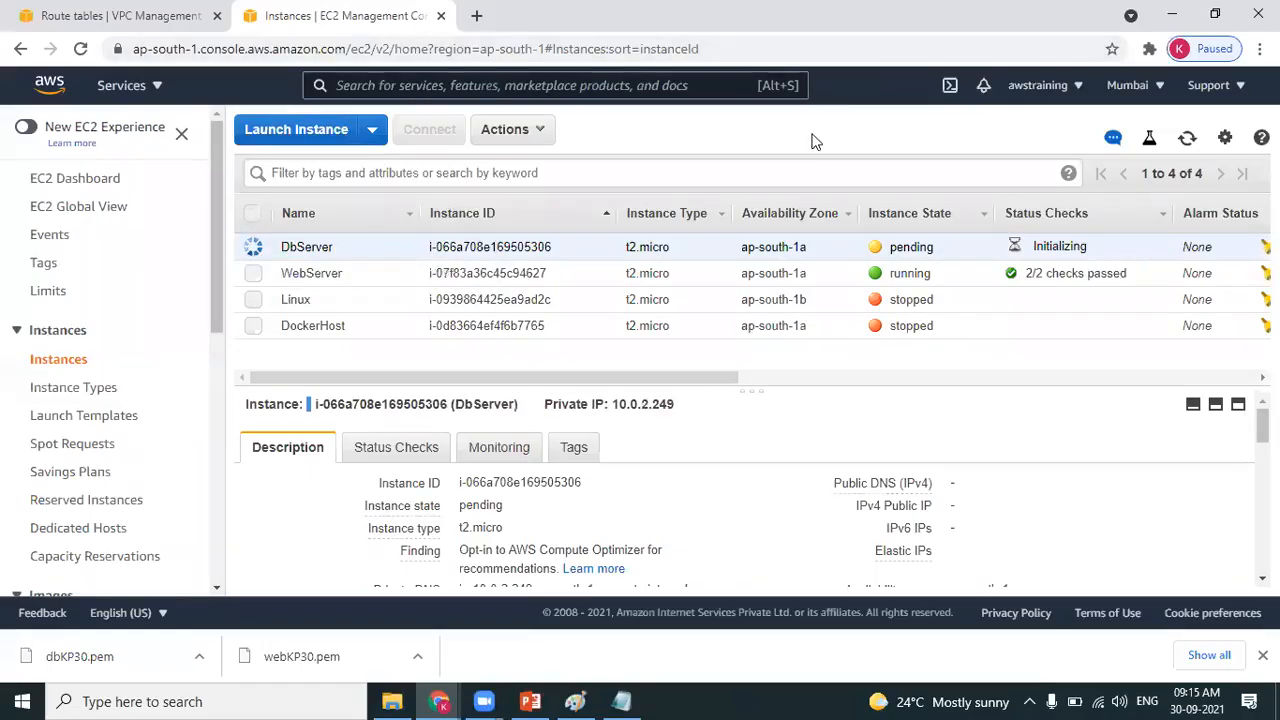
- Switch to the Notepad notes and highlight the line about the web server pulling data from the database server
key("alt+Tab")
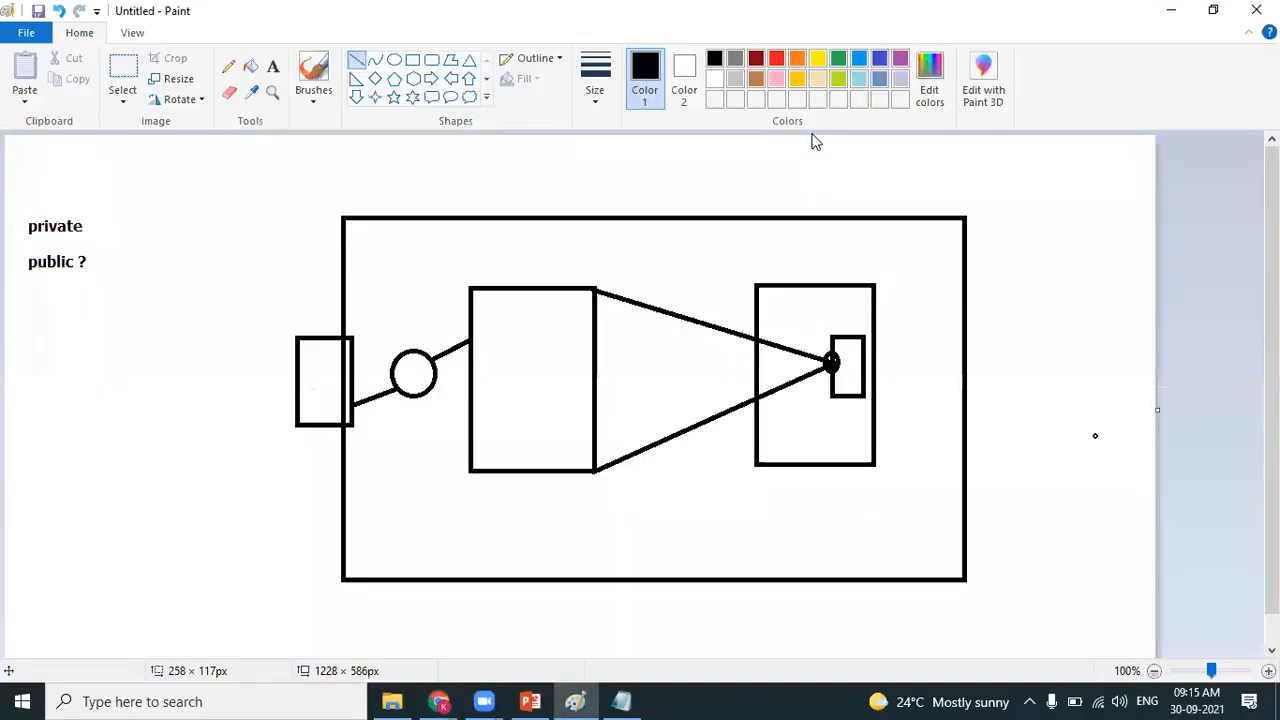
key("alt+Tab")
key("Down")
key("Down")
key("Down")
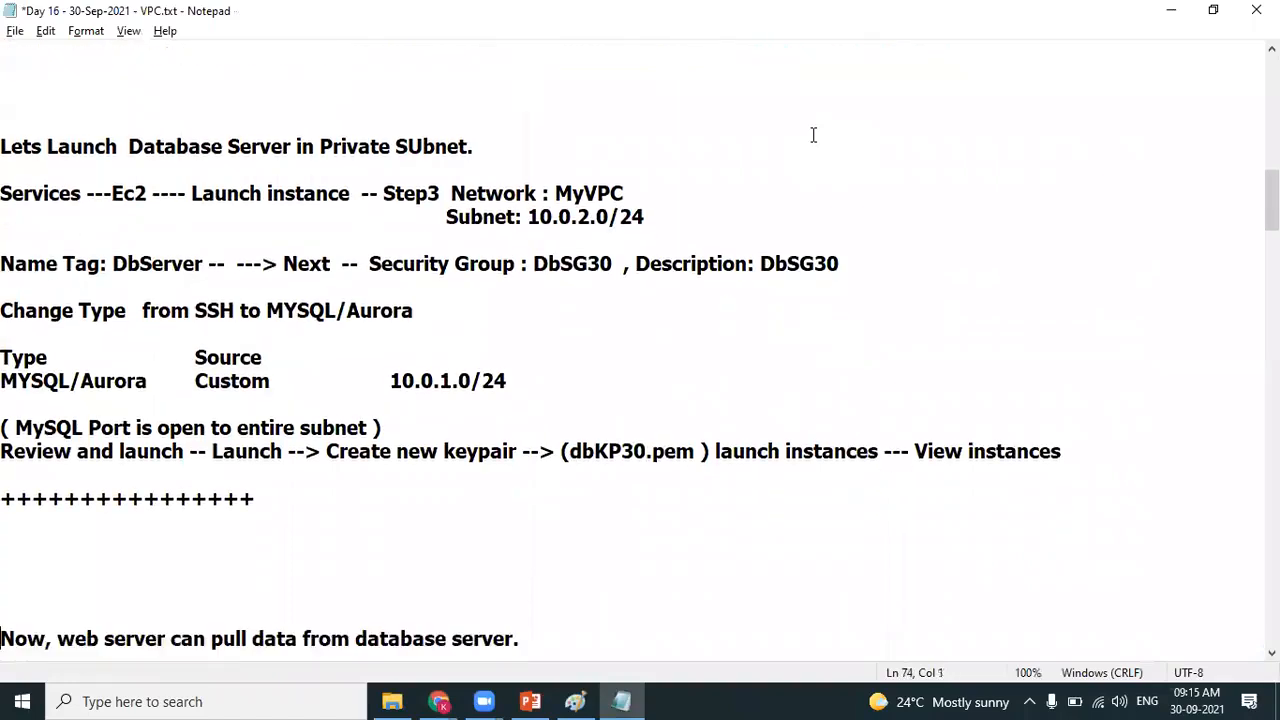
key("Down")
key("Down")
key("Down")
key("Down")
key("Down")
key("Down")
key("Down")
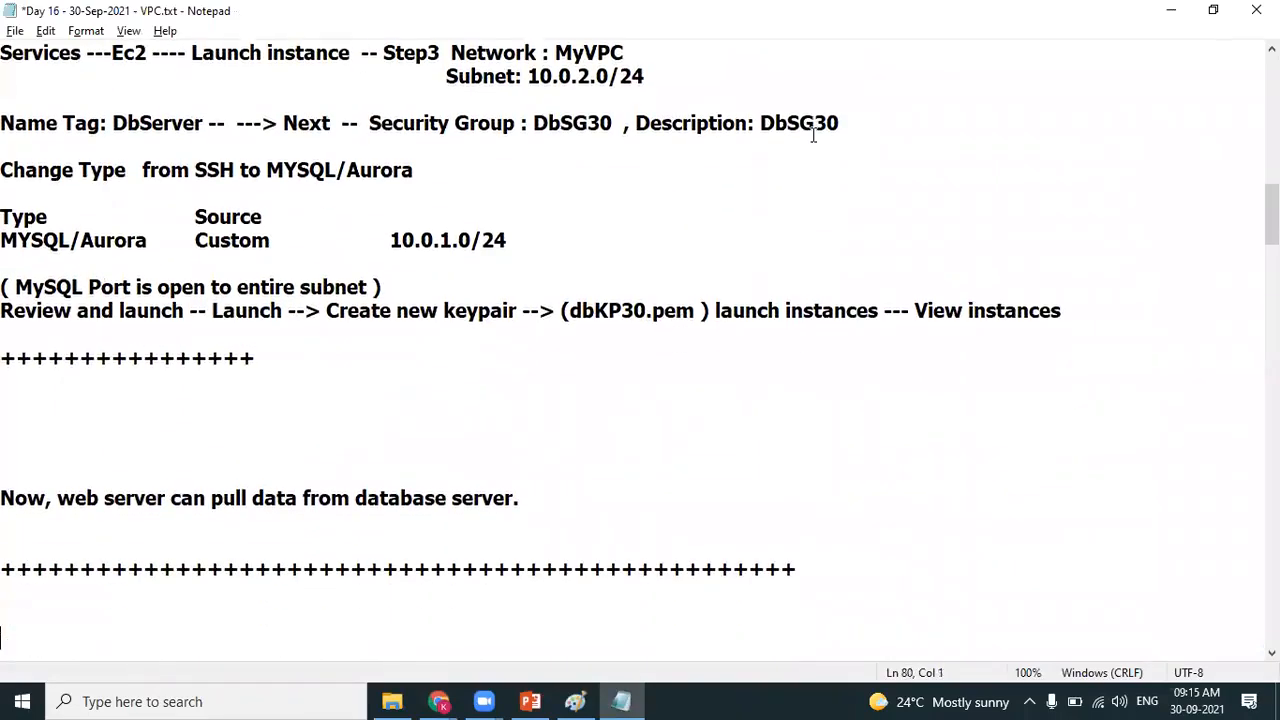
key("Down")
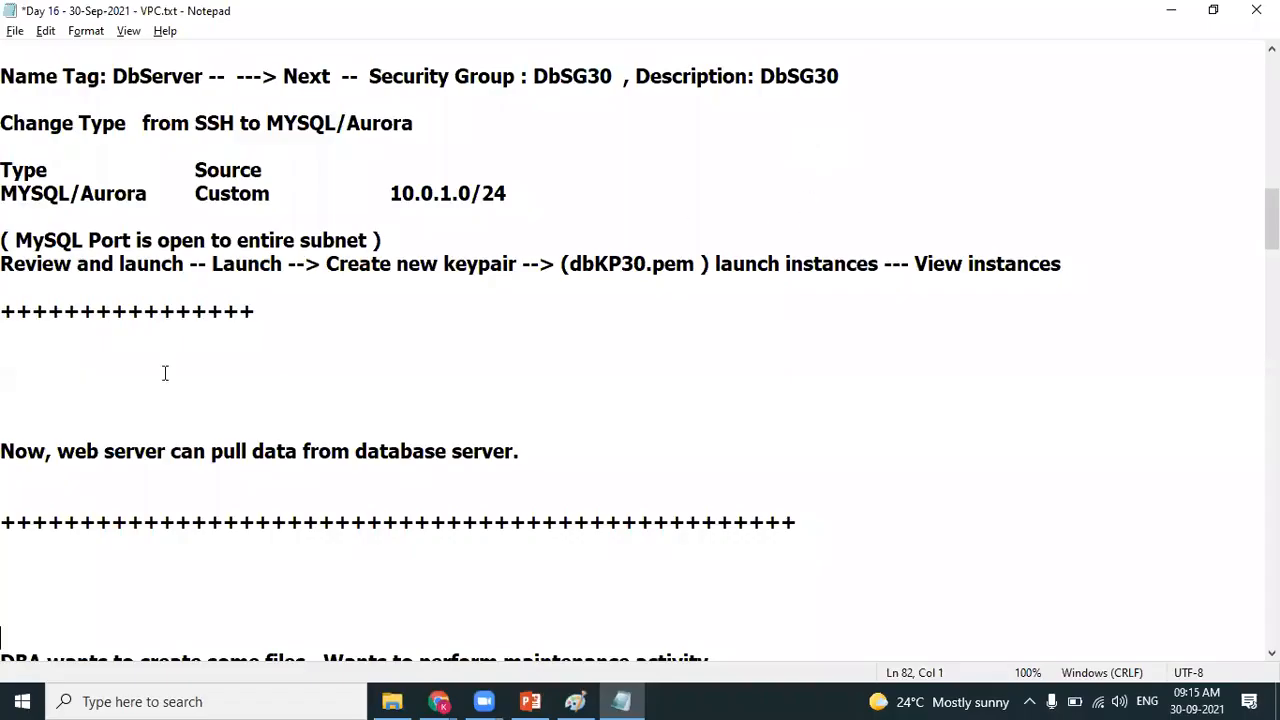
left_click_drag(118, 465, 462, 443)
left_click_drag(137, 426, 548, 463)
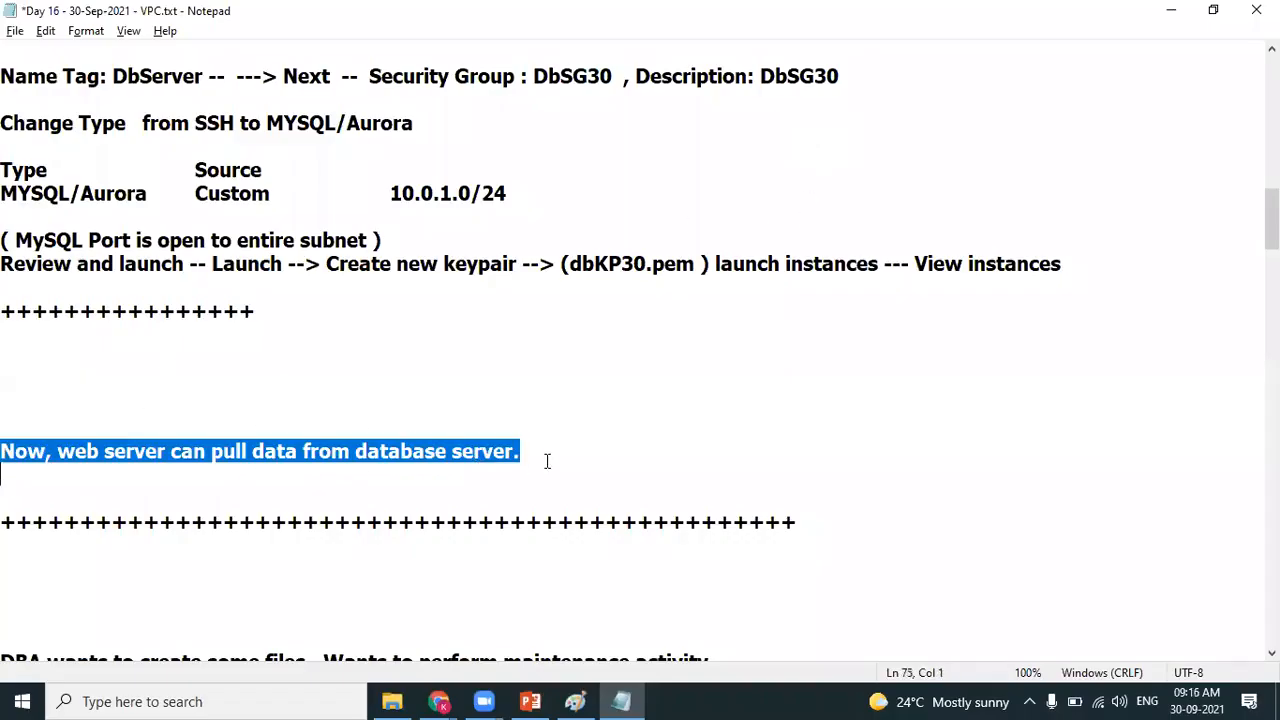
left_click(562, 459)
- Return to Chrome, select only the WebServer instance, and examine its private IP in the instance details
key("alt+Tab")
key("Tab")
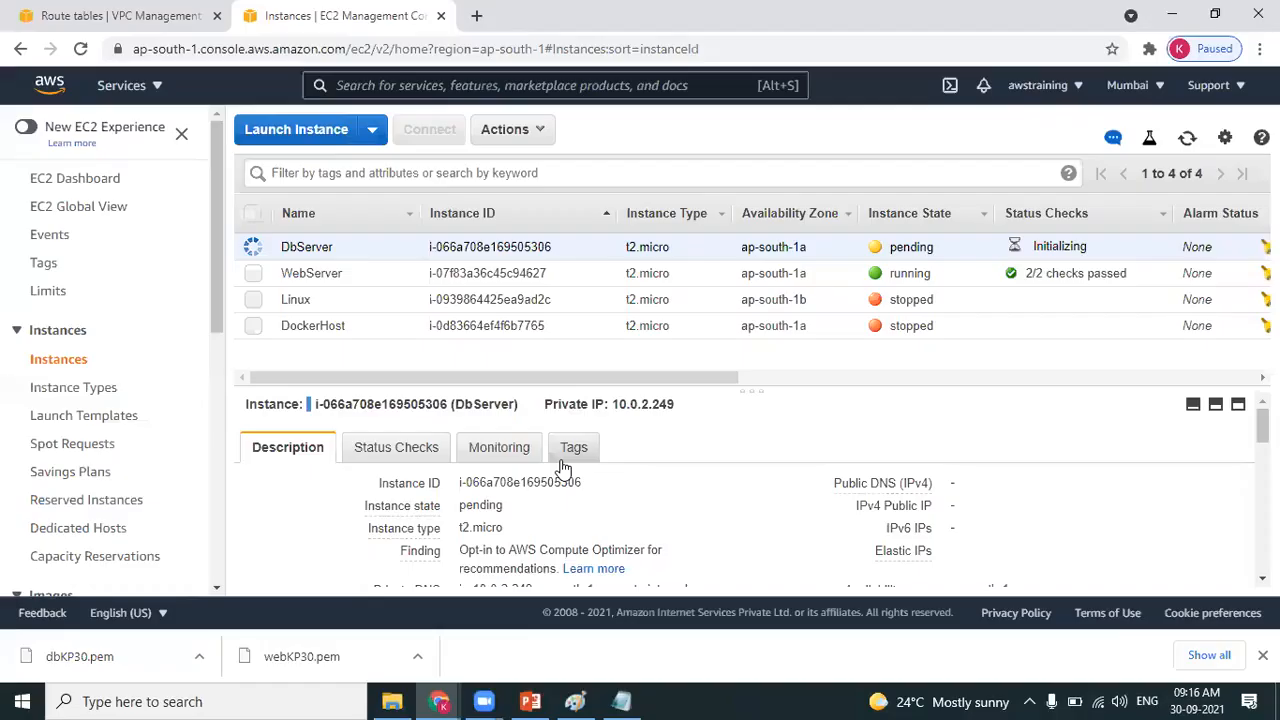
left_click(253, 274)
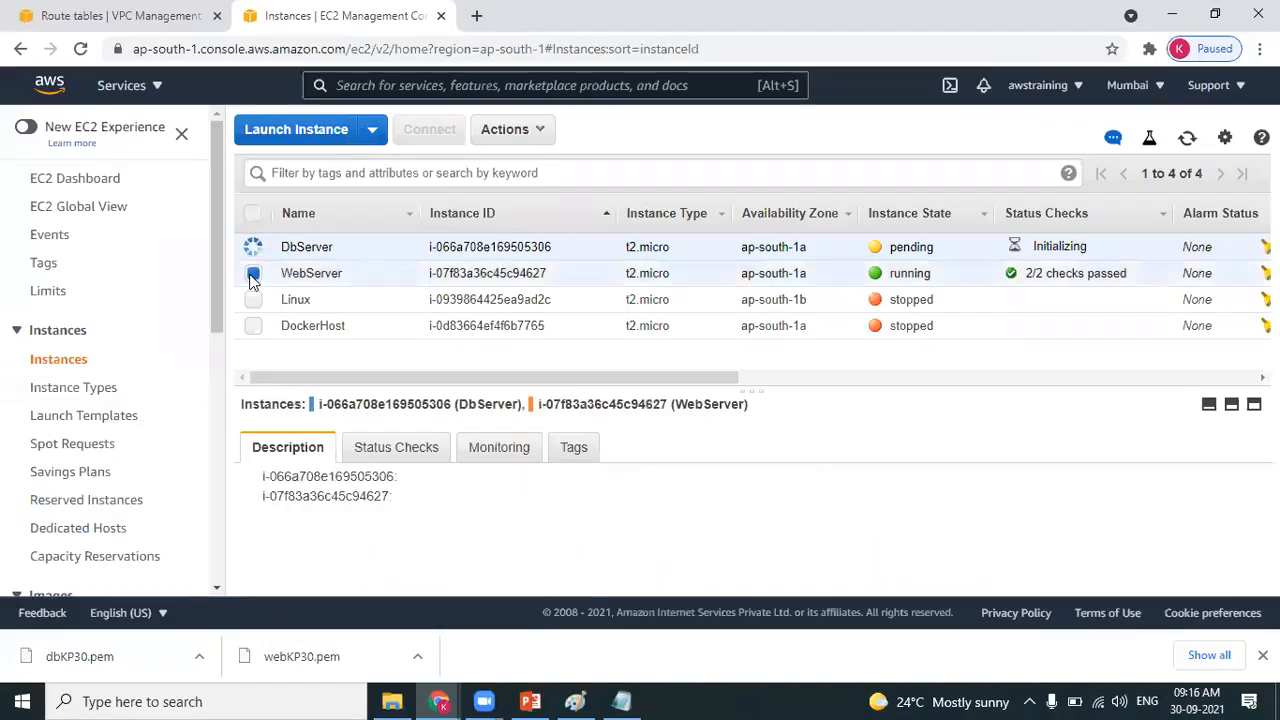
left_click(264, 279)
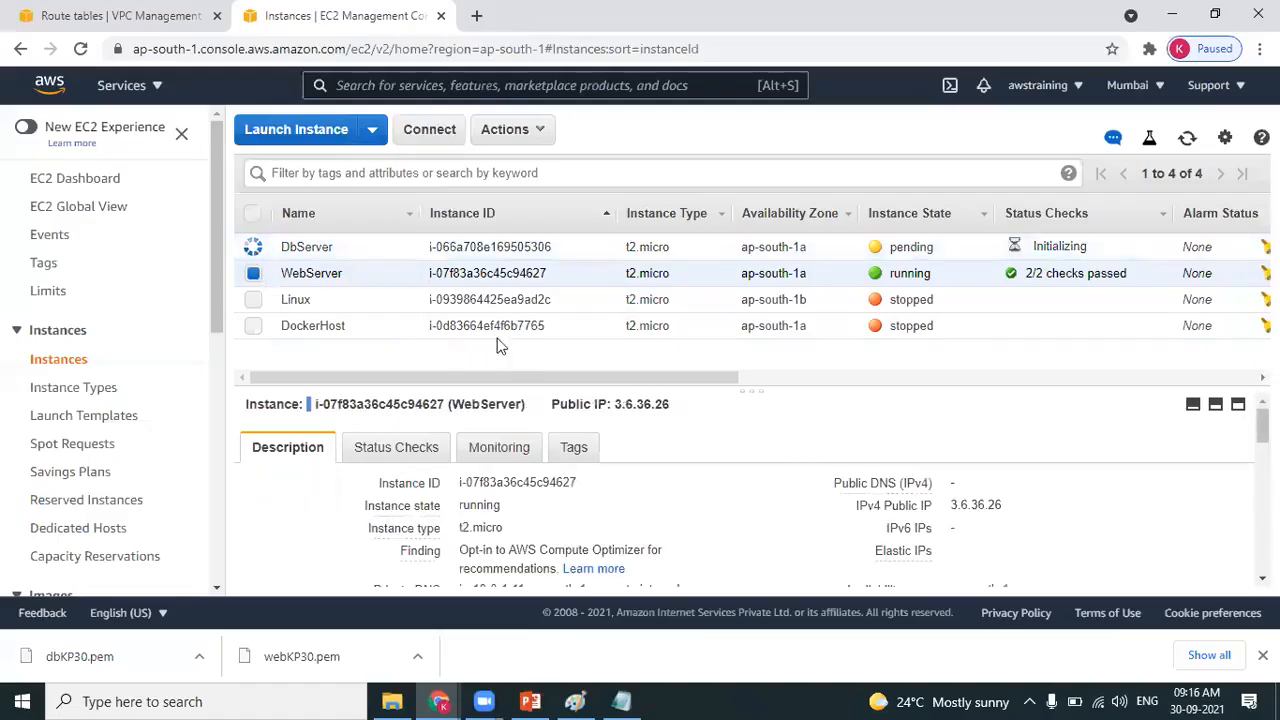
left_click(1262, 578)
scroll(1262, 578, "down", 2)
left_click_drag(487, 540, 510, 540)
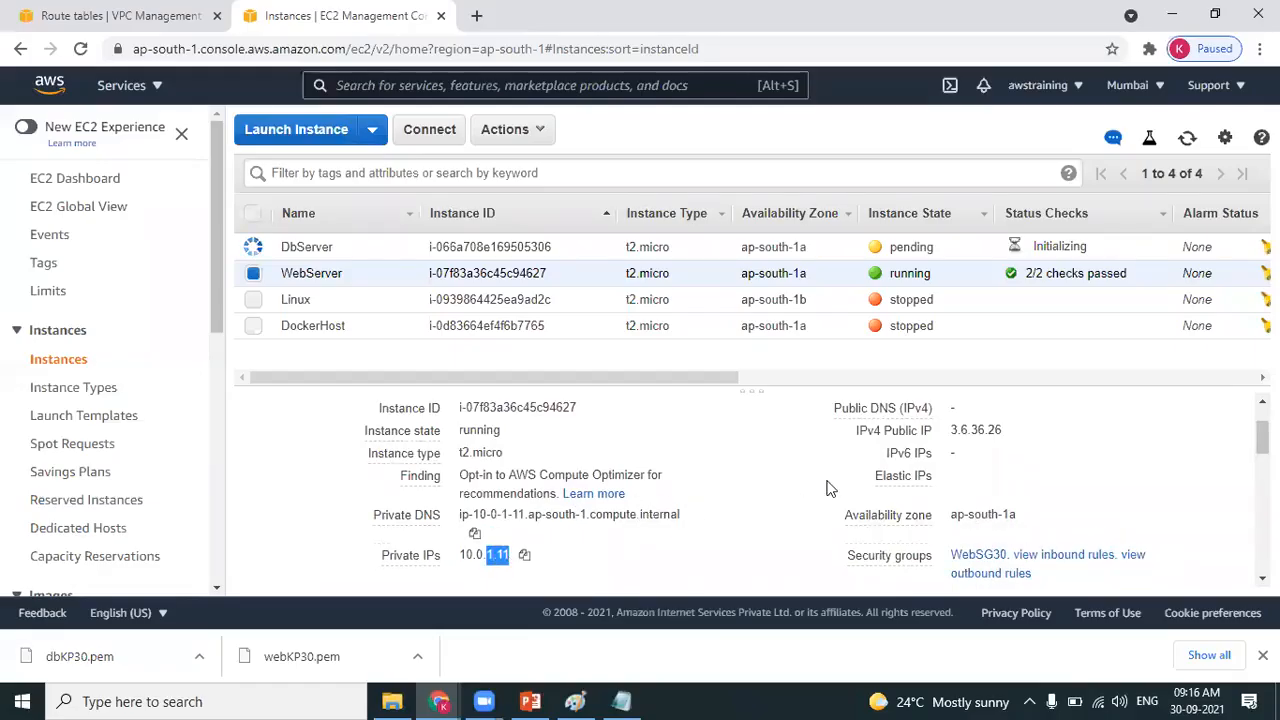
- Copy WebServer's public IP, load it in a new Chrome window to check the website, and close that window
left_click(1018, 432)
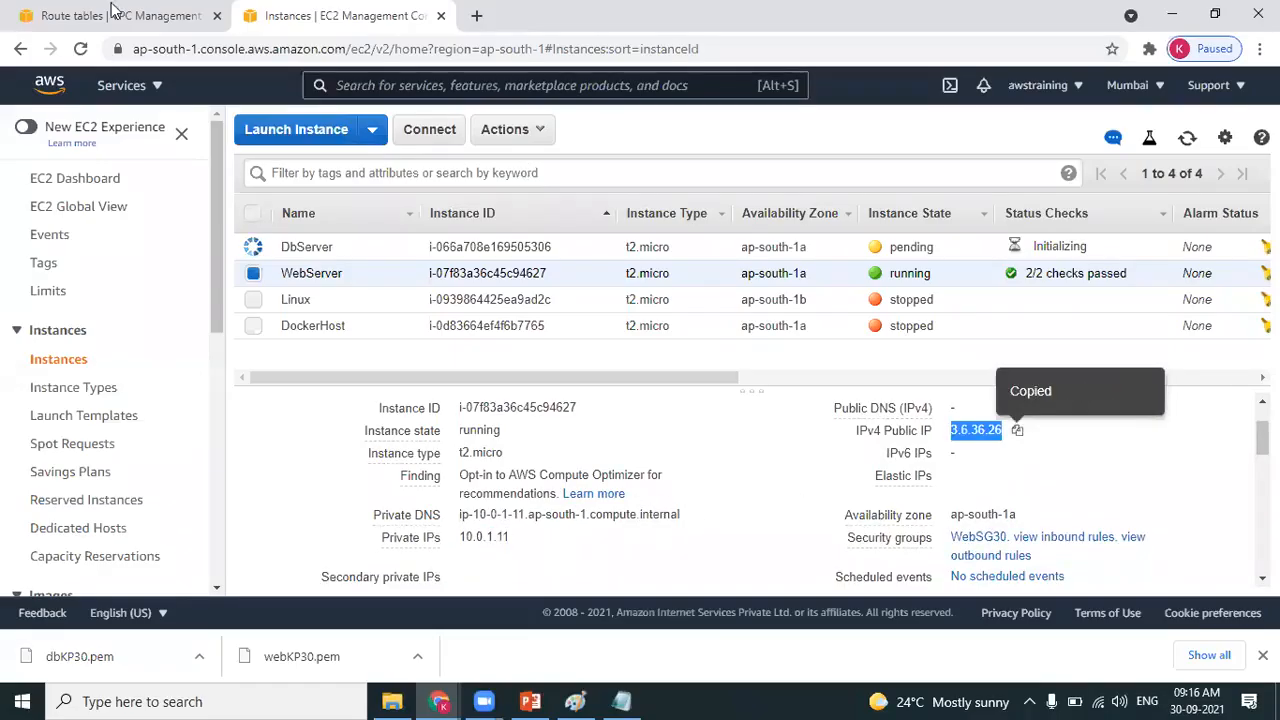
left_click(438, 700)
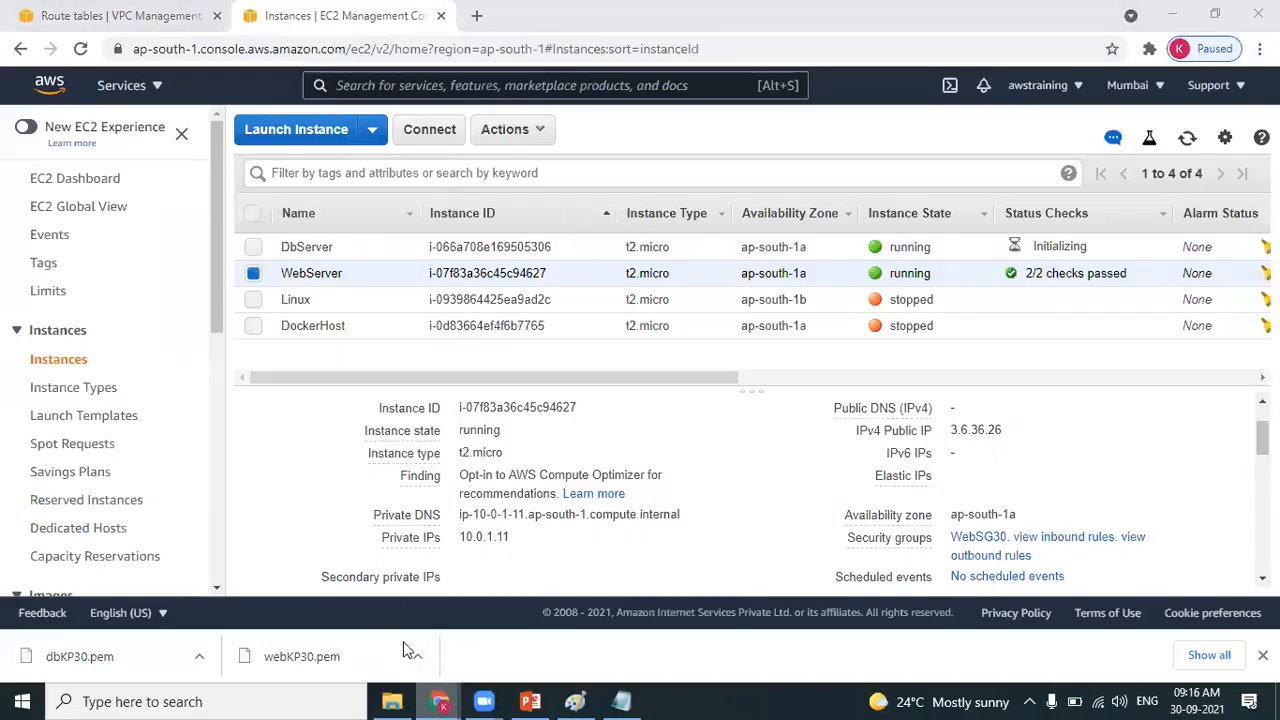
right_click(438, 700)
left_click(420, 529)
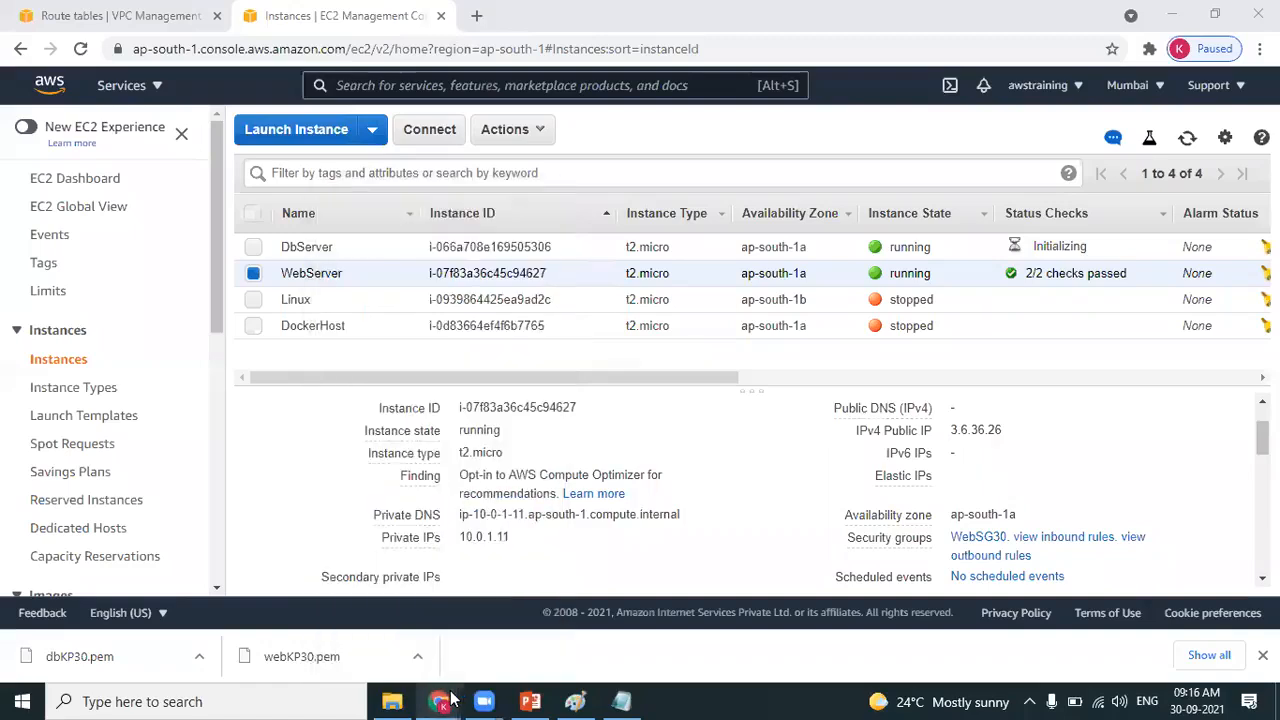
left_click(190, 49)
key("ctrl+v")
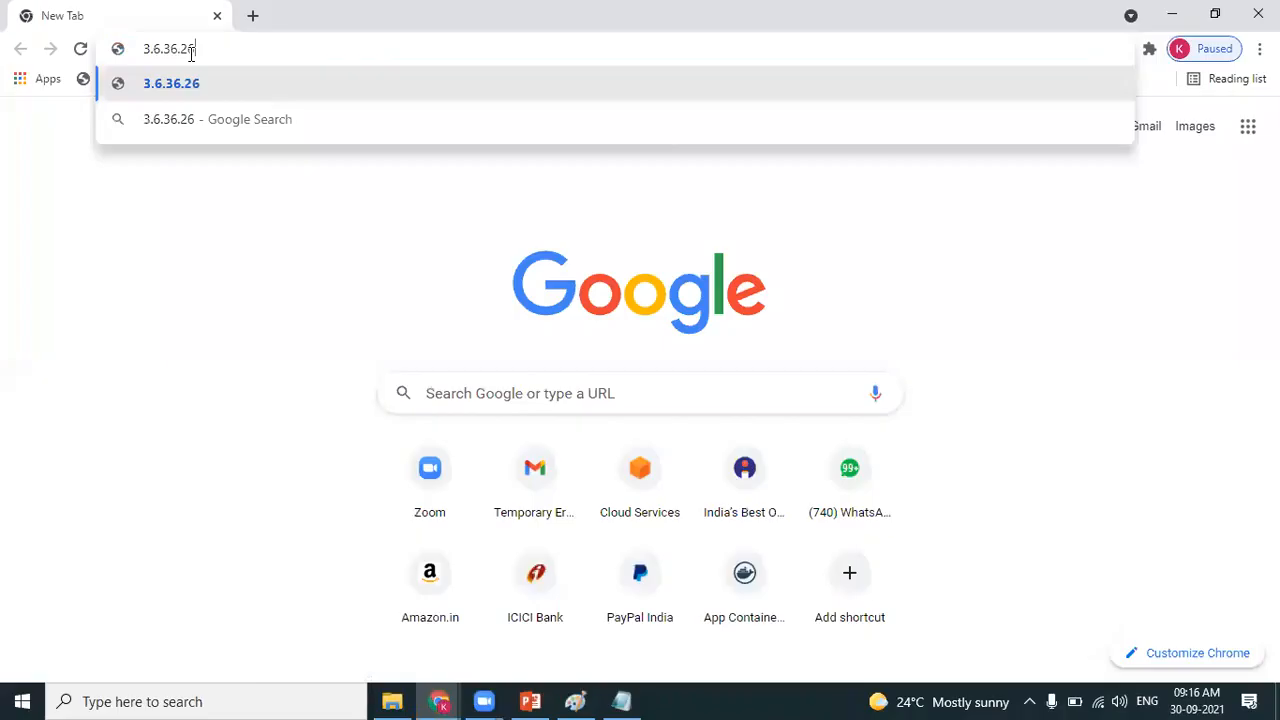
key("Return")
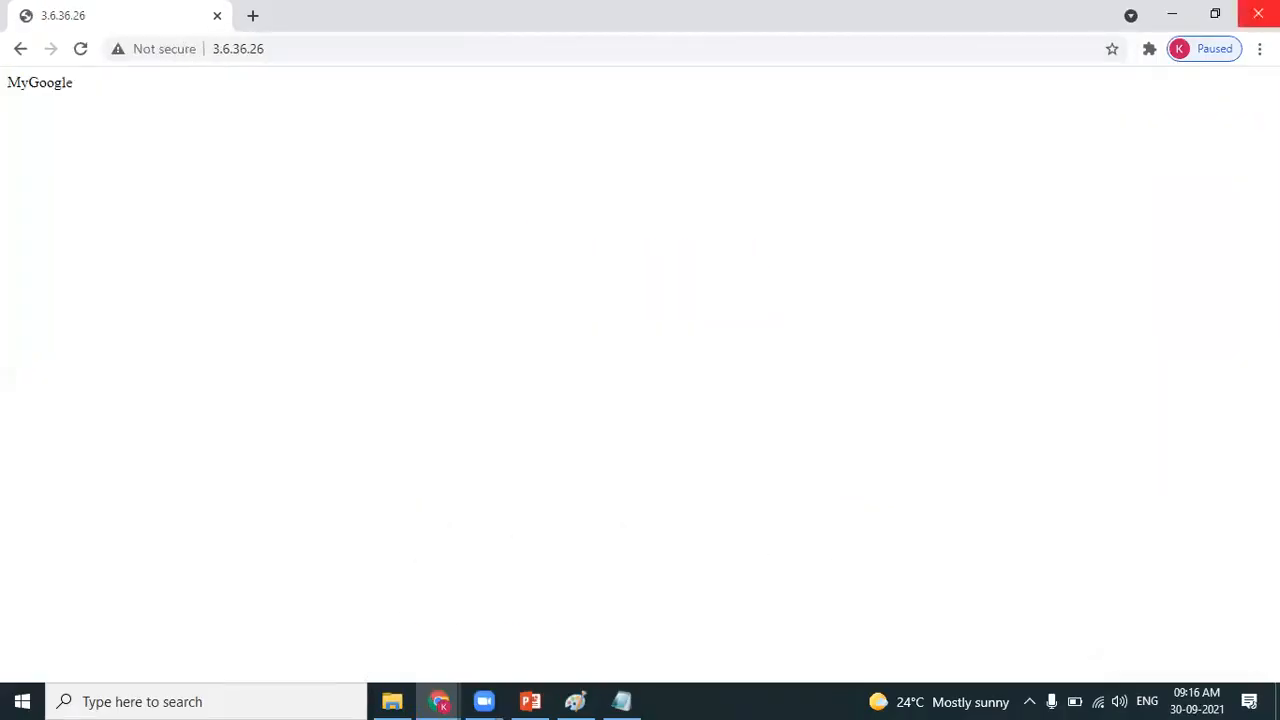
left_click(1258, 14)
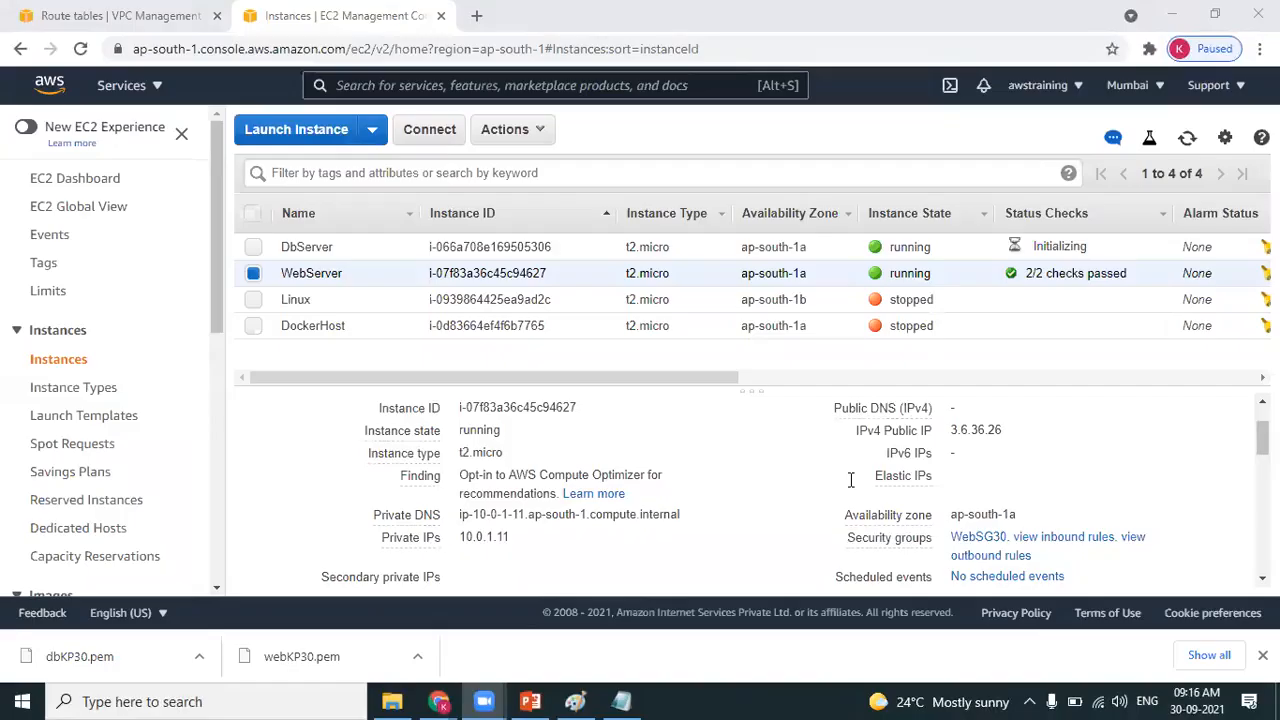
- Load WebServer's public IP in a new browser tab, detach the tab into its own window, and close it
key("alt+Tab")
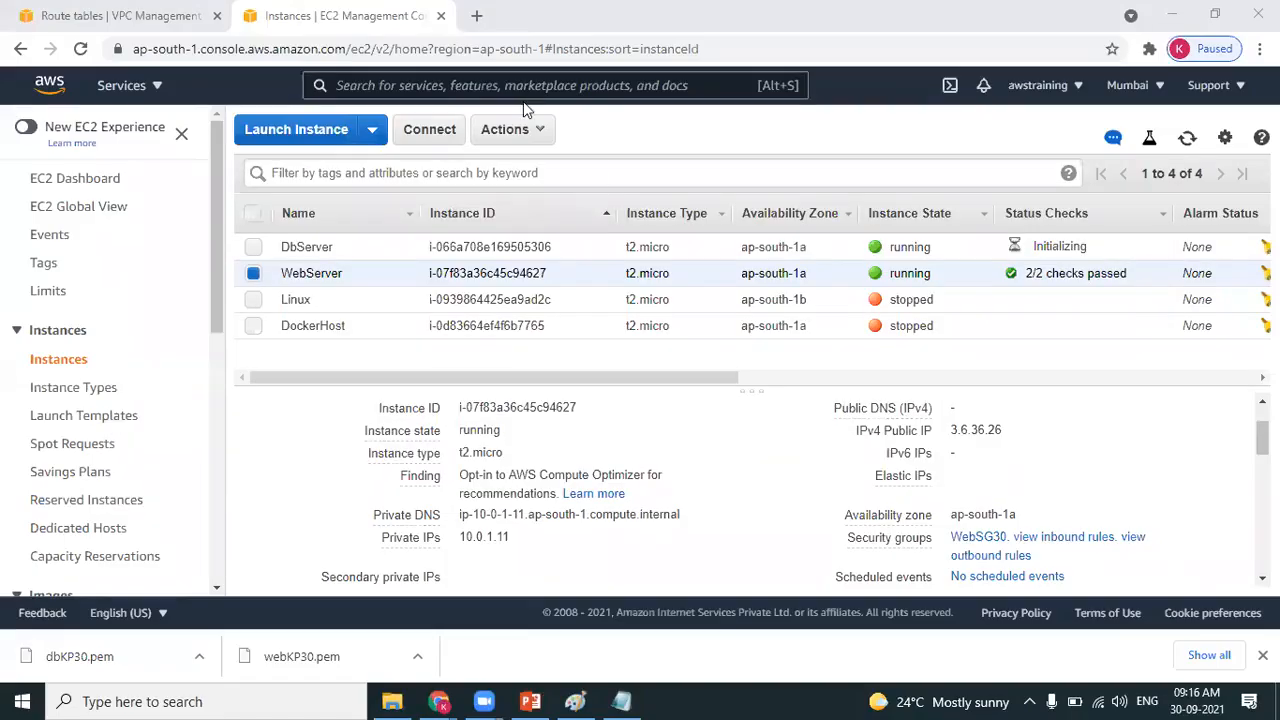
left_click(484, 34)
key("ctrl+v")
key("Return")
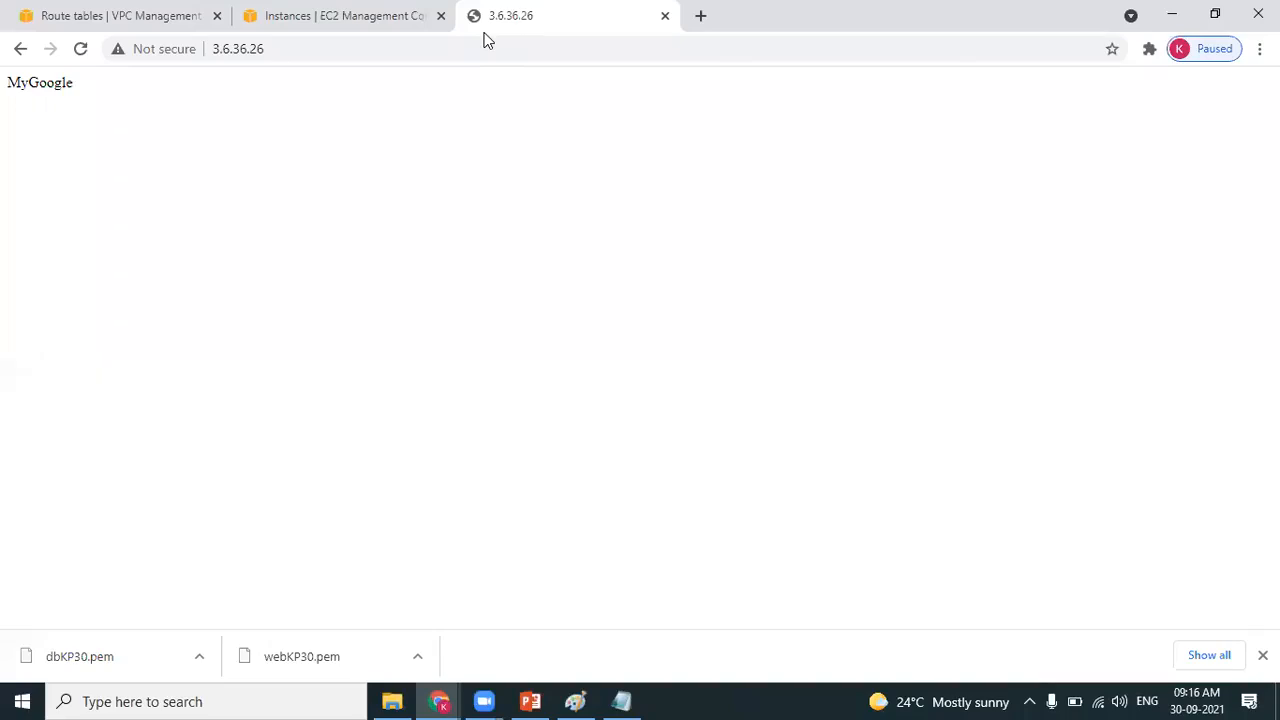
left_click_drag(486, 40, 1108, 130)
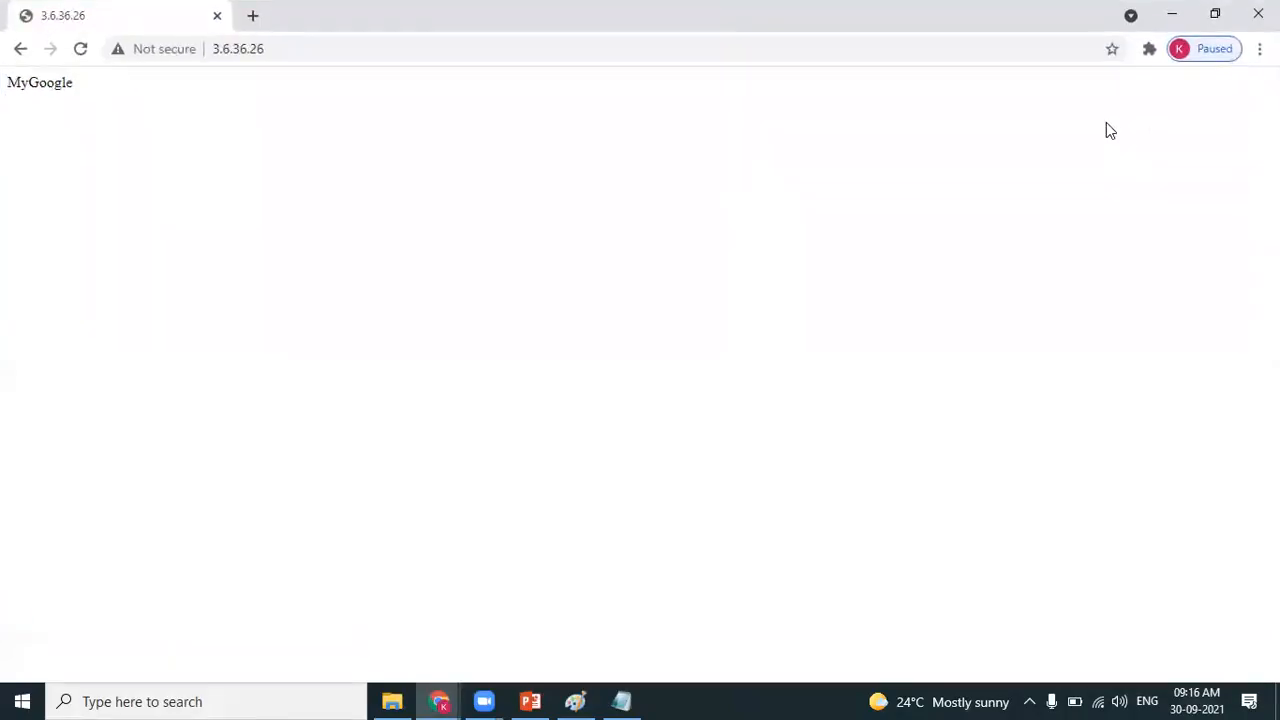
left_click(1258, 14)
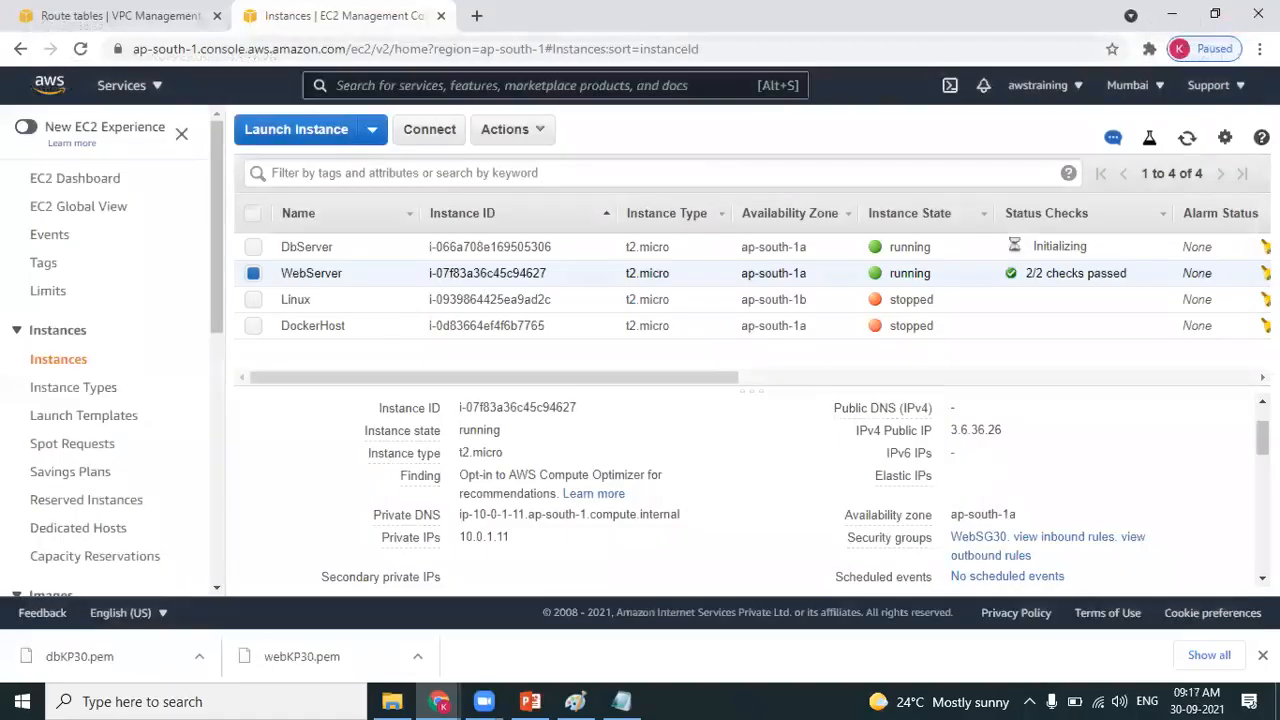
left_click(975, 107)
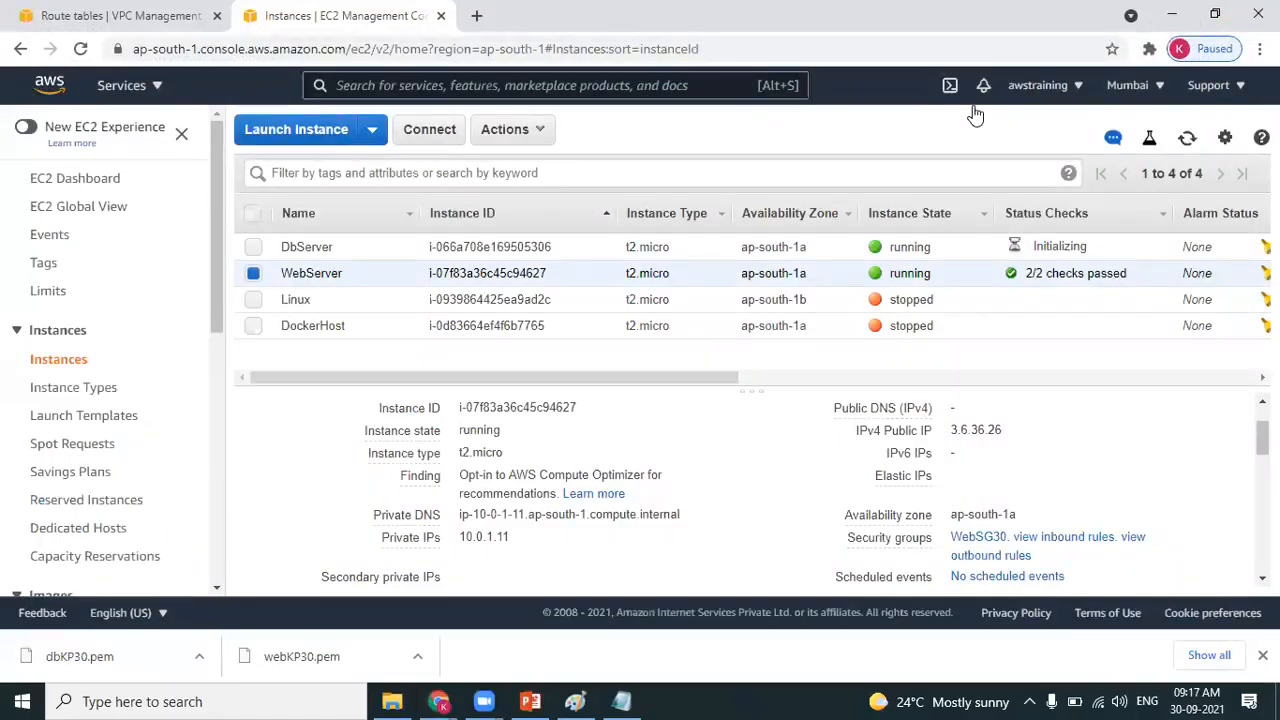
- Switch to the Notepad notes and read on to the section about DBA access and the Bastion server
key("alt+Tab")
key("alt+Tab")
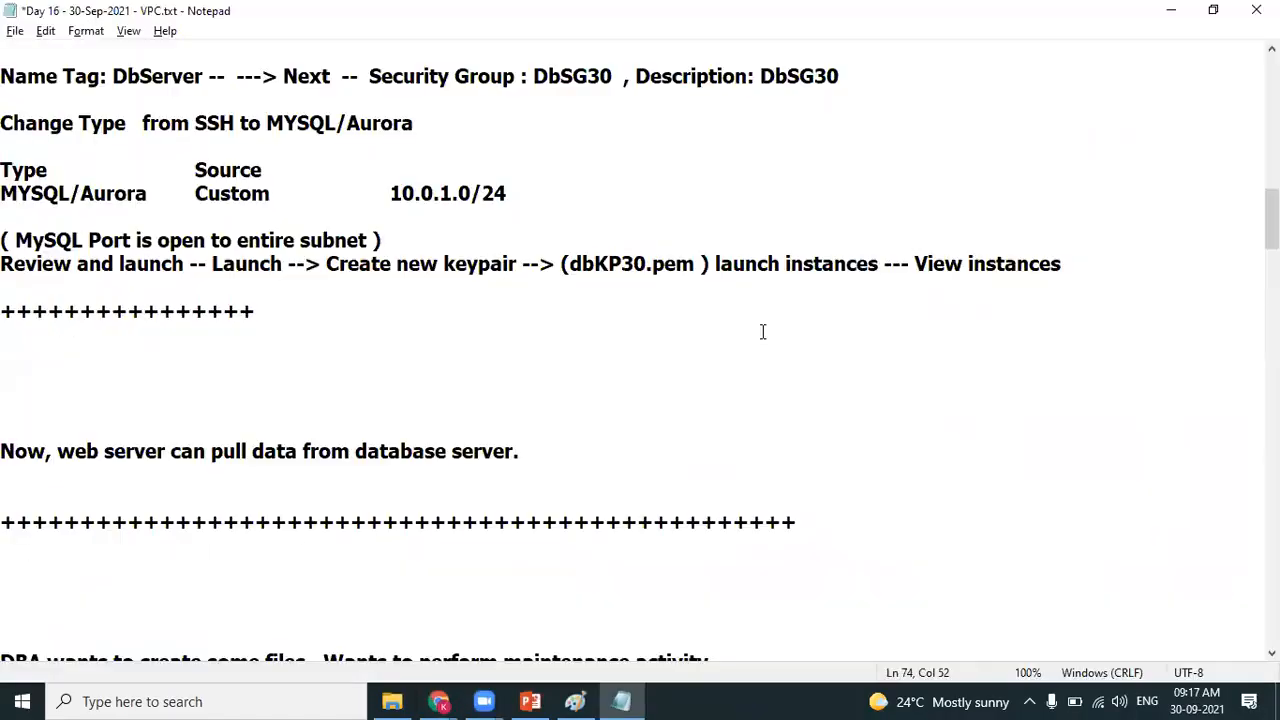
key("Down")
key("Down")
key("Down")
key("Down")
key("Down")
key("Down")
key("Down")
key("Down")
key("Down")
key("Down")
key("Down")
key("Down")
key("Down")
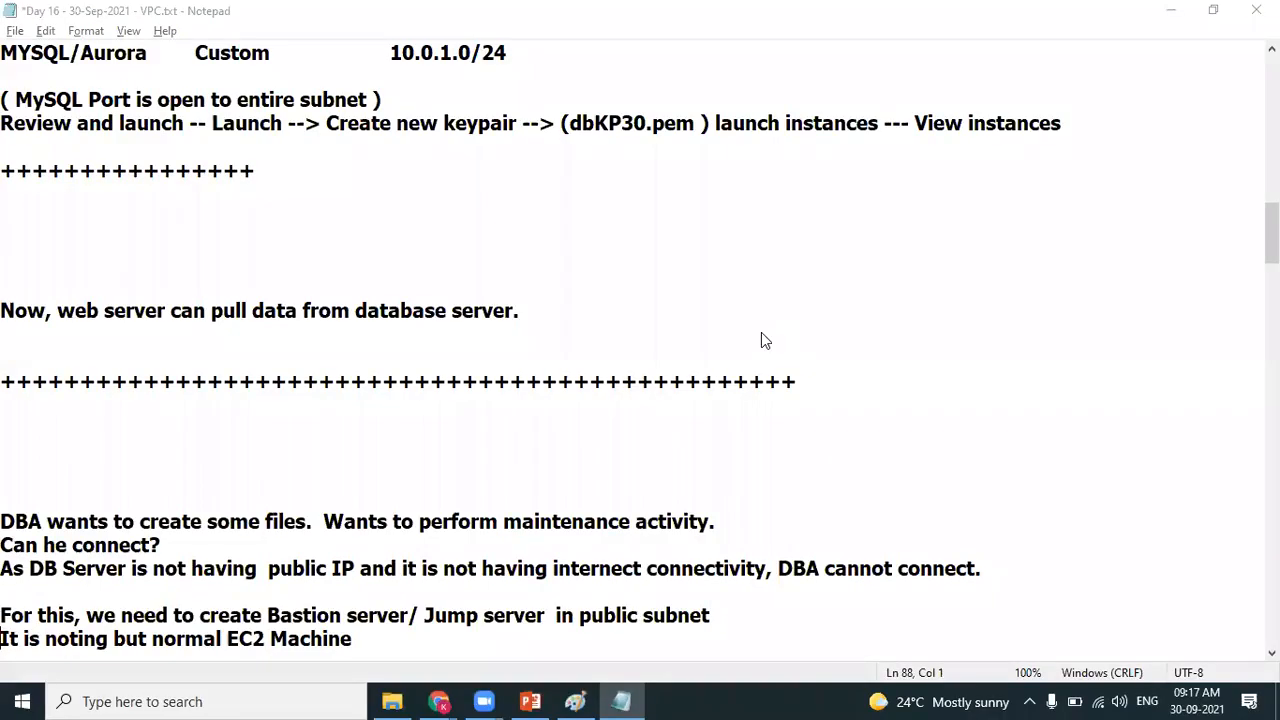
- Switch to the Paint diagram and add the text label myVPC above the large outer box
key("alt+Tab")
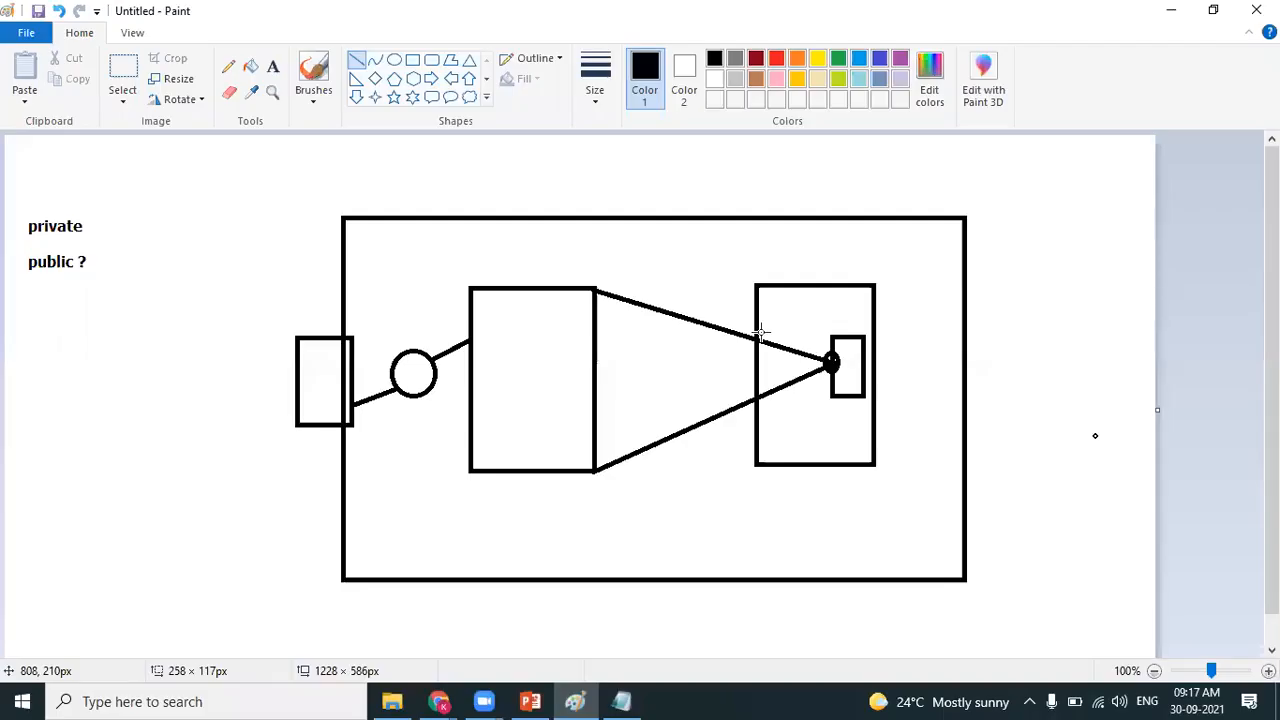
left_click(272, 68)
type("yVPC")
left_click(128, 497)
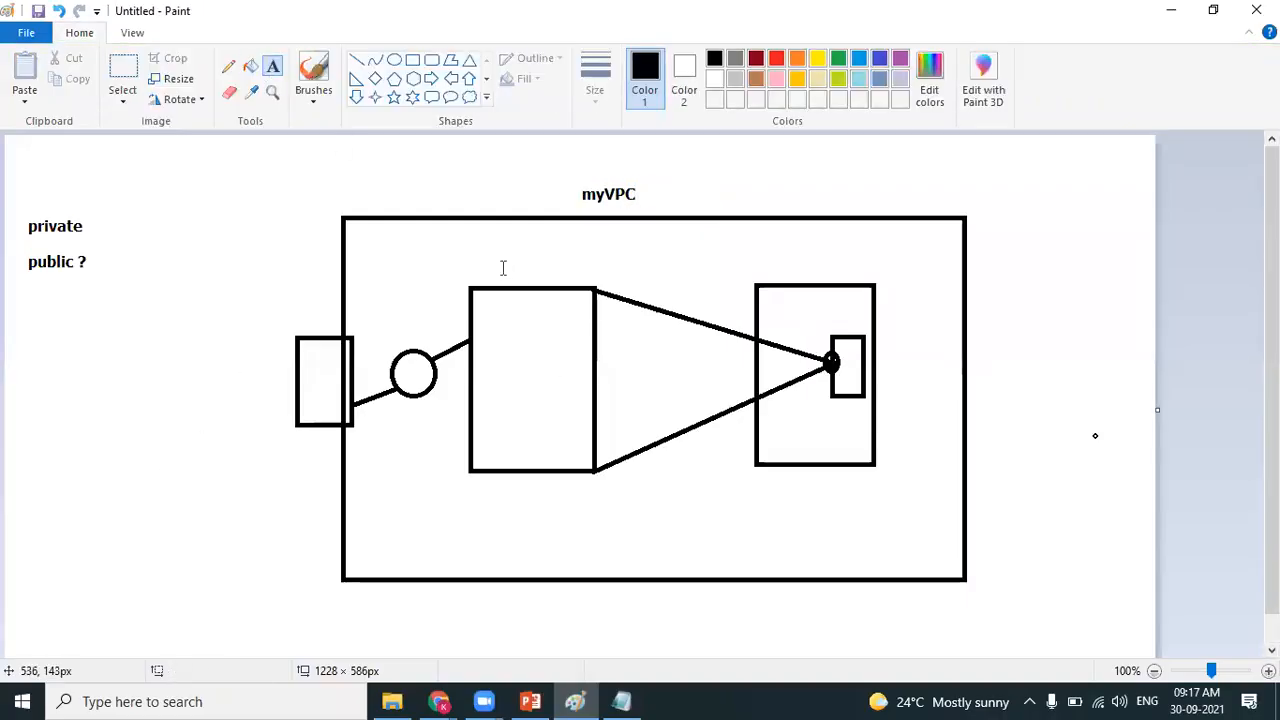
- Label the public subnet box WebSN and the private subnet box DbSN with text above each box
left_click_drag(480, 260, 615, 283)
type("WebSN")
left_click_drag(767, 257, 900, 284)
type("DbS")
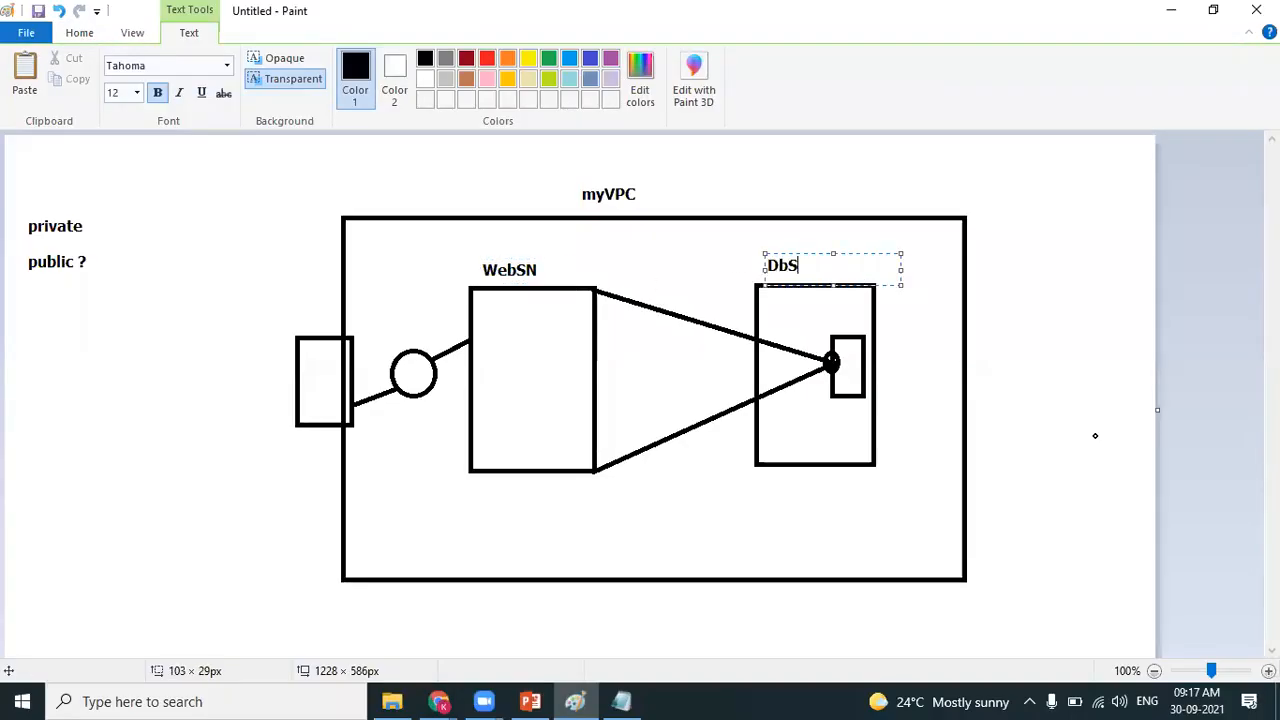
type("N")
left_click(1076, 402)
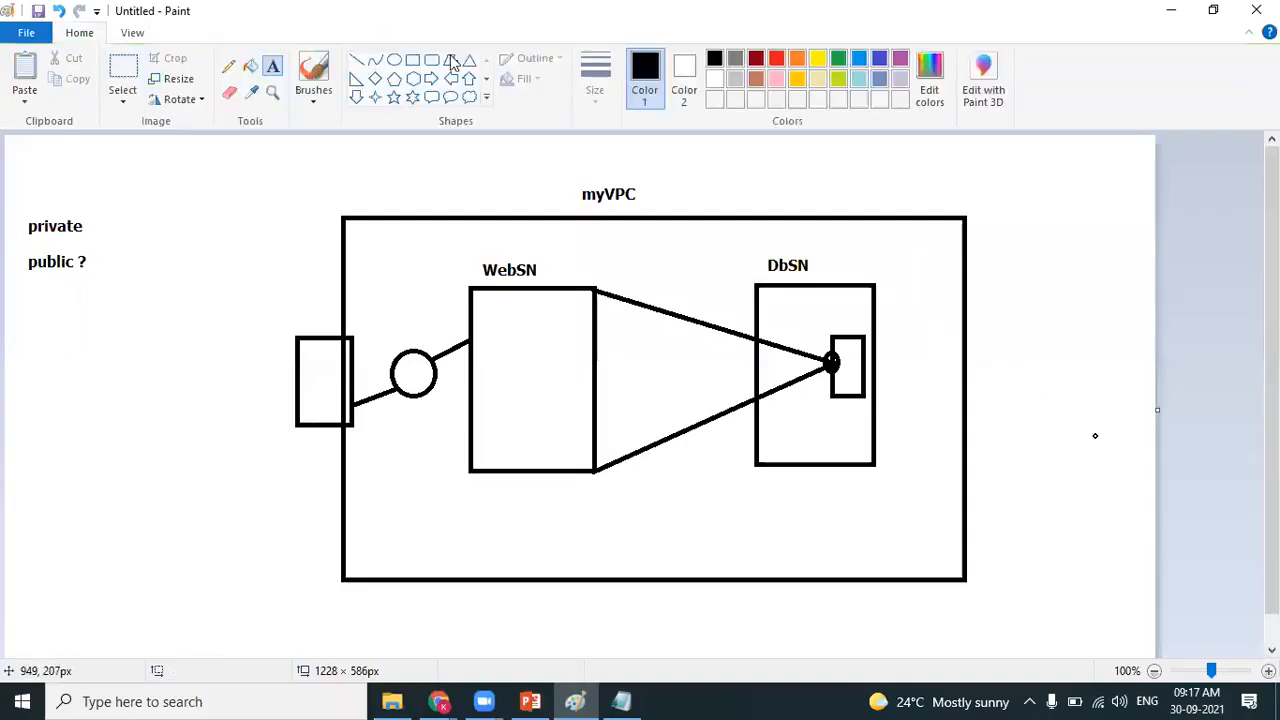
- Add the text IGW, one letter per line, inside the gateway box on the VPC's border
left_click_drag(302, 347, 336, 419)
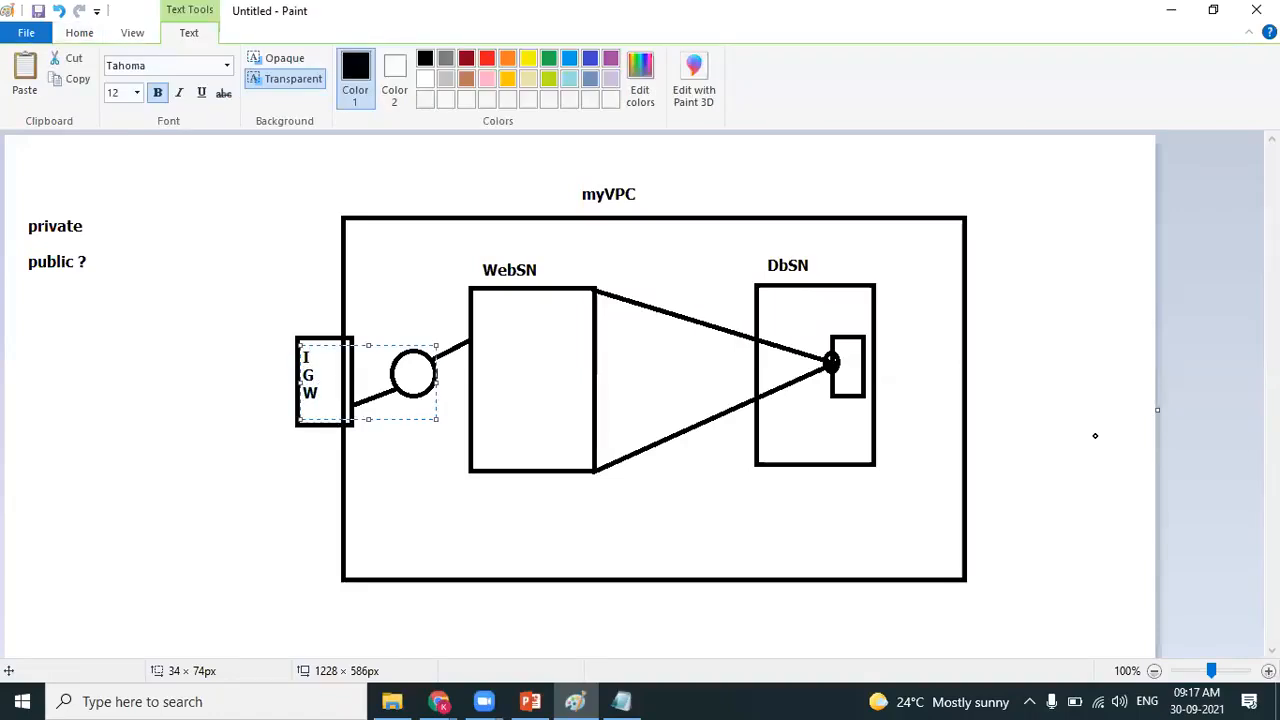
left_click(271, 500)
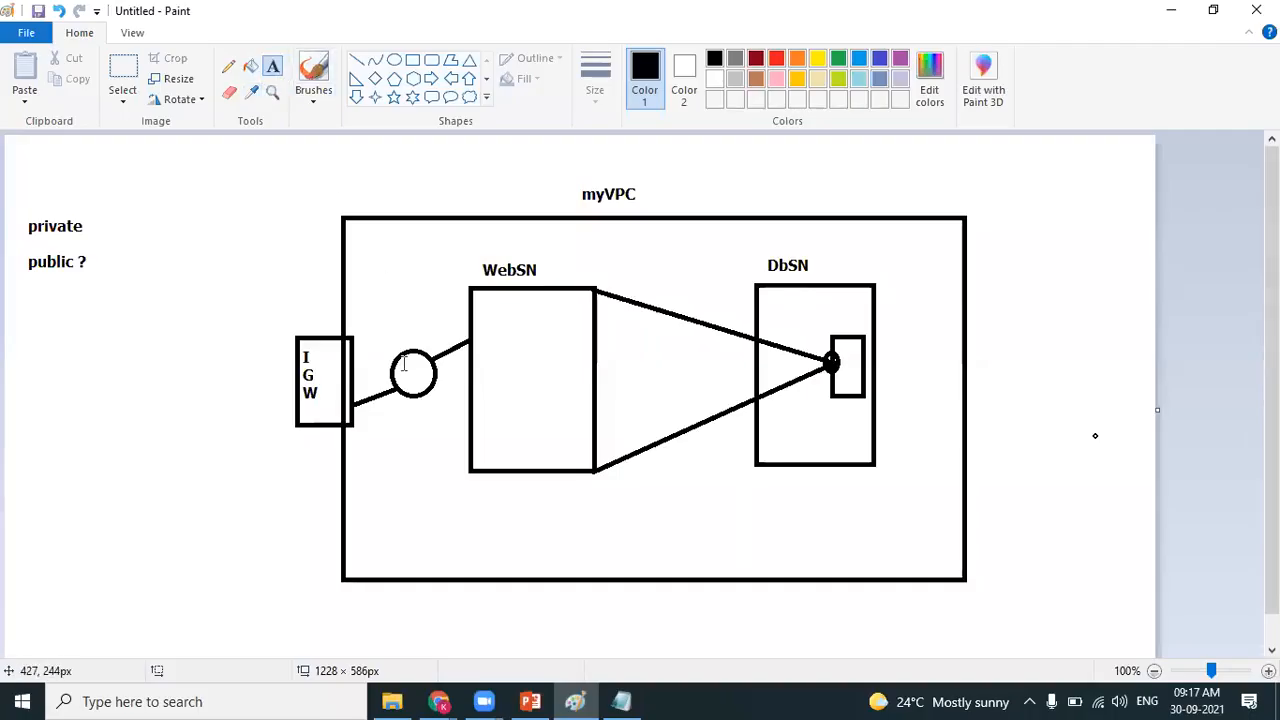
- Label the circle between the gateway and WebSN as RT and draw a server rectangle about 40 × 62 px inside the WebSN box
left_click_drag(403, 363, 415, 389)
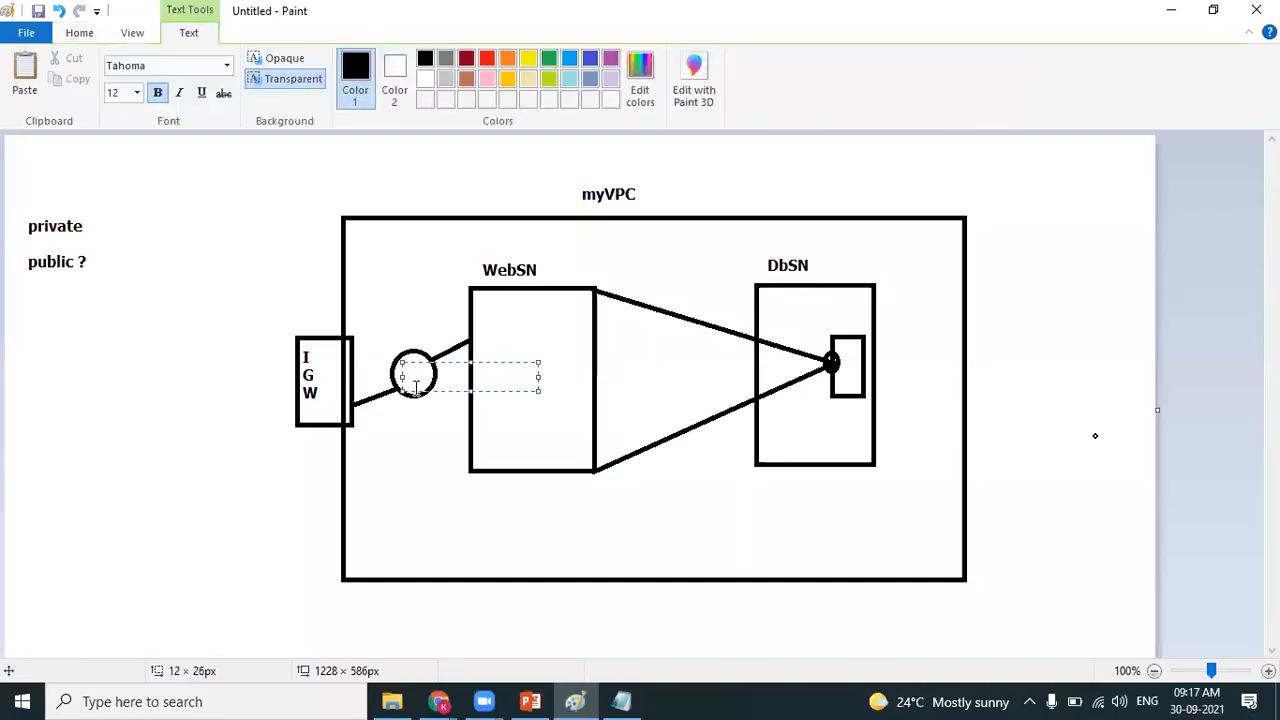
left_click(250, 487)
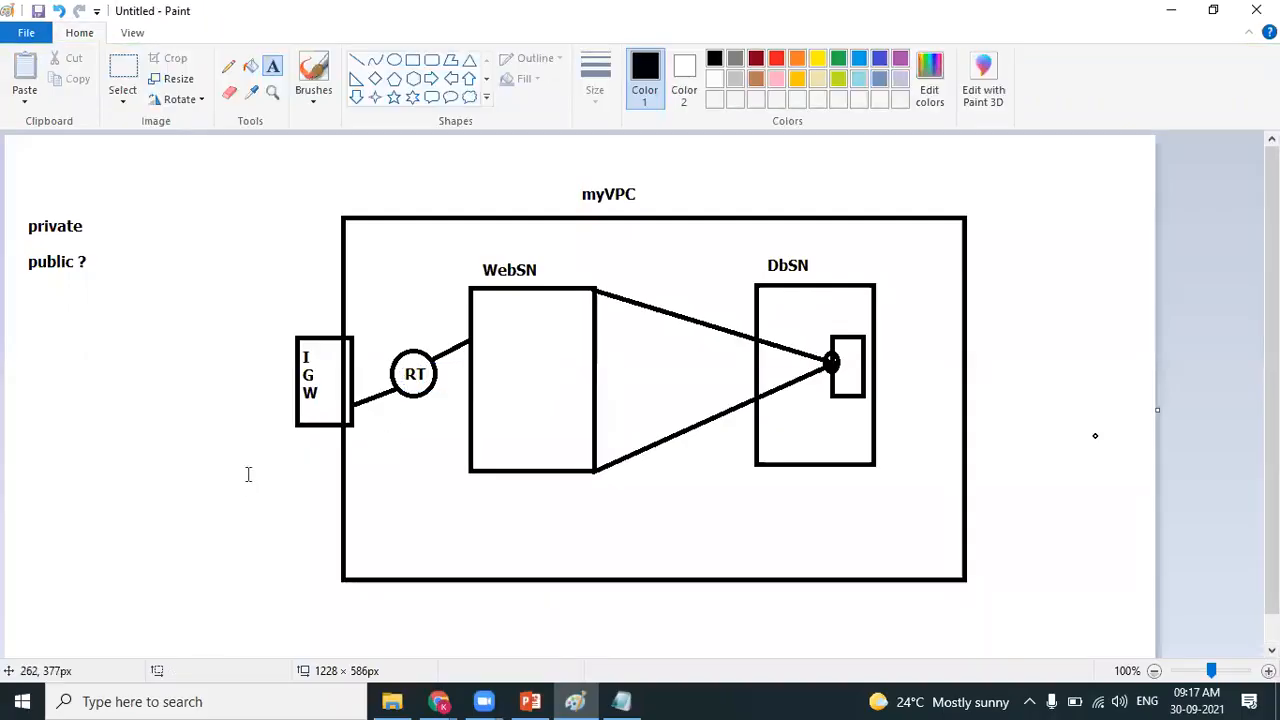
left_click(412, 60)
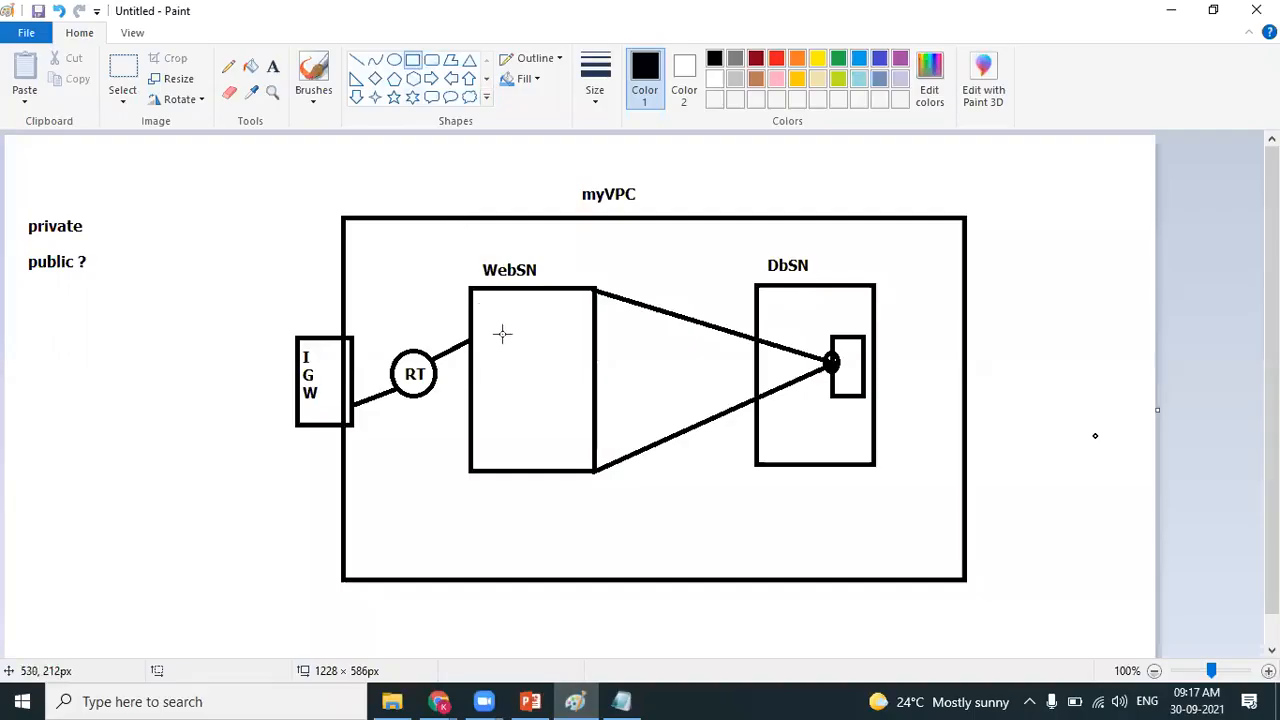
left_click_drag(488, 322, 528, 382)
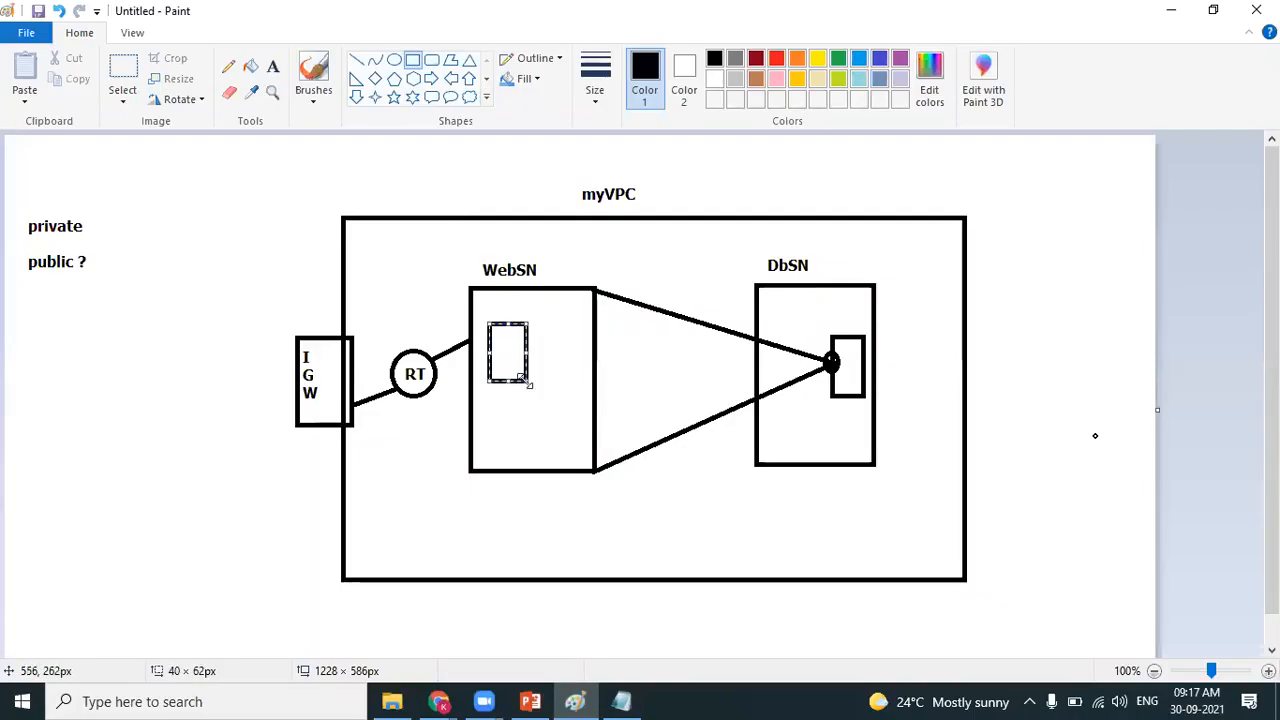
left_click(190, 420)
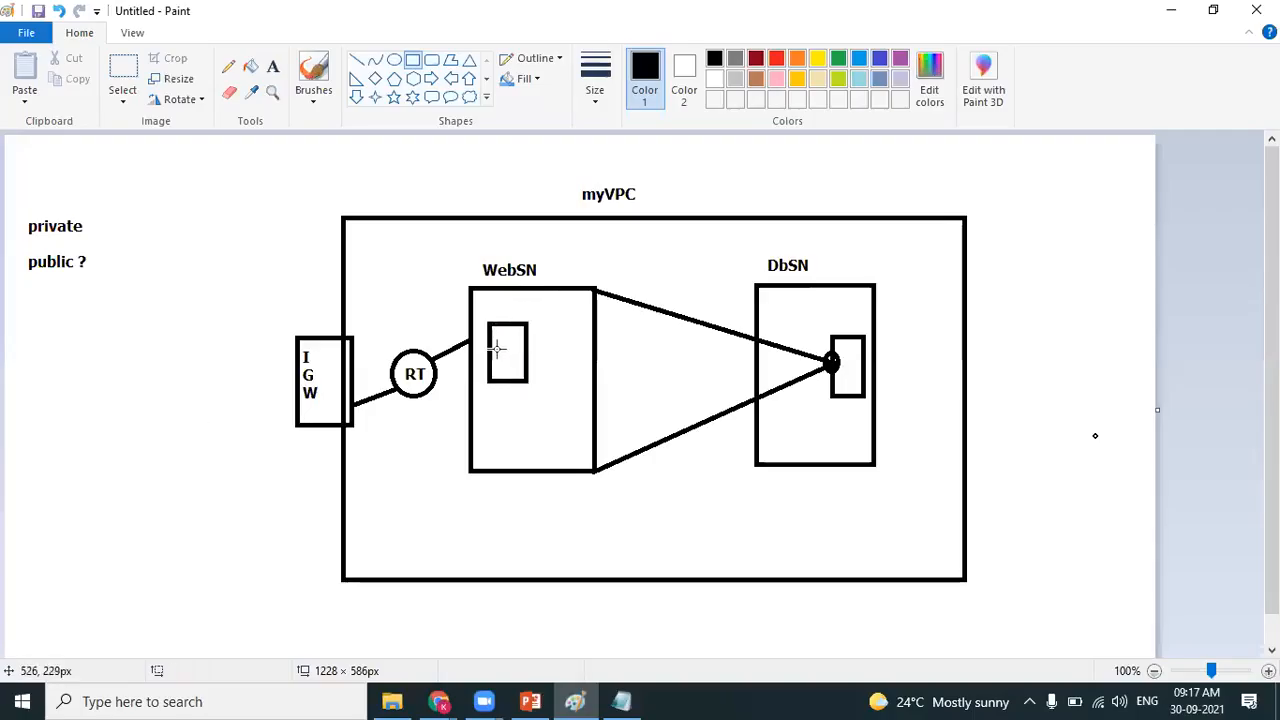
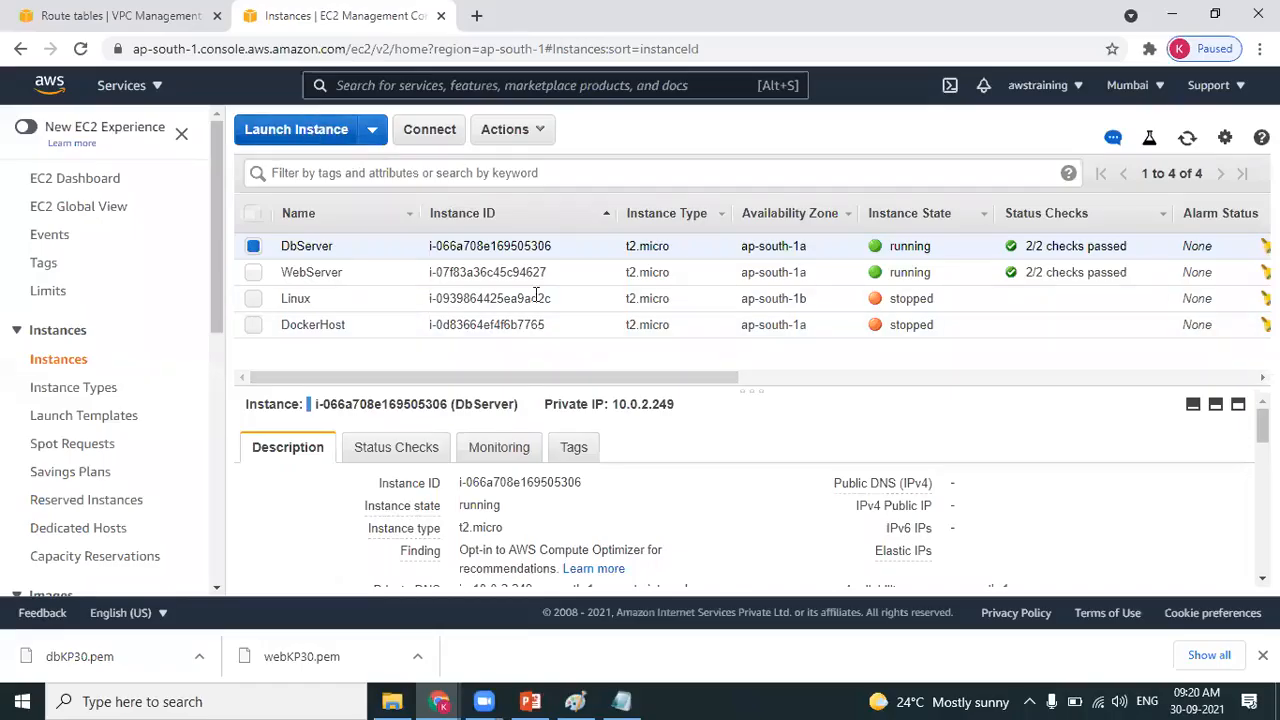
- Review the DBA-to-Bastion connection in the Paint diagram and the Bastion server launch instructions in the Notepad notes
key("alt+Tab")
key("alt+Tab")
key("Tab")
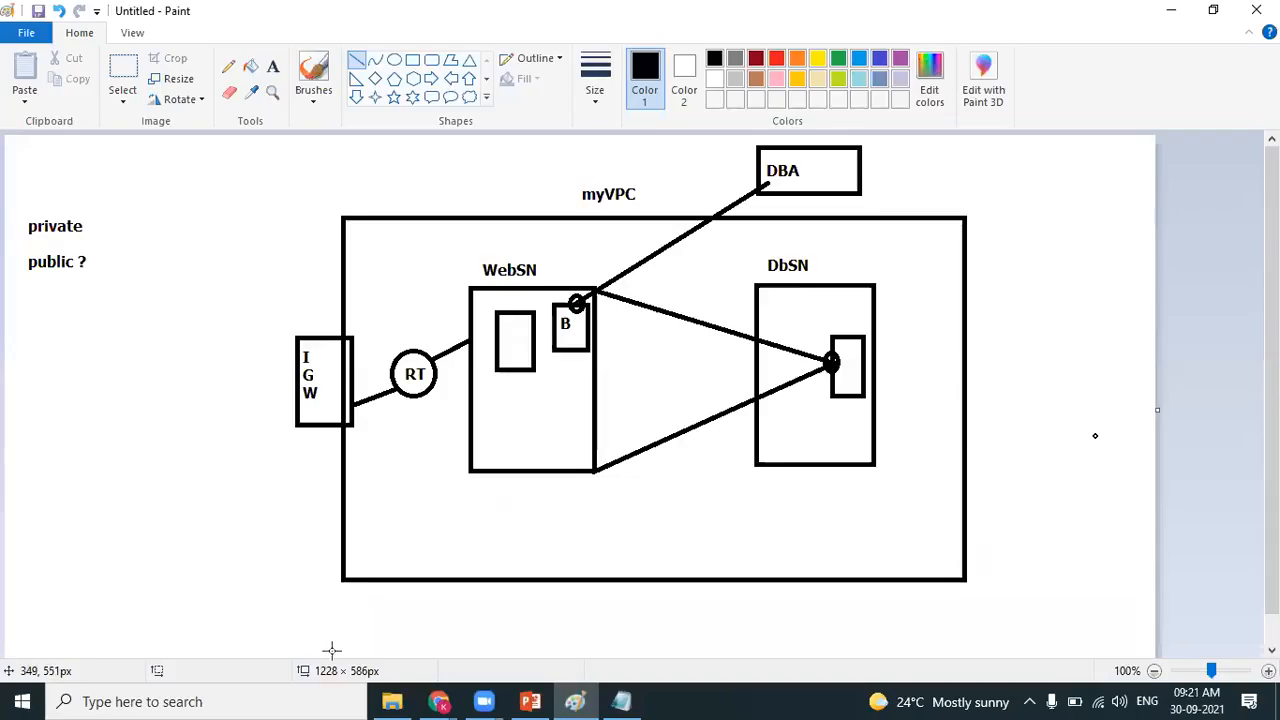
key("alt+Tab")
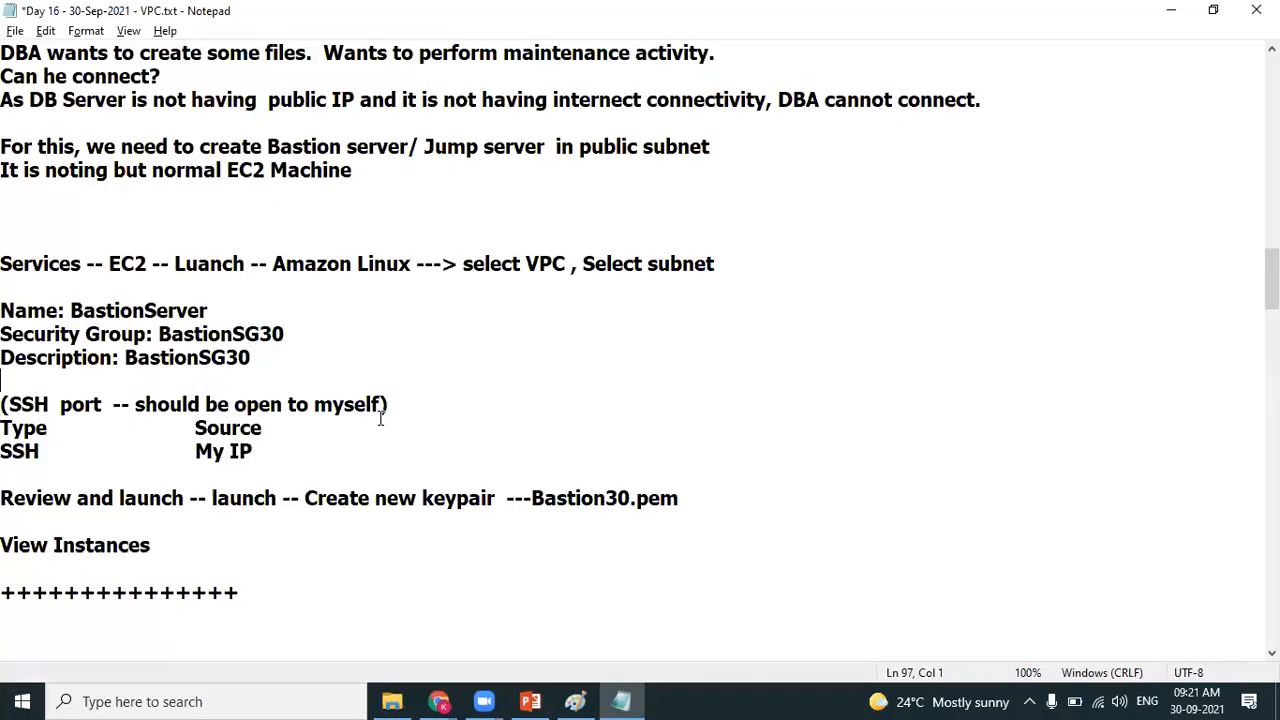
key("alt+Tab")
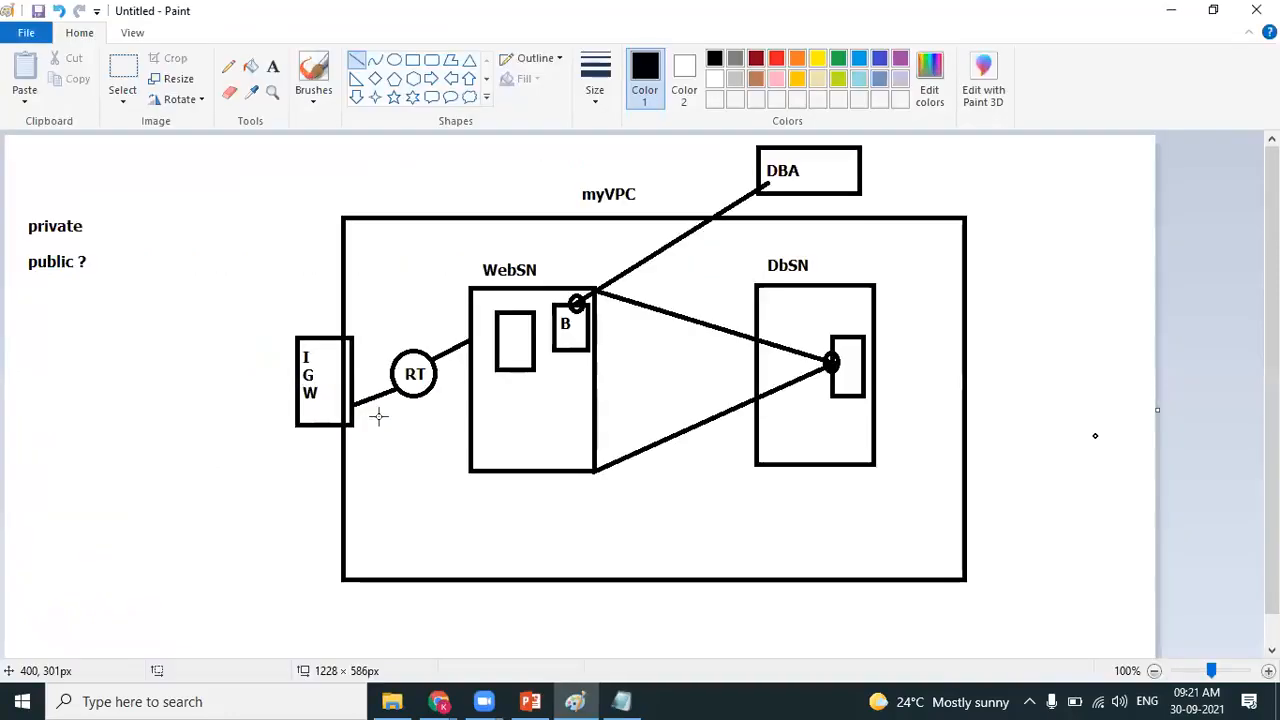
key("alt+Tab")
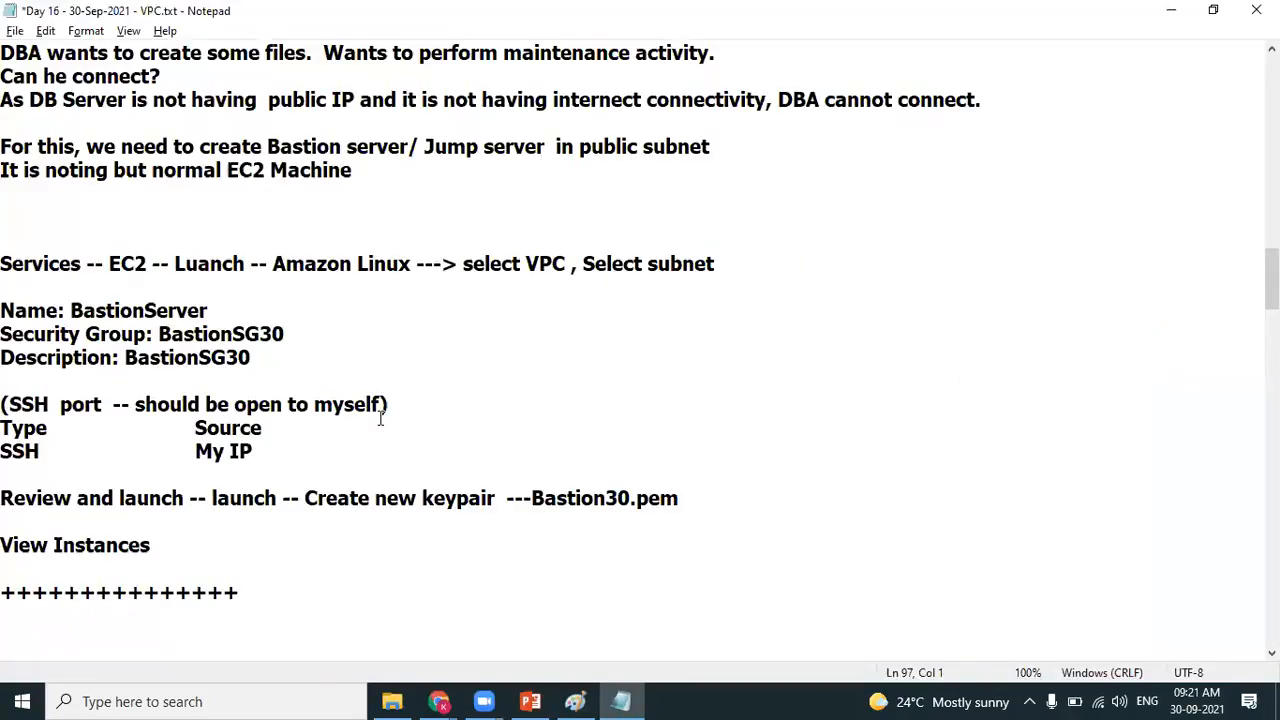
left_click(463, 446)
- Switch to the EC2 console in Chrome and start launching an instance with the Amazon Linux 2 AMI and the t2.micro type
key("alt+Tab")
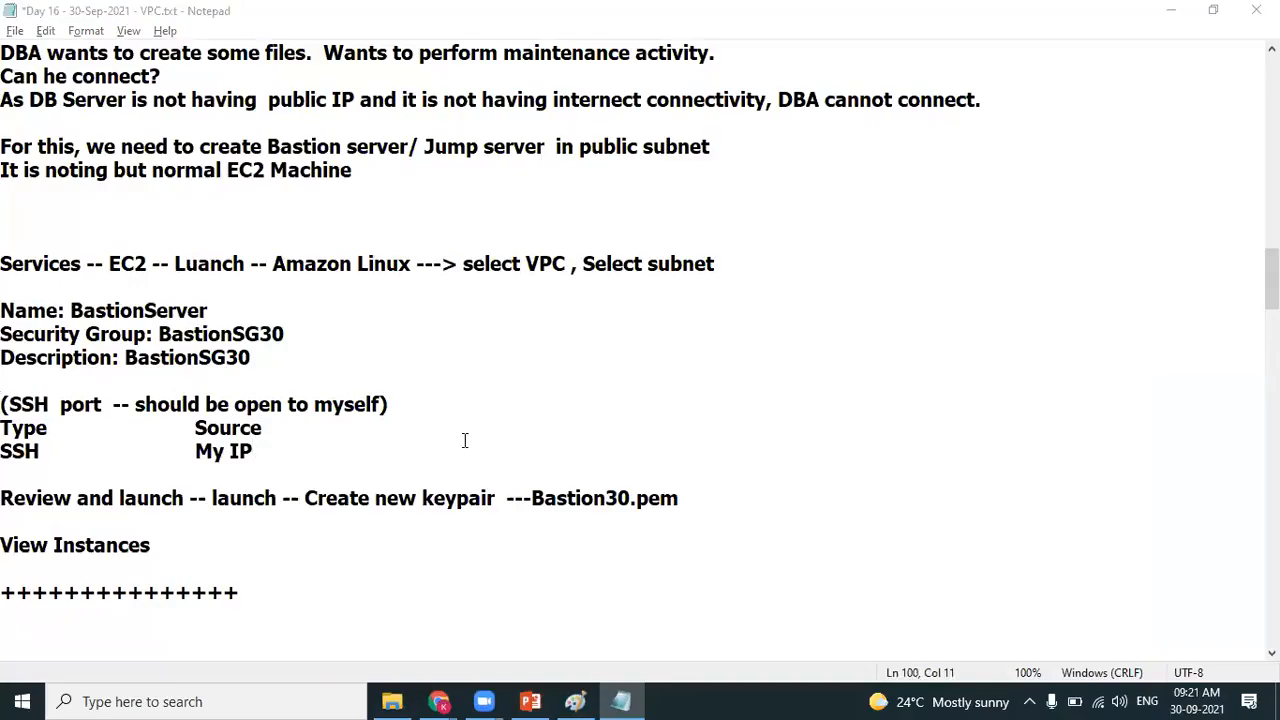
key("alt+Tab")
left_click(326, 131)
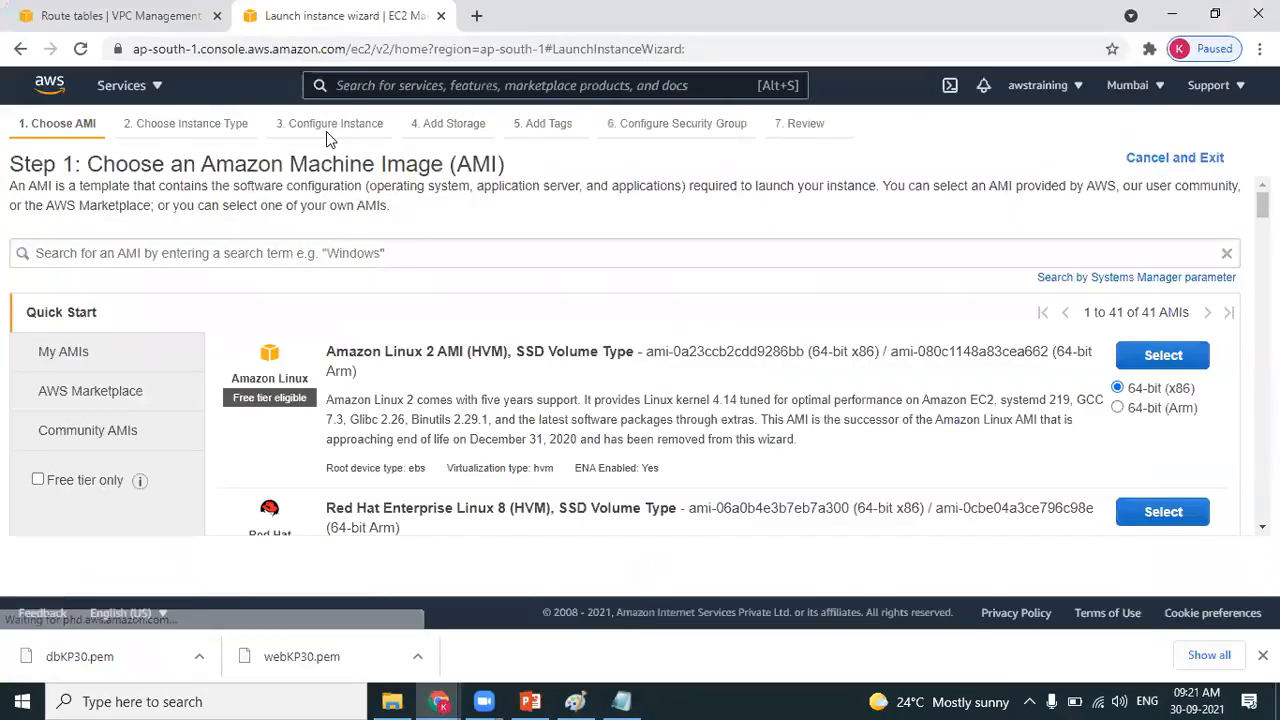
left_click(1168, 362)
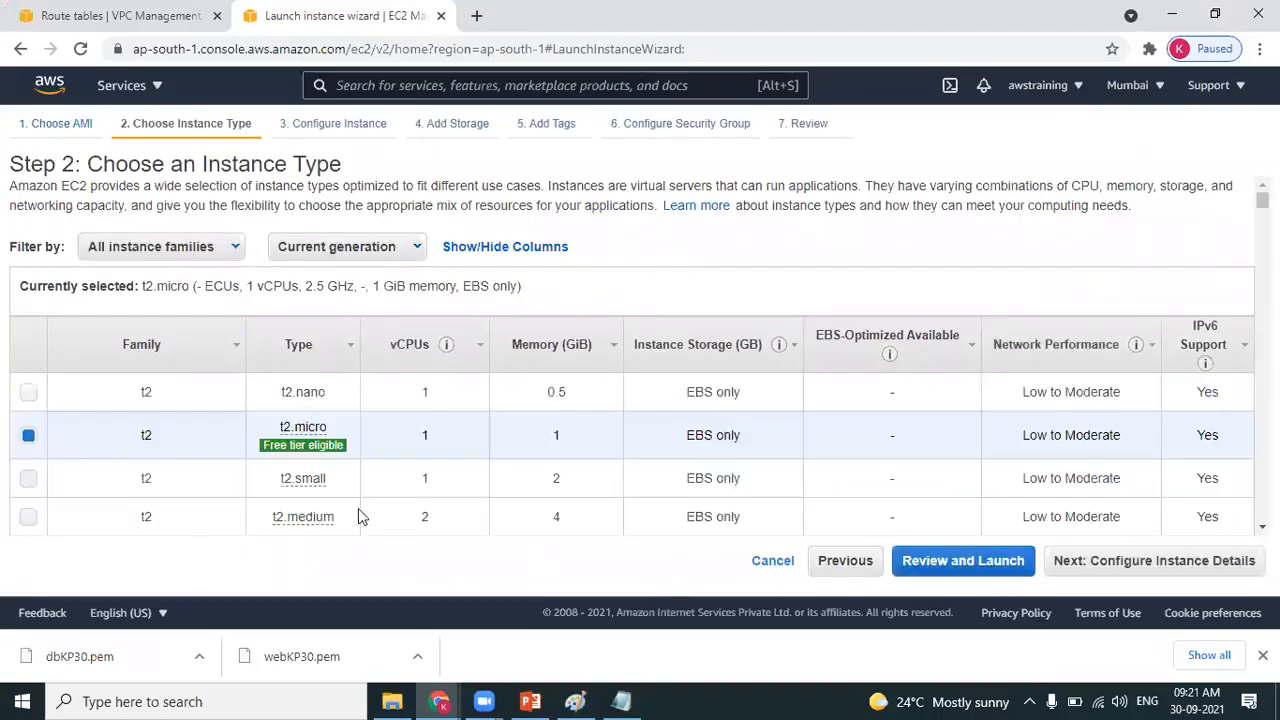
left_click(1177, 563)
- Set the instance's network to MyVPC and its subnet to WebSN
left_click(465, 330)
left_click(474, 348)
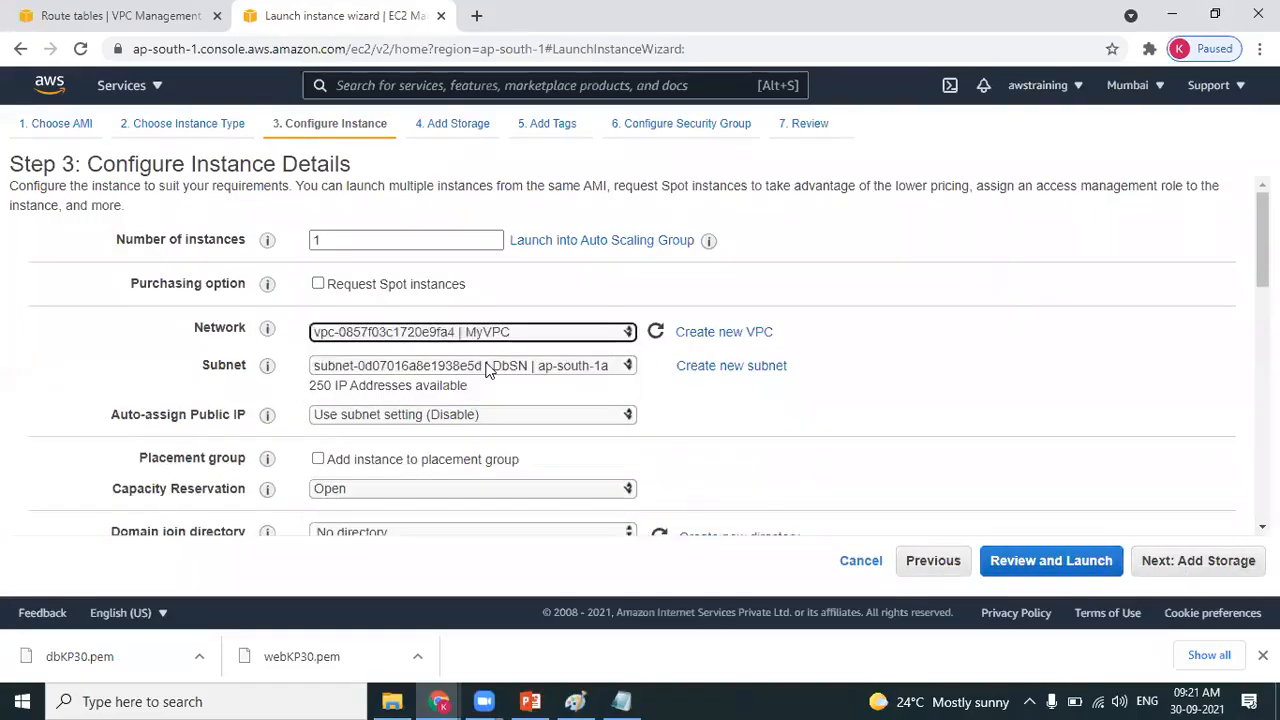
left_click(489, 367)
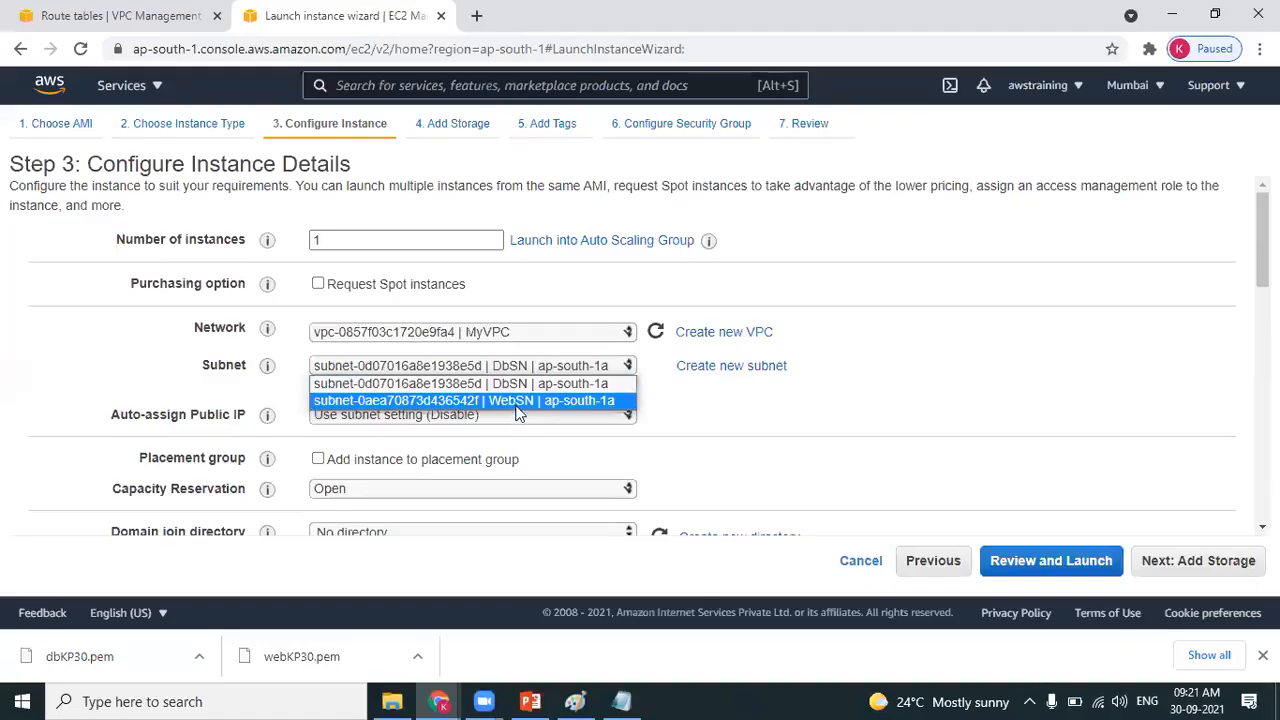
left_click(517, 402)
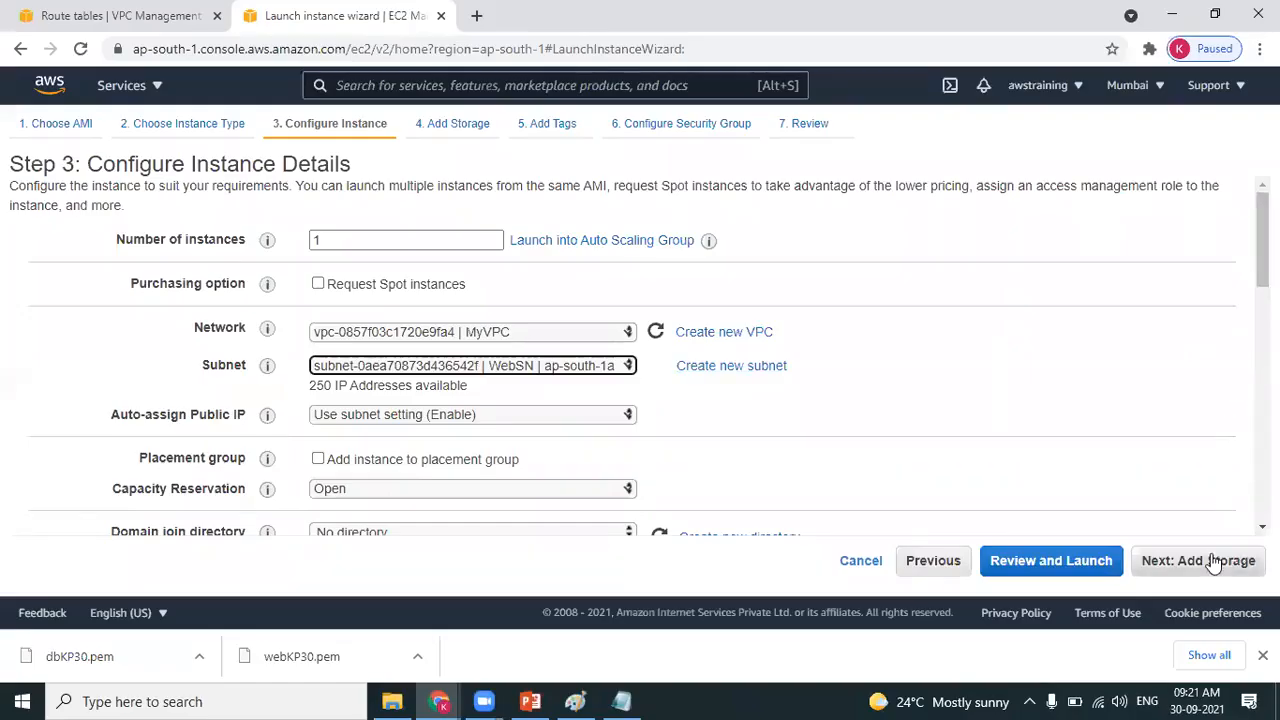
- Keep the default storage, add no tags, and proceed to the instance's security group configuration
key("alt+Tab")
key("alt+Tab")
left_click(1213, 563)
left_click(1213, 563)
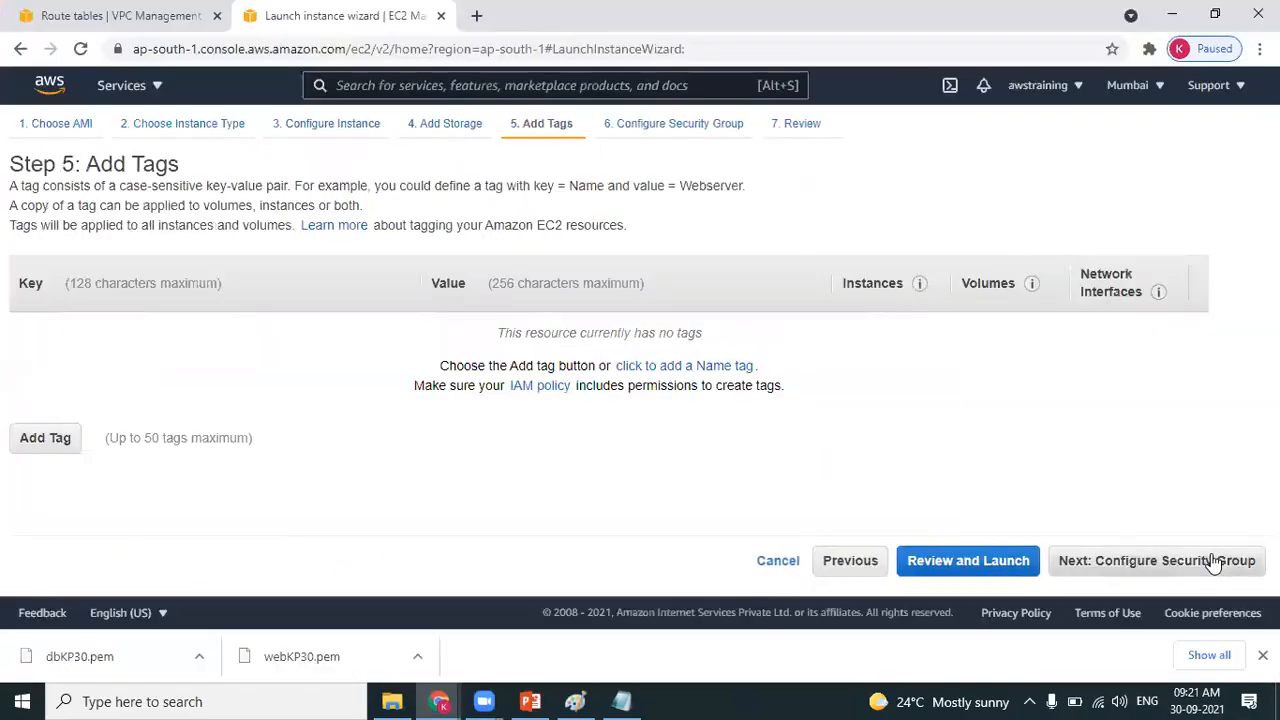
left_click(1213, 563)
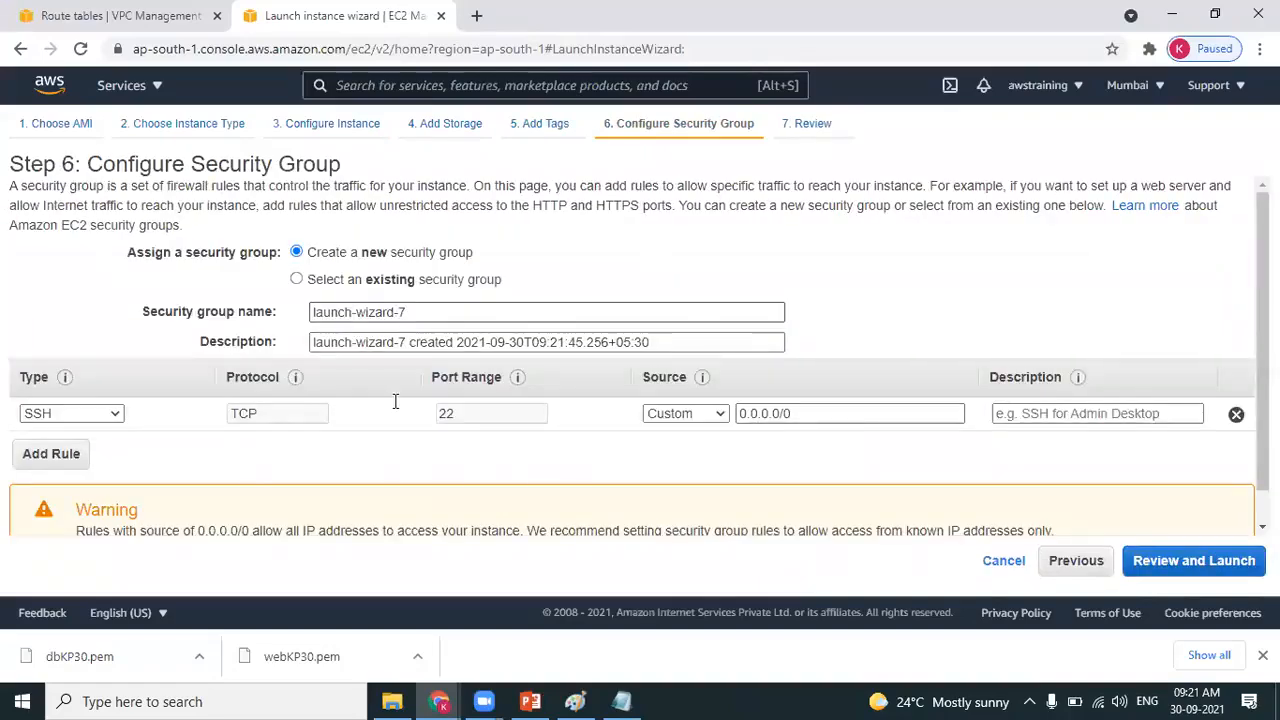
- Switch to the Notepad notes and copy the security group name BastionSG30
key("alt+Tab")
left_click(285, 334)
key("shift+Left")
key("shift+Left")
key("shift+Left")
key("shift+Left")
key("shift+Left")
key("shift+Left")
key("shift+Left")
key("shift+Left")
key("shift+Left")
key("shift+Left")
key("shift+Left")
key("ctrl+c")
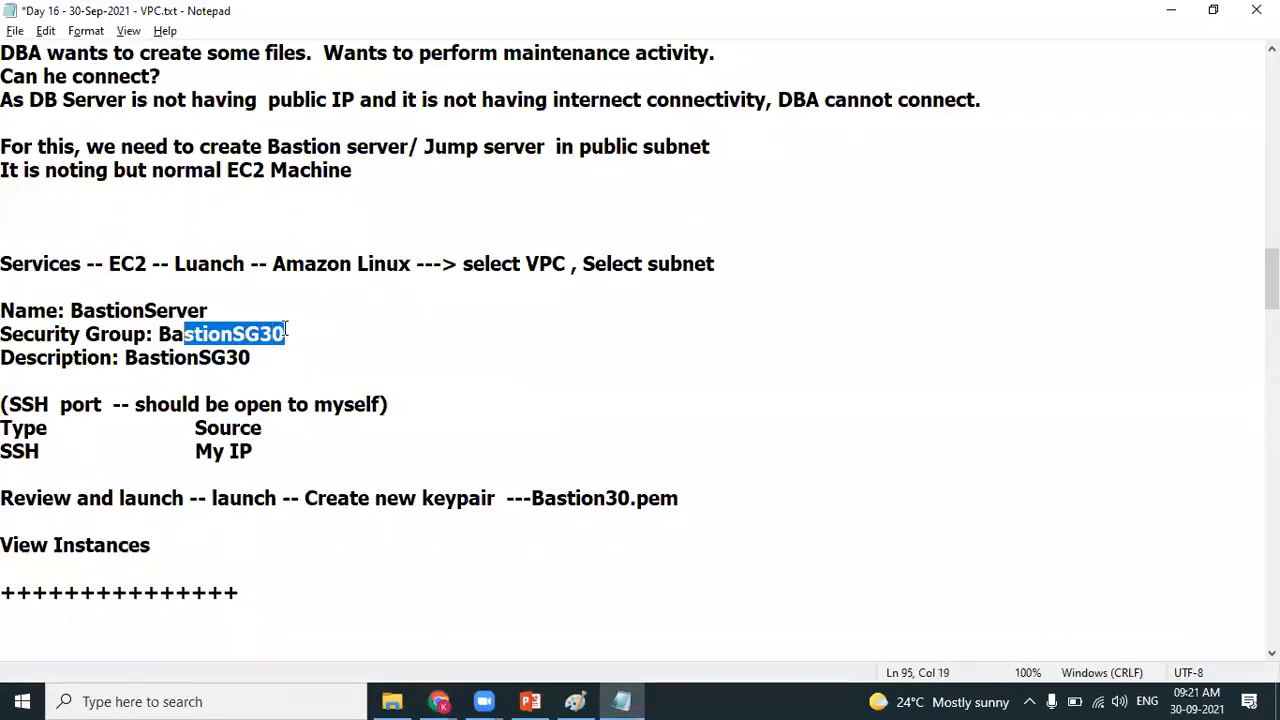
- Return to the launch wizard in Chrome and set both the new security group's name and description to BastionSG30
key("alt+Tab")
left_click(461, 311)
key("BackSpace")
key("BackSpace")
key("BackSpace")
key("BackSpace")
key("BackSpace")
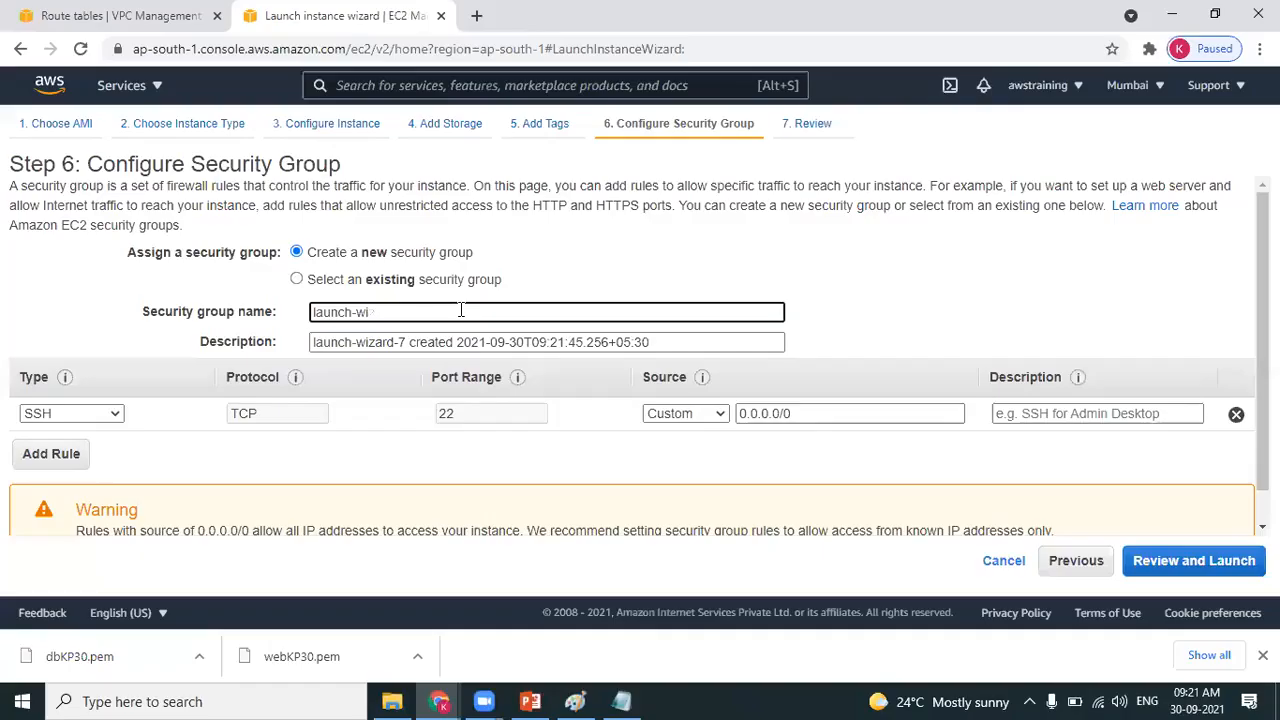
key("BackSpace")
key("BackSpace")
key("BackSpace")
key("BackSpace")
key("BackSpace")
key("BackSpace")
key("BackSpace")
key("BackSpace")
key("BackSpace")
key("ctrl+v")
key("Tab")
key("ctrl+v")
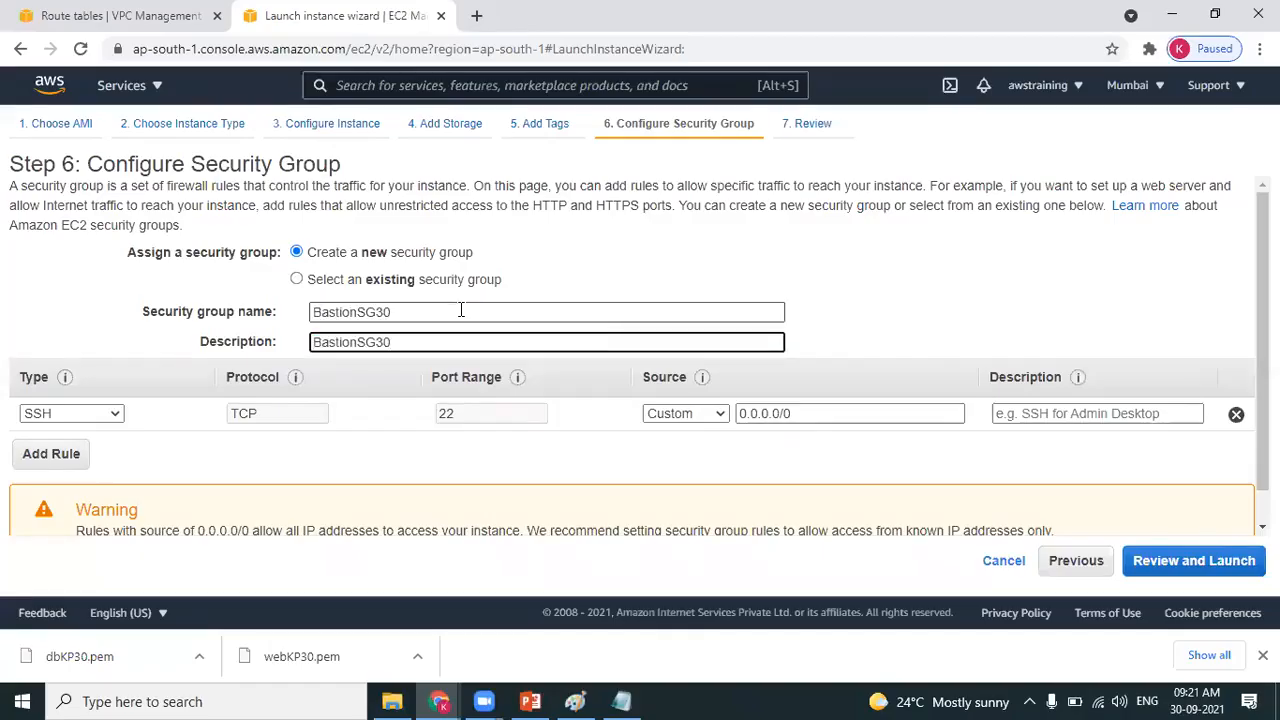
- Check the SSH rule in the Notepad notes and the Paint diagram, and set the SSH rule's source to My IP in the wizard
key("alt+Tab")
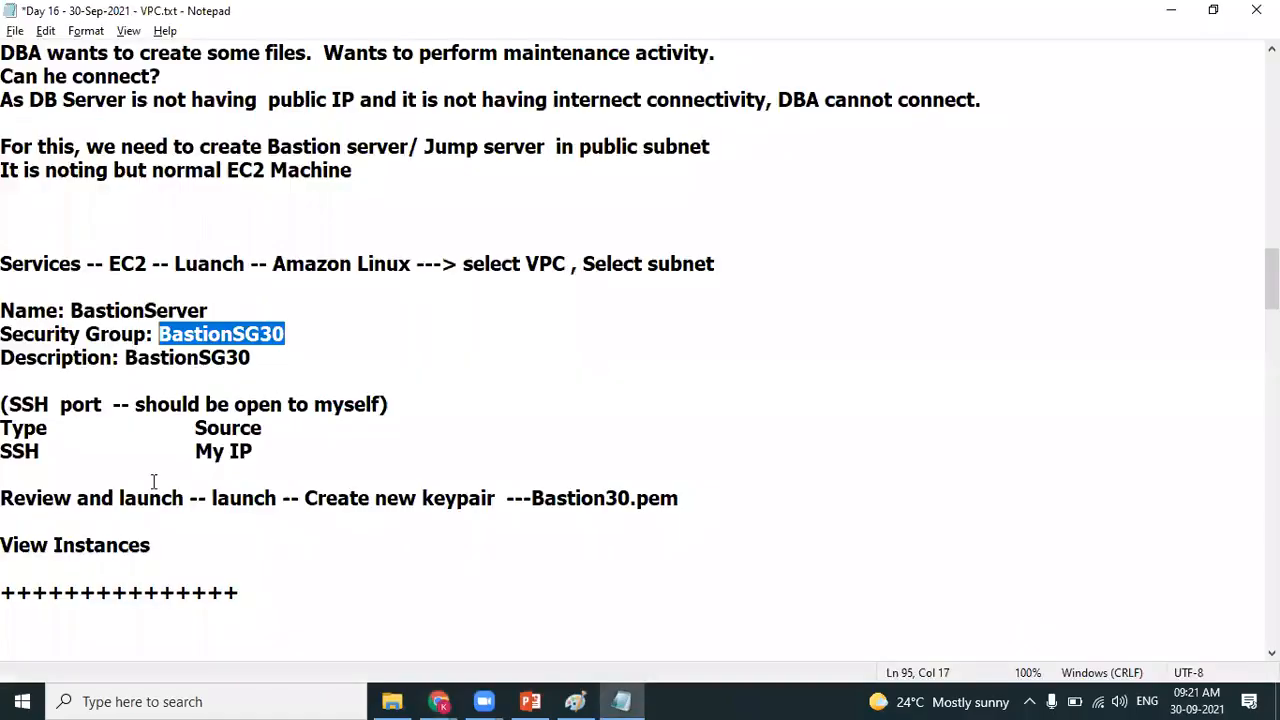
left_click_drag(2, 452, 42, 456)
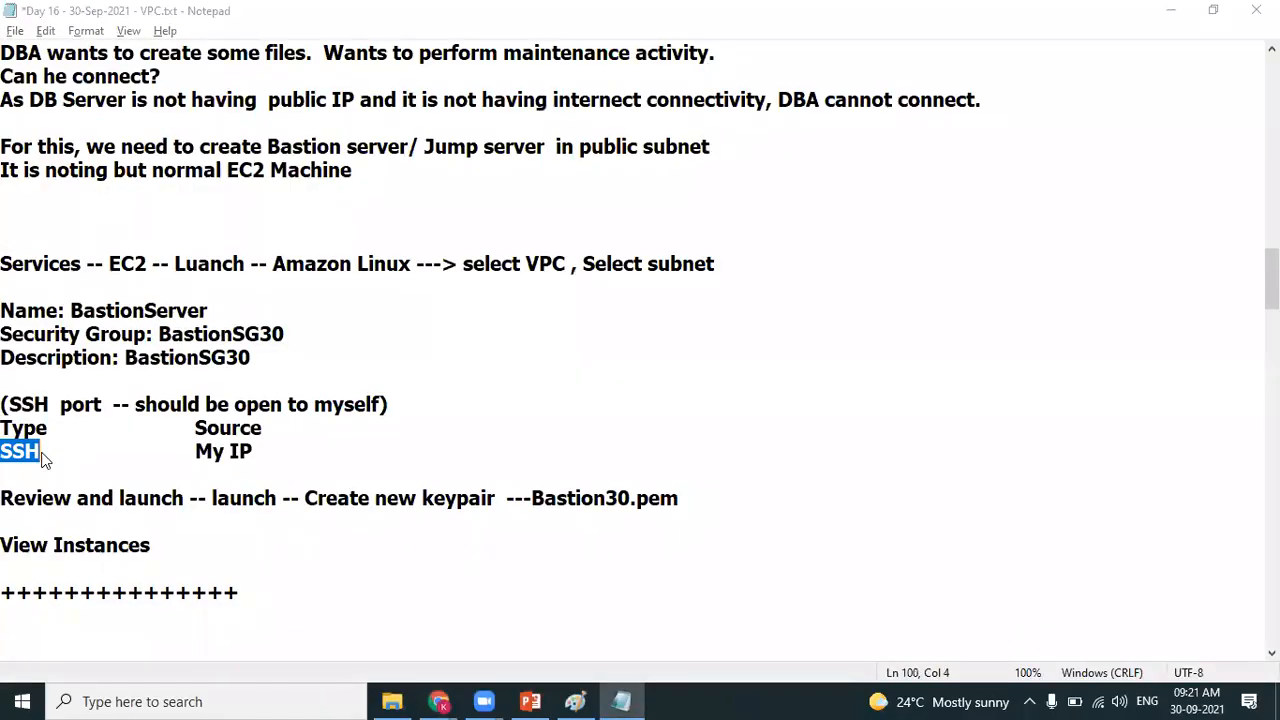
key("alt+Tab")
key("alt+Tab")
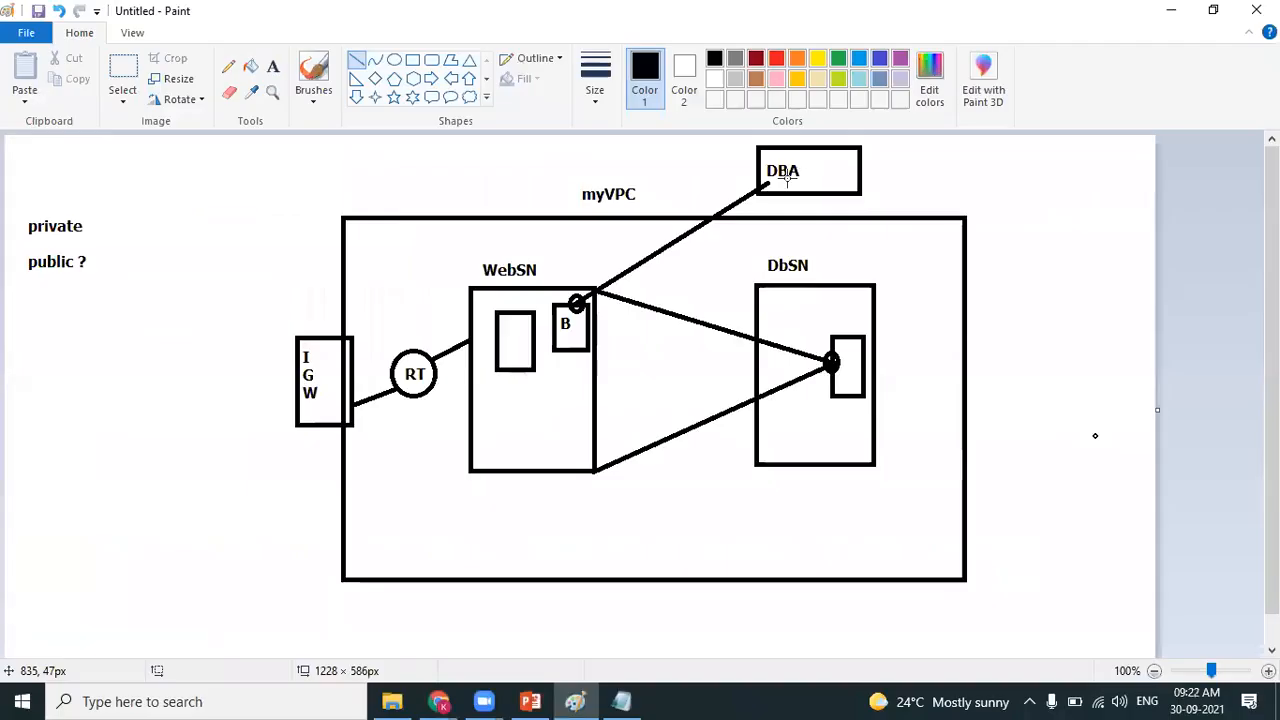
key("alt+Tab")
key("alt+Tab")
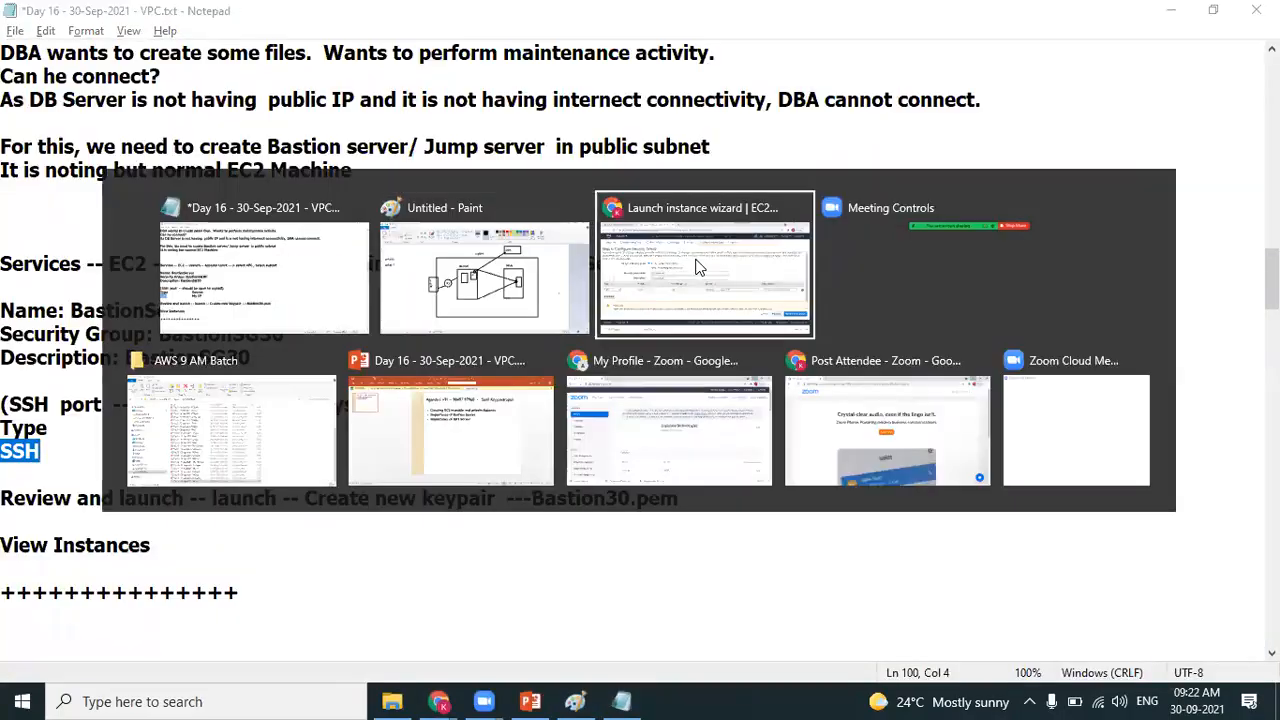
left_click(698, 268)
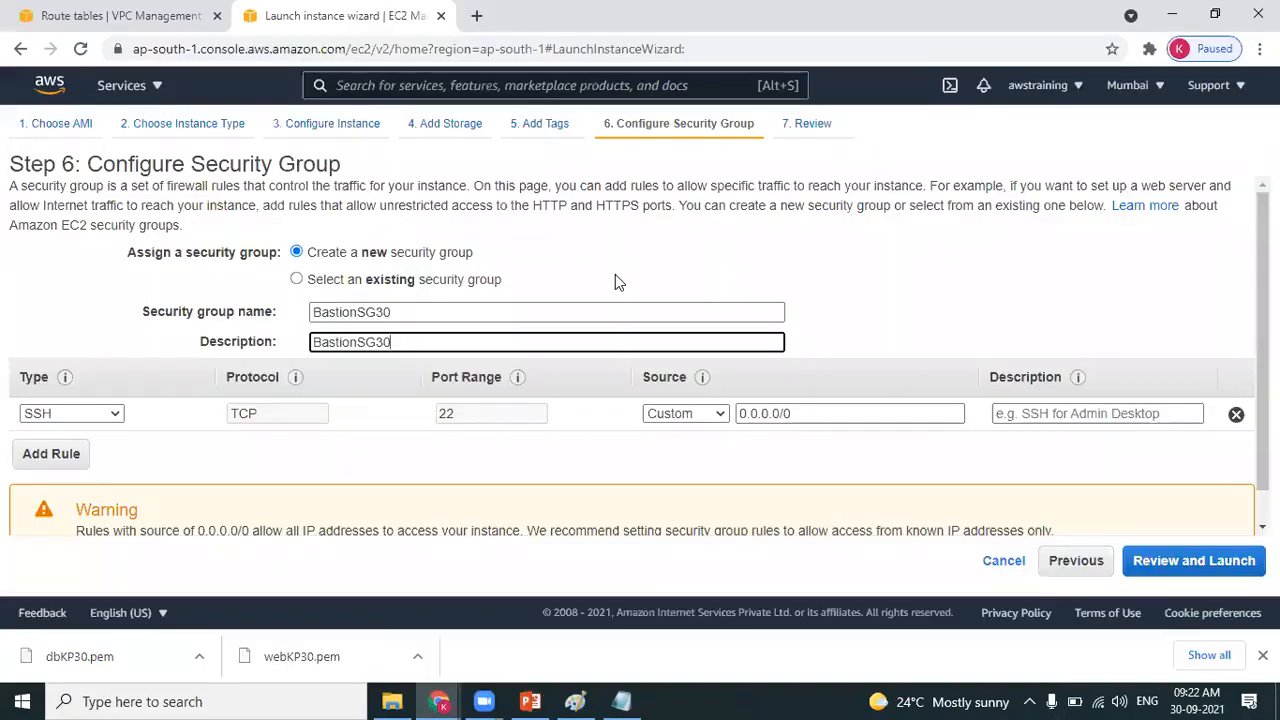
left_click(719, 414)
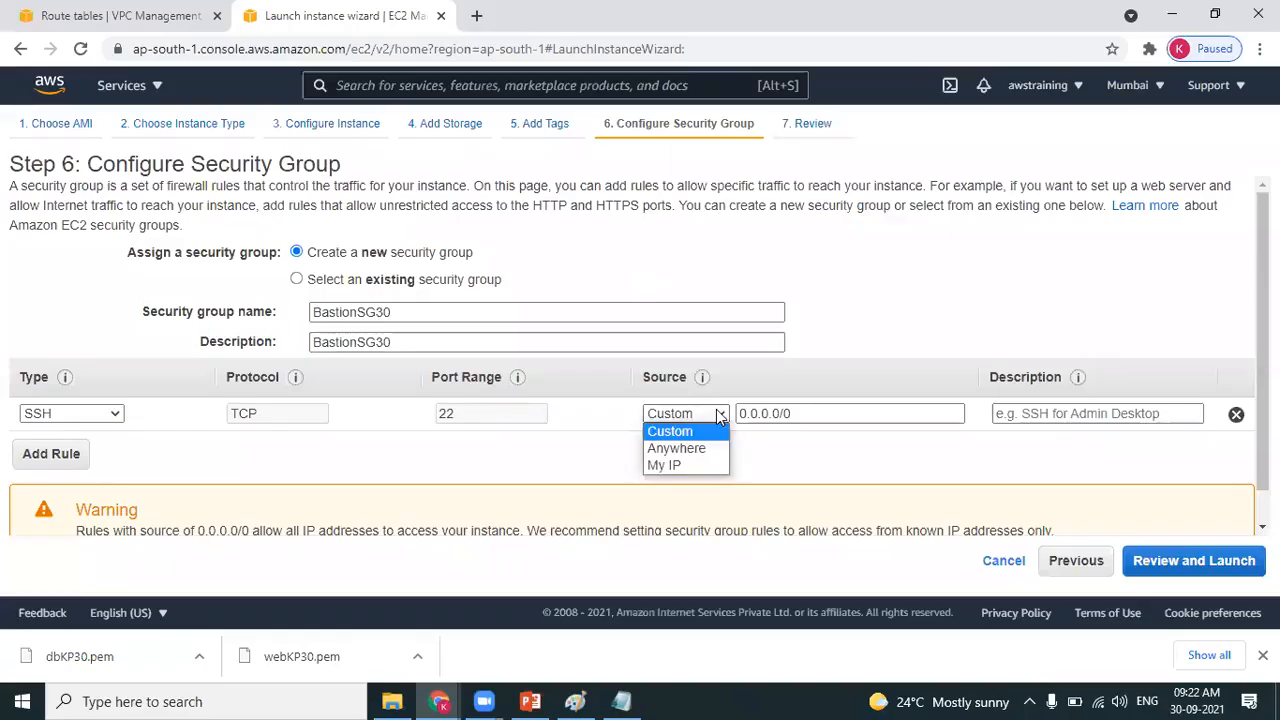
left_click(700, 465)
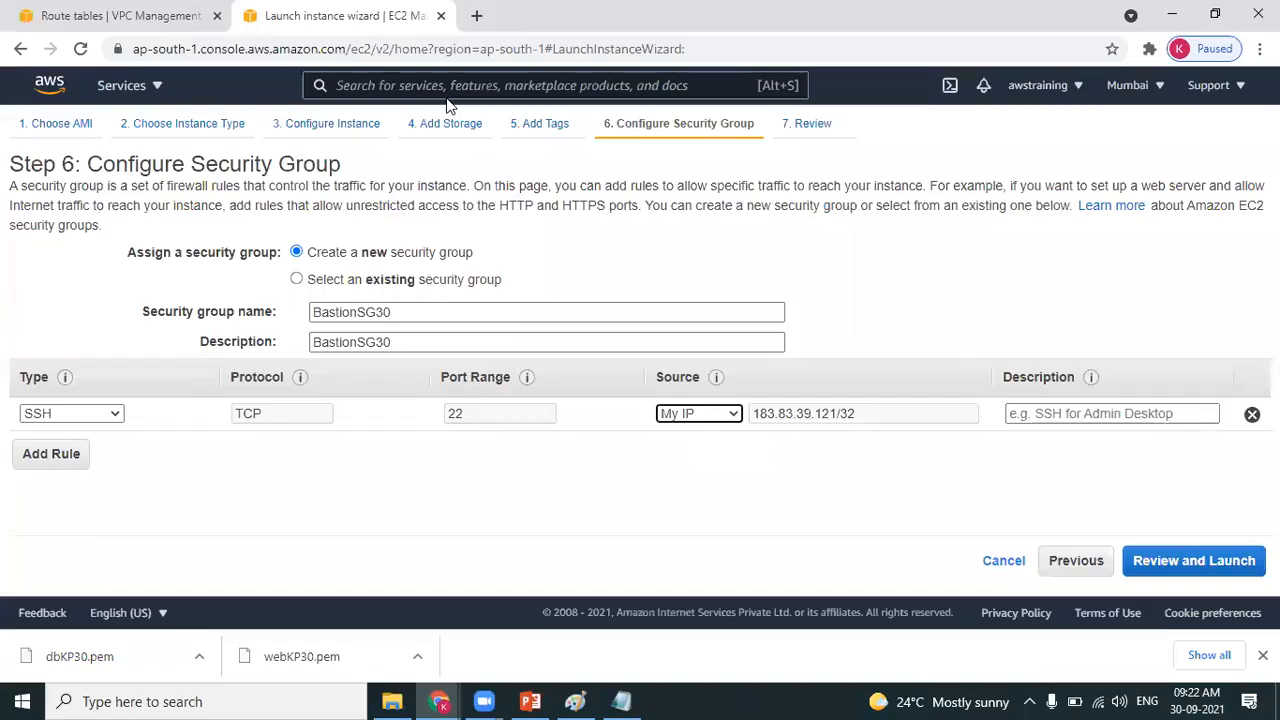
- Search Google for "what is my ip" in a new browser tab to check the public IP, and return to the launch wizard
key("ctrl+t")
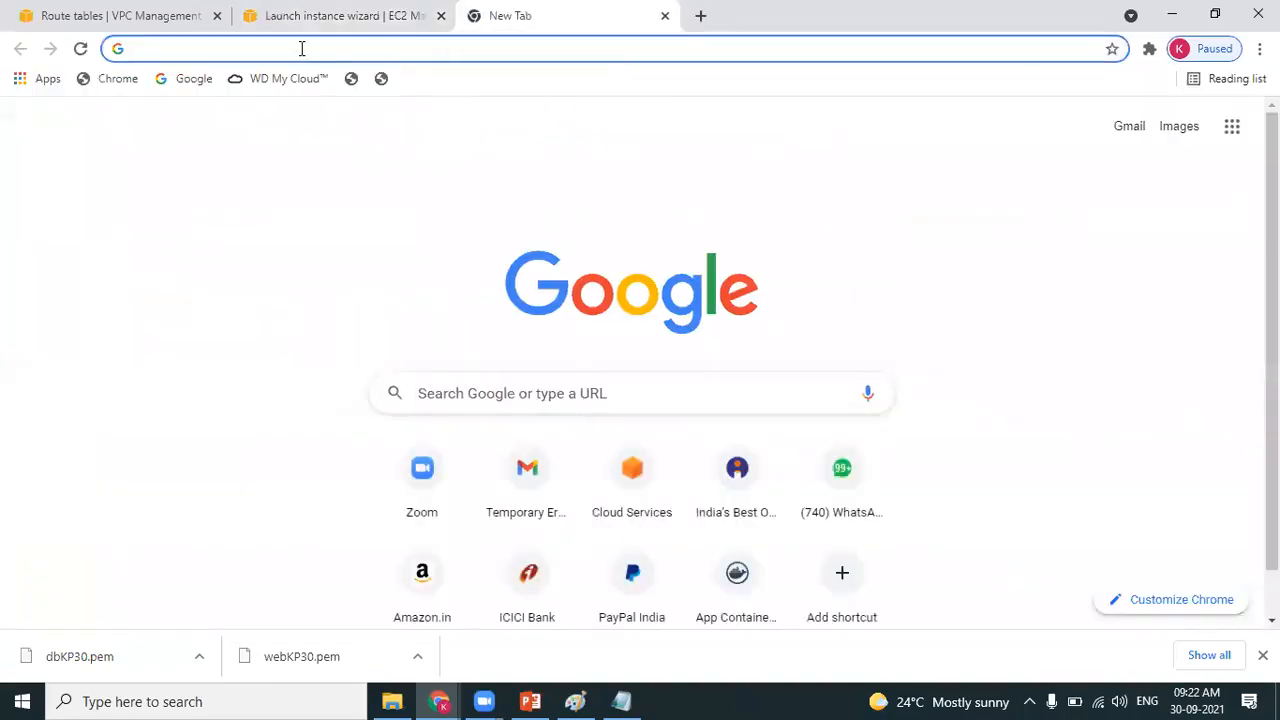
type("what s")
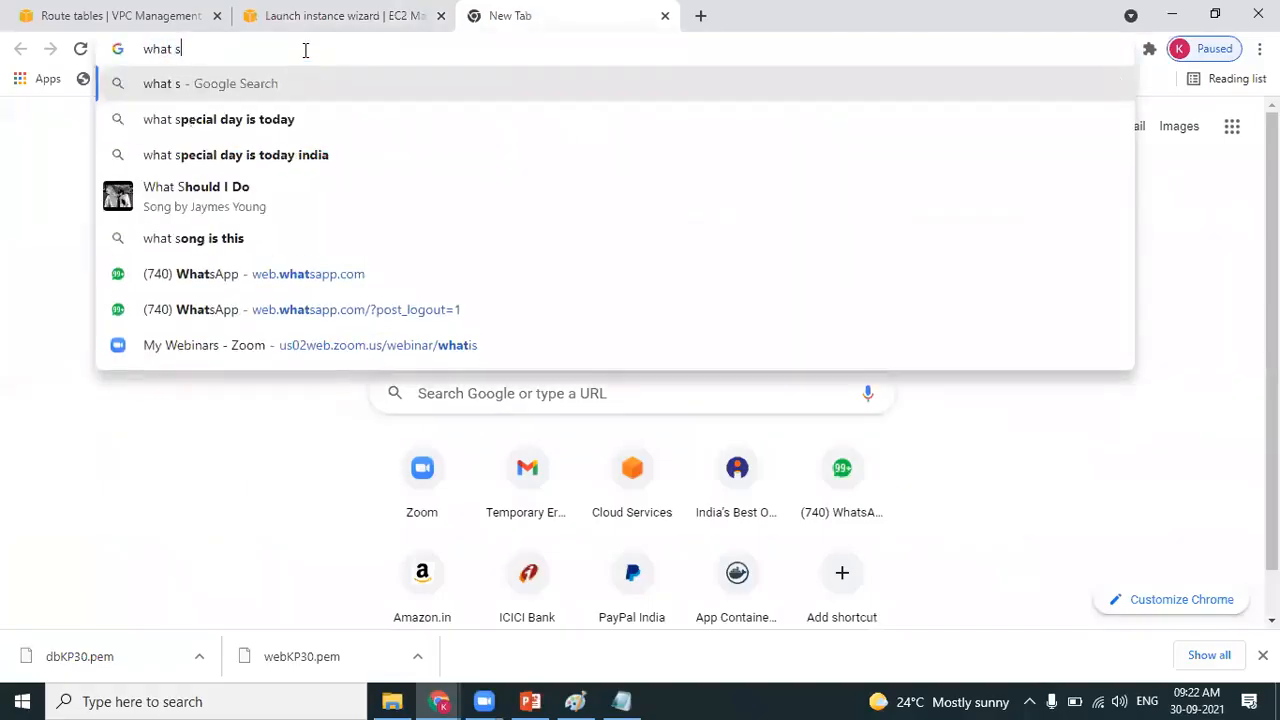
key("BackSpace")
type("is mu")
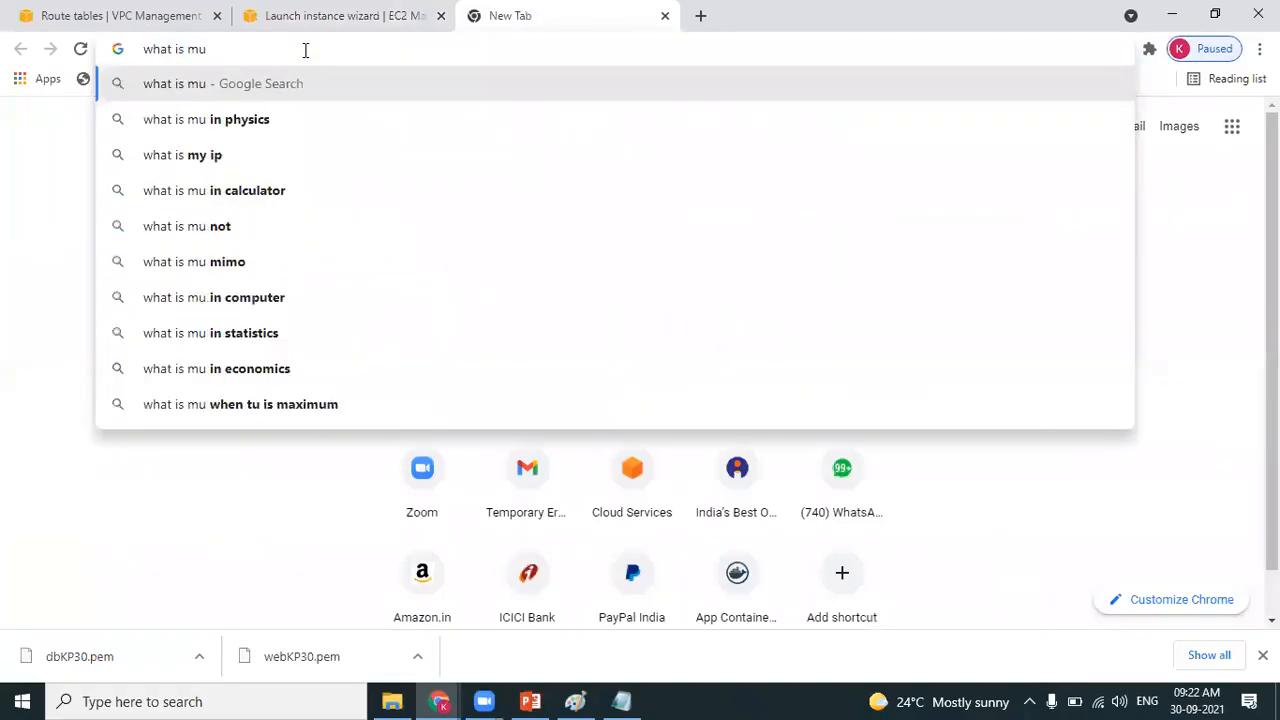
key("BackSpace")
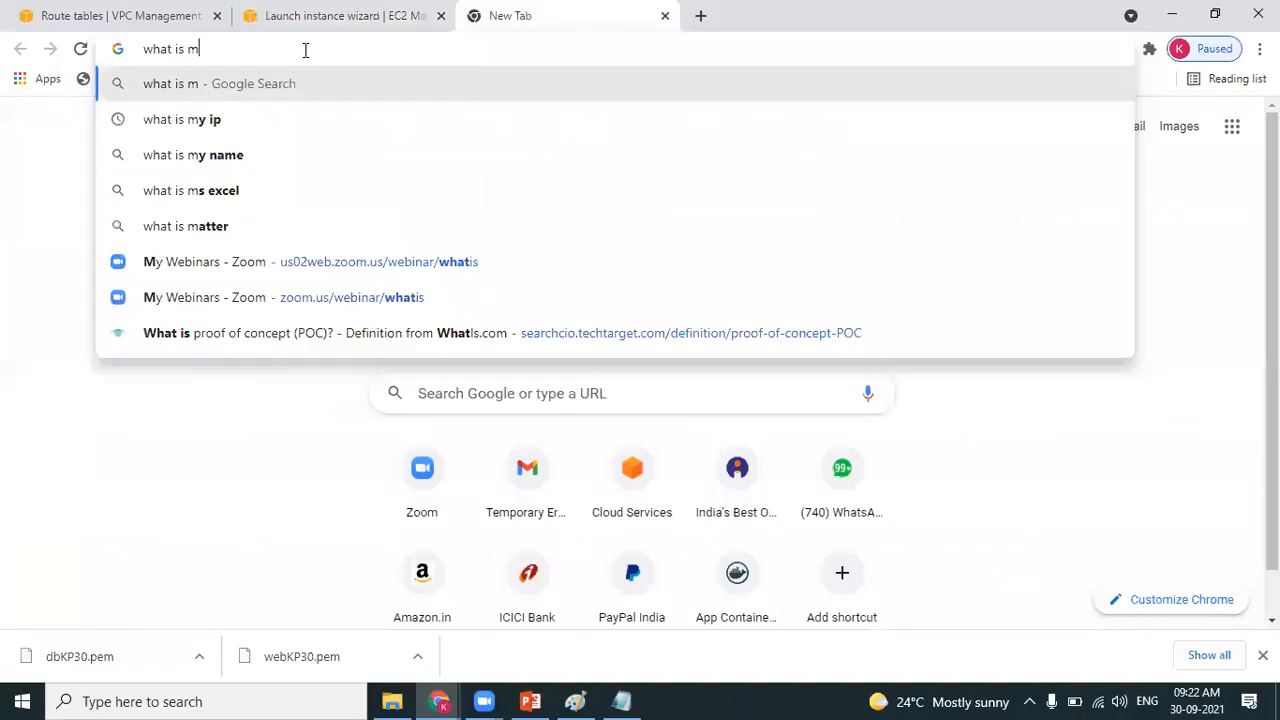
type("y")
key("Down")
key("Return")
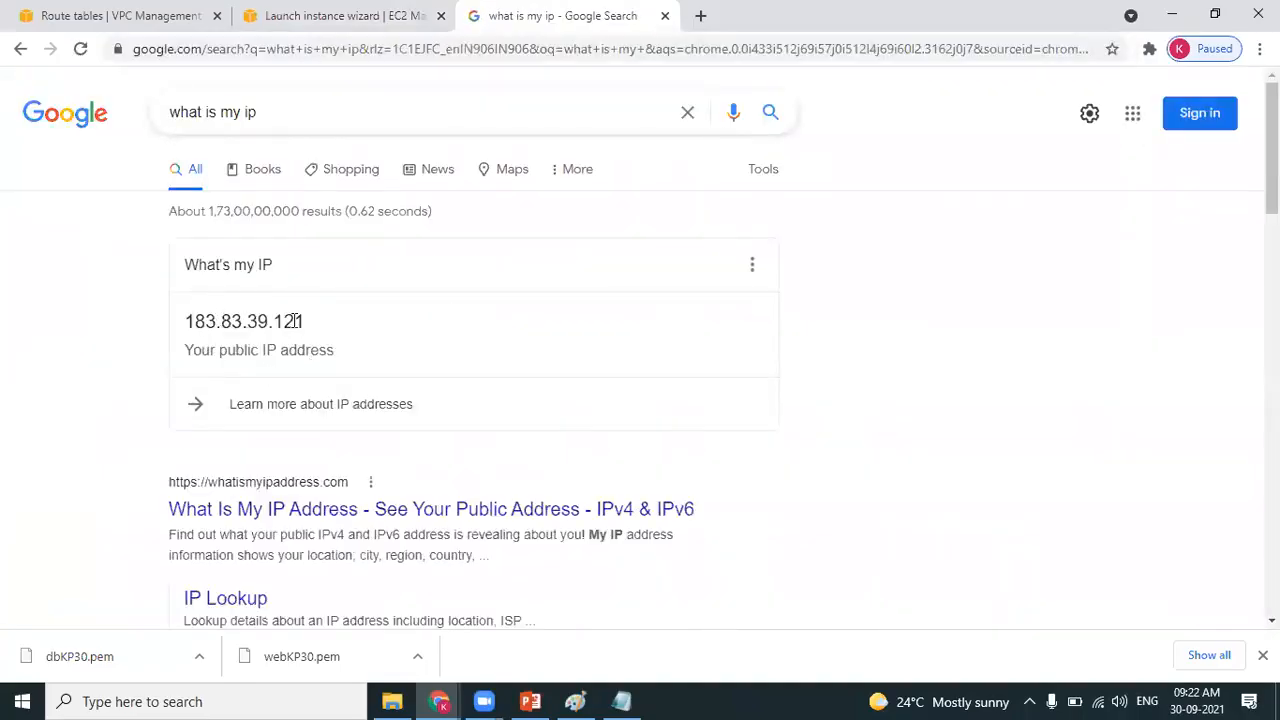
key("alt+Tab")
left_click(295, 325)
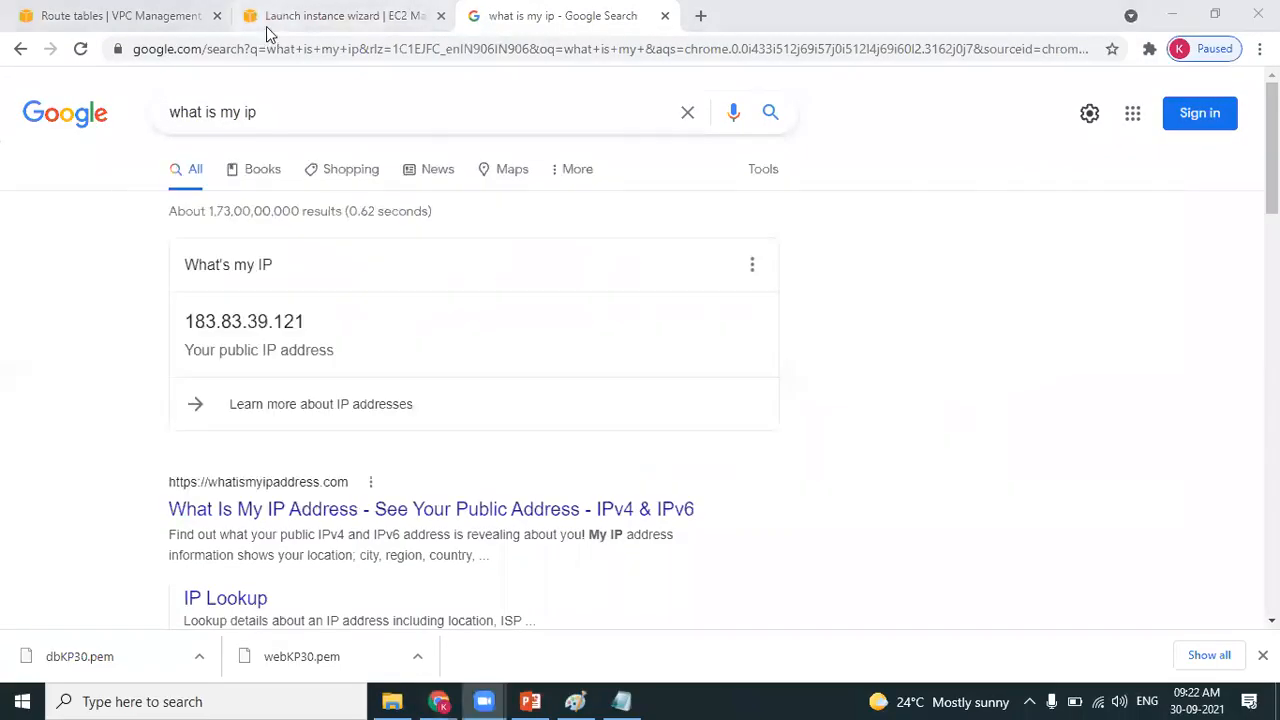
left_click(300, 16)
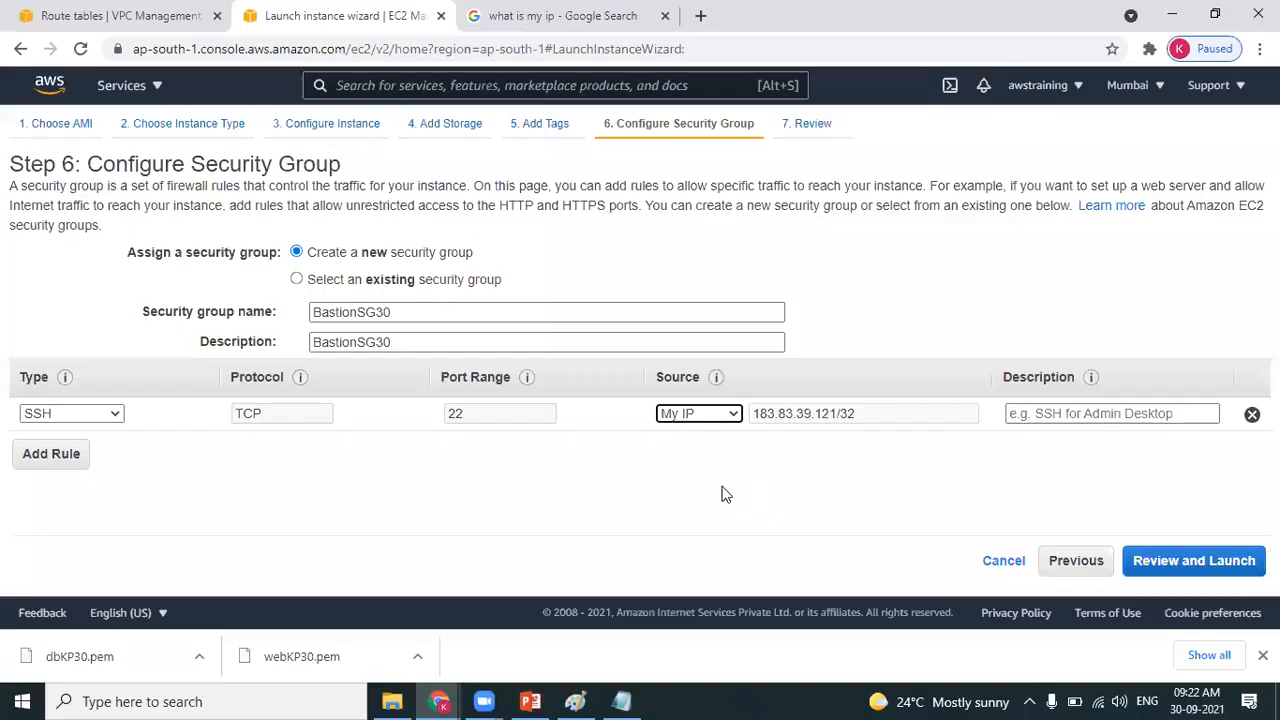
- Compare the SSH rule's My IP source with the Bastion connection in the Paint diagram and the launch notes in Notepad
key("alt+Tab")
key("alt+Tab")
key("alt+Tab")
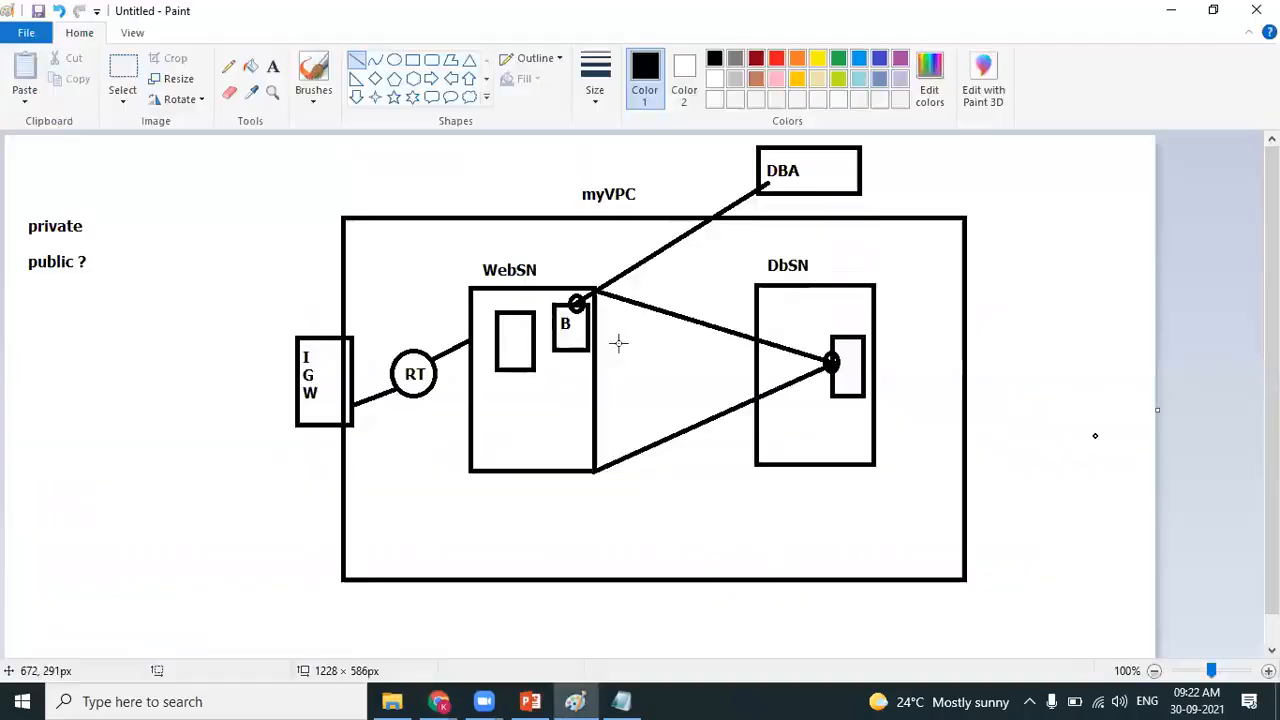
key("alt+Tab")
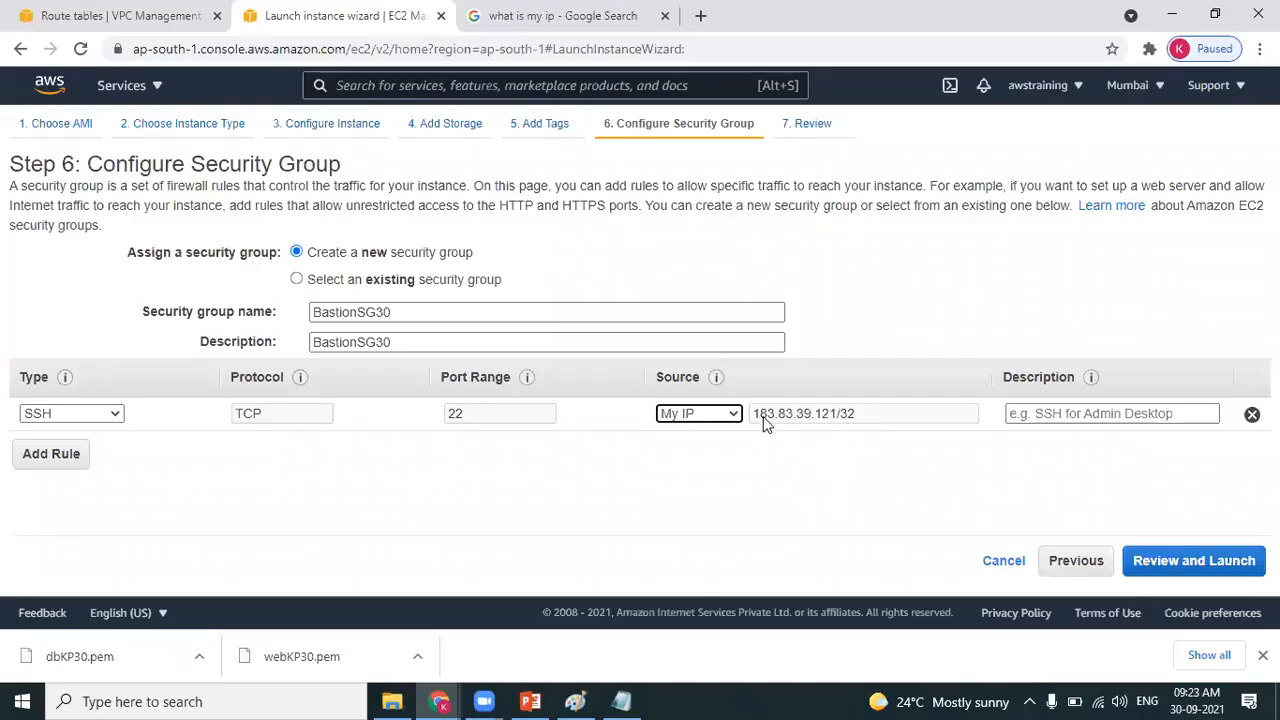
left_click_drag(764, 422, 832, 424)
left_click(829, 460)
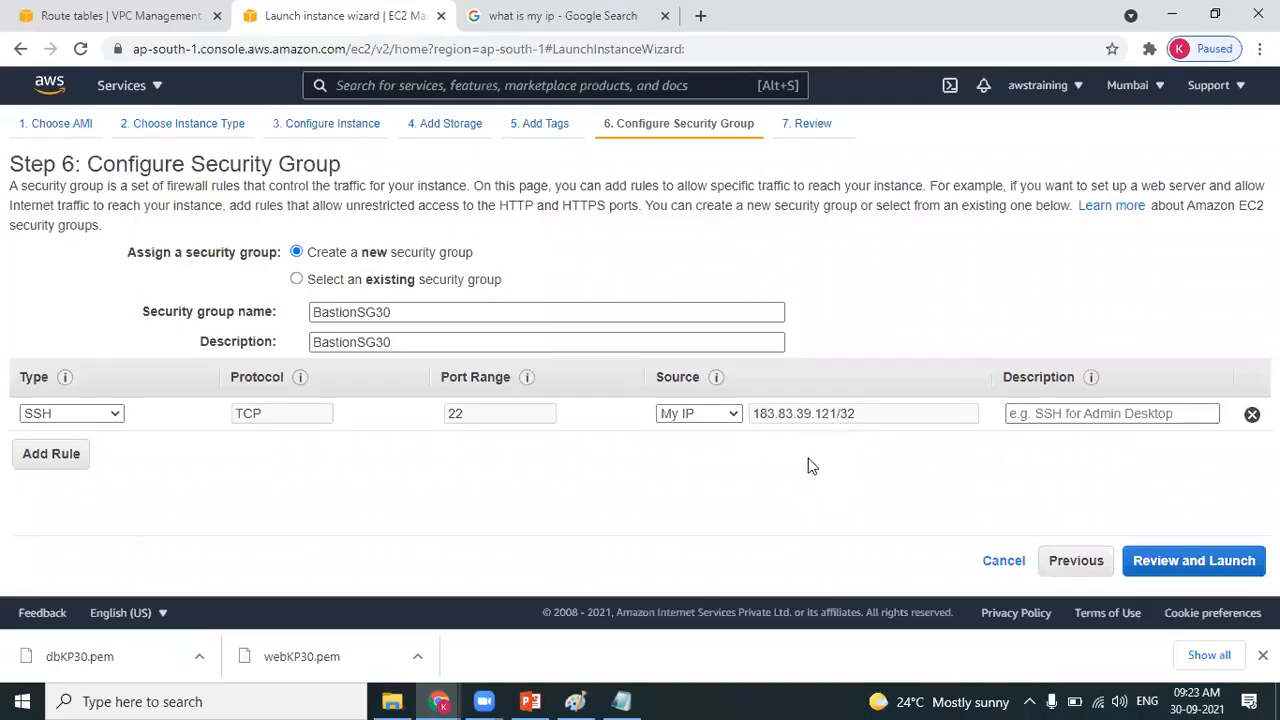
key("alt+Tab")
key("alt+Tab")
key("alt+Tab")
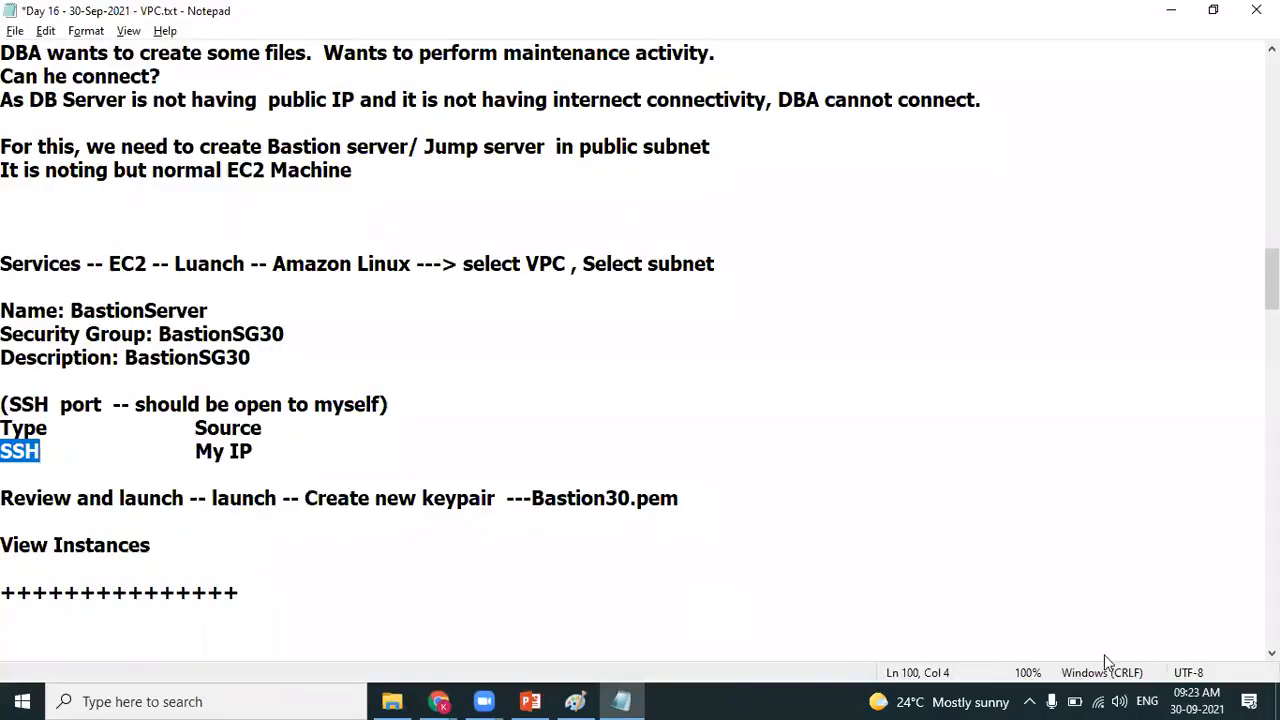
key("alt+Tab")
- Finish the security group settings, proceed through the review to launching, and choose to create a new key pair
left_click(1196, 558)
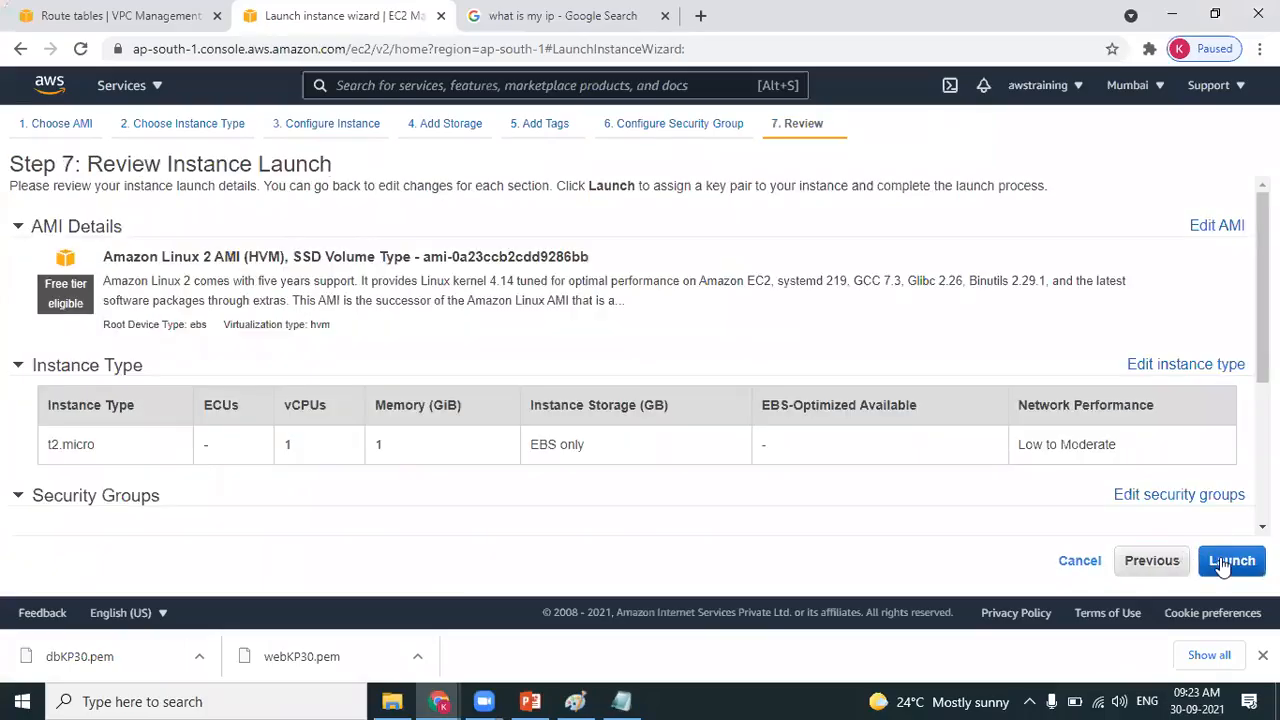
left_click(1222, 563)
left_click(466, 375)
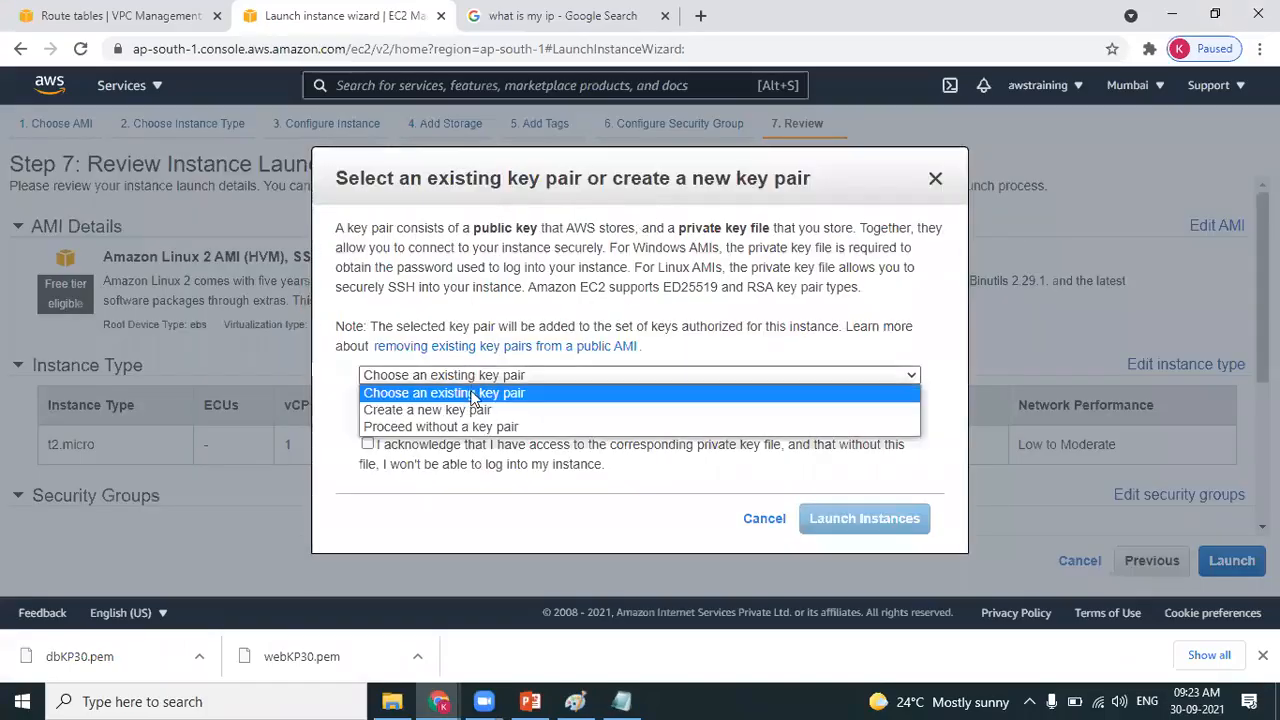
left_click(476, 410)
- Switch to the Notepad notes and copy the key pair name Bastion30
key("alt+Tab")
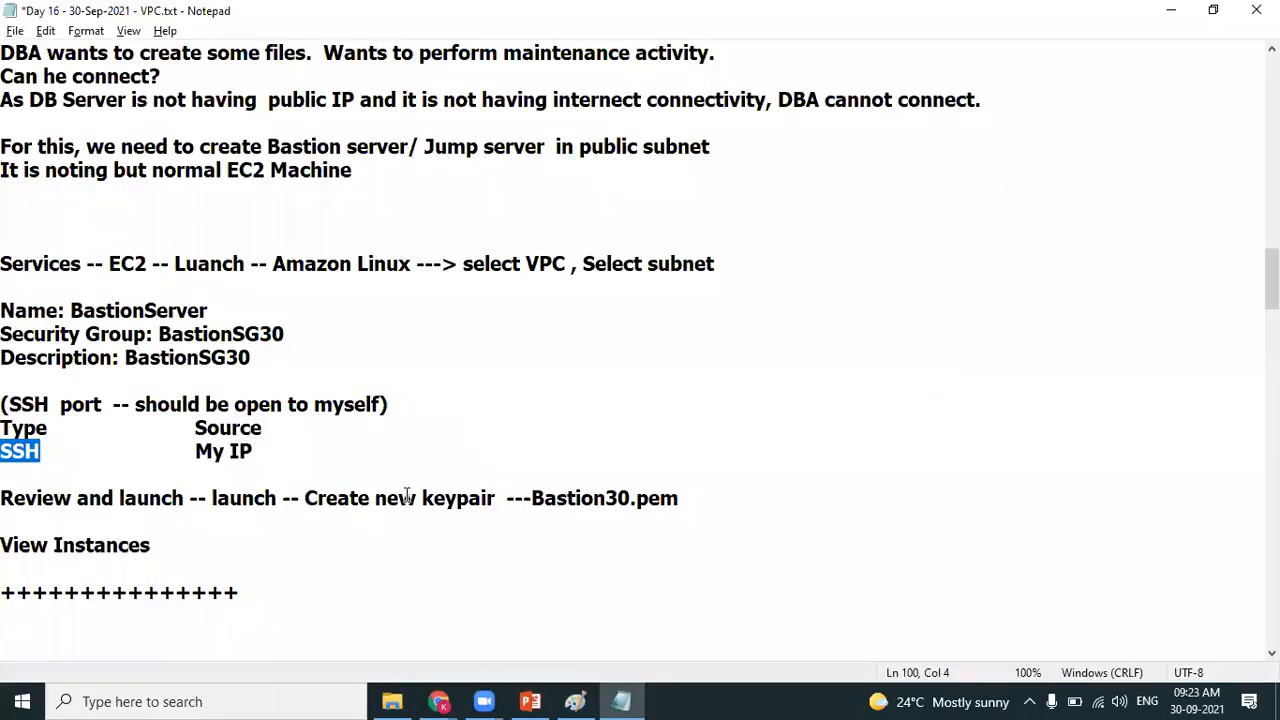
left_click(533, 498)
key("shift+Right")
key("shift+Right")
key("shift+Right")
key("shift+Right")
key("shift+Right")
key("shift+Right")
key("shift+Right")
key("shift+Right")
key("shift+Right")
key("ctrl+c")
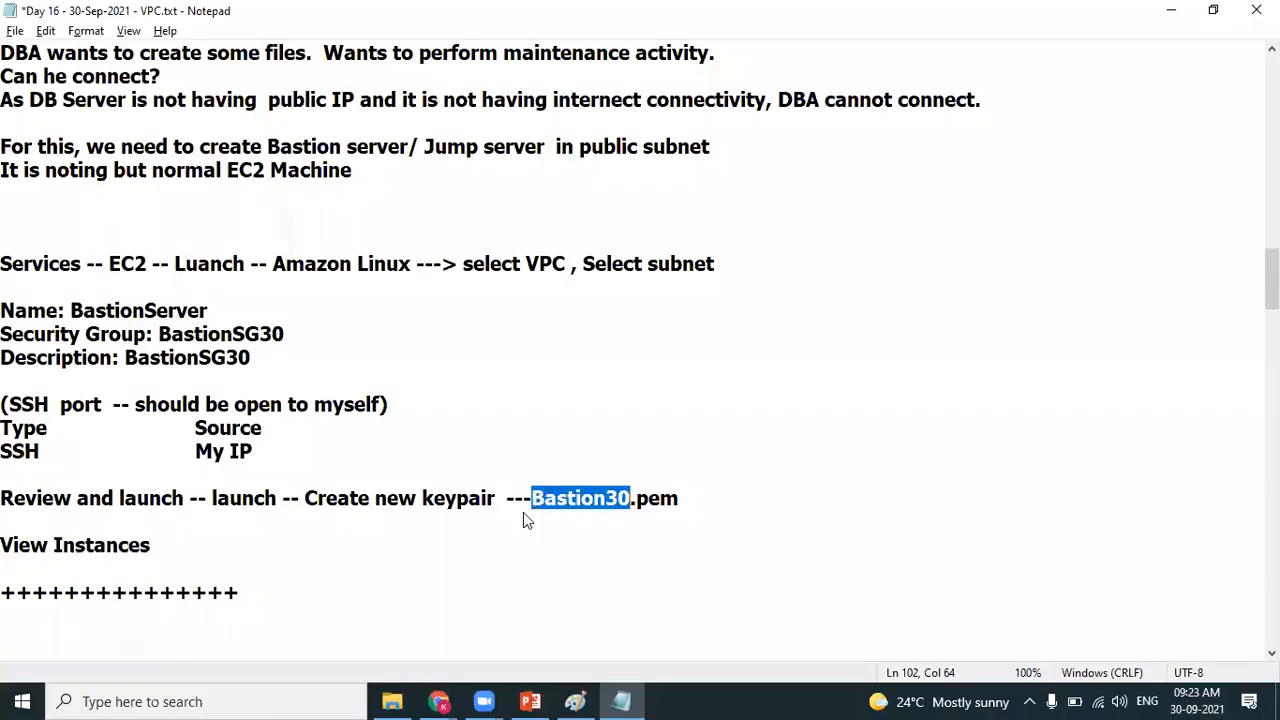
- Return to the launch wizard in Chrome, name the new key pair Bastion30, and download it as Bastion30.pem
key("alt+Tab")
key("BackSpace")
key("BackSpace")
key("BackSpace")
key("BackSpace")
key("BackSpace")
key("BackSpace")
key("BackSpace")
key("BackSpace")
key("ctrl+v")
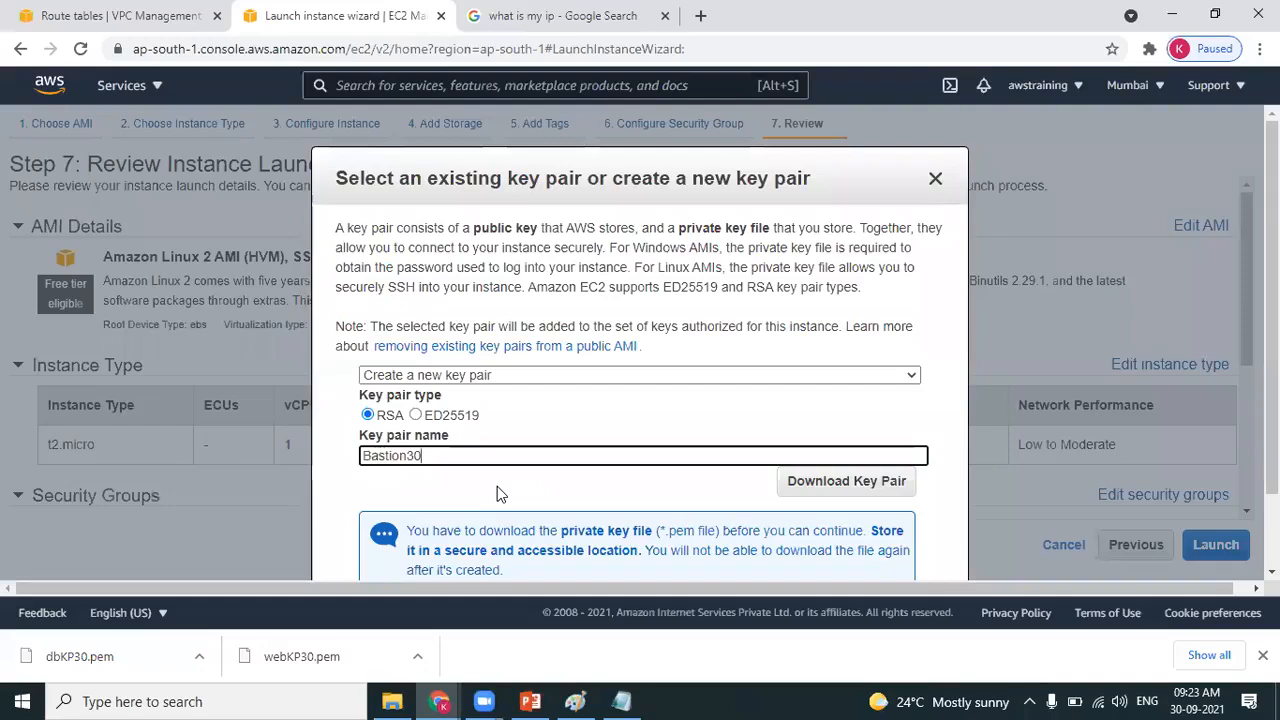
left_click(794, 482)
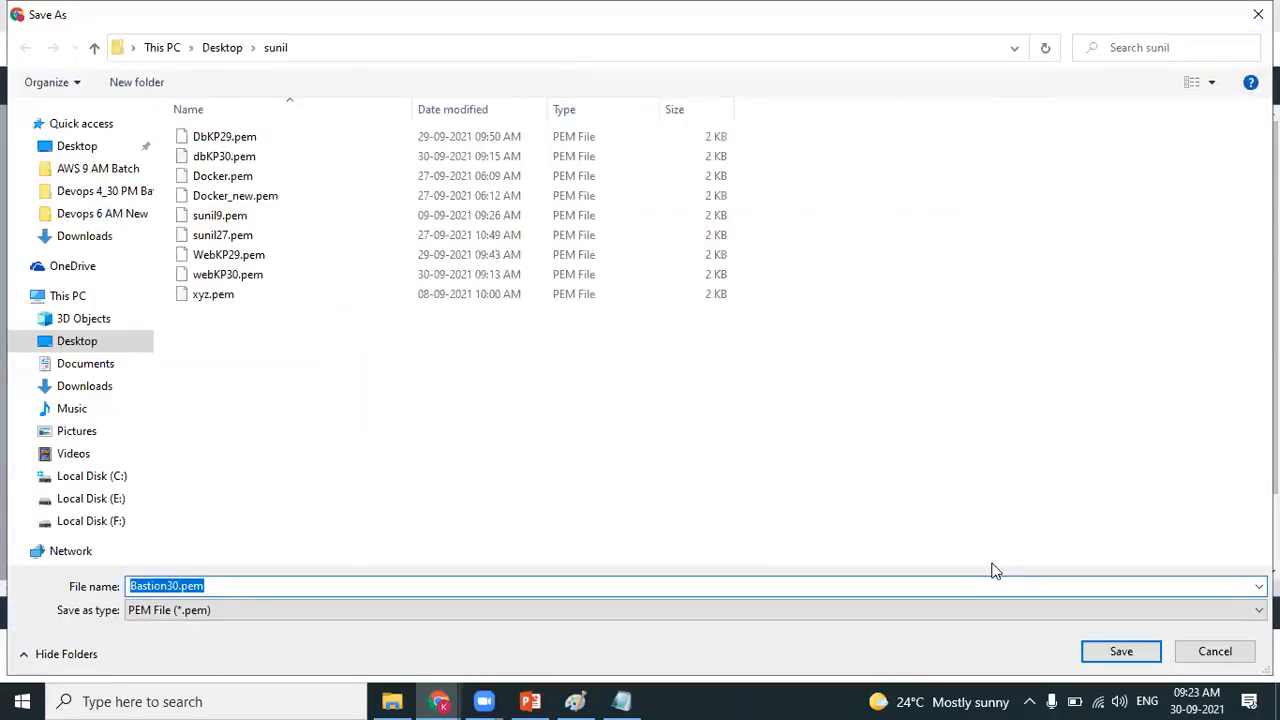
left_click(1121, 651)
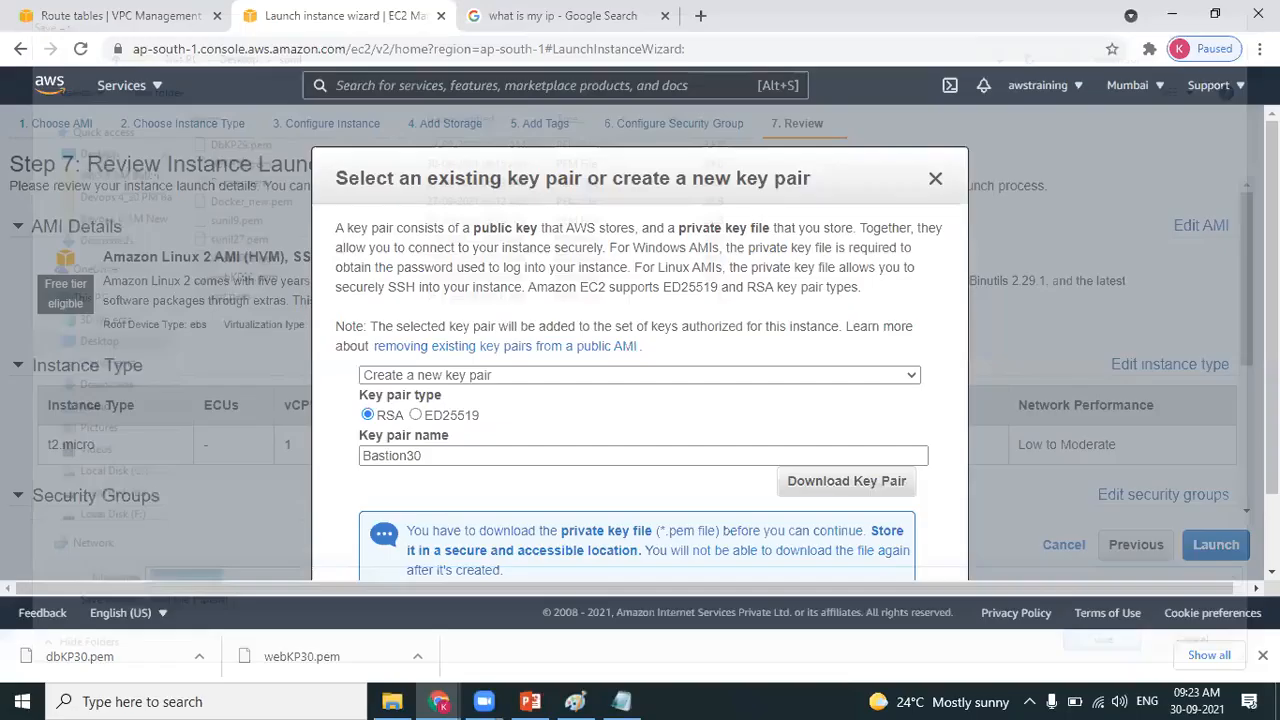
- Launch the instance with the new key pair and open the instances list
scroll(1023, 529, "down", 1)
left_click(903, 545)
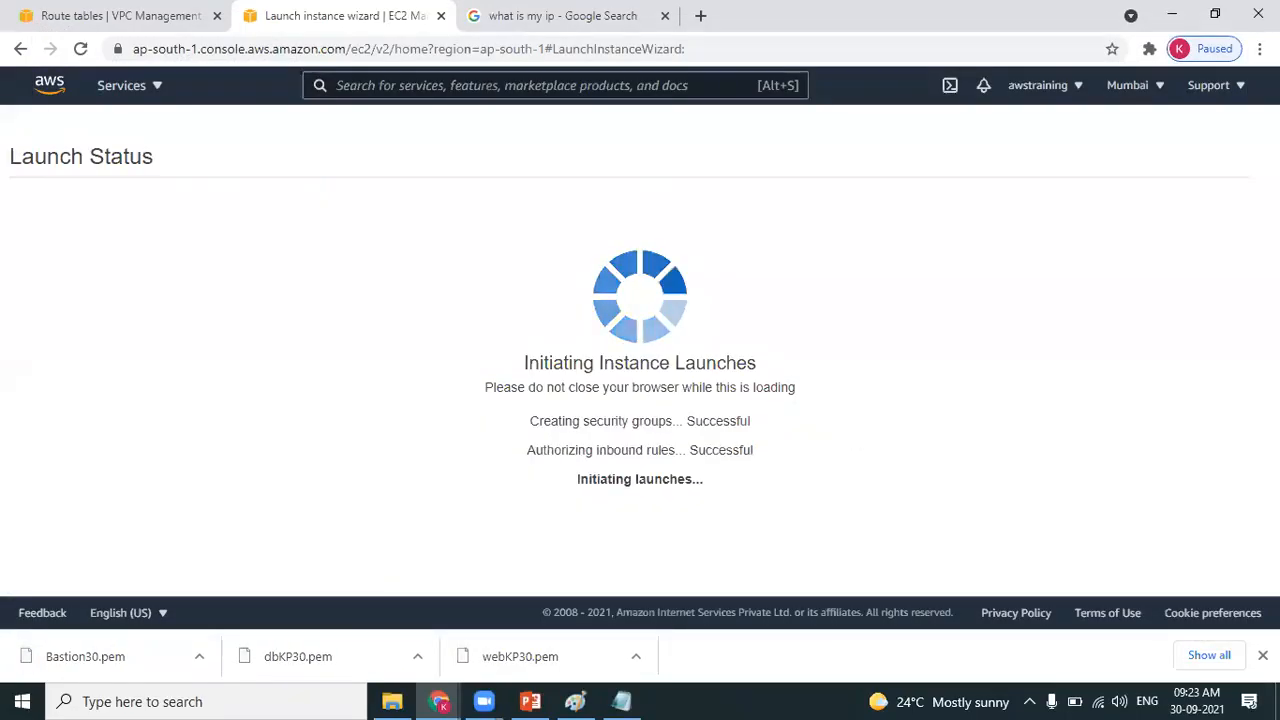
scroll(1234, 560, "down", 2)
left_click(1218, 570)
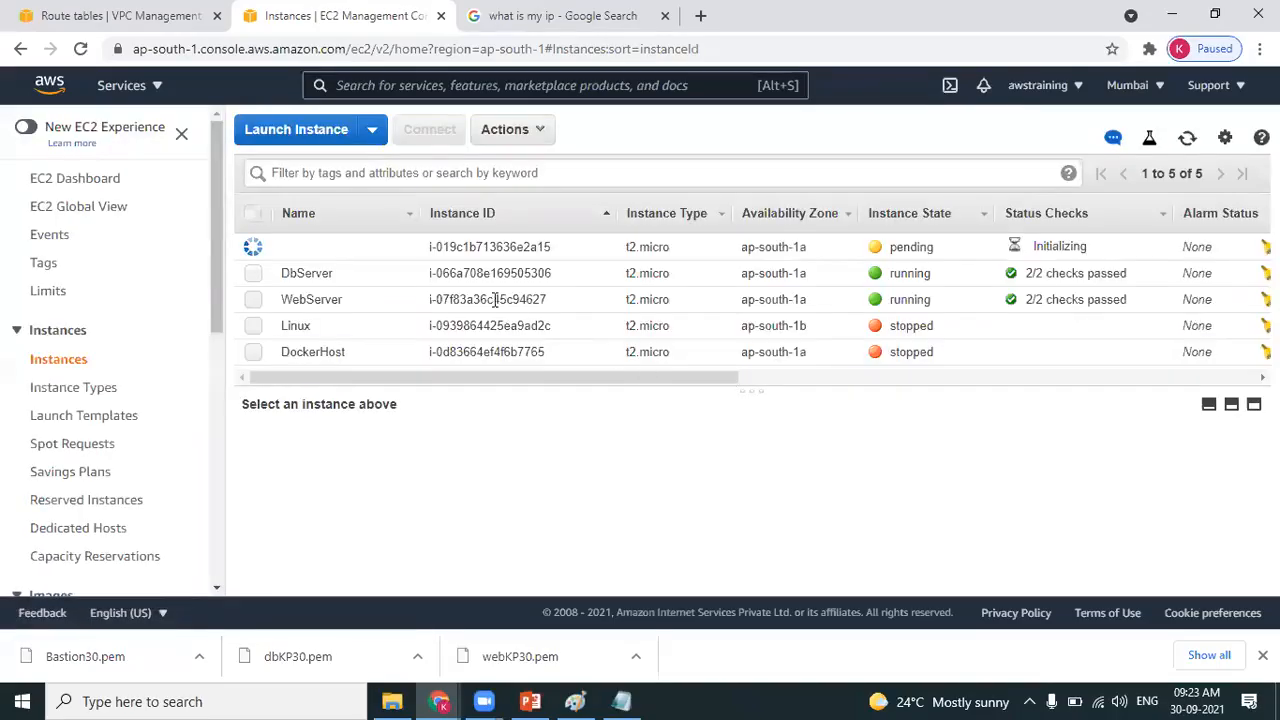
- Name the newly launched, unnamed instance BastionServer
left_click(401, 250)
type("BastionServer")
key("Return")
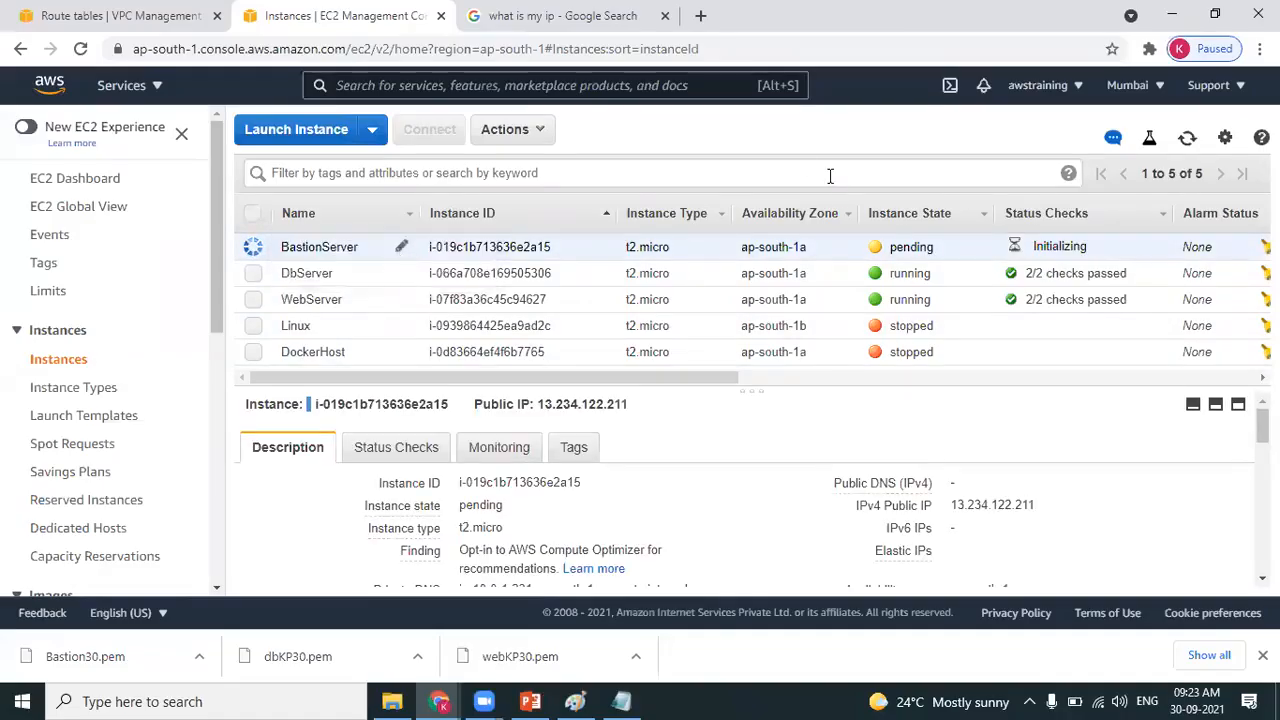
- Read the Notepad notes on reaching DbServer from the Bastion server over SSH, and compare them with the Paint diagram
key("alt+Tab")
key("Down")
key("Down")
key("Down")
key("Down")
key("Down")
key("Down")
key("Down")
key("Down")
key("Down")
key("Down")
key("Down")
key("Down")
key("Down")
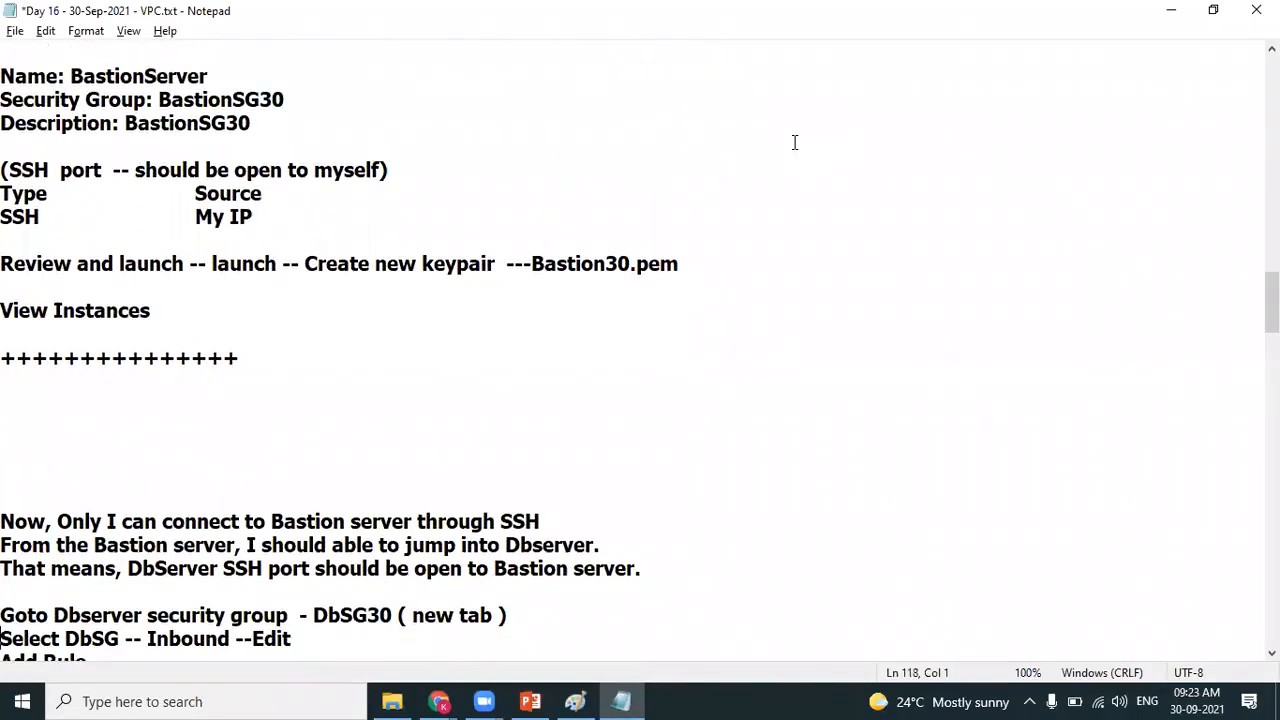
key("Down")
key("Down")
left_click_drag(130, 474, 425, 474)
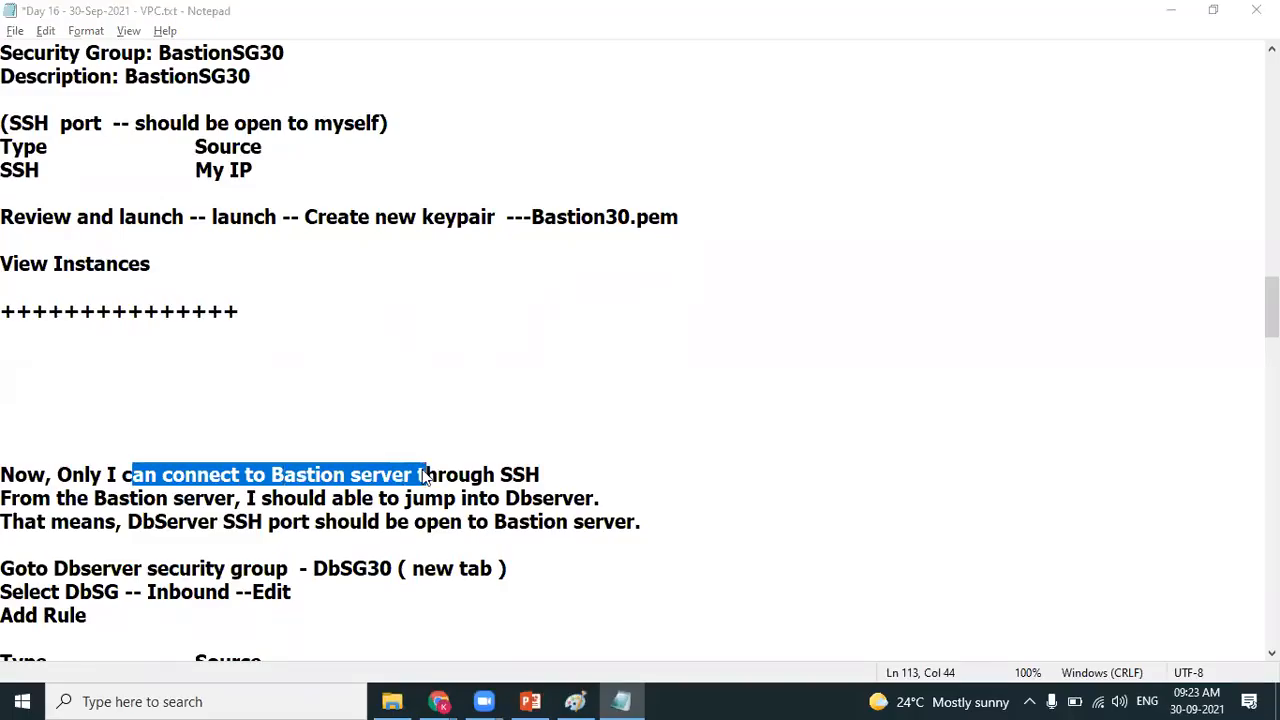
key("alt+Tab")
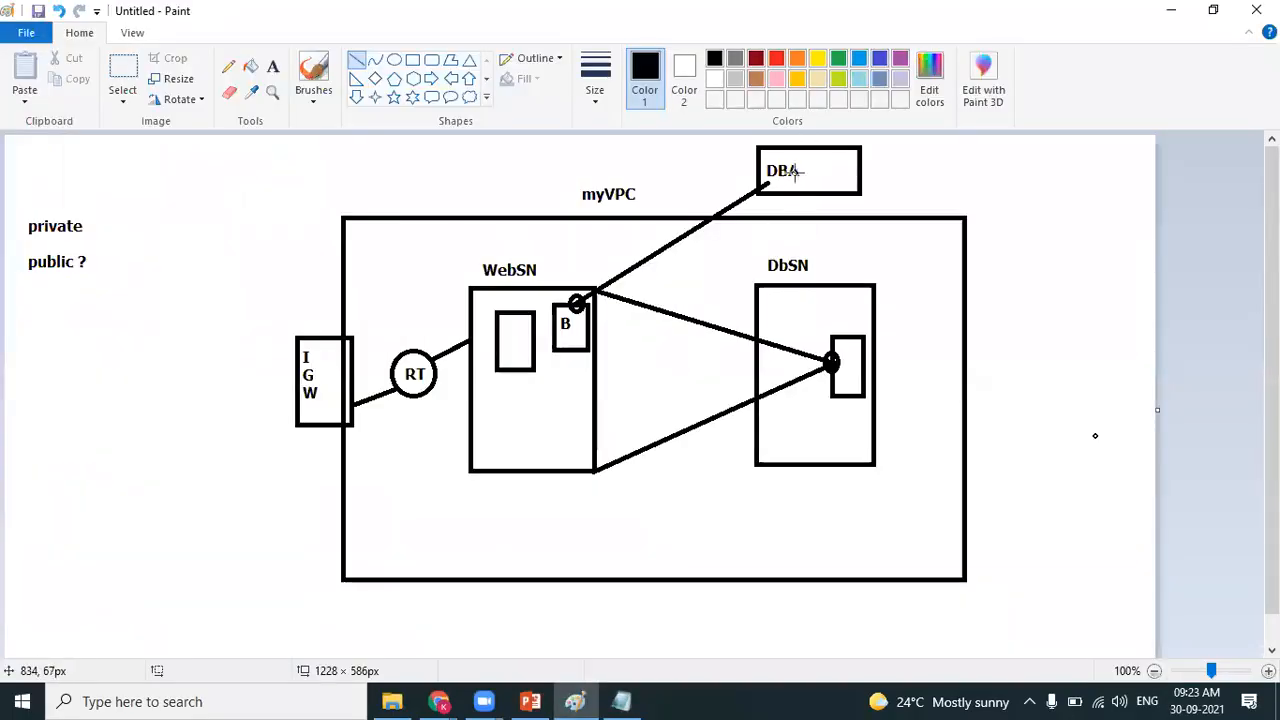
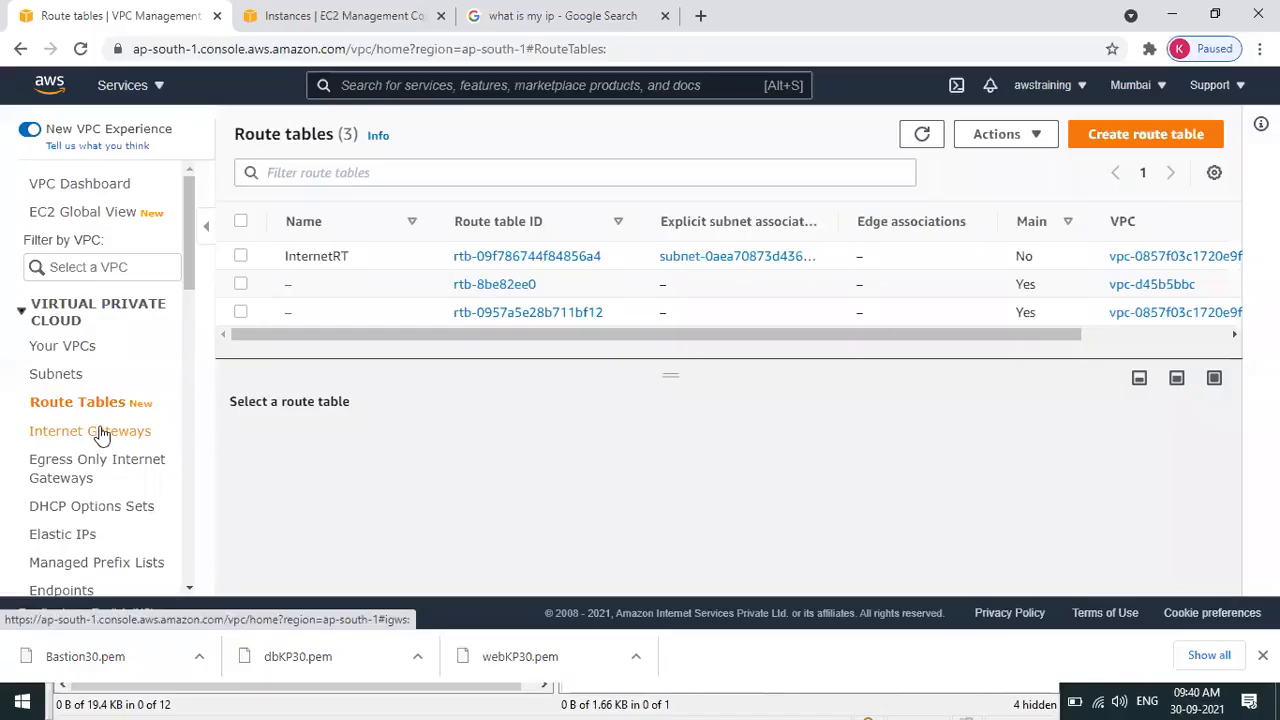
left_click(231, 270)
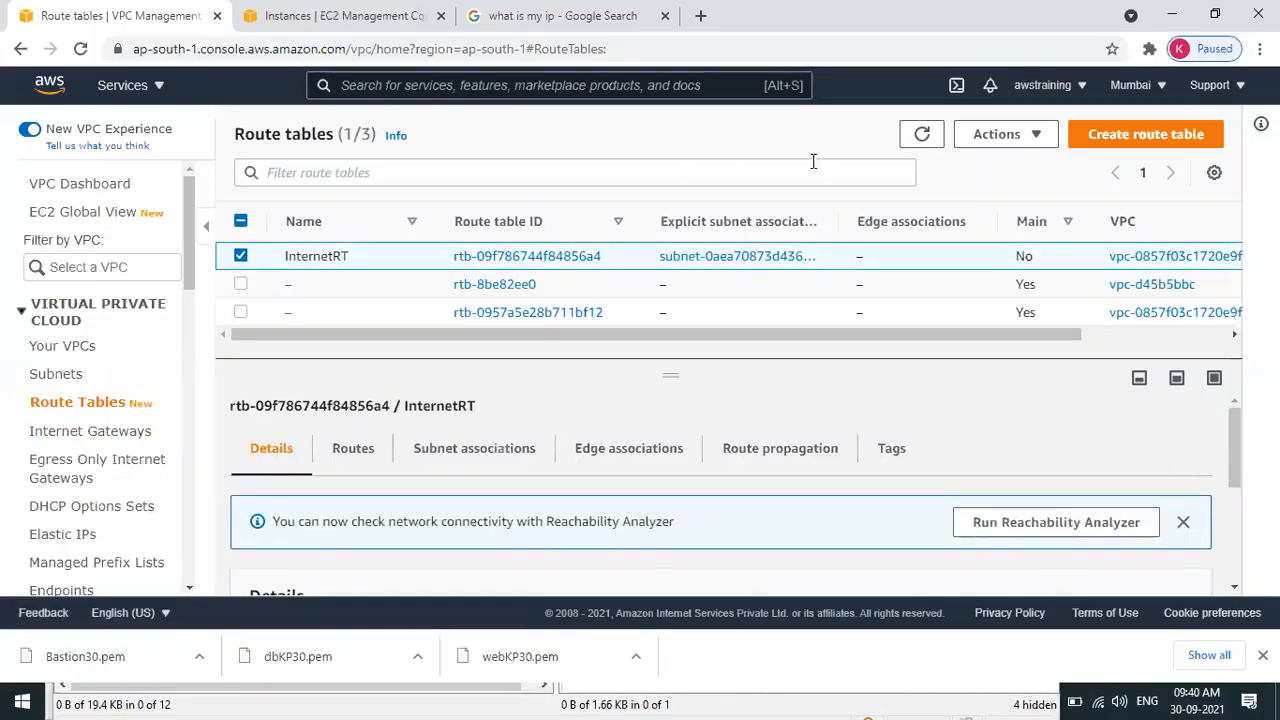
left_click(1000, 136)
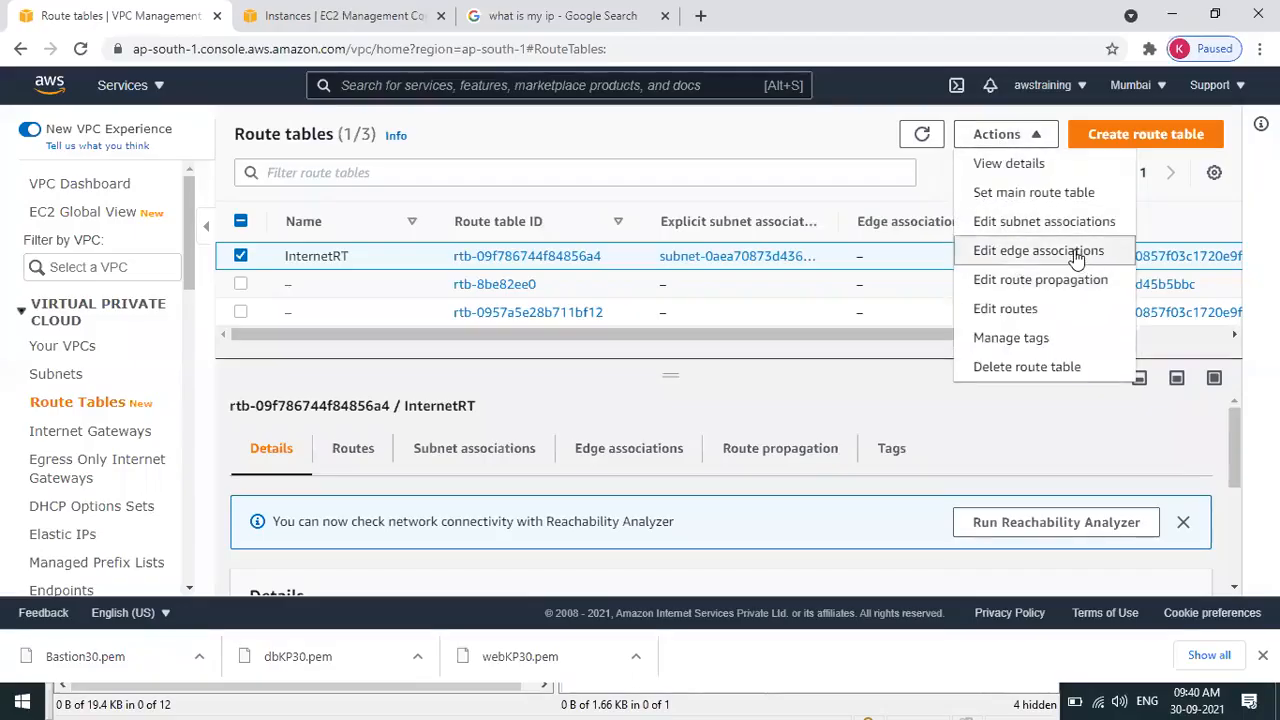
left_click(1074, 250)
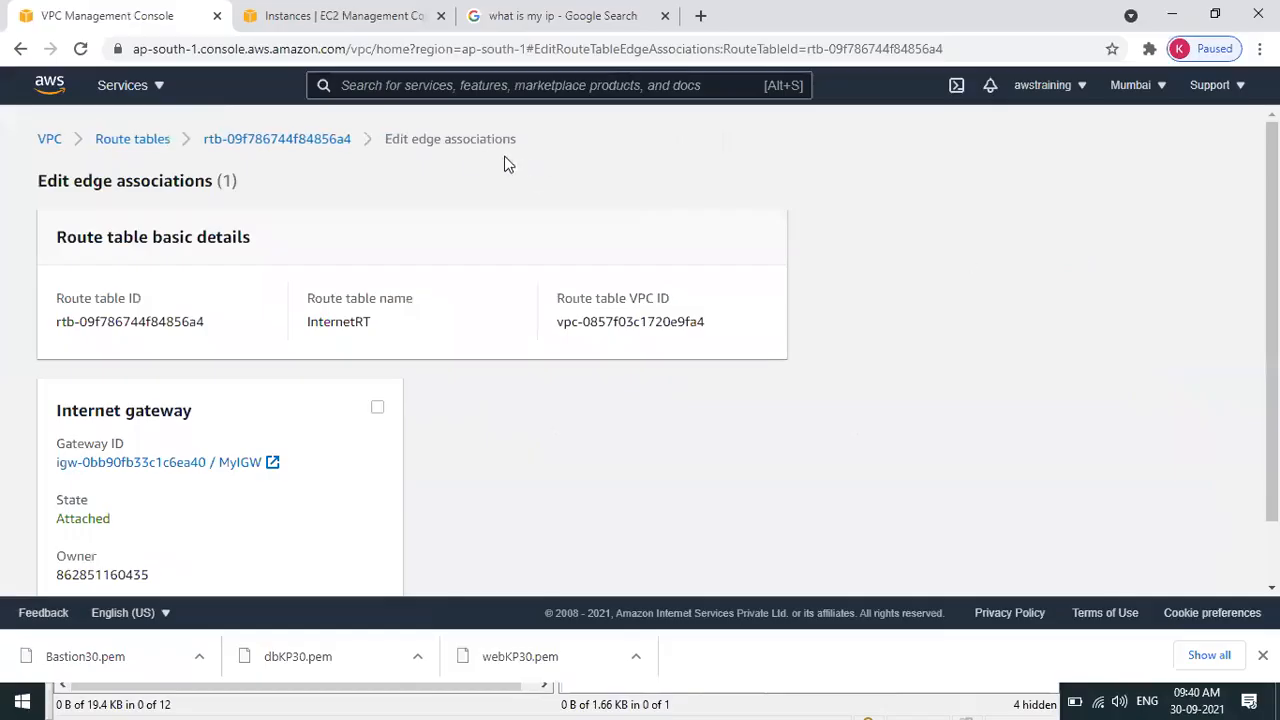
left_click(20, 48)
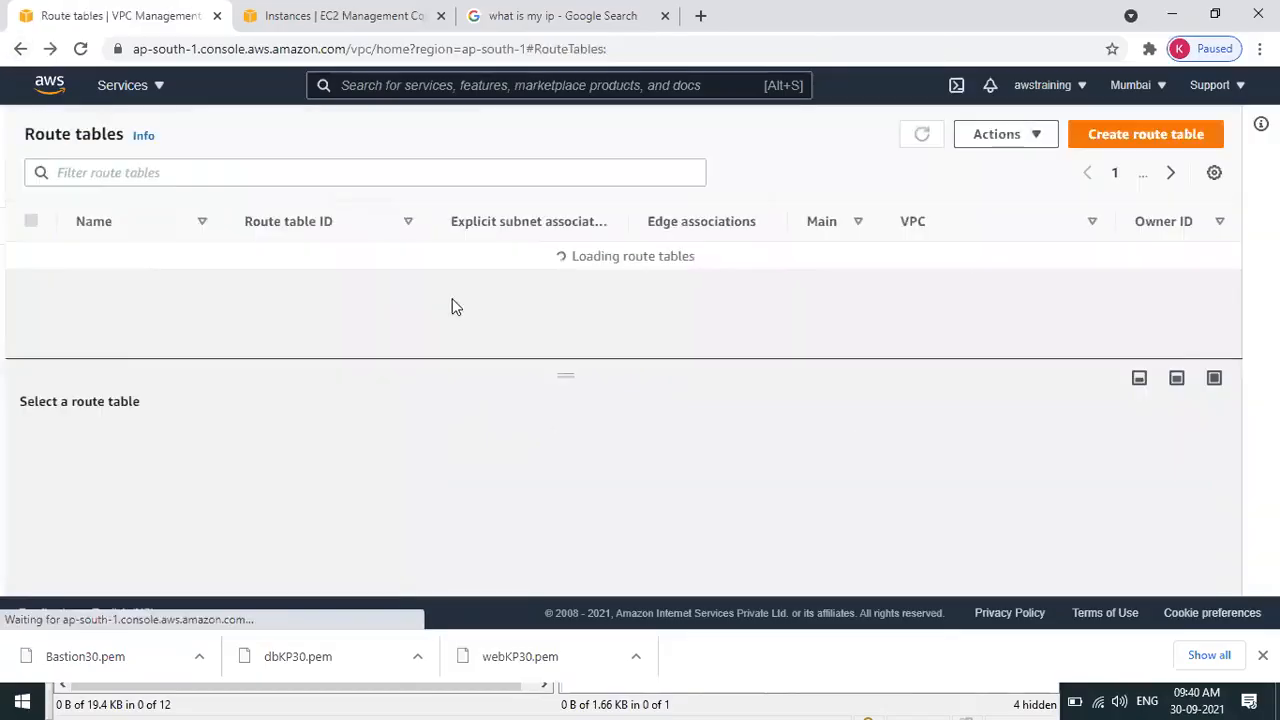
- Inspect the subnet associations of the InternetRT route table, trying DbSN as an additional subnet, and return to the list without saving
left_click(241, 257)
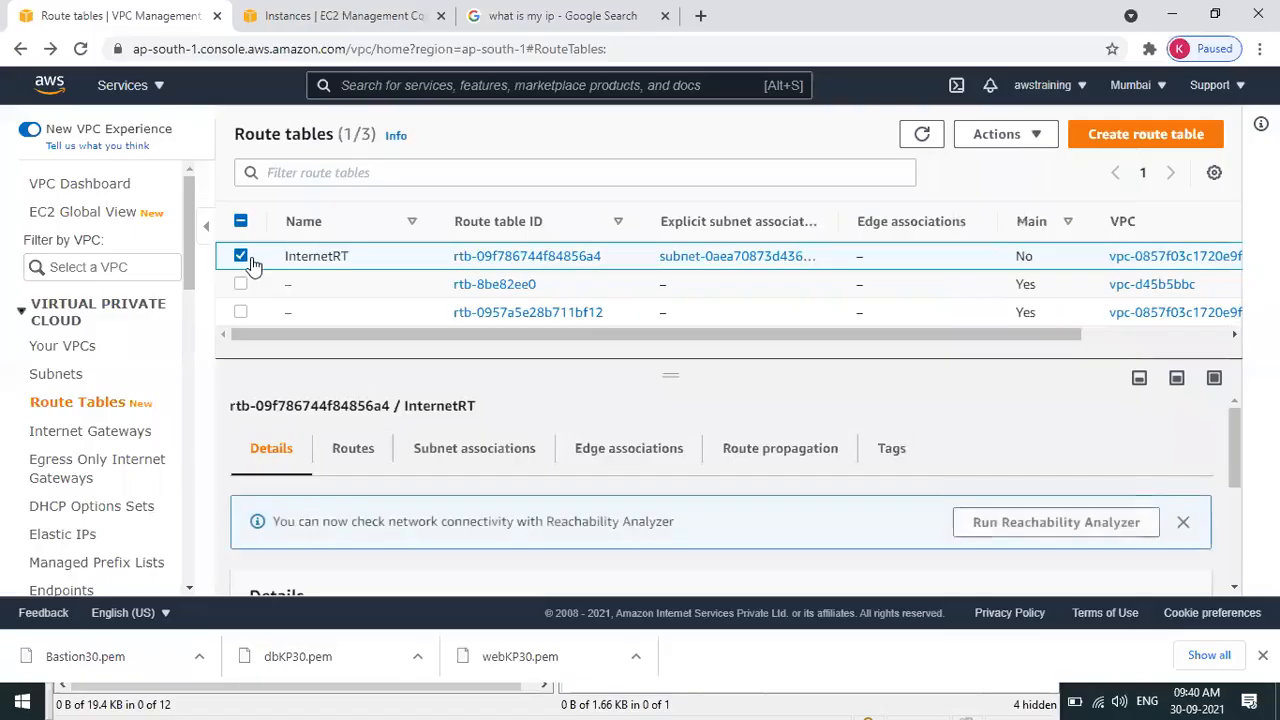
left_click(1025, 134)
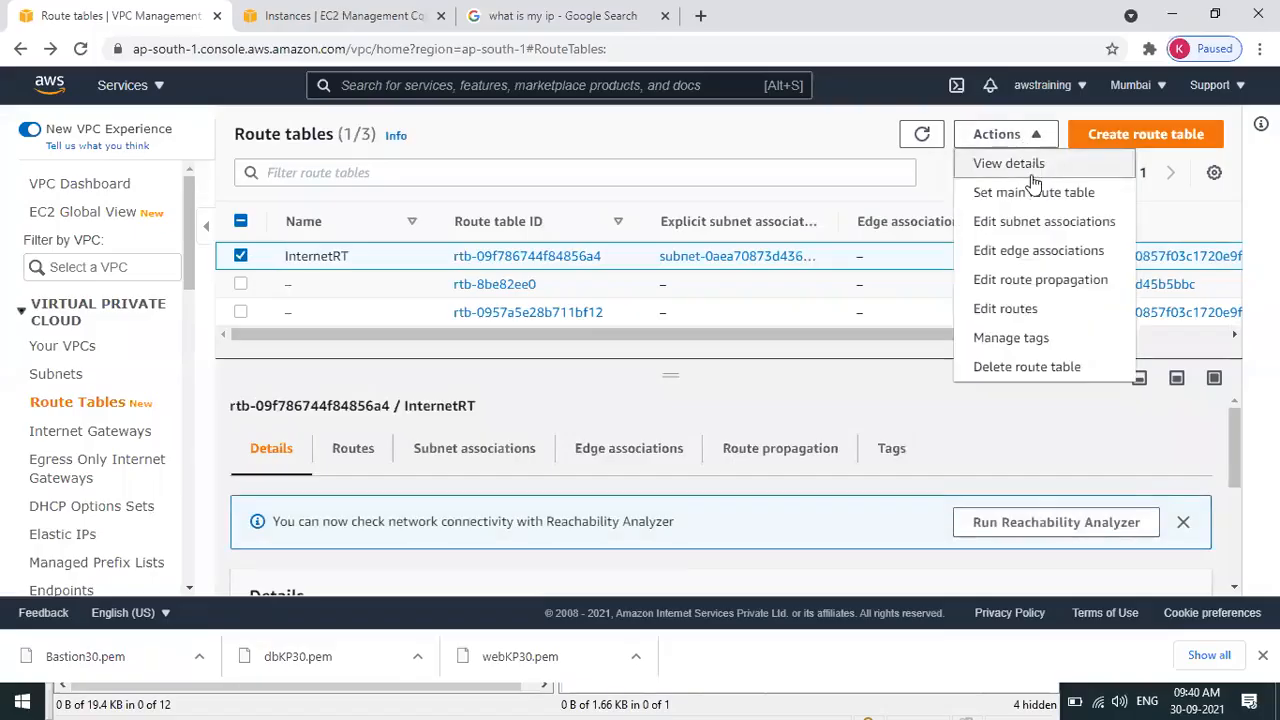
left_click(1038, 229)
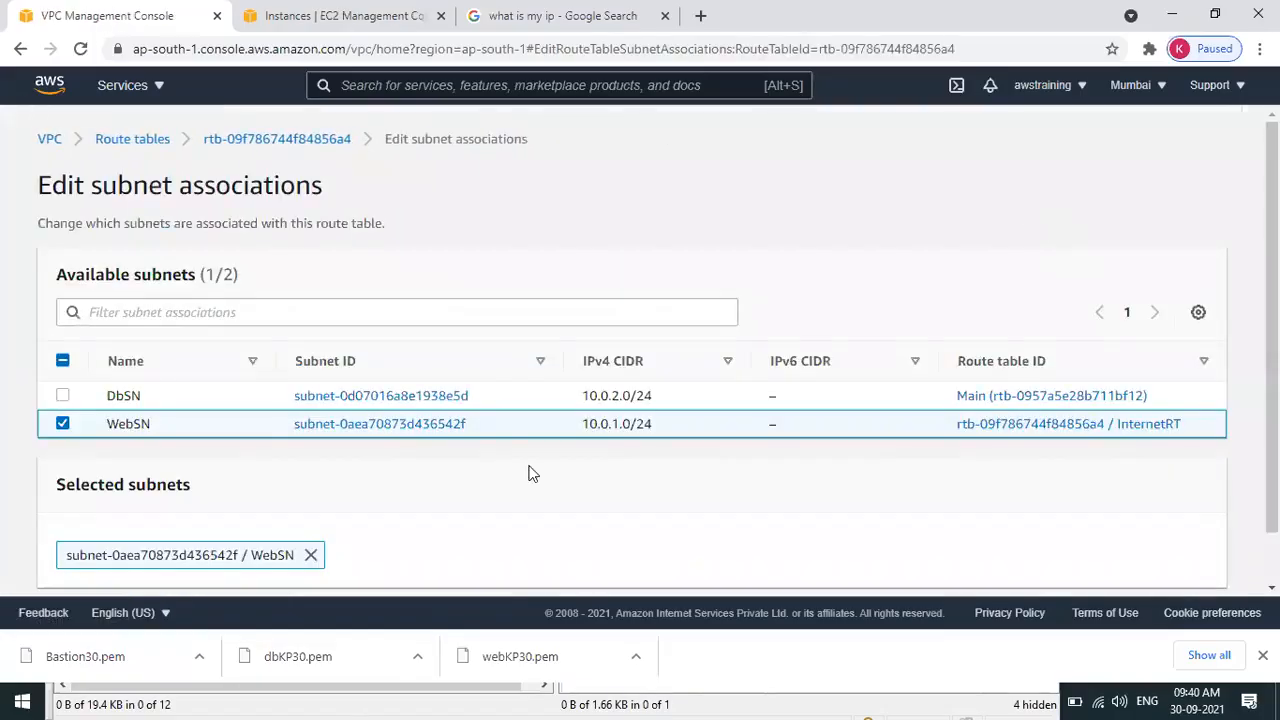
left_click(63, 395)
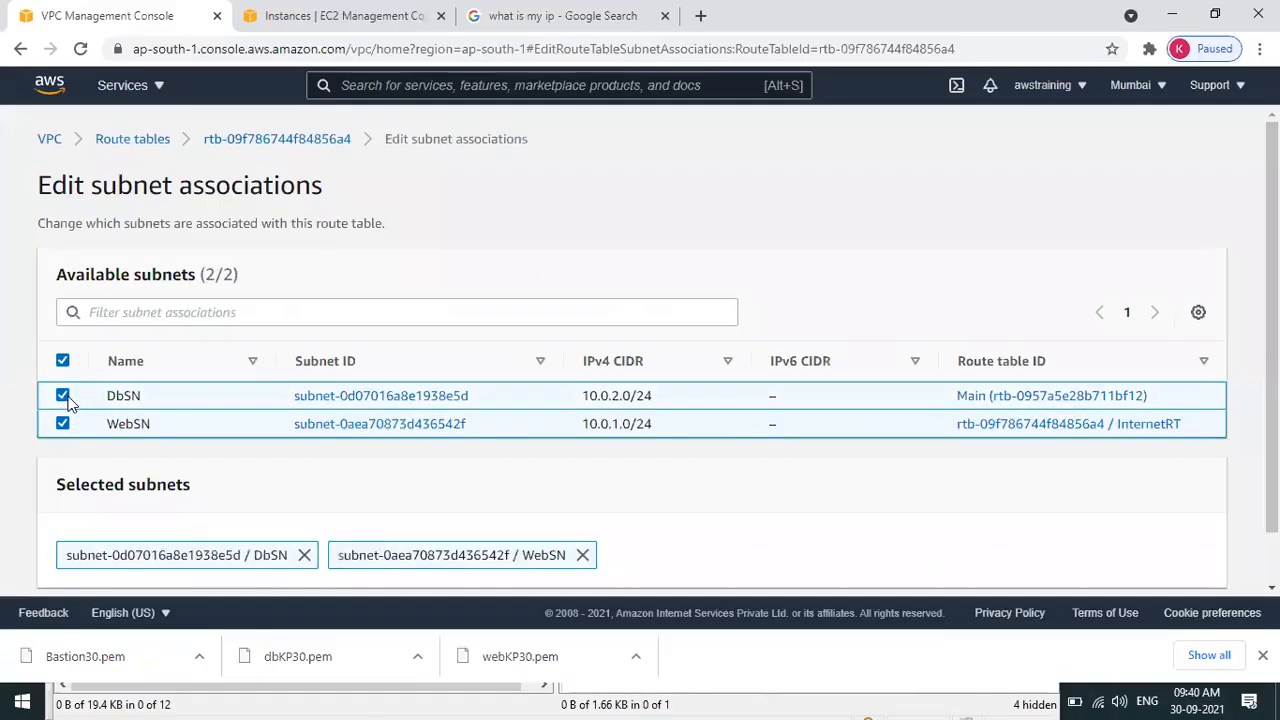
left_click(63, 395)
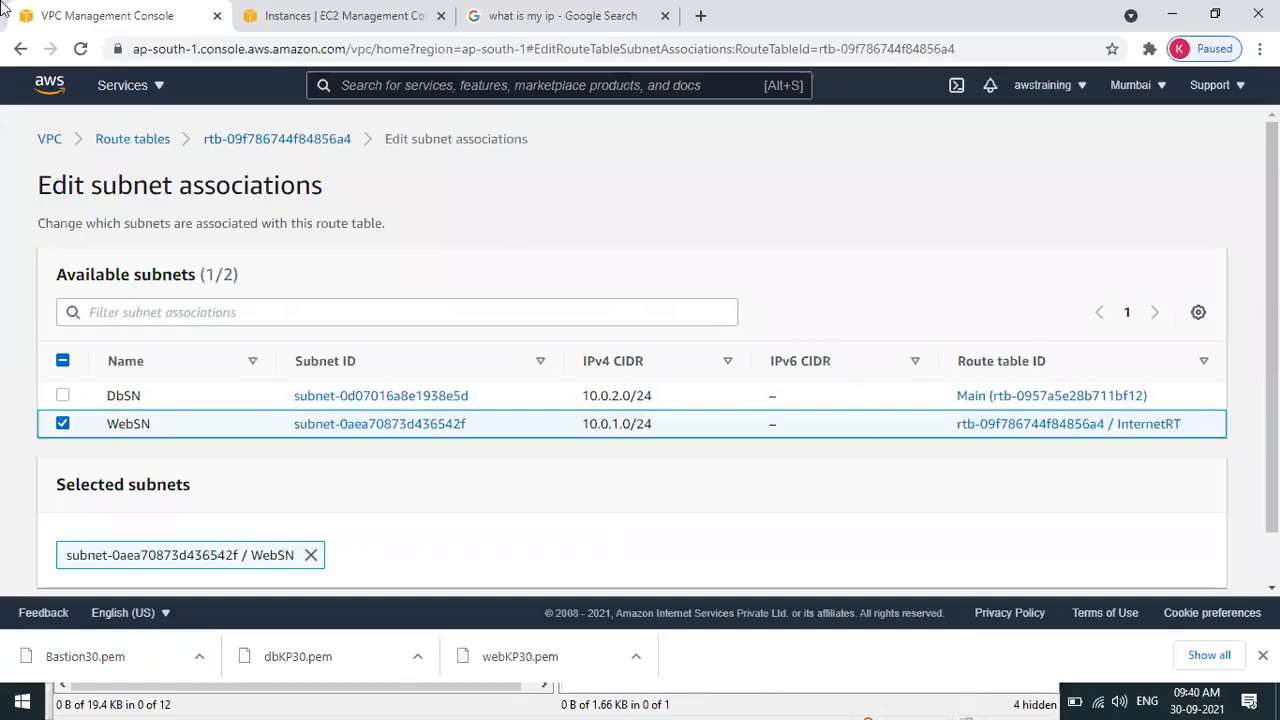
left_click(22, 49)
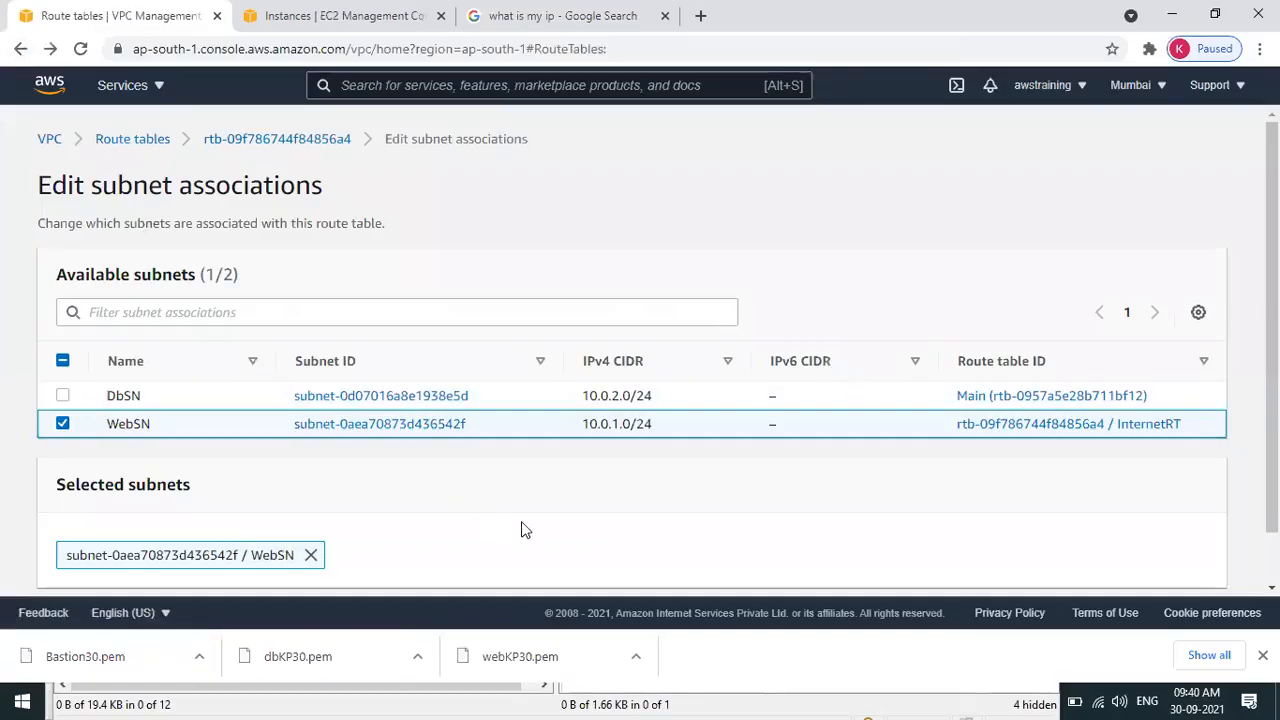
- Switch to the Paint diagram and point out the two DBA boxes with empty text frames
key("alt+Tab")
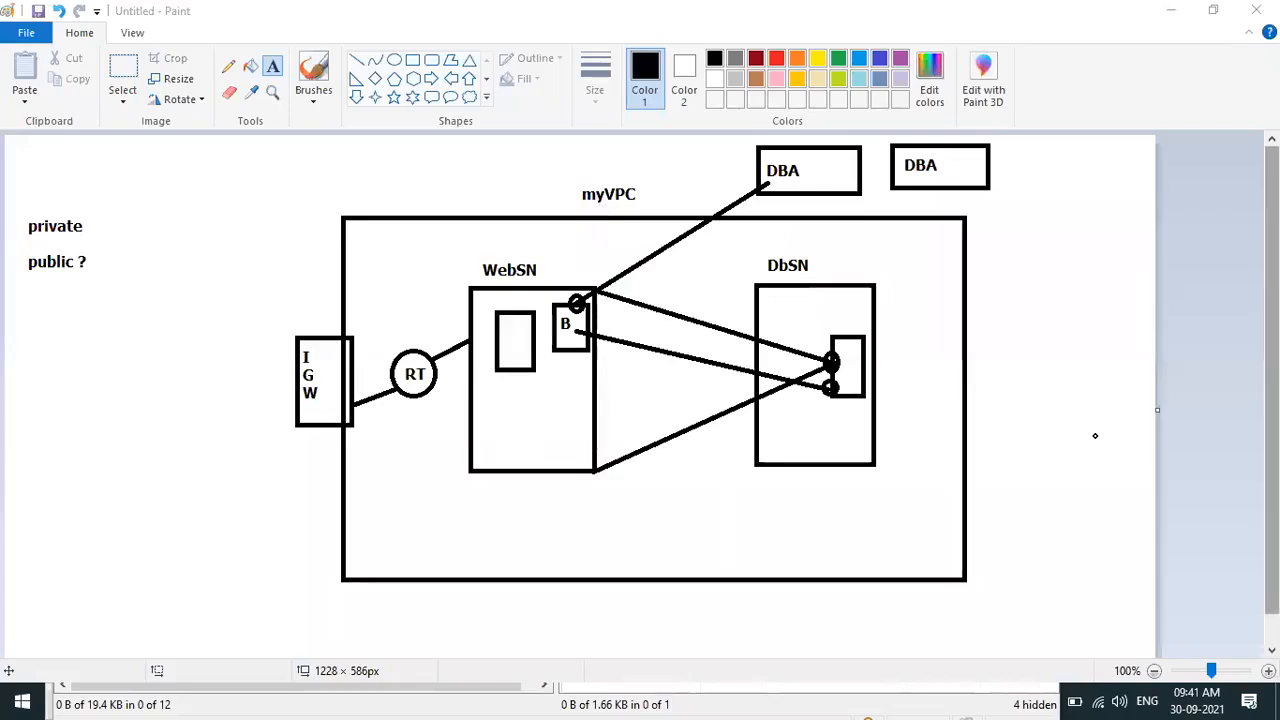
left_click(646, 156)
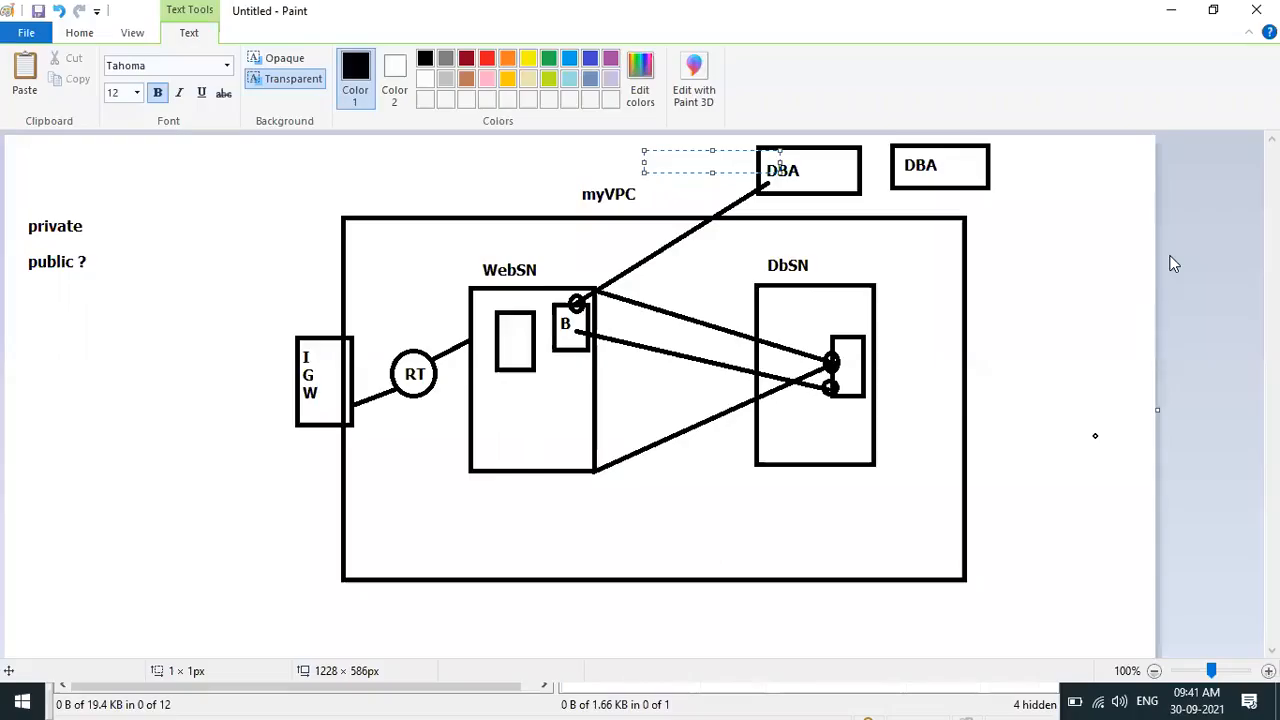
left_click_drag(895, 150, 966, 182)
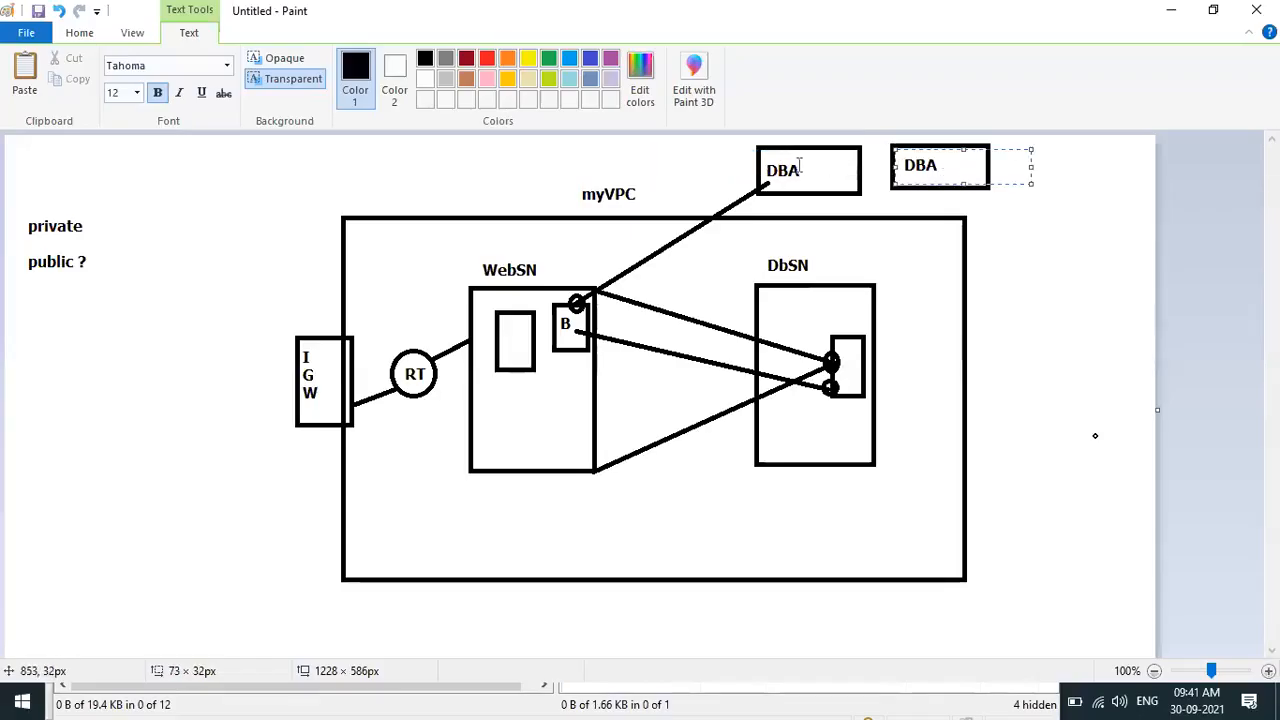
left_click_drag(766, 159, 825, 187)
left_click_drag(904, 152, 980, 178)
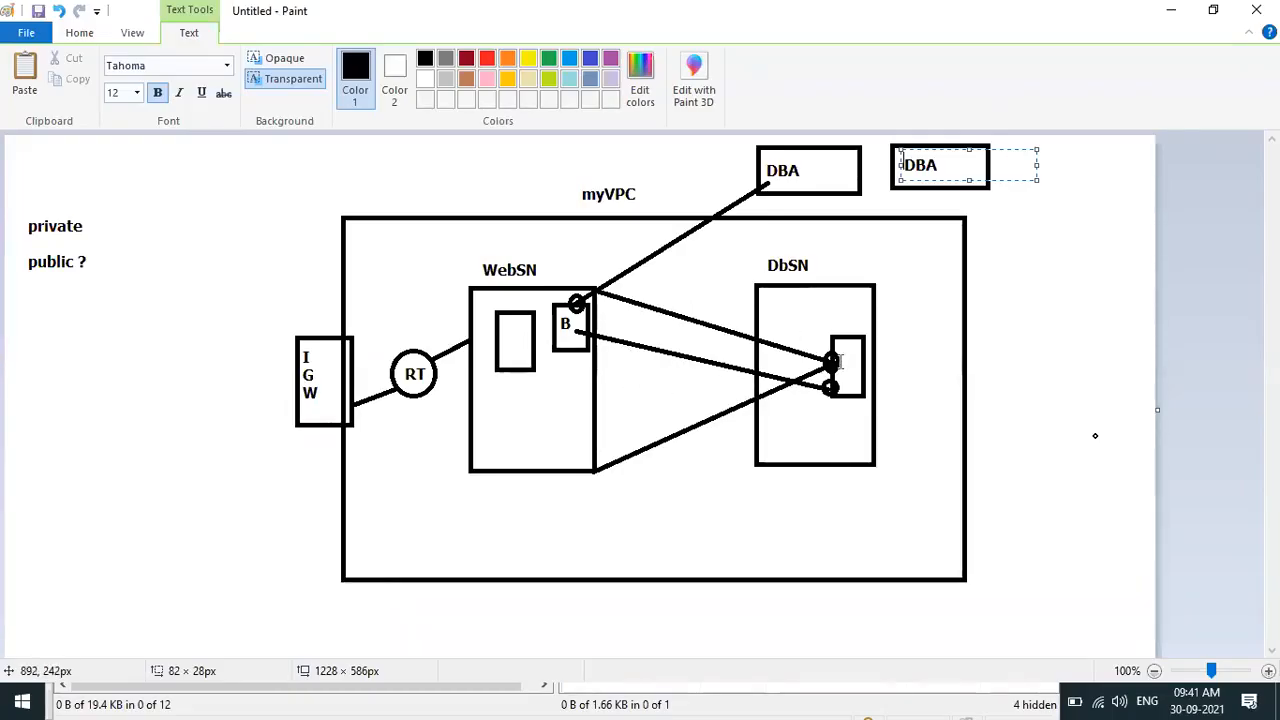
- Switch back to the VPC console in Chrome and open the list of security groups
key("alt+Tab")
key("alt+Tab")
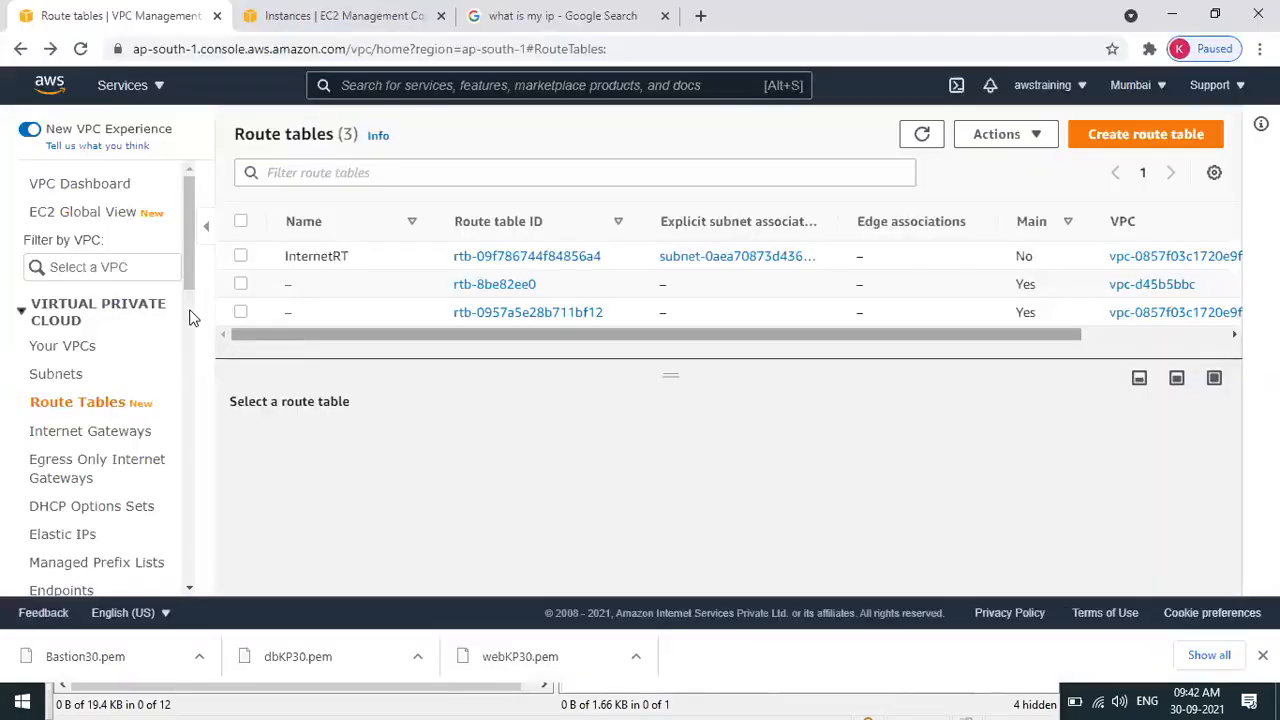
left_click_drag(184, 259, 209, 370)
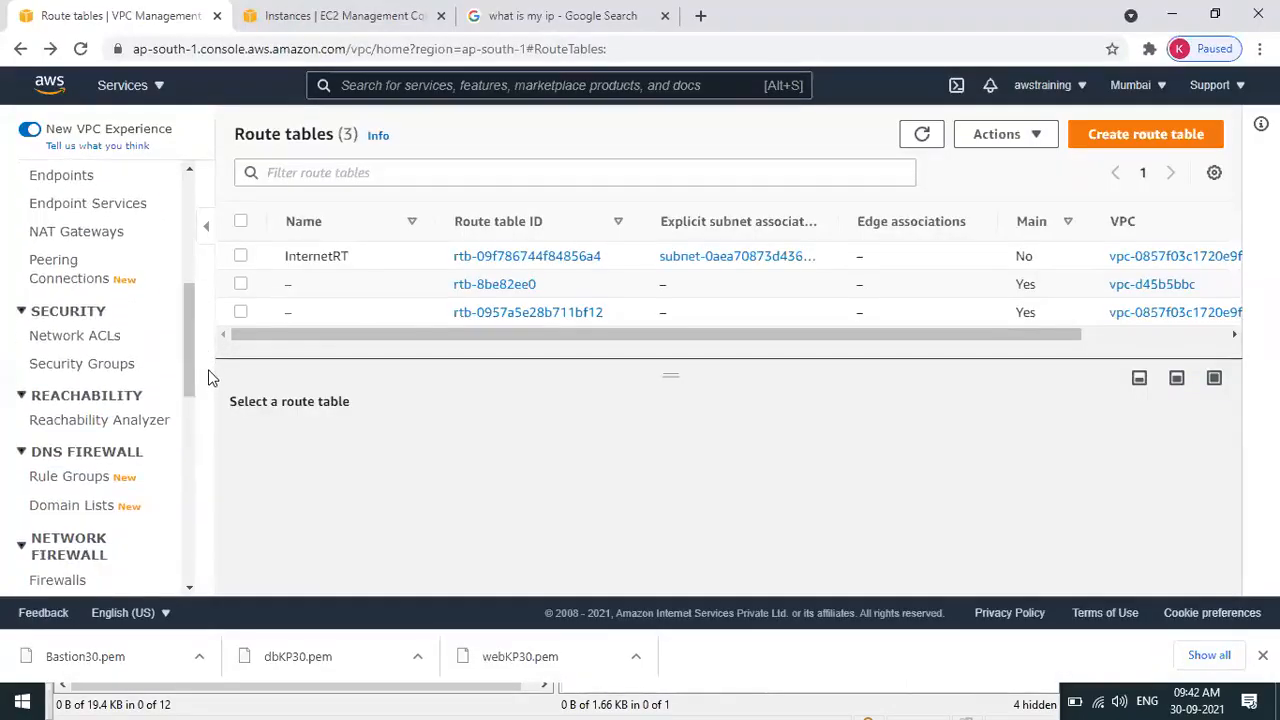
left_click(124, 368)
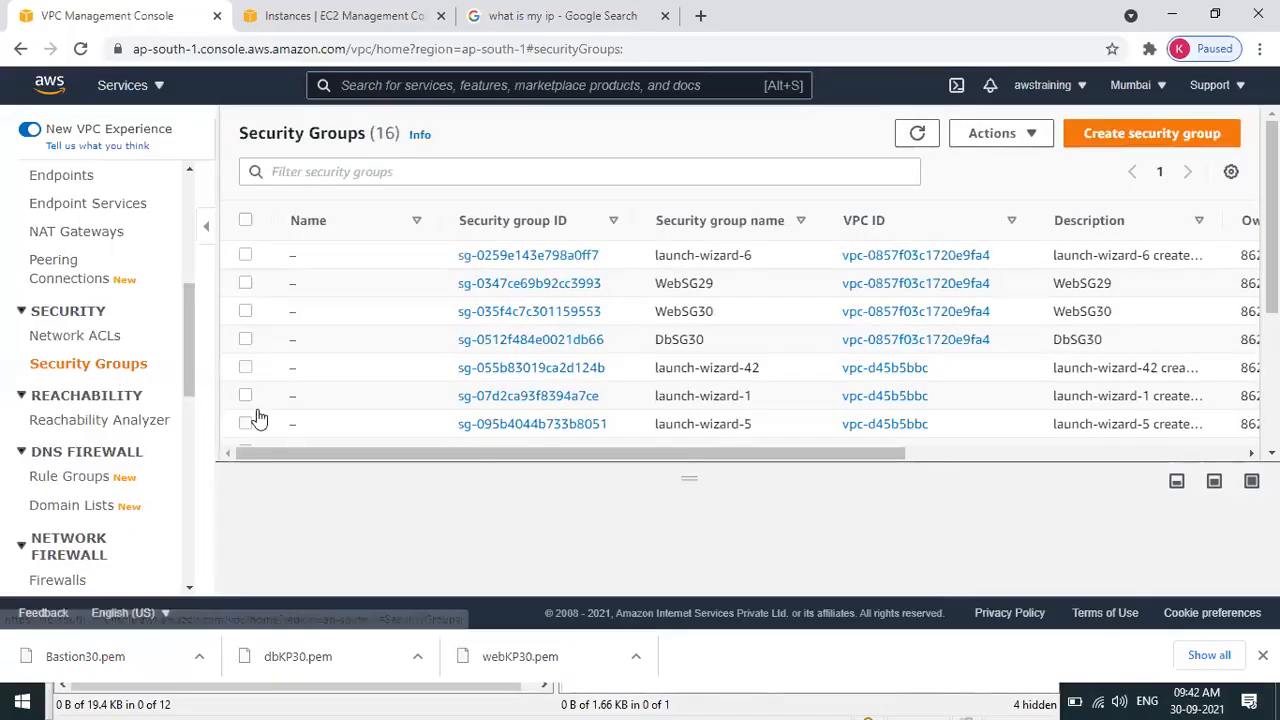
- Open the inbound rules of the DbSG30 security group for editing and examine the source choices of the MYSQL/Aurora rule
left_click(587, 339)
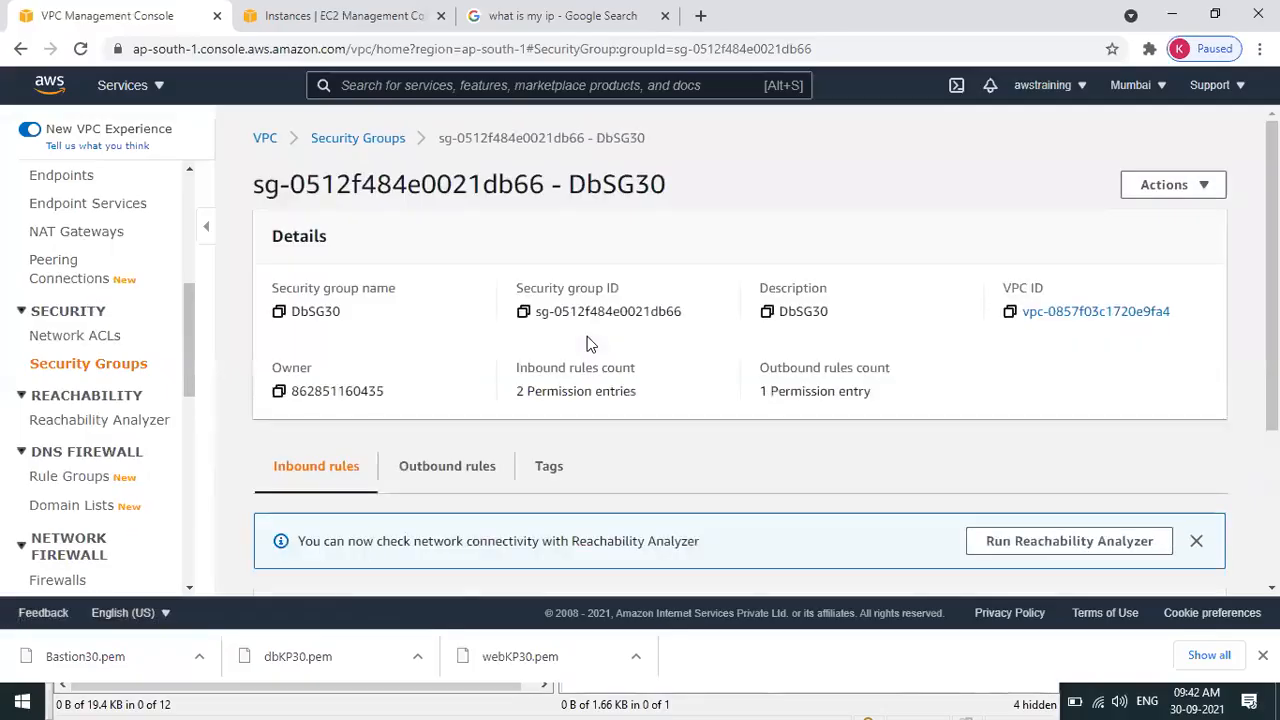
scroll(1169, 443, "down", 3)
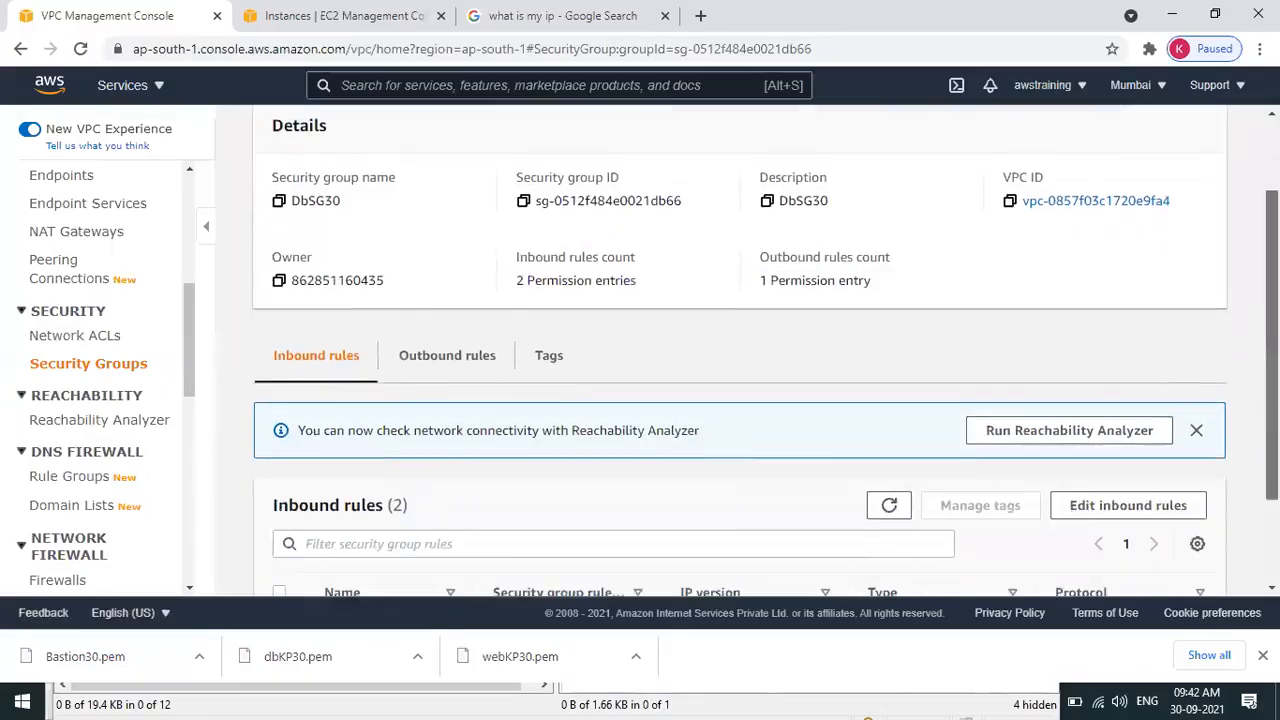
left_click(1156, 458)
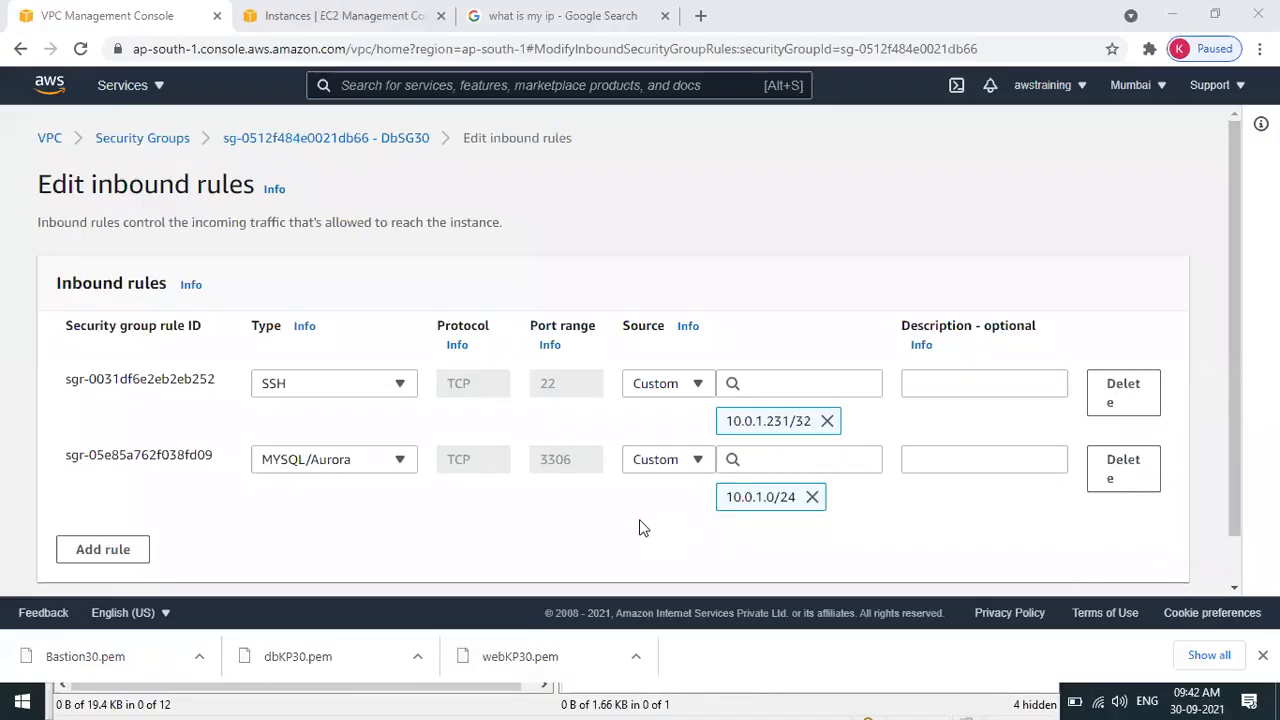
left_click(697, 462)
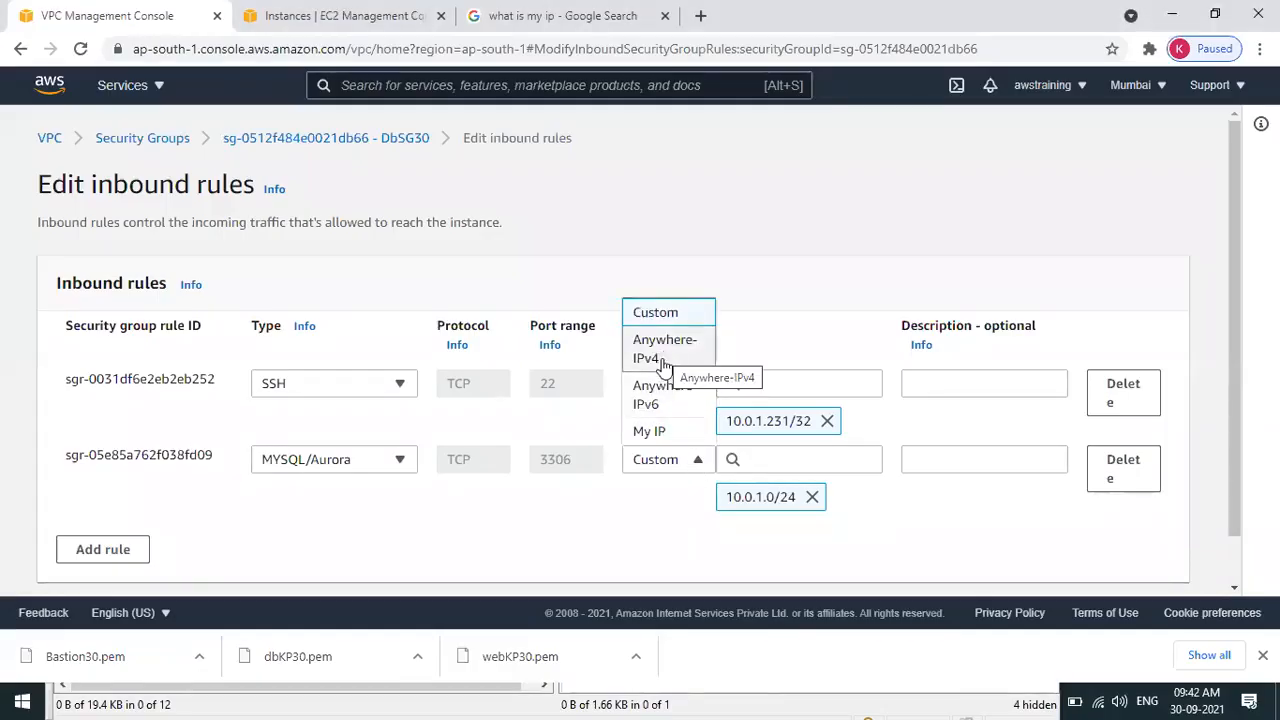
left_click(660, 529)
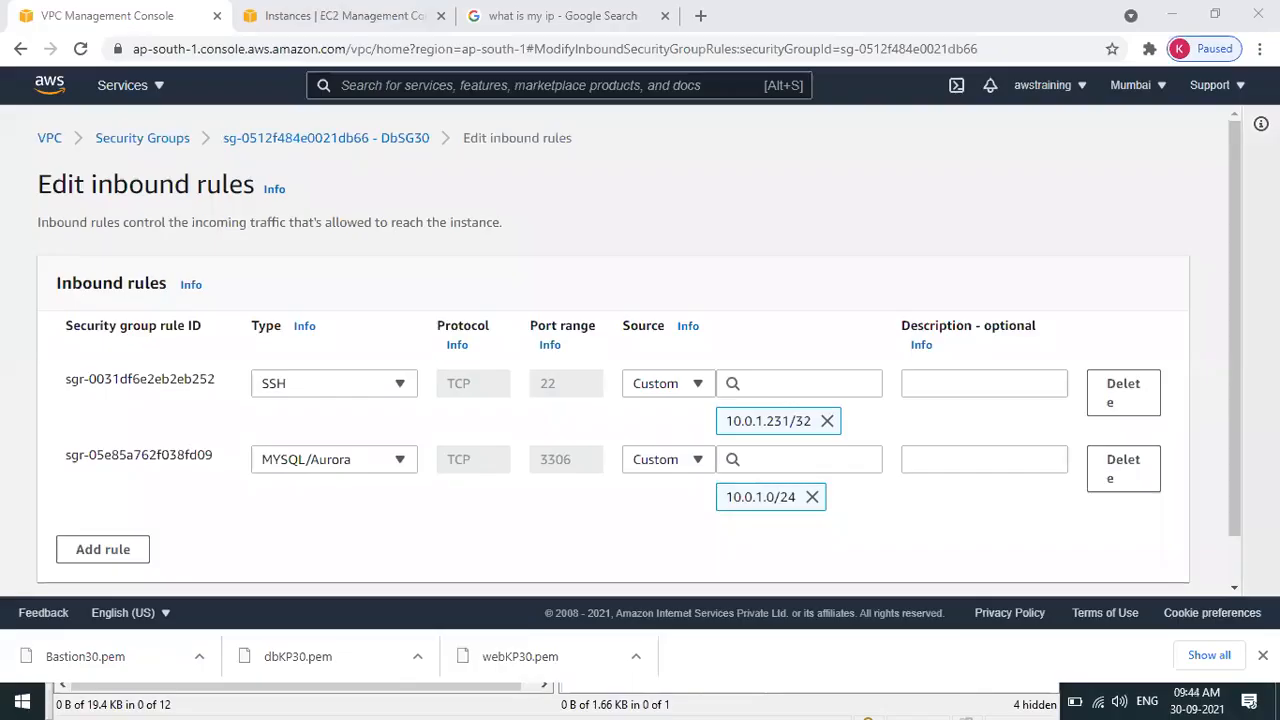
- Switch past the Paint diagram to the PuTTY session on DbServer and clear the terminal screen
key("alt+Tab")
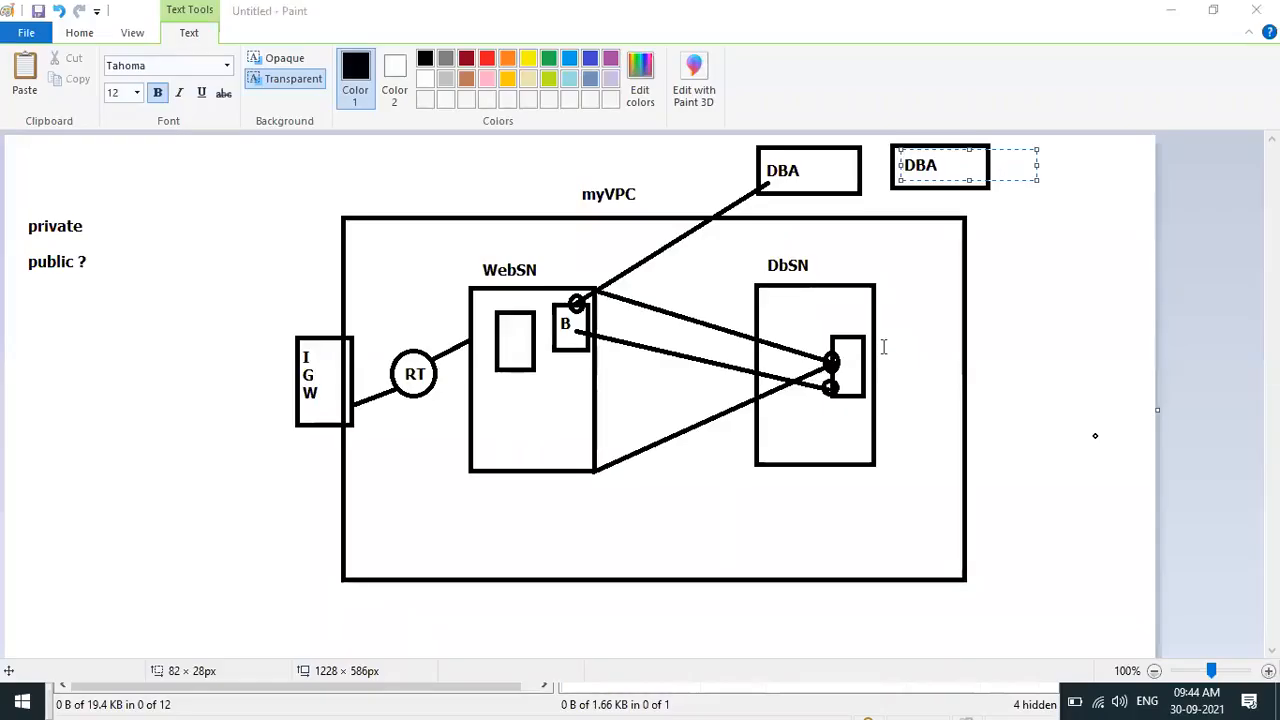
key("alt+Tab")
key("alt+Tab")
key("alt+Tab")
key("alt+Tab")
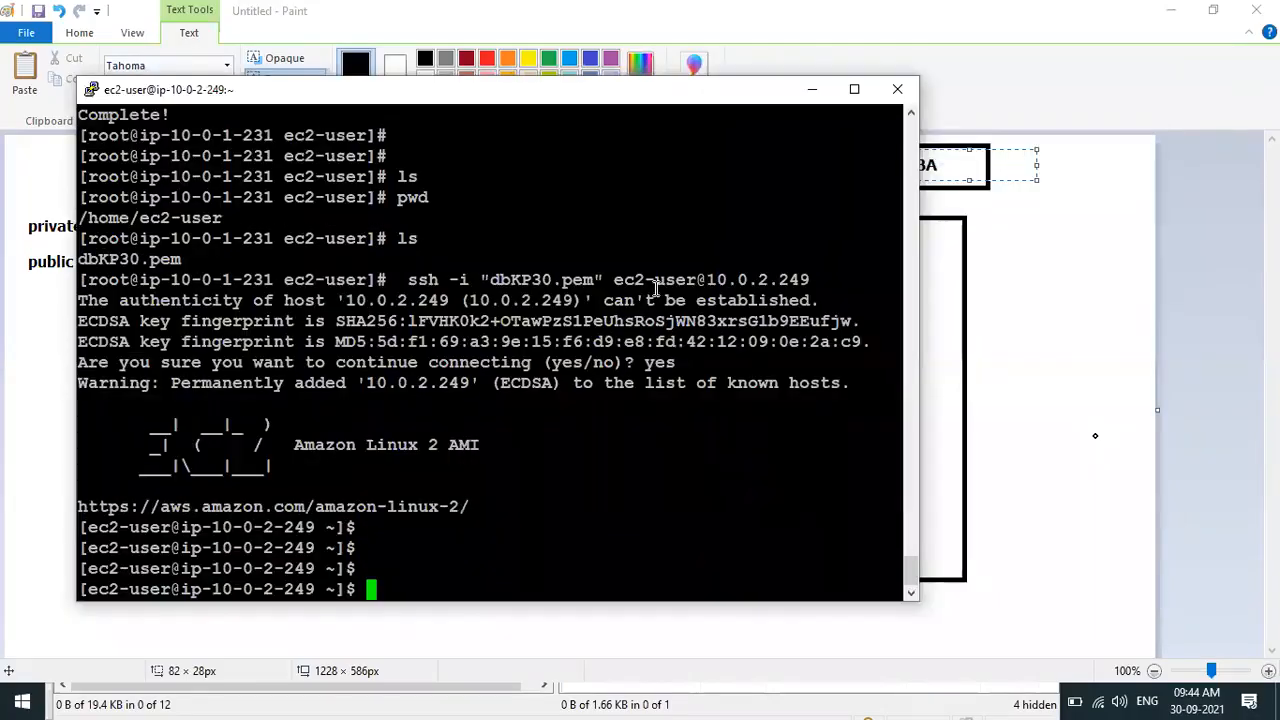
key("Return")
key("Return")
key("Return")
type("clear")
key("Return")
key("Return")
key("Return")
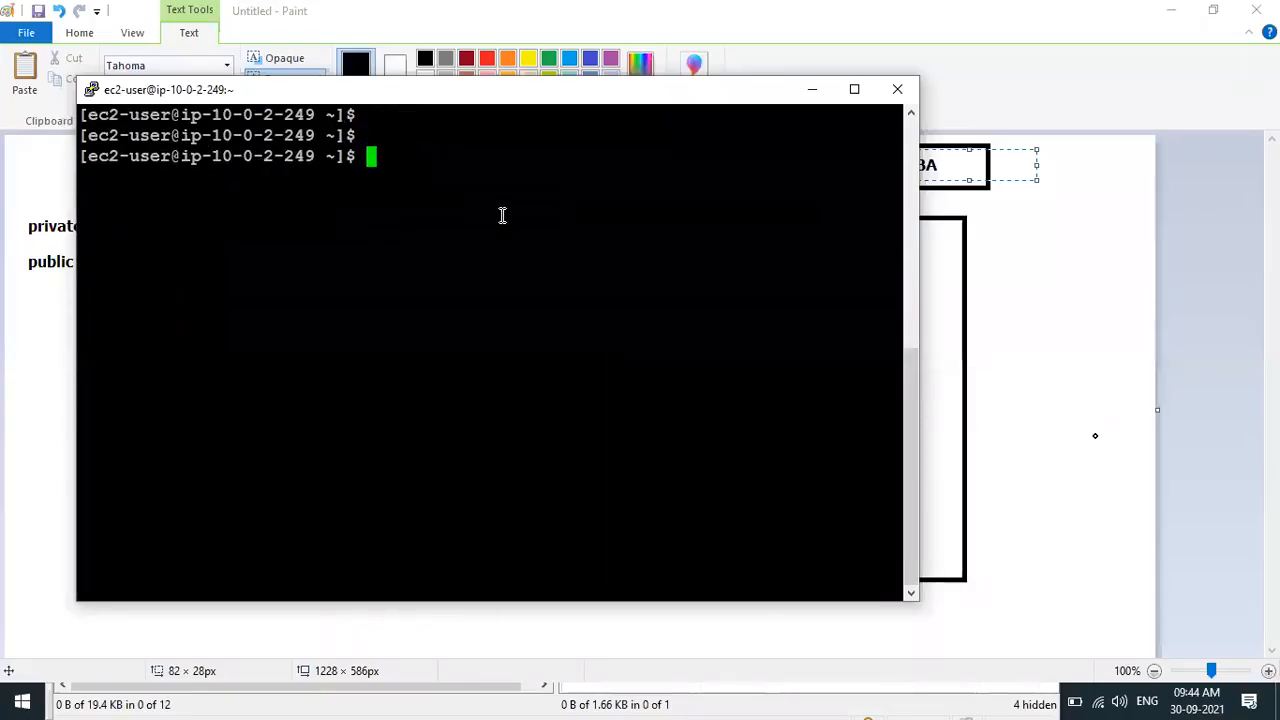
- Switch to the Notepad notes and read down to the DBserver commands, highlighting the line about being connected to DBserver
key("alt+Tab")
key("alt+Tab")
key("alt+Tab")
key("alt+Tab")
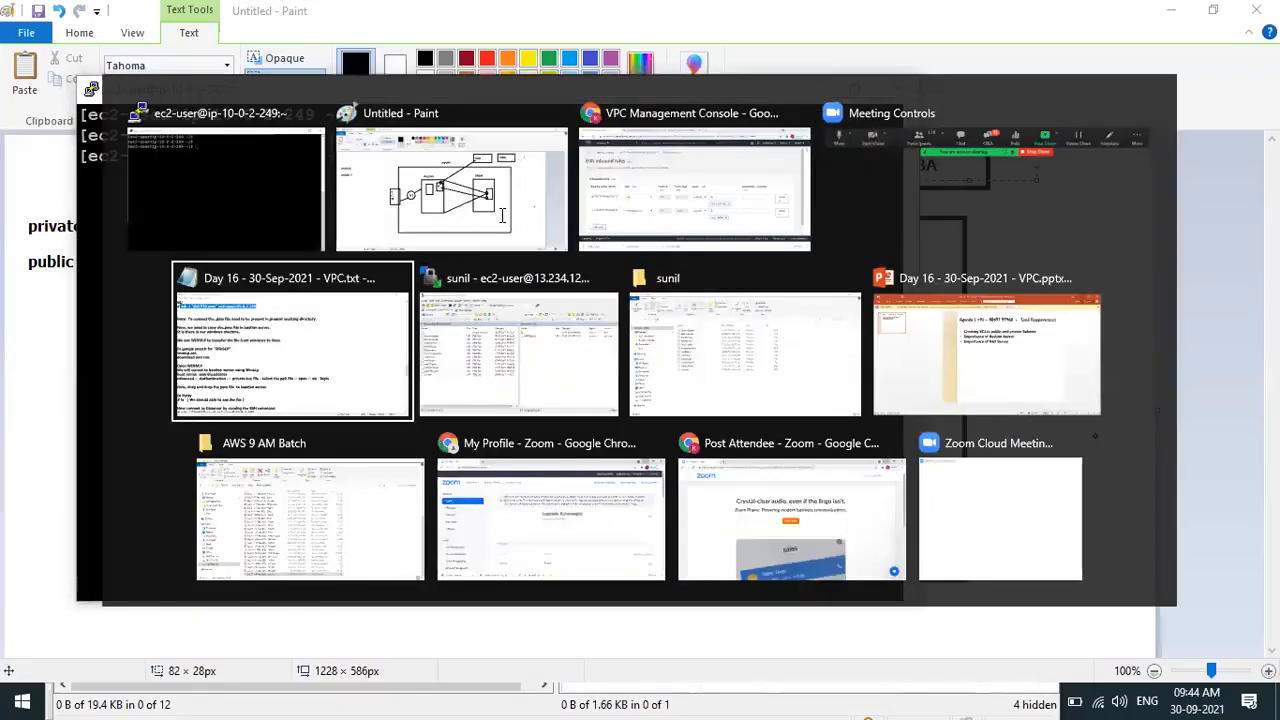
key("Down")
key("Down")
key("Down")
key("Down")
key("Down")
key("Down")
key("Down")
key("Down")
key("Down")
key("Down")
key("Down")
key("Down")
key("Down")
key("Down")
key("Down")
key("Down")
key("Down")
key("Down")
key("Down")
key("Down")
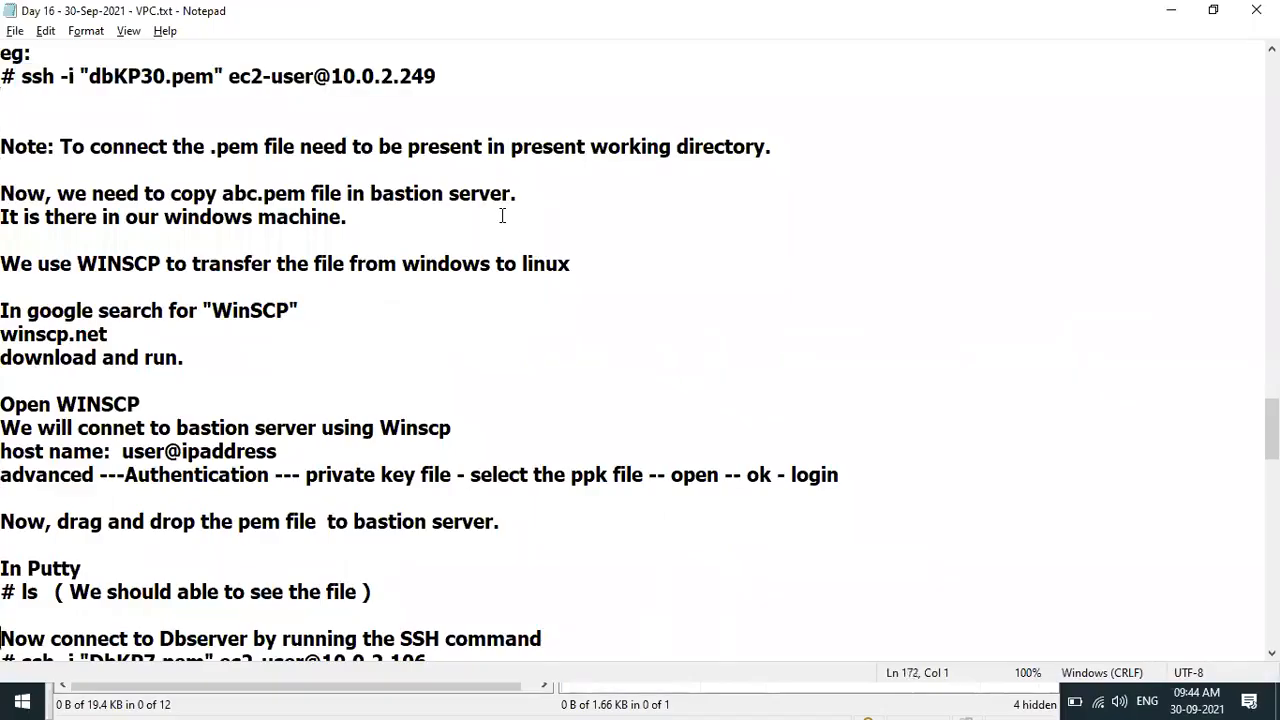
left_click(8, 277)
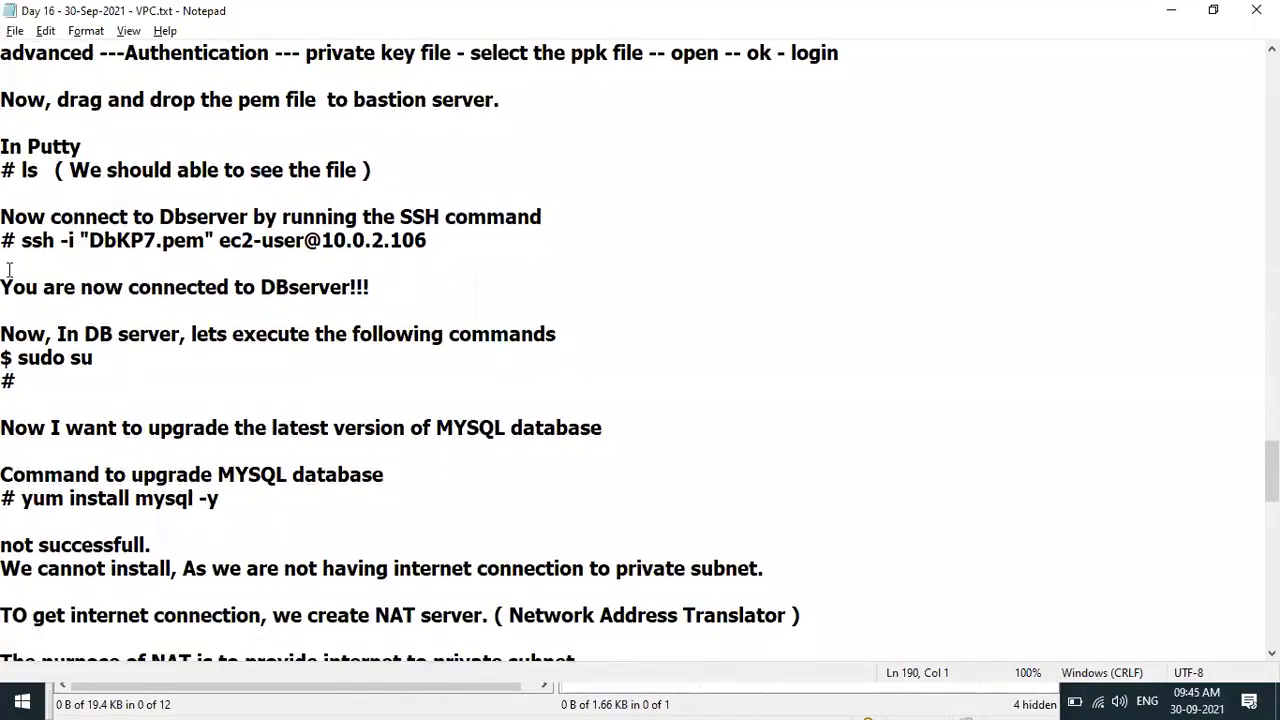
left_click(344, 286, "shift")
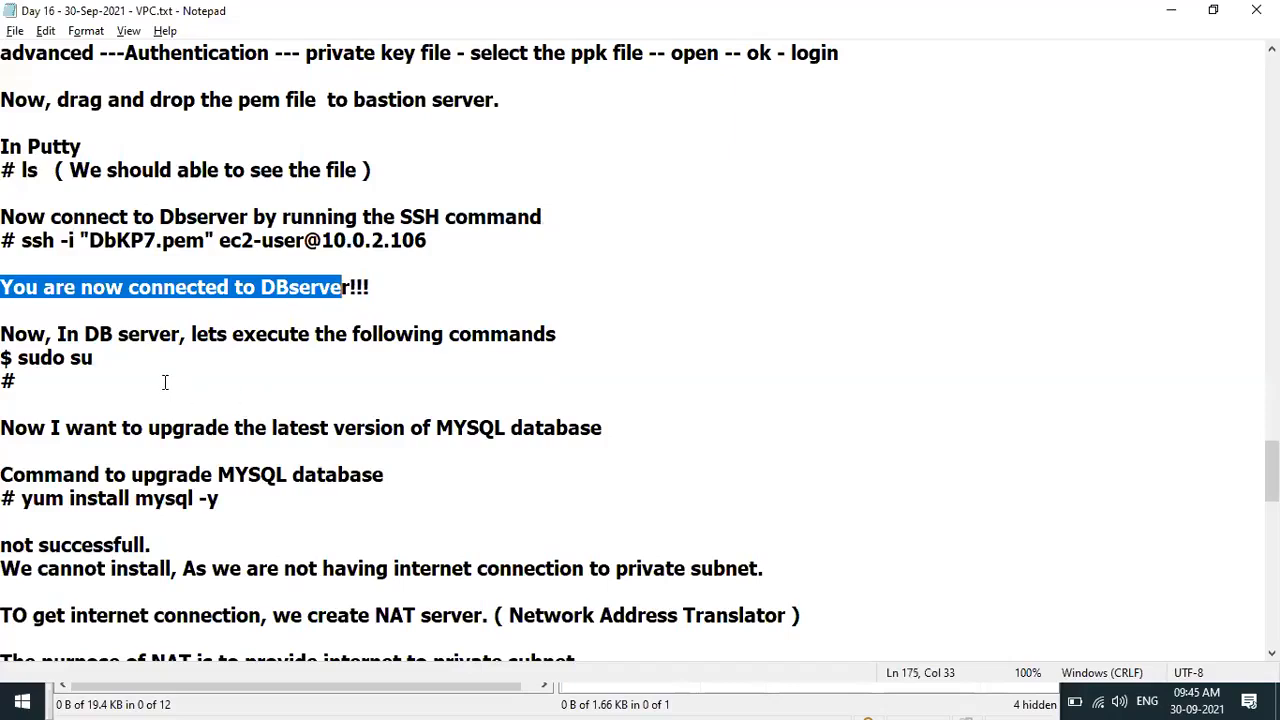
- Copy the sudo su command from the notes and run it in the DbServer PuTTY session
key("alt+Tab")
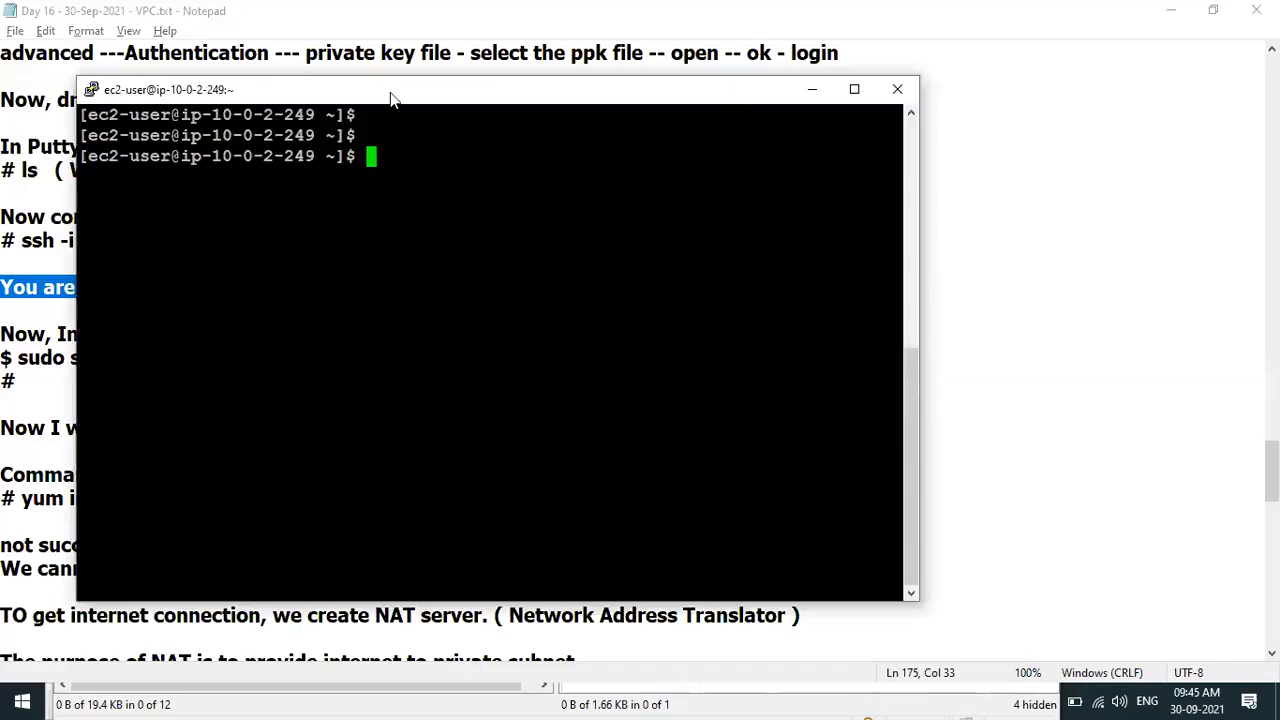
key("alt+Tab")
left_click_drag(17, 360, 185, 357)
key("ctrl+c")
key("alt+Tab")
right_click(575, 290)
key("Return")
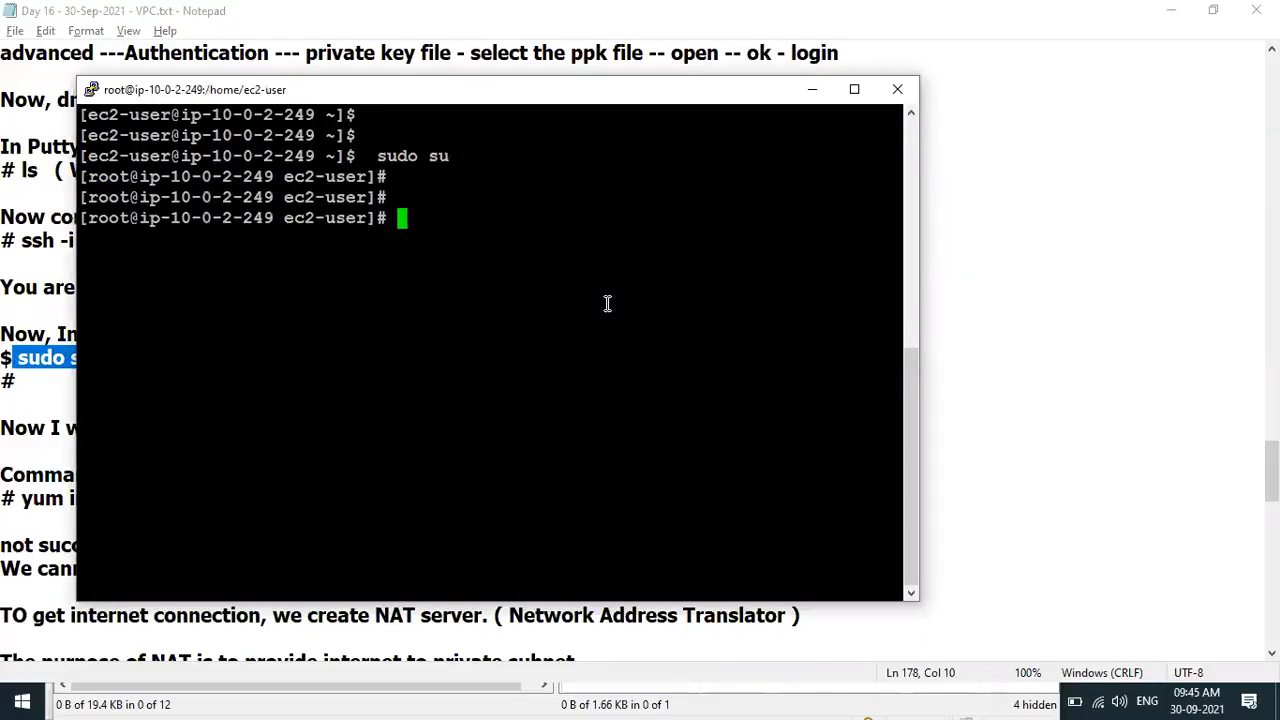
- Copy the MySQL upgrade command yum install mysql -y from the notes and run it on DbServer in PuTTY
key("alt+Tab")
left_click_drag(117, 427, 515, 424)
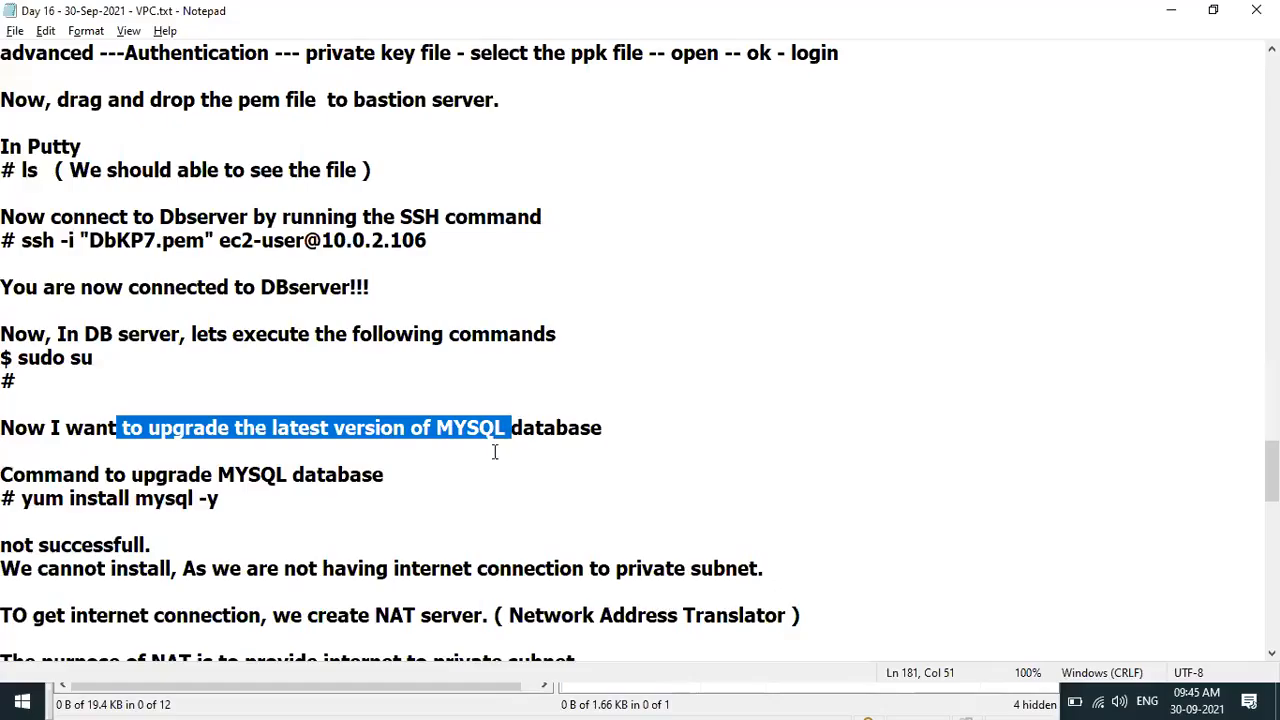
left_click_drag(15, 497, 251, 497)
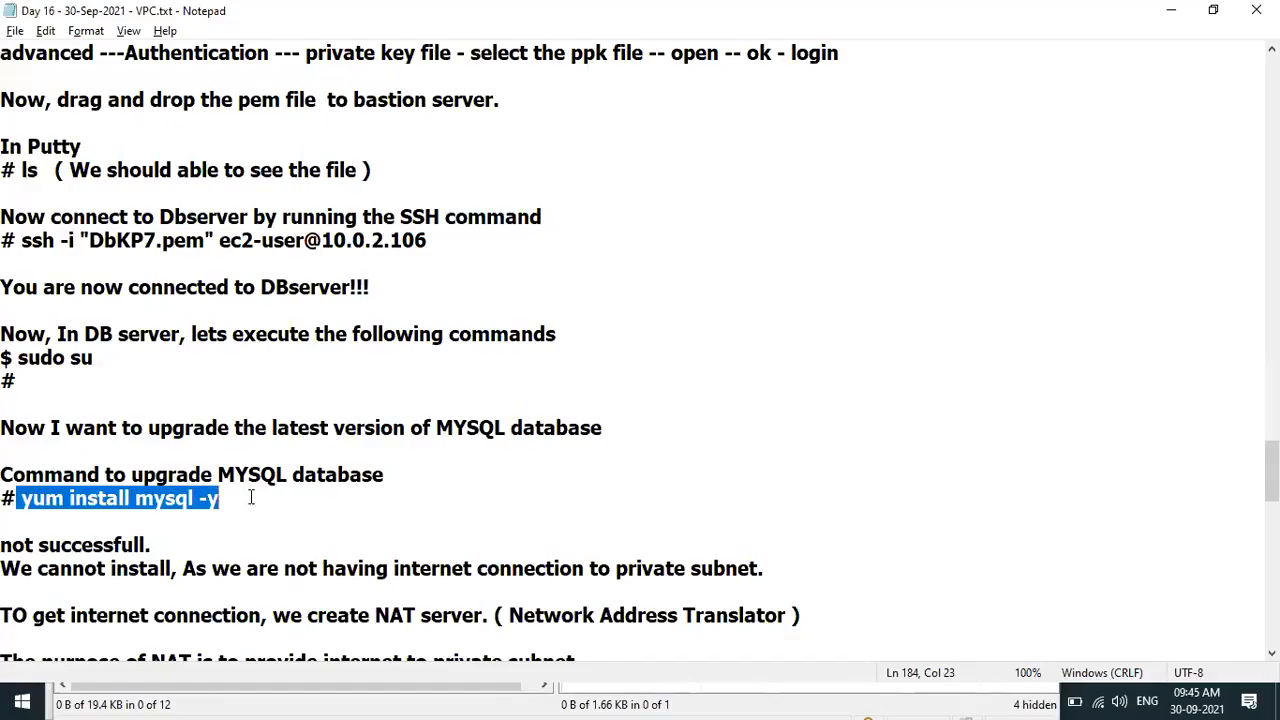
key("ctrl+c")
key("alt+Tab")
right_click(491, 274)
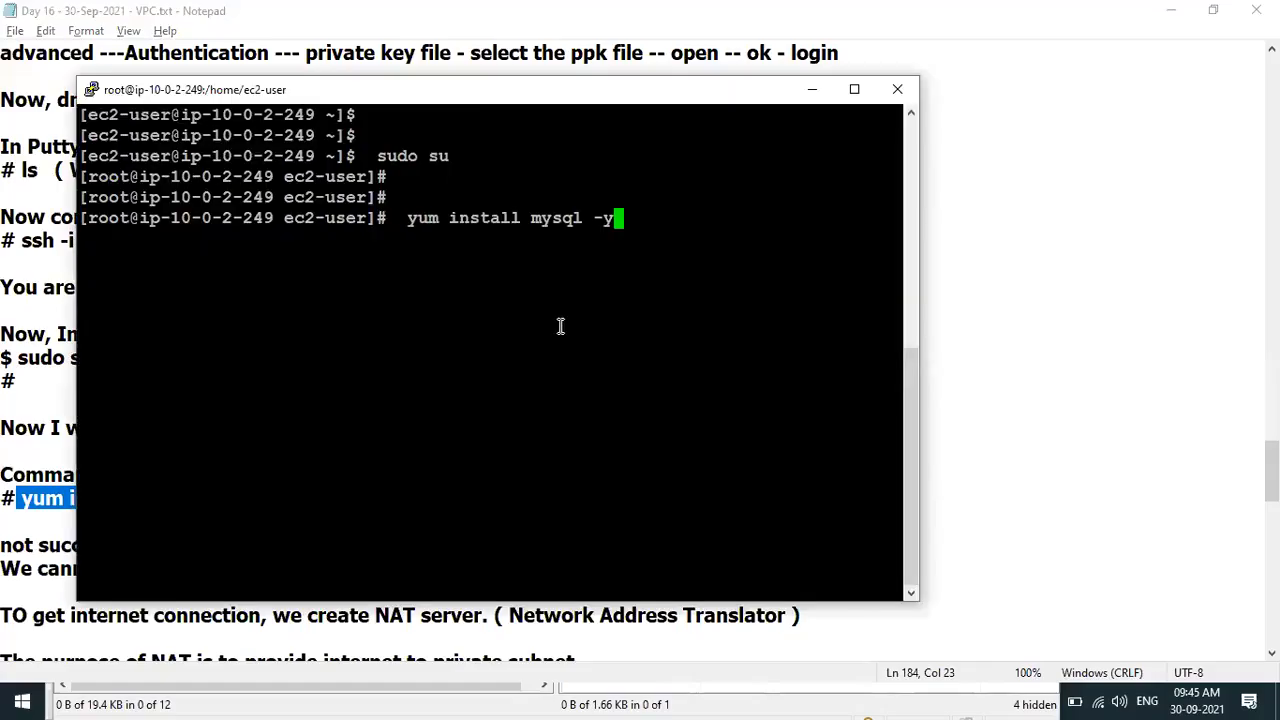
key("Return")
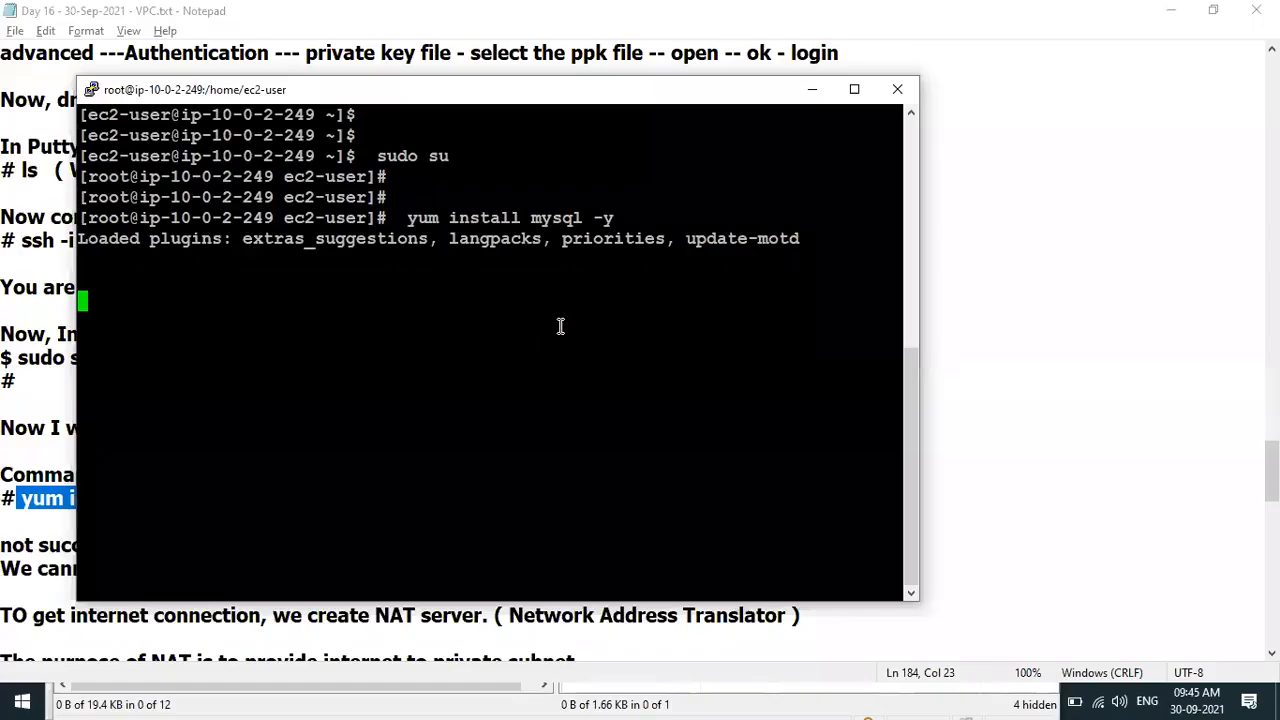
- Highlight the Notepad explanation about the private subnet's missing internet connection, and point out the DbSN server in the Paint diagram
left_click_drag(341, 222, 429, 393)
double_click(429, 390)
left_click(383, 653)
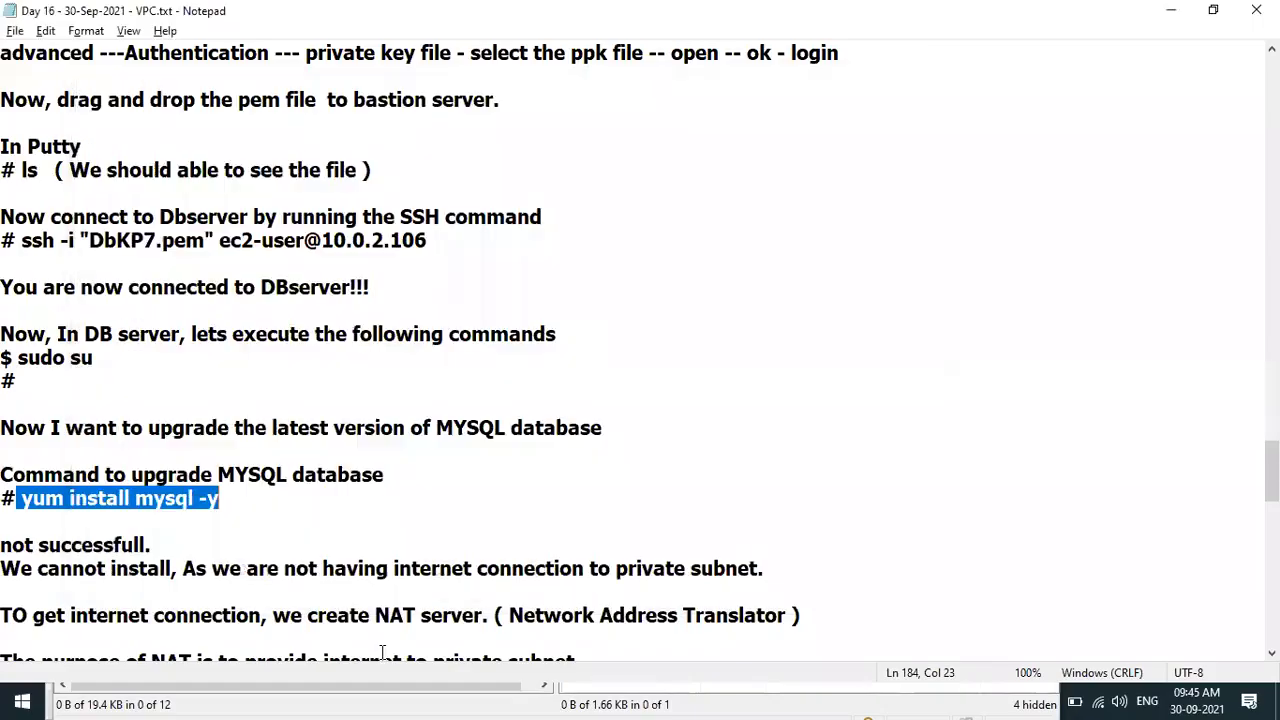
left_click_drag(60, 546, 117, 568)
left_click(83, 548)
left_click_drag(246, 568, 667, 568)
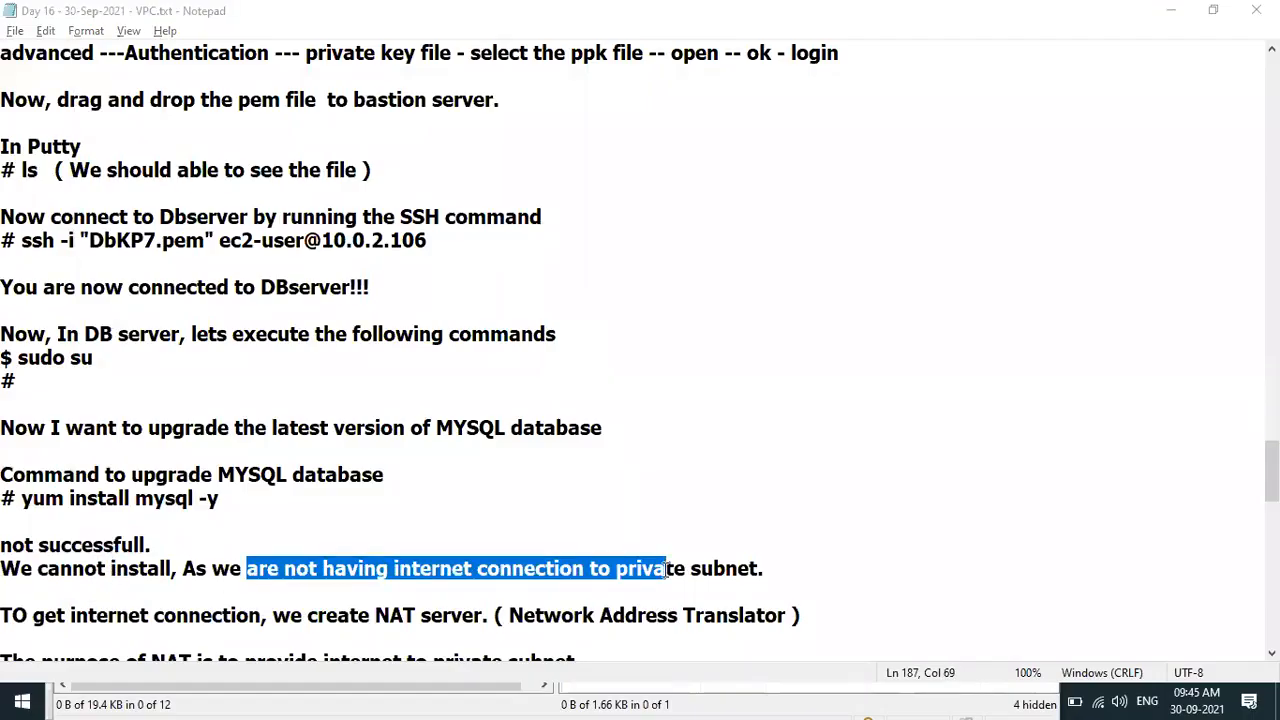
key("alt+Tab")
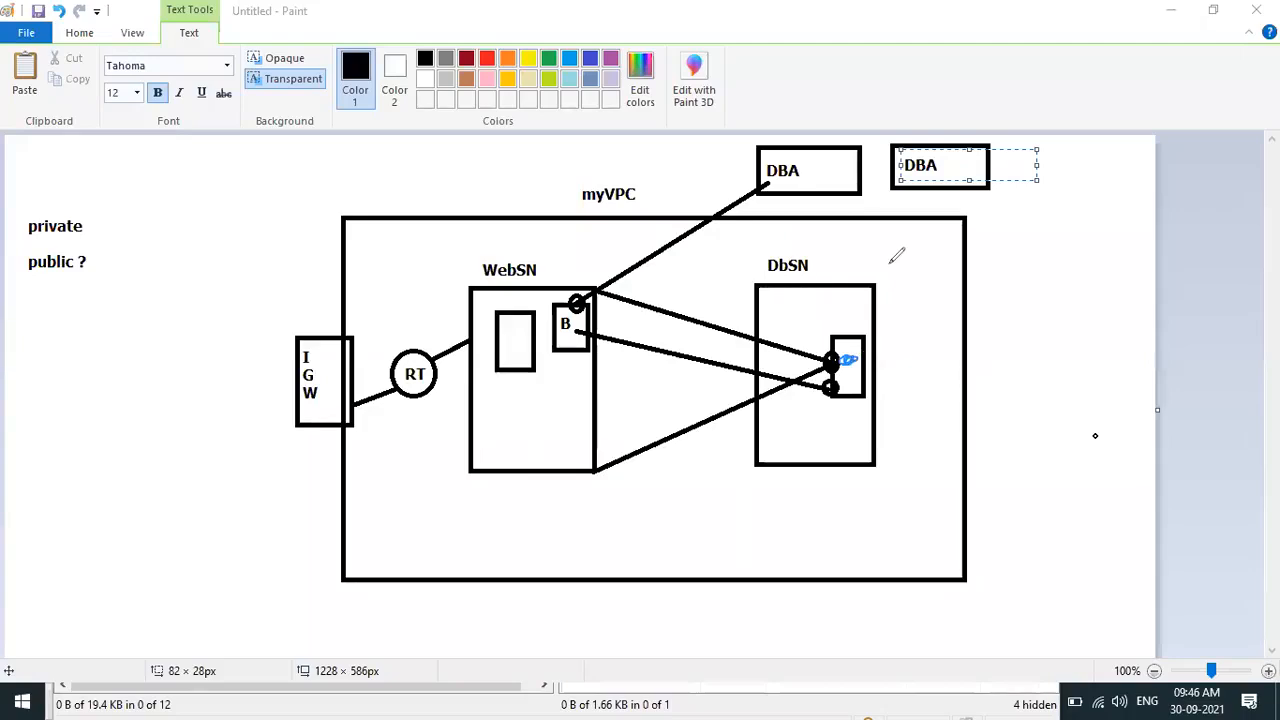
key("Escape")
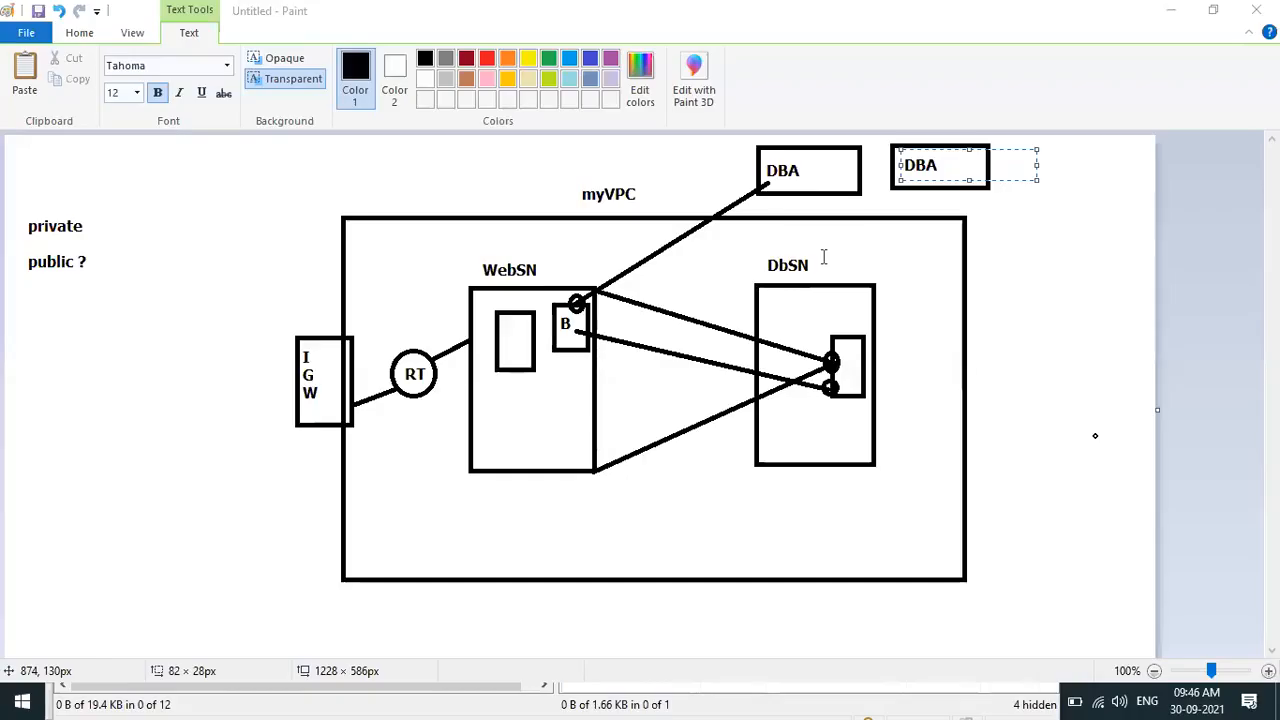
- Return to the PuTTY session and review the yum install mysql output from the command down to the last prompt
key("alt+Tab")
key("alt+Tab")
key("alt+Tab")
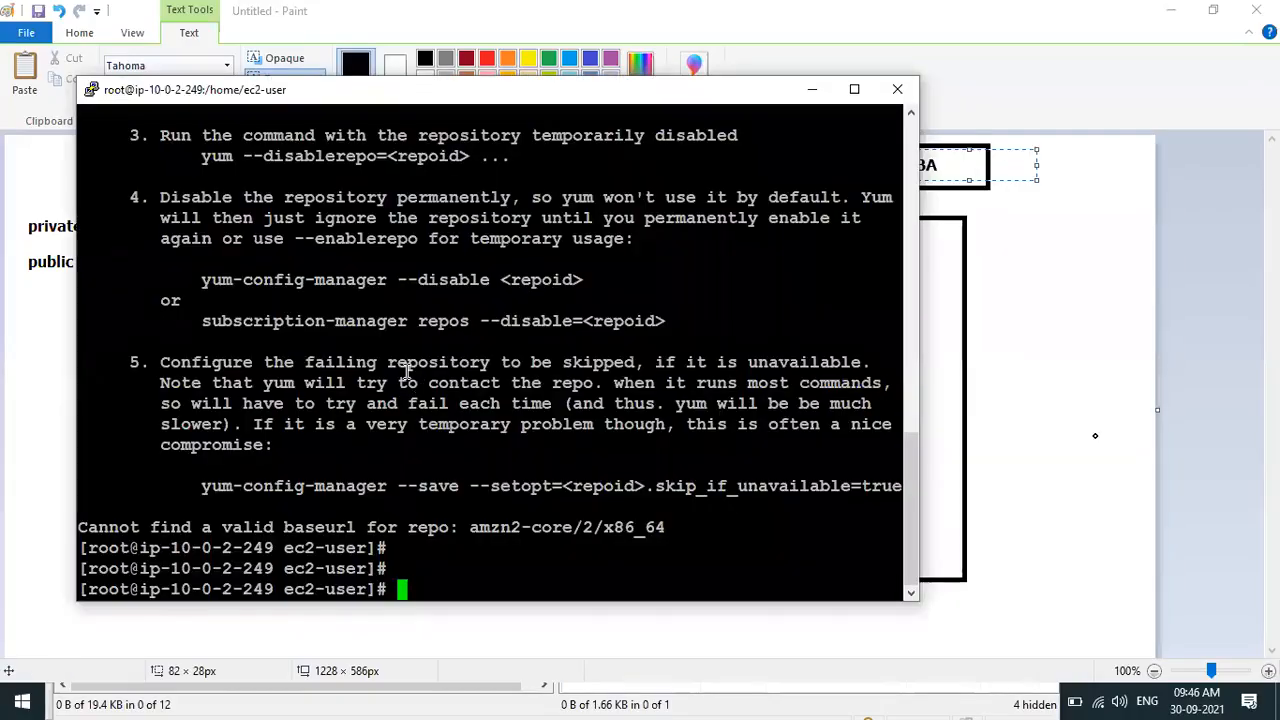
left_click_drag(406, 372, 478, 466)
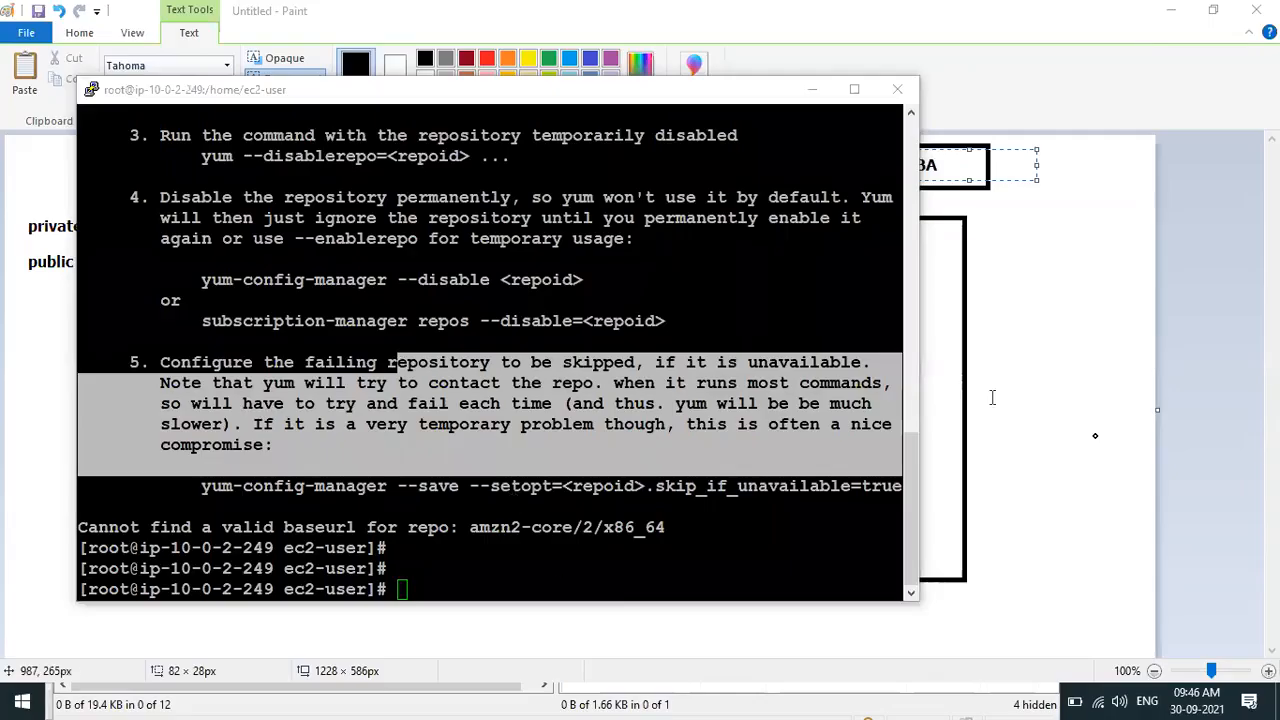
left_click_drag(915, 469, 883, 306)
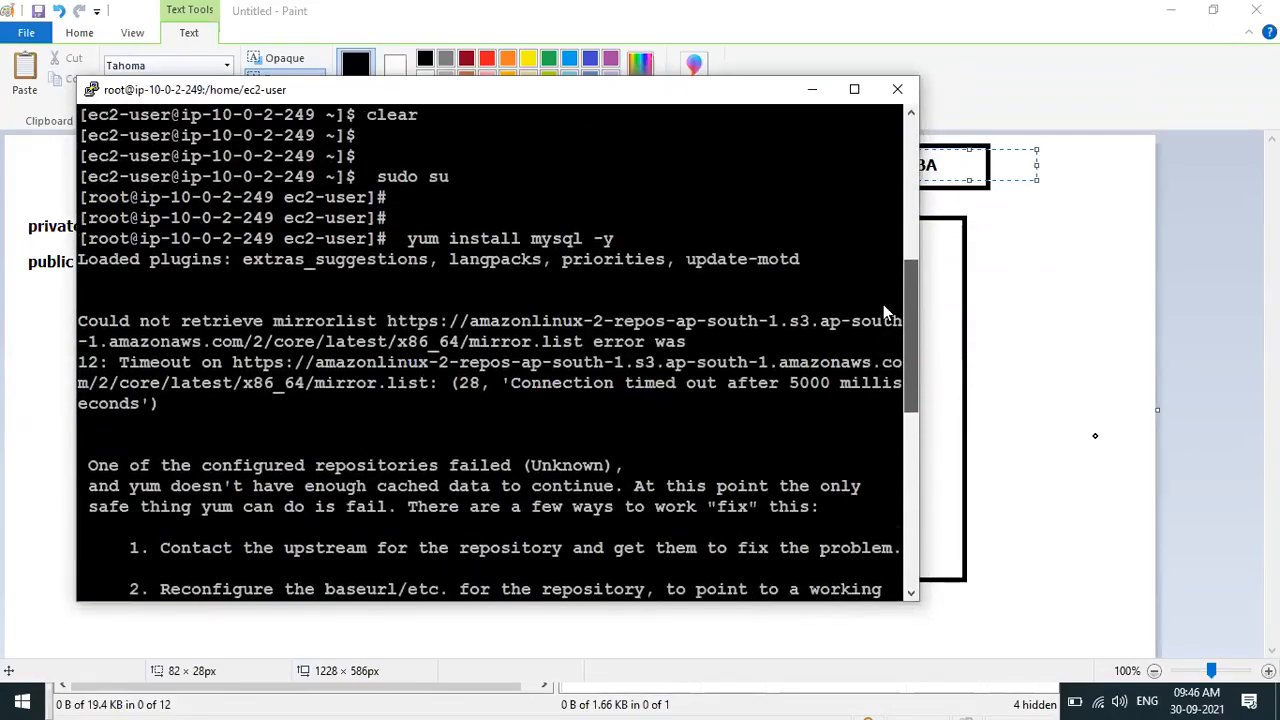
scroll(748, 444, "down", 9)
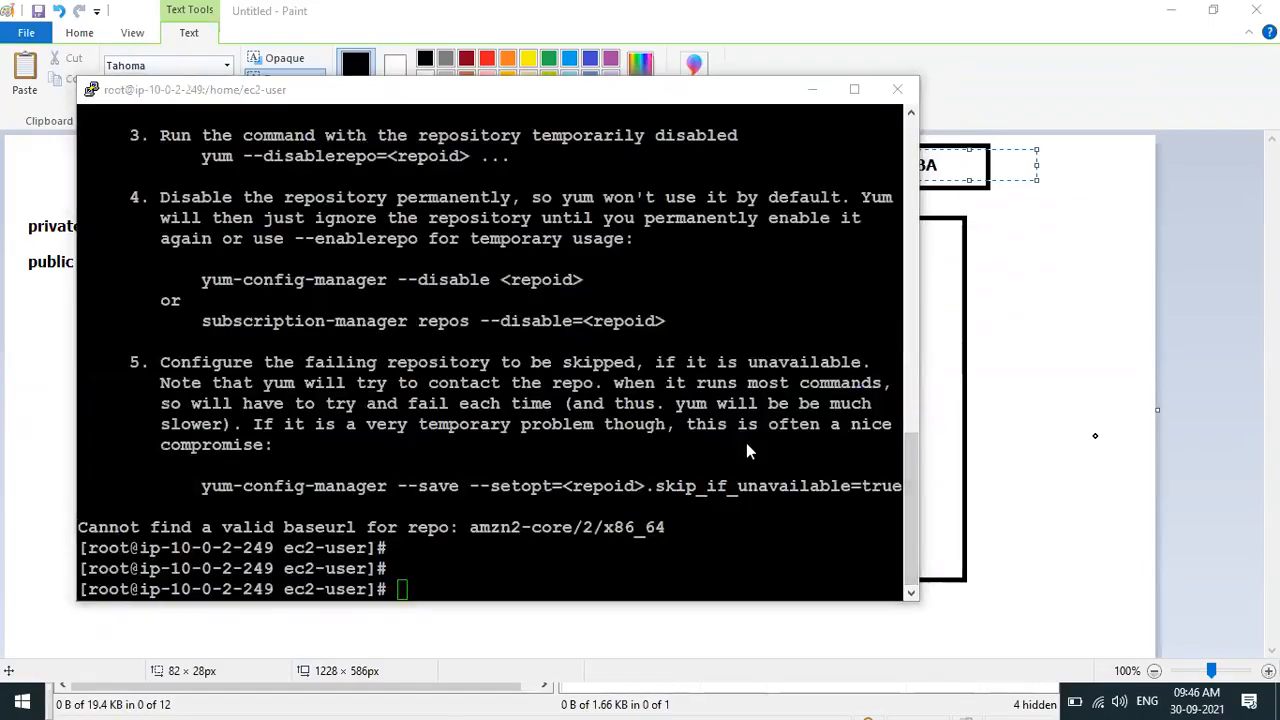
- Read the Notepad section on the NAT server, highlighting its full name, its purpose for the private subnet and its public subnet placement
key("alt+Tab")
key("alt+Tab")
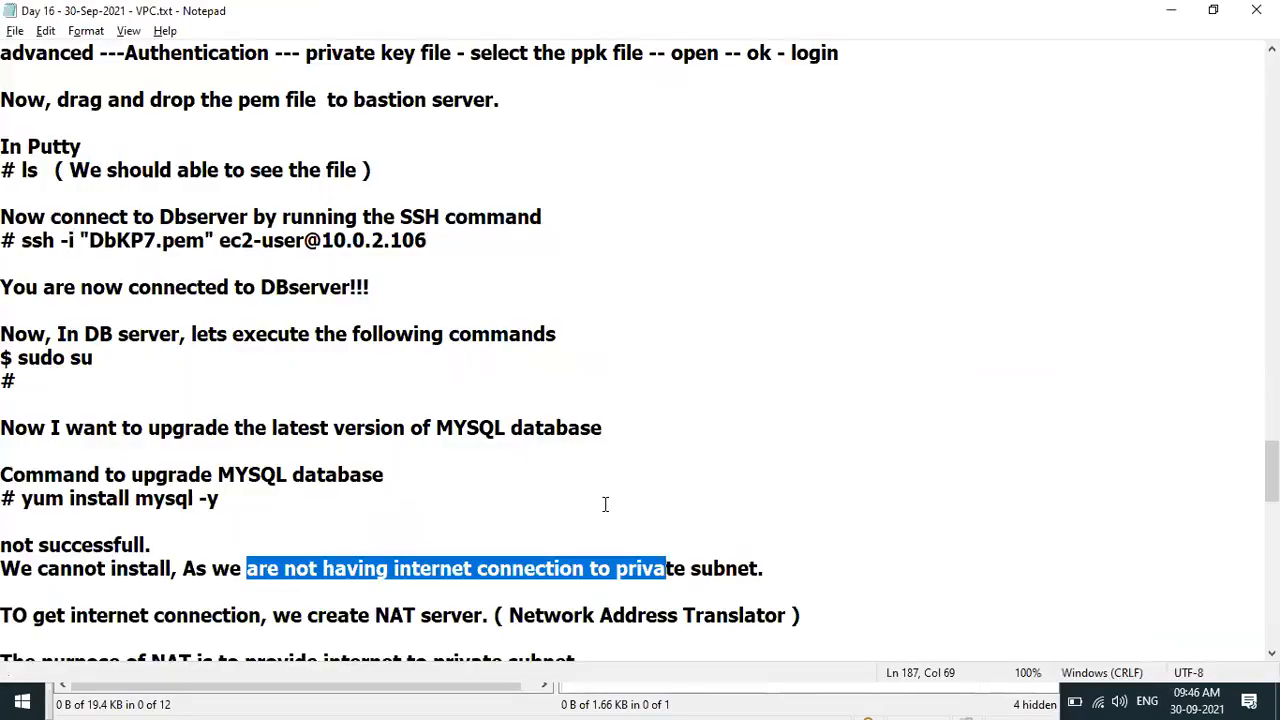
left_click(605, 503)
key("Down")
key("Down")
key("Down")
key("Down")
key("Down")
key("Down")
key("Down")
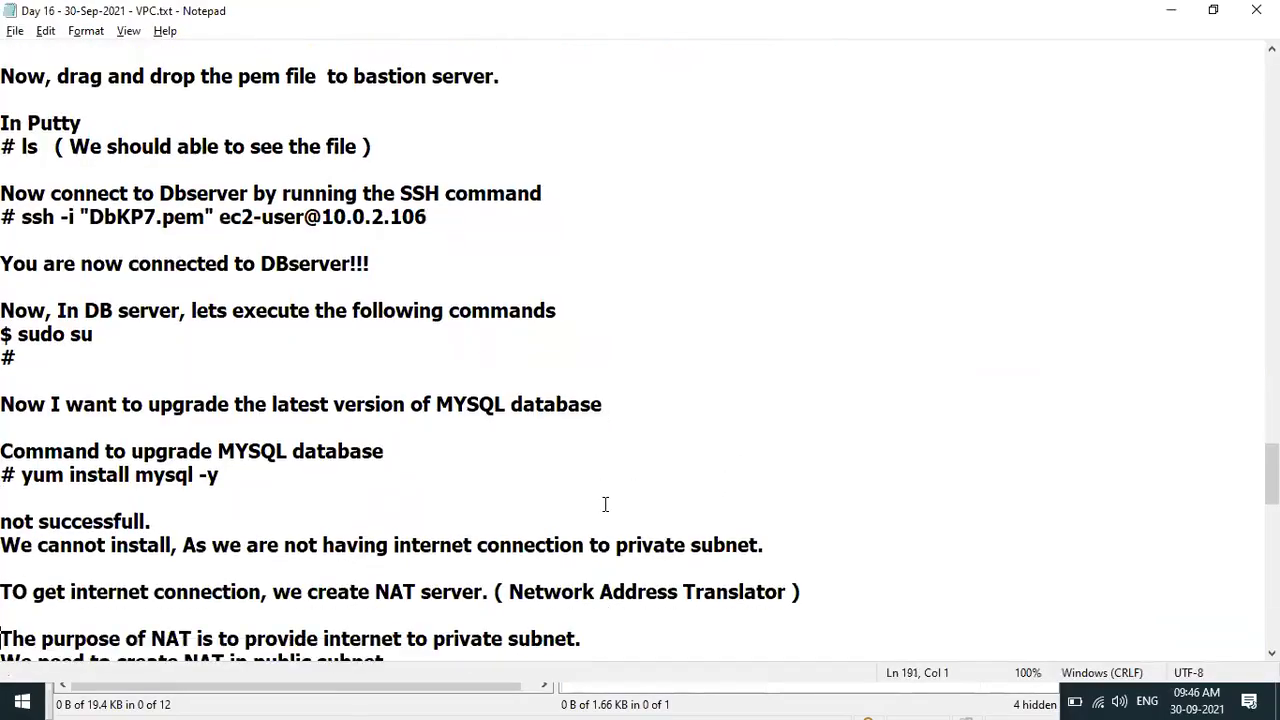
key("Down")
key("Down")
key("Down")
key("Down")
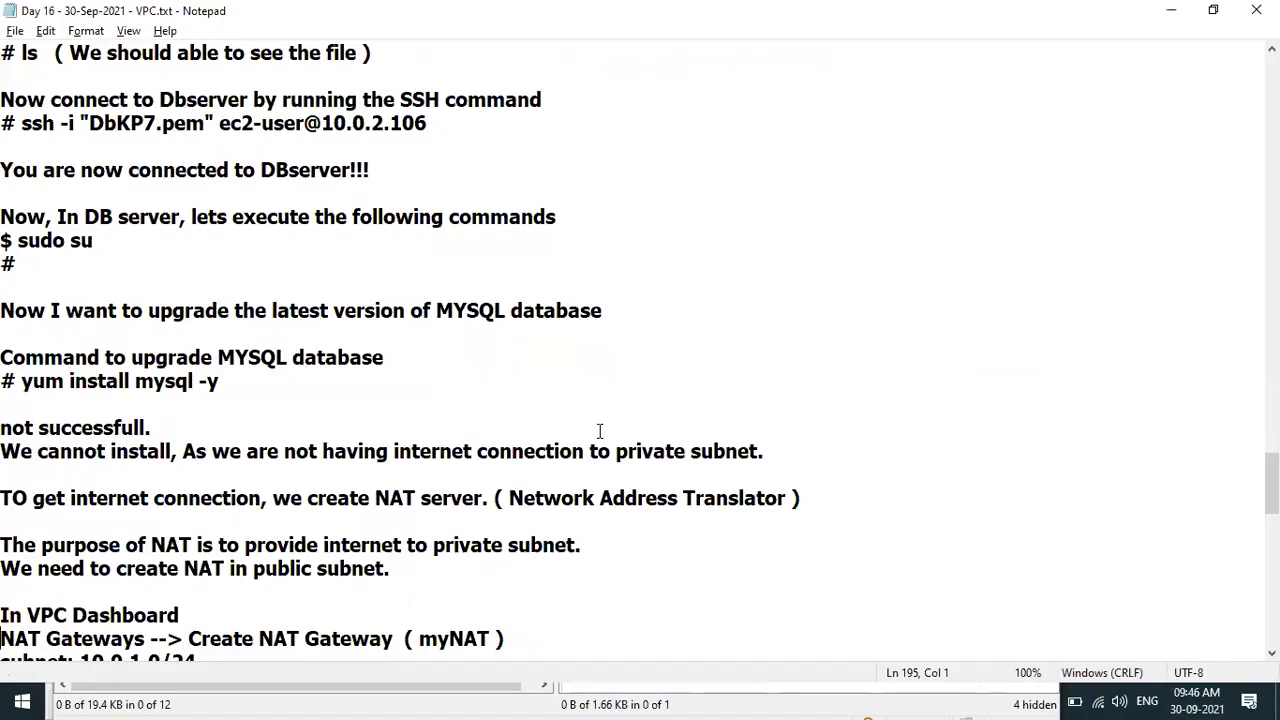
left_click_drag(57, 497, 152, 500)
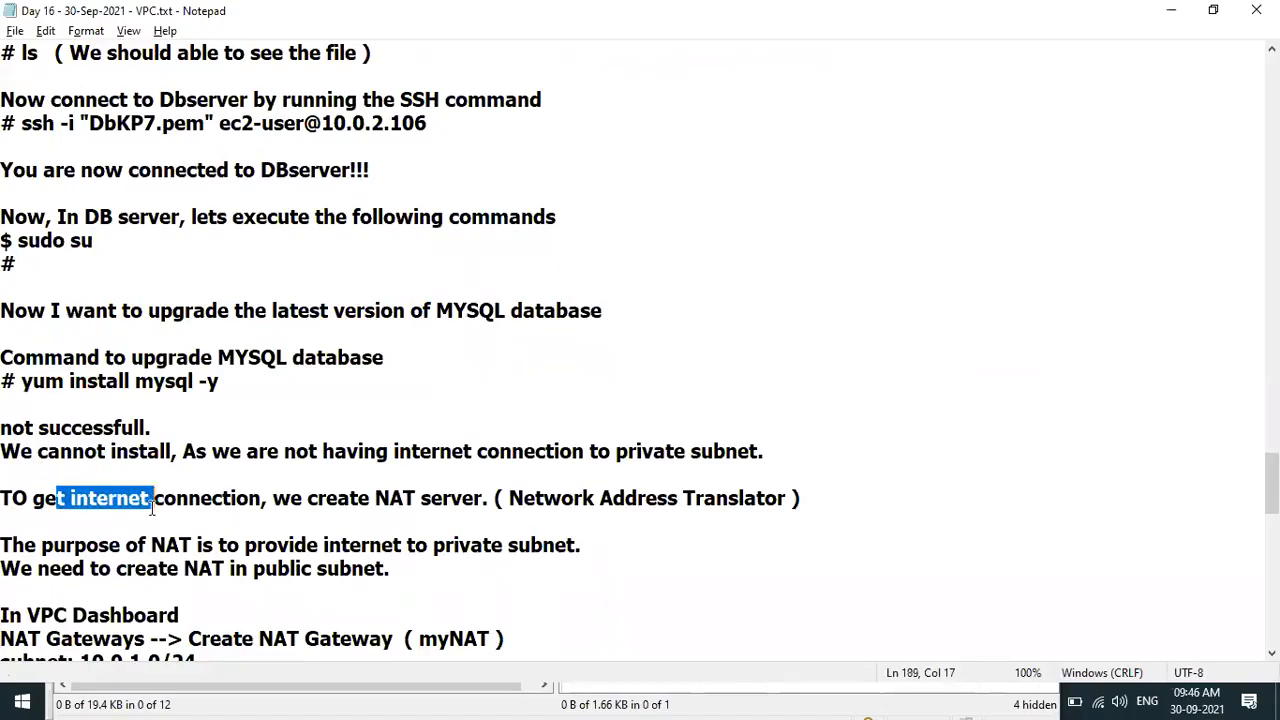
left_click_drag(289, 499, 485, 502)
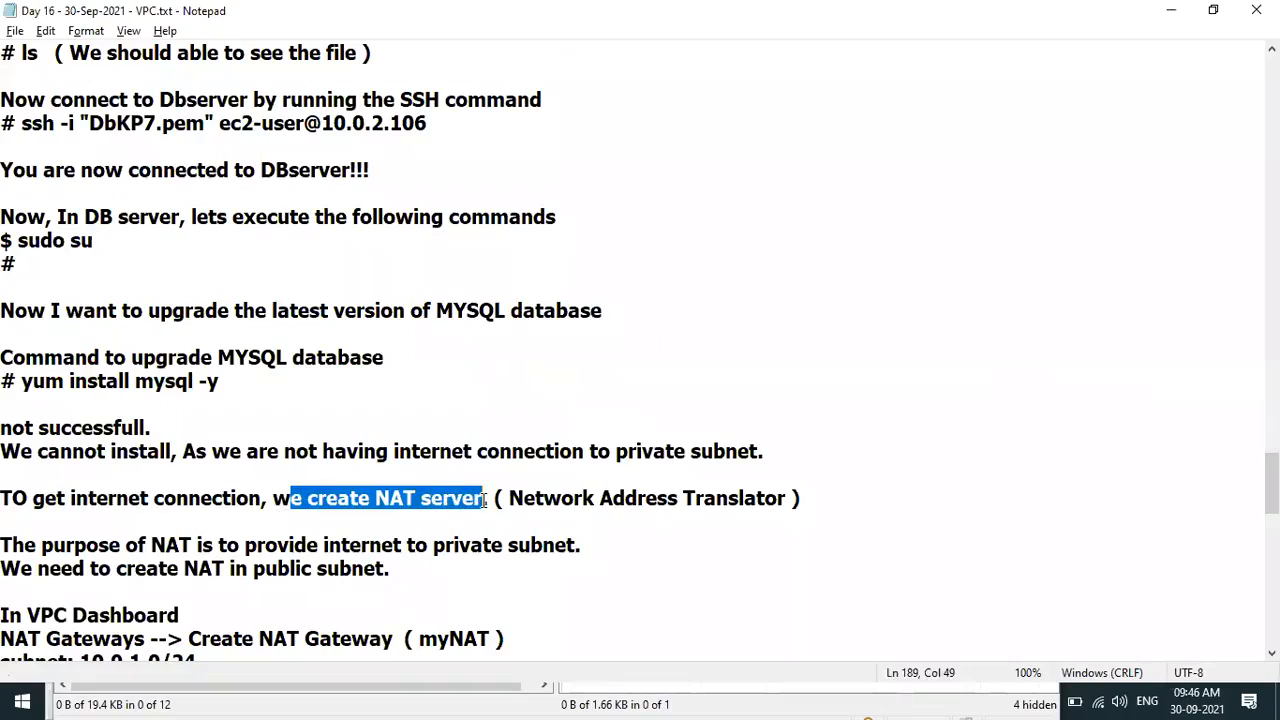
left_click_drag(537, 498, 772, 498)
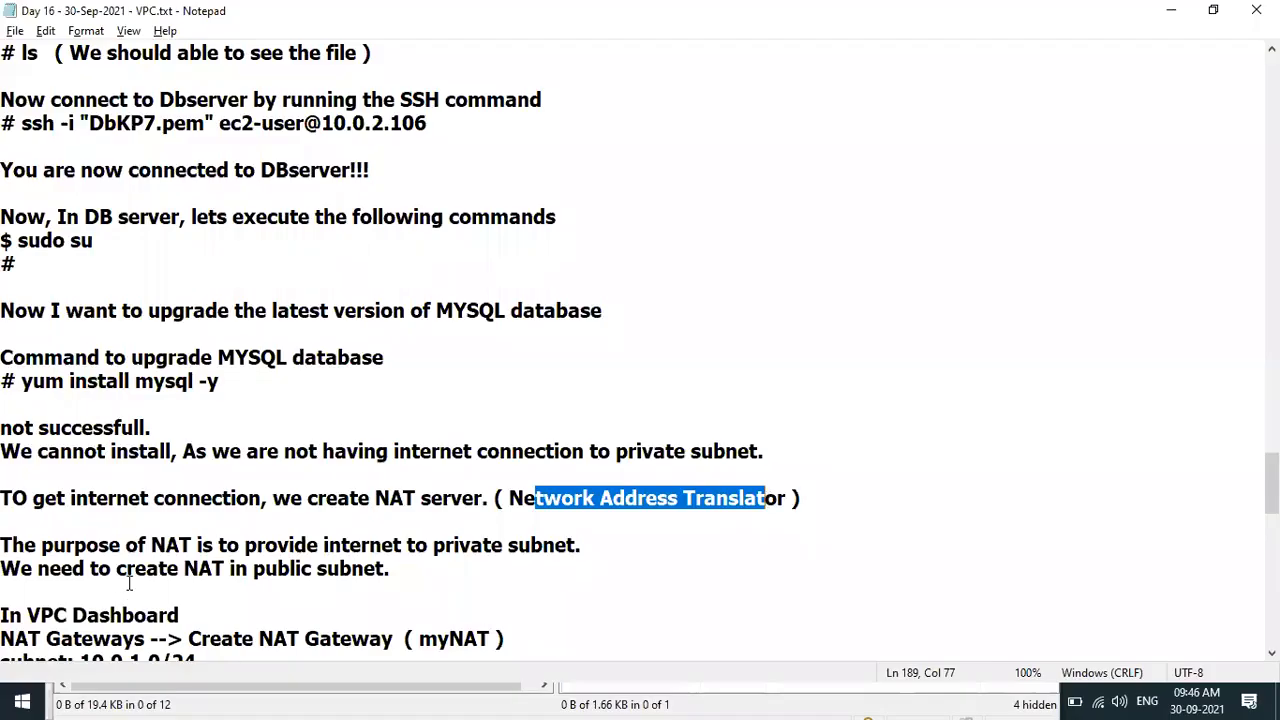
left_click_drag(126, 545, 584, 546)
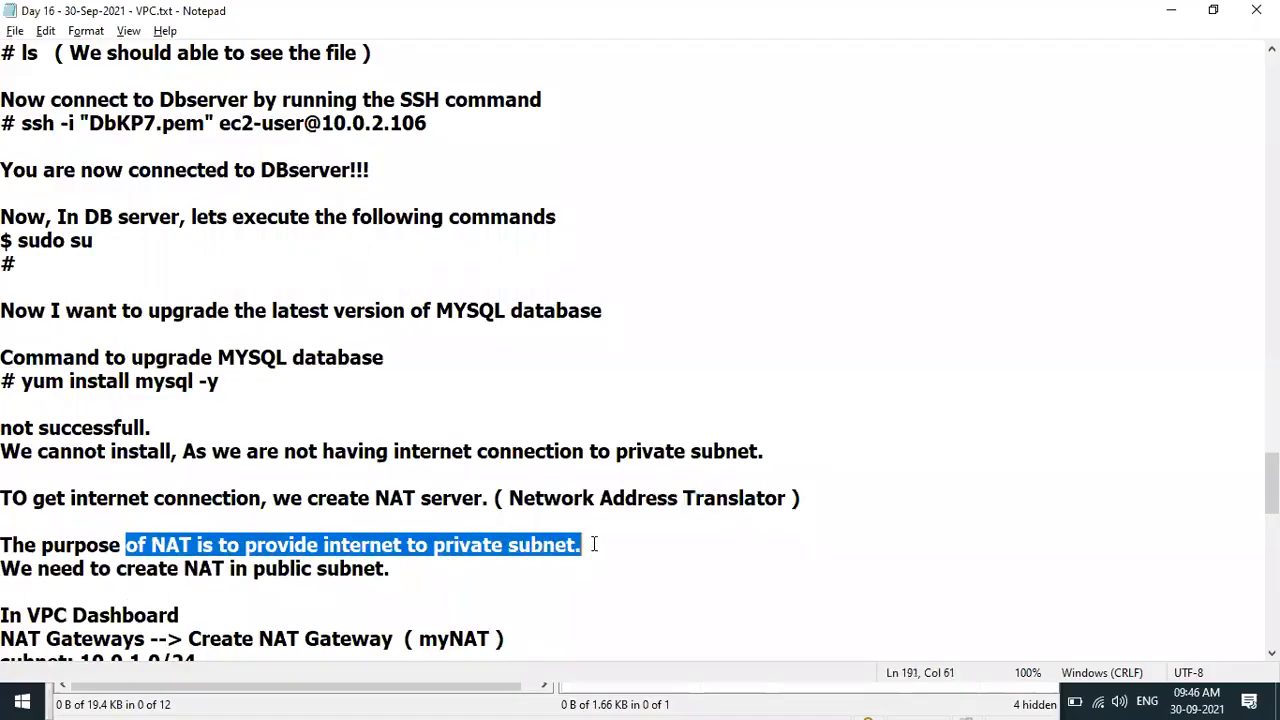
left_click(248, 572)
left_click_drag(390, 568, 364, 568)
left_click_drag(166, 568, 362, 572)
- In the Paint diagram, draw a rectangle about 89 × 35 px in the lower part of WebSN and label it NAT
key("alt+Tab")
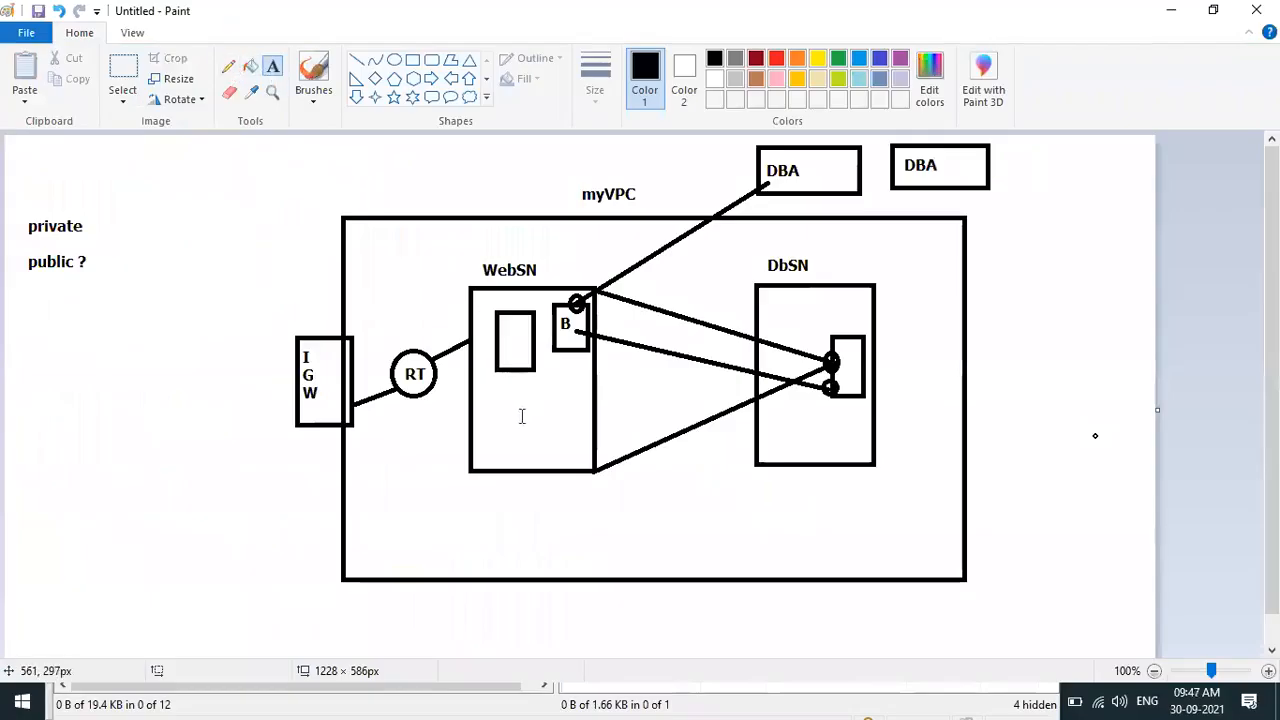
left_click(412, 60)
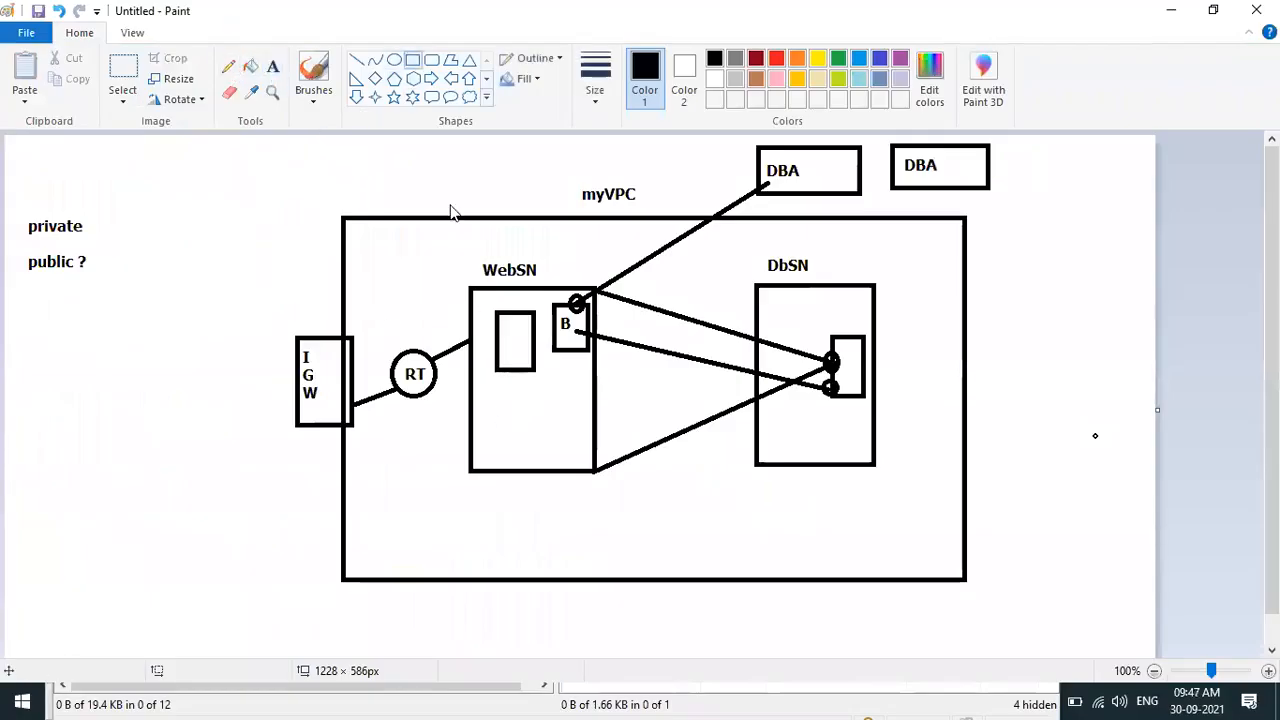
left_click_drag(494, 418, 578, 451)
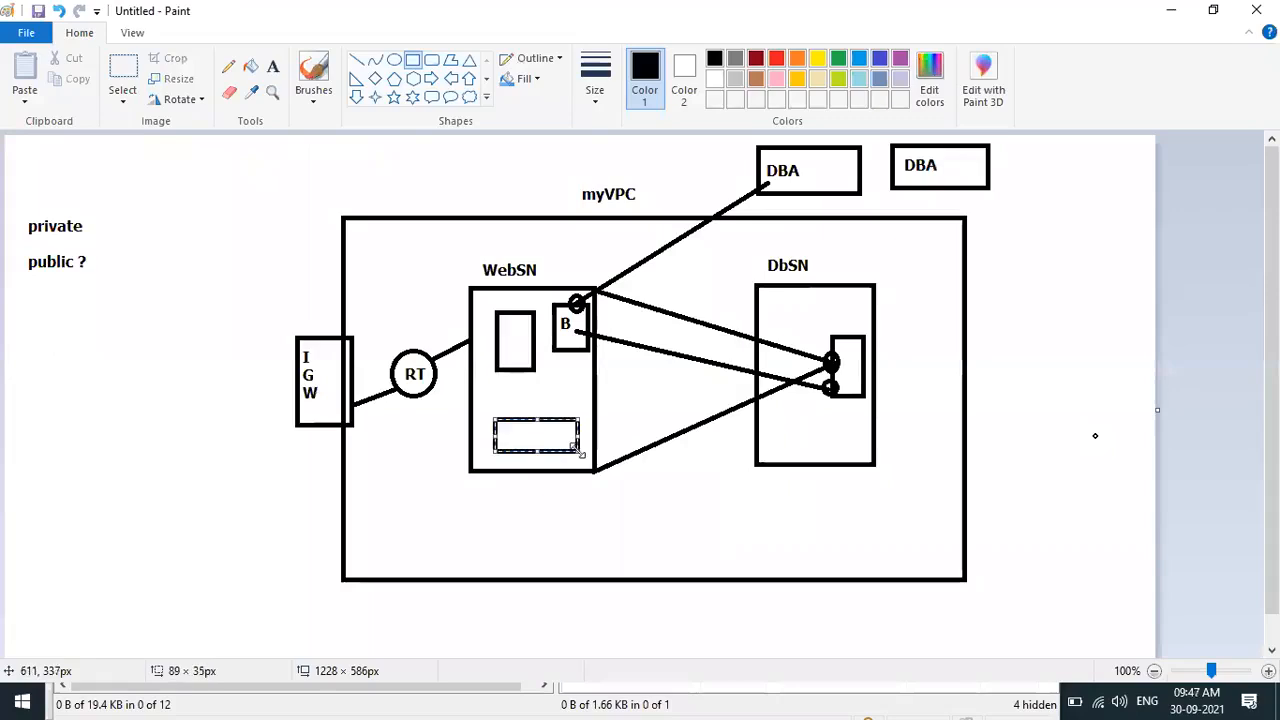
left_click(272, 67)
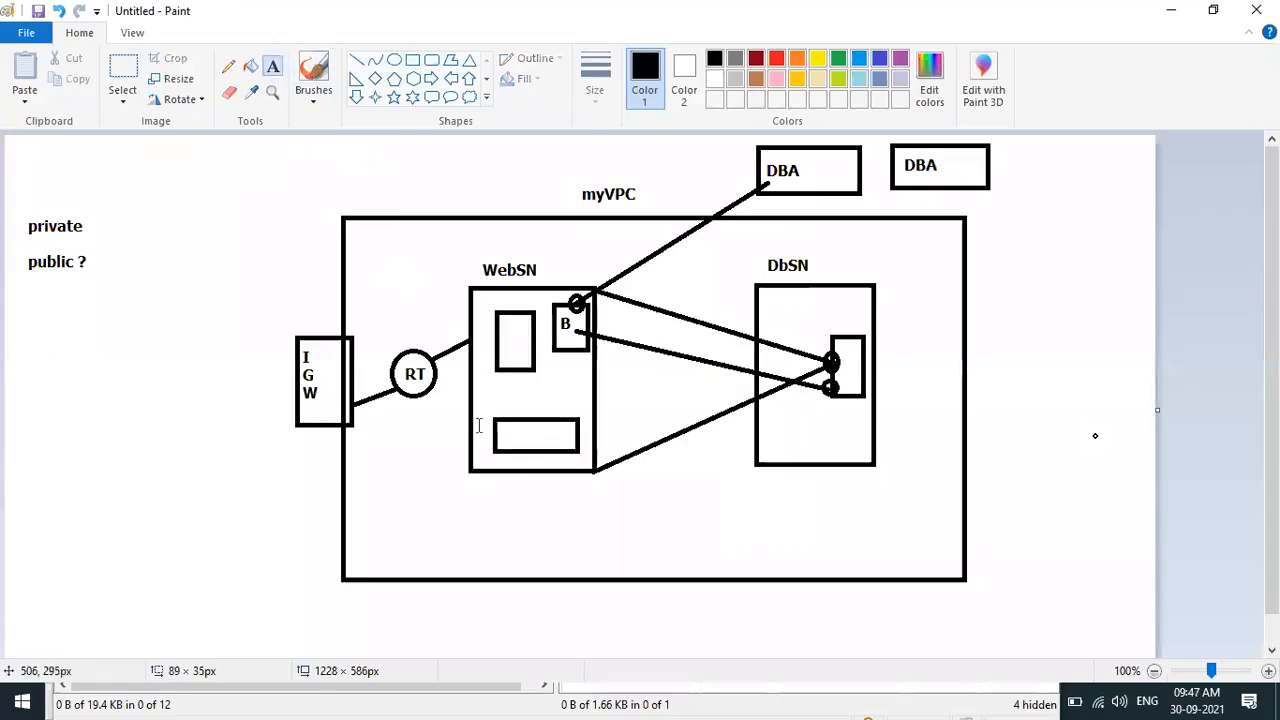
left_click_drag(505, 427, 566, 449)
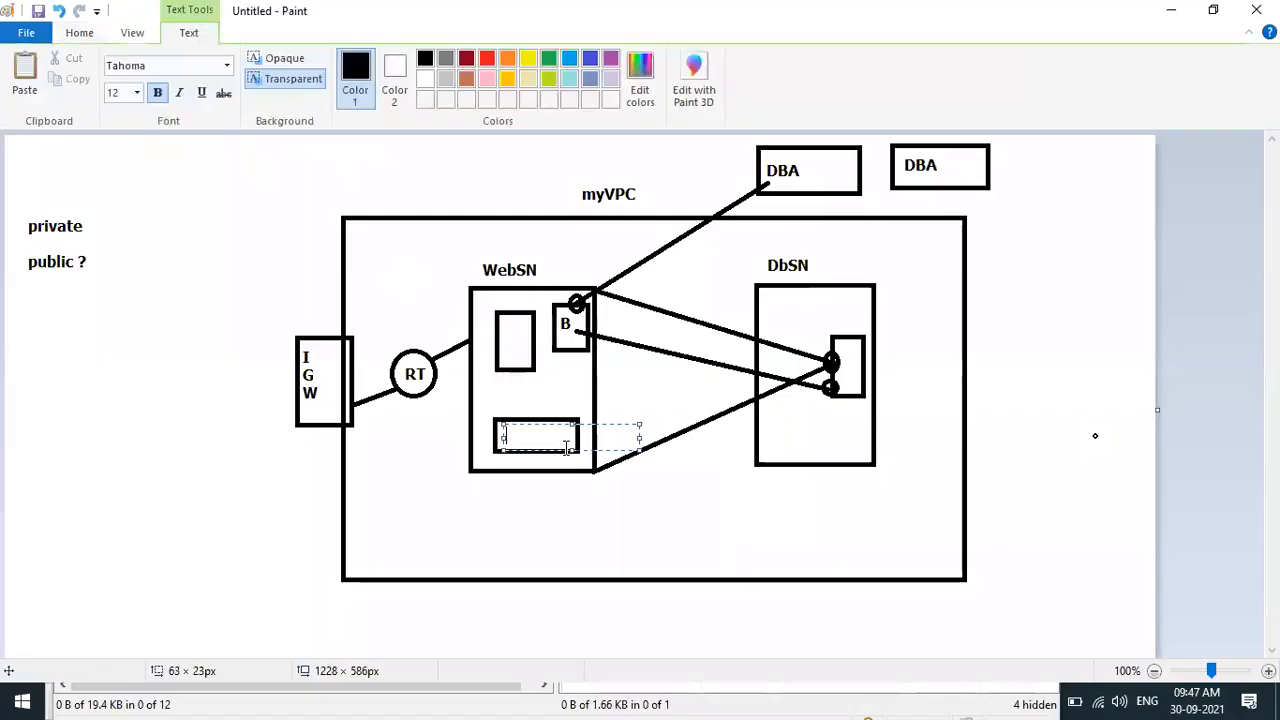
type("NA")
left_click(224, 536)
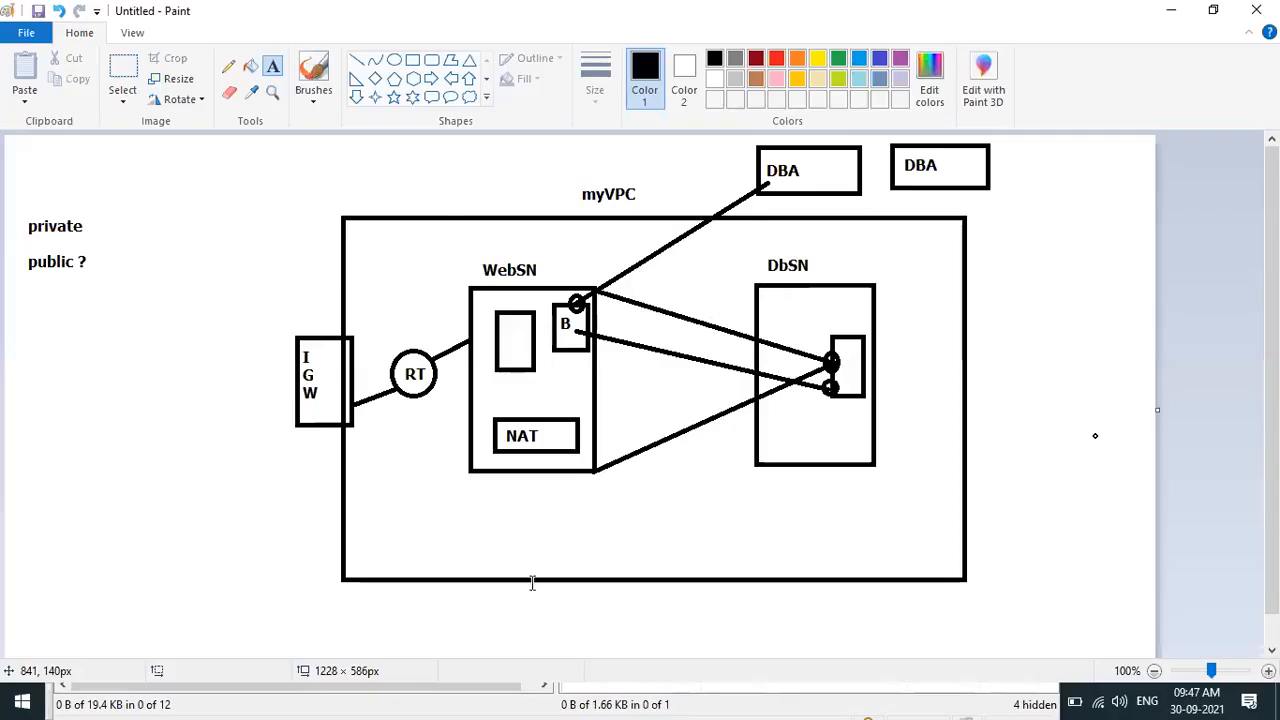
- Return to the Notepad notes and read through the VPC Dashboard instructions for creating the NAT gateway
key("alt+Tab")
left_click(424, 593)
key("Down")
key("Down")
key("Down")
key("Down")
key("Down")
key("Down")
key("Down")
key("Down")
key("Down")
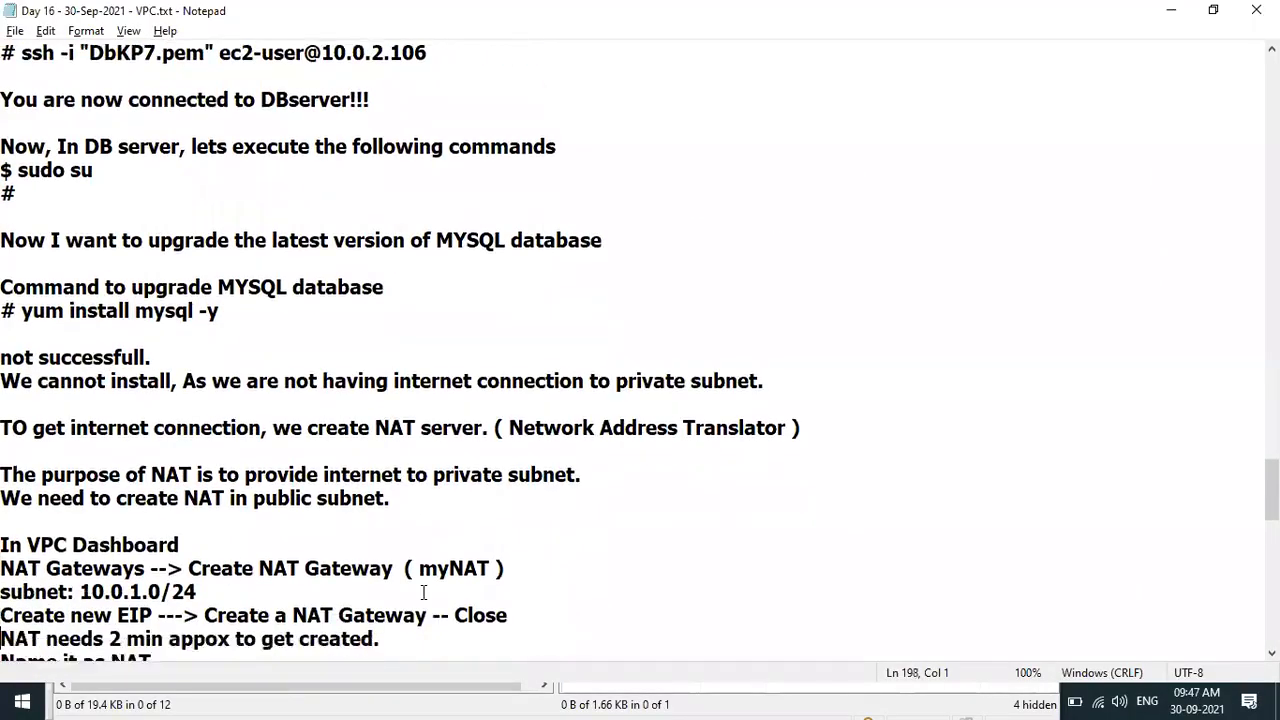
key("Down")
key("Down")
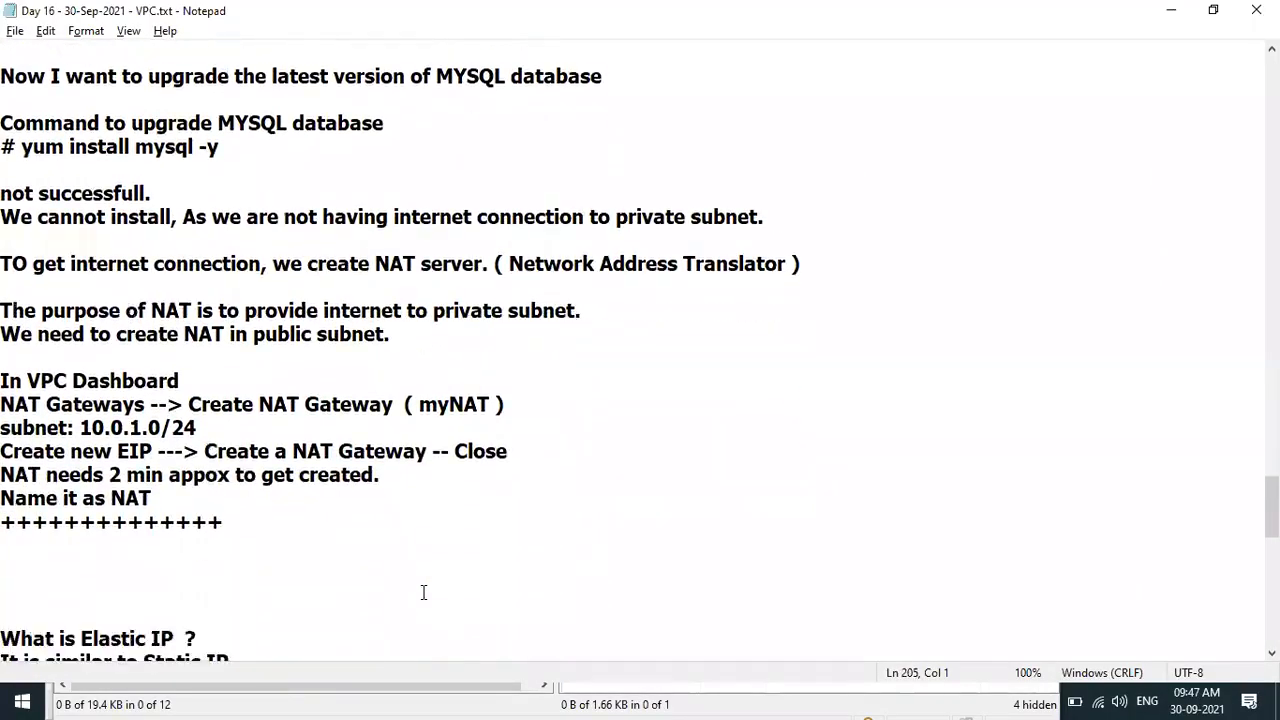
left_click_drag(220, 403, 412, 543)
left_click(412, 543)
- Switch to the AWS console in Chrome, leave the inbound rules editor for the VPC dashboard, and open the NAT gateways list
key("alt+Tab")
key("alt+Tab")
key("alt+Tab")
key("alt+Tab")
key("alt+Tab")
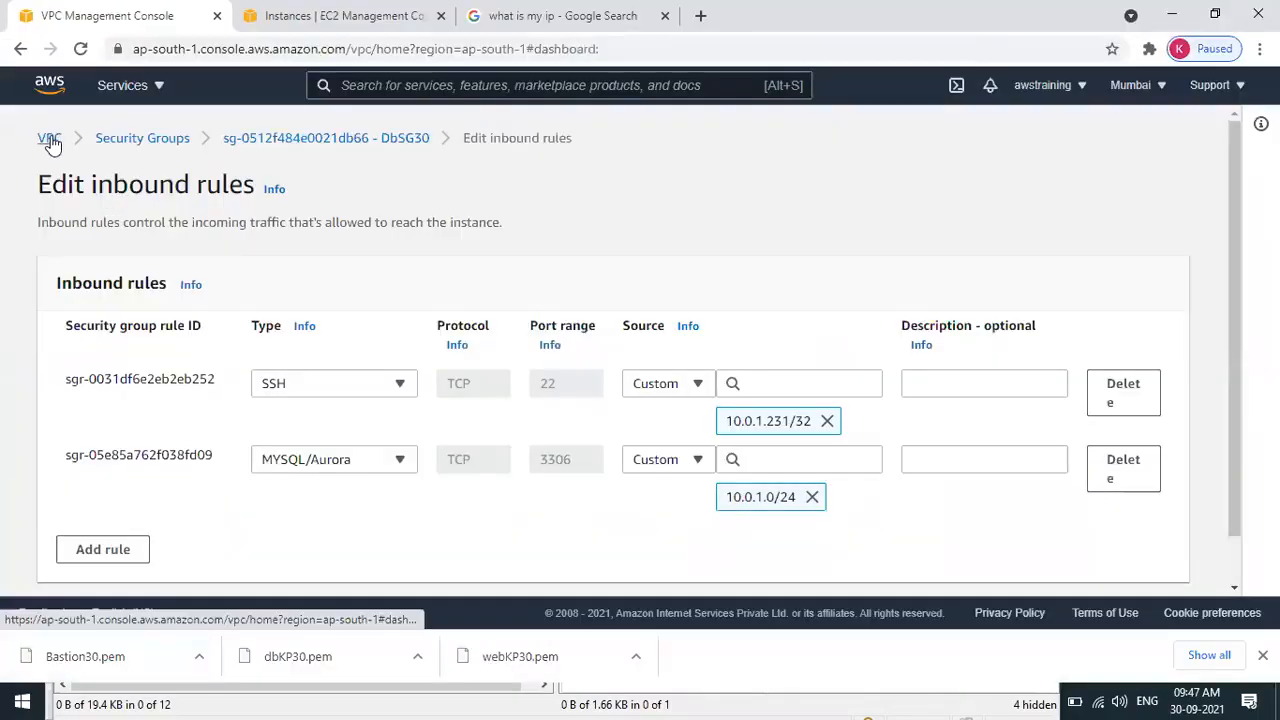
left_click(50, 139)
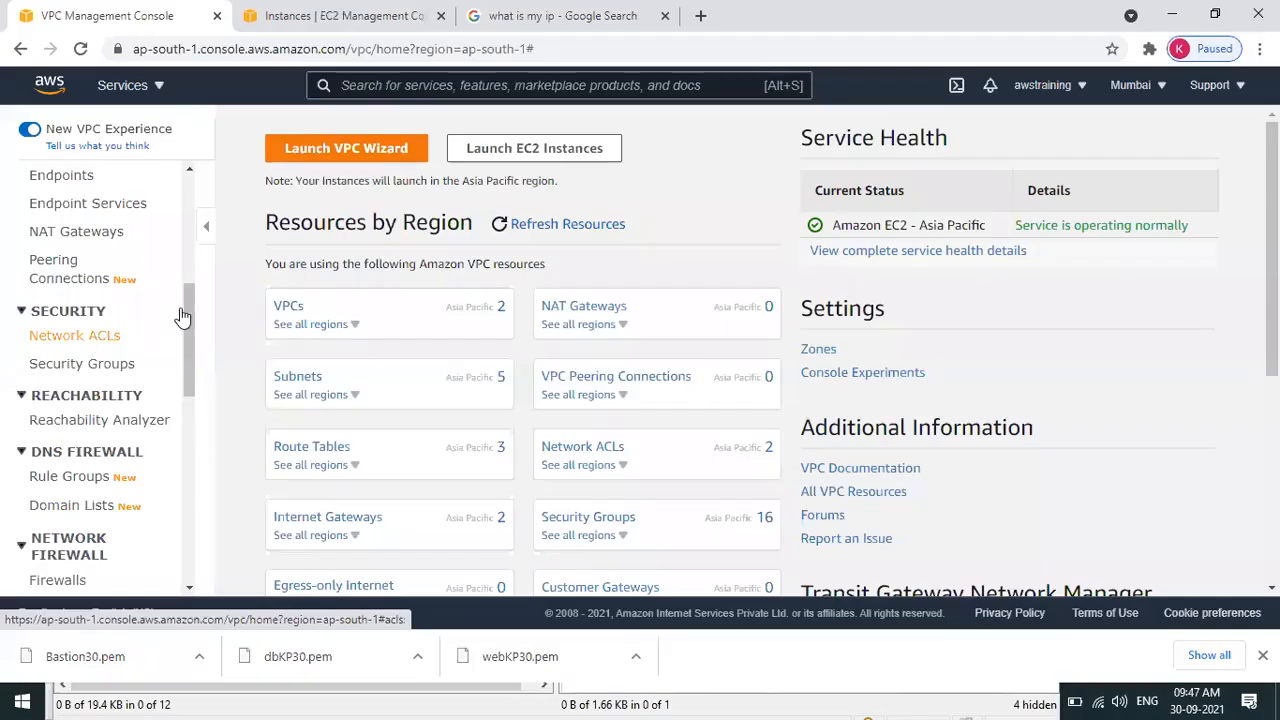
left_click_drag(184, 311, 184, 172)
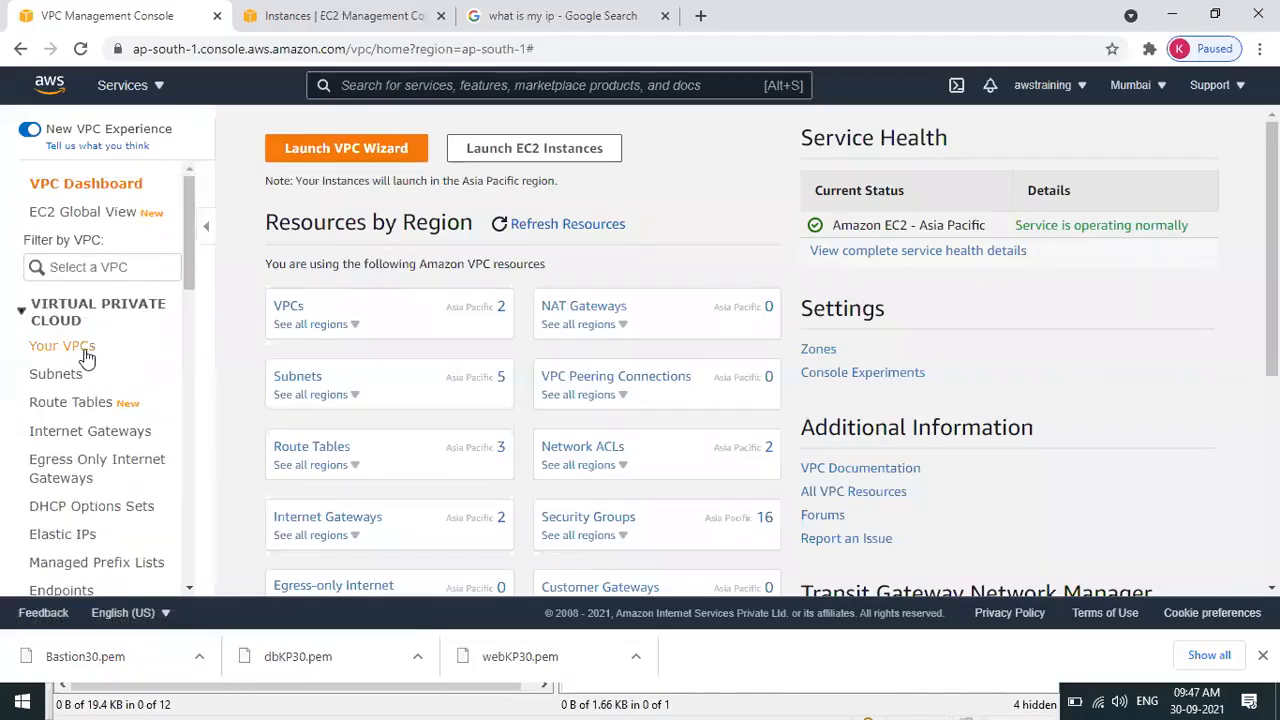
left_click_drag(191, 253, 210, 323)
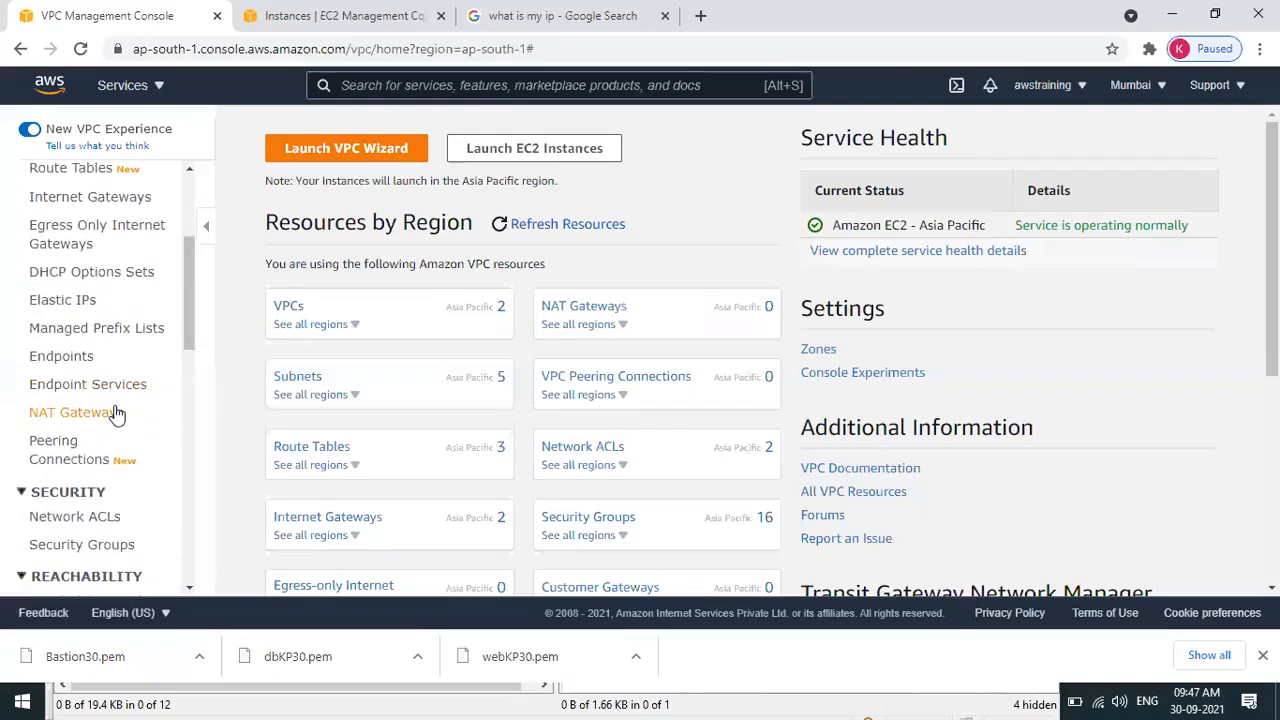
left_click(107, 418)
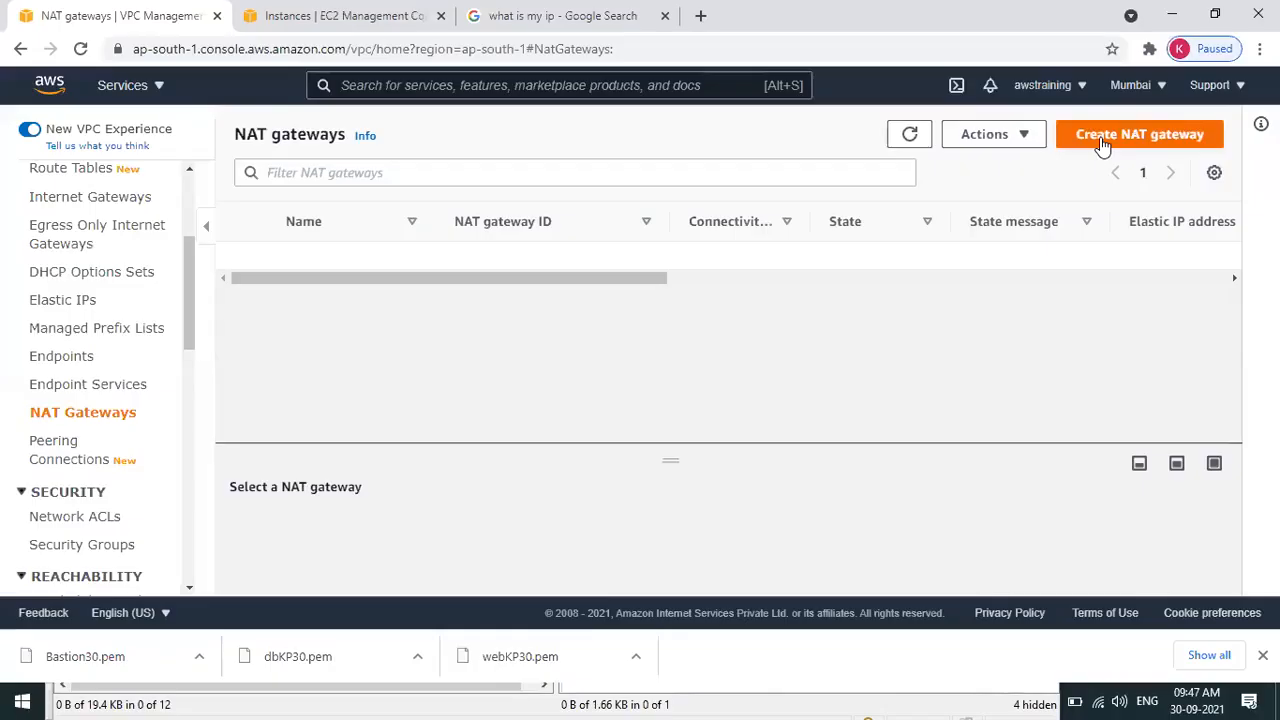
- Recheck the NAT gateway instructions in Notepad and start creating a NAT gateway in the AWS console
key("alt+Tab")
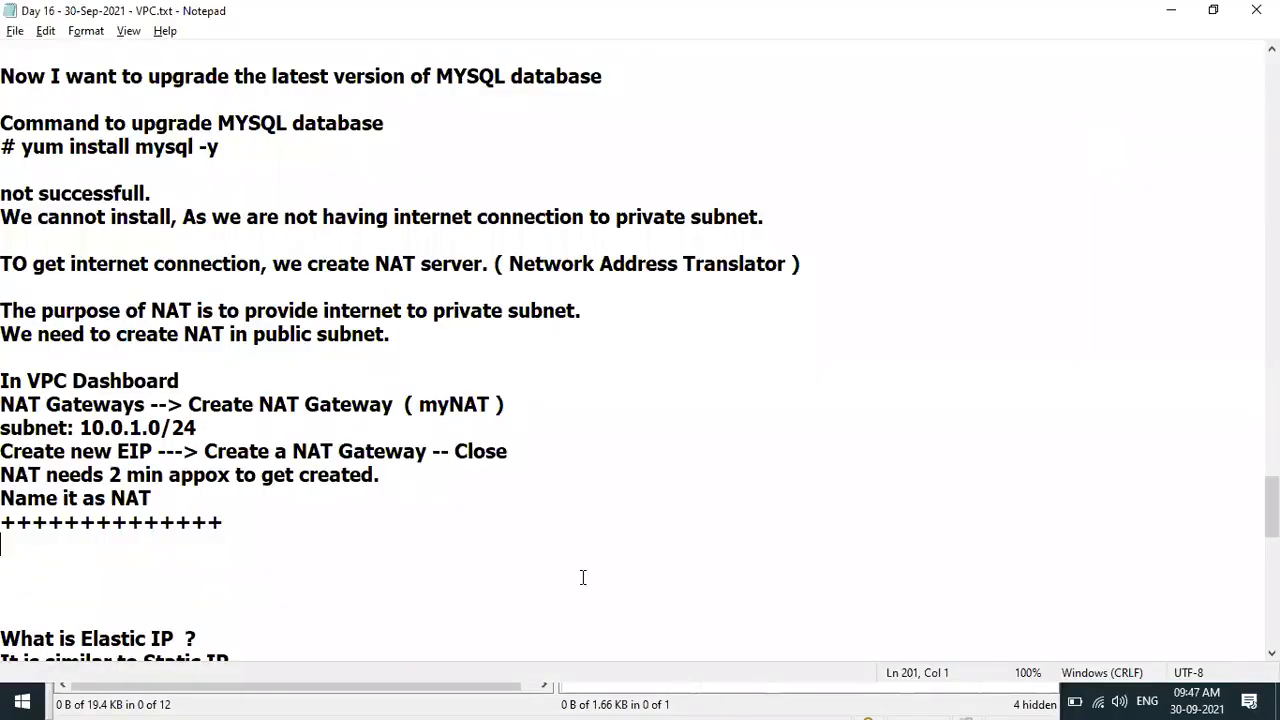
left_click_drag(147, 404, 210, 458)
left_click(210, 458)
key("alt+Tab")
left_click(1128, 137)
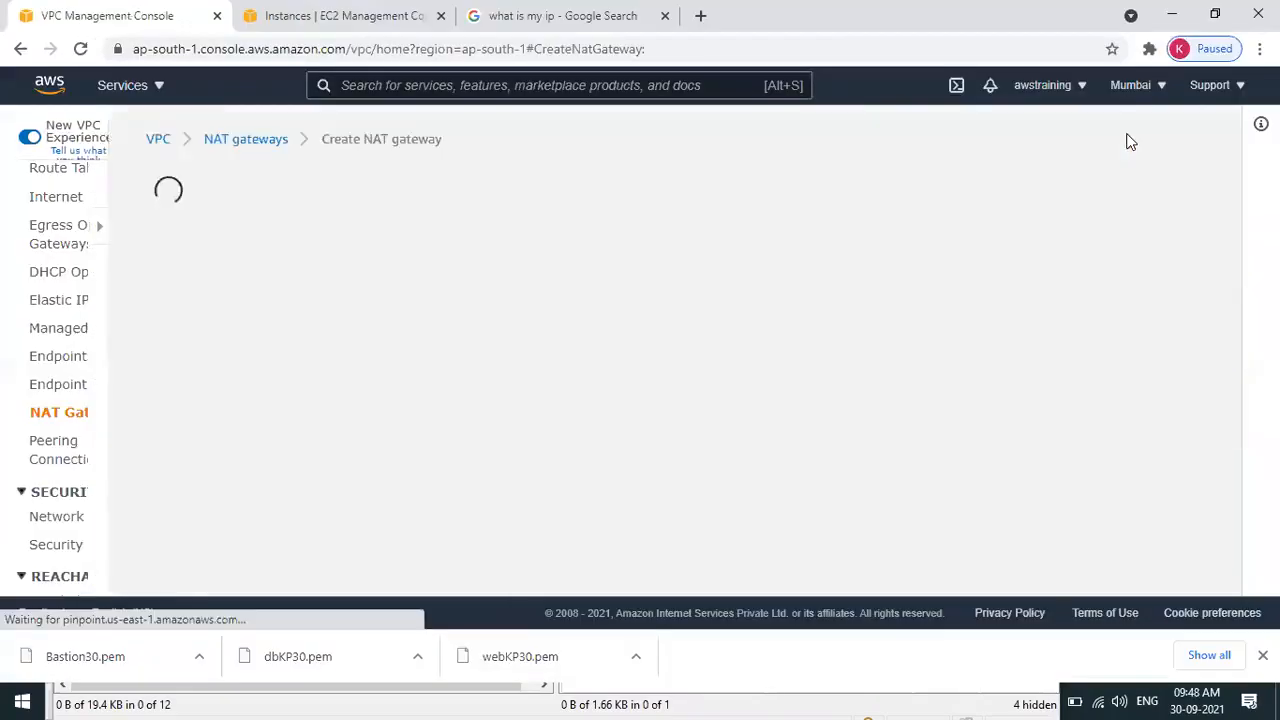
- Copy the name myNAT from the Notepad notes and enter it as the NAT gateway's name
left_click(250, 388)
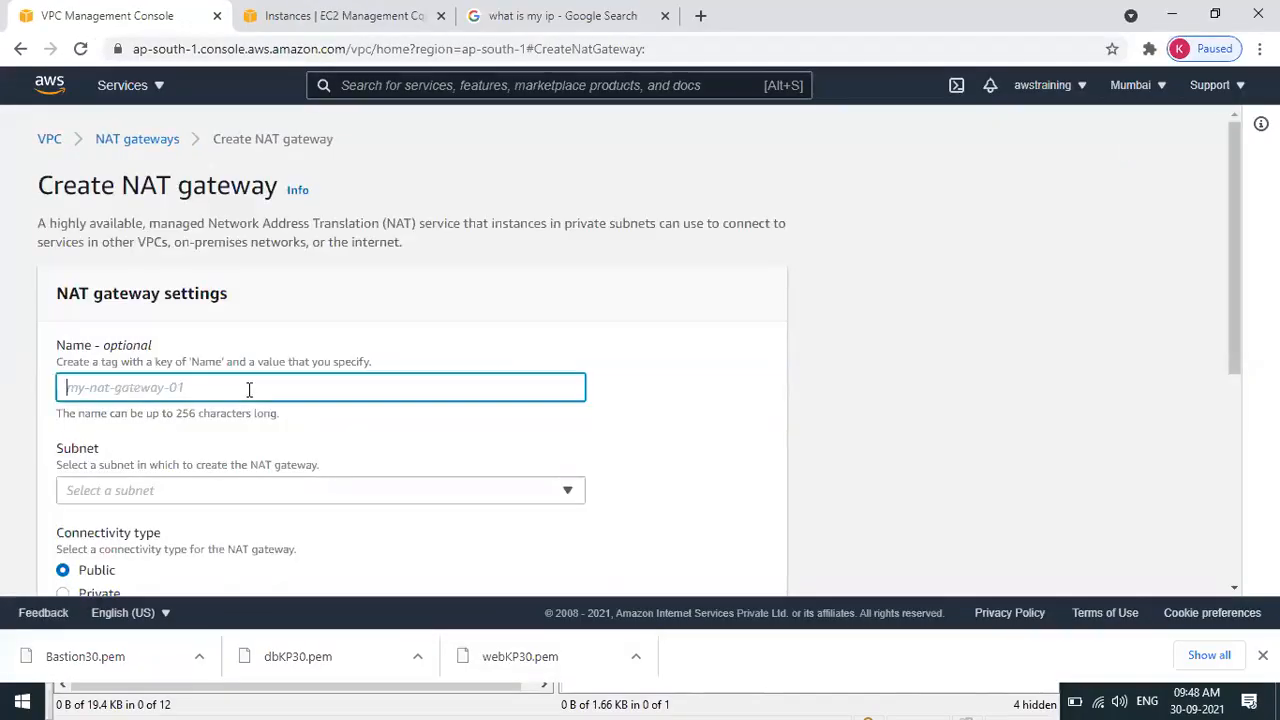
key("alt+Tab")
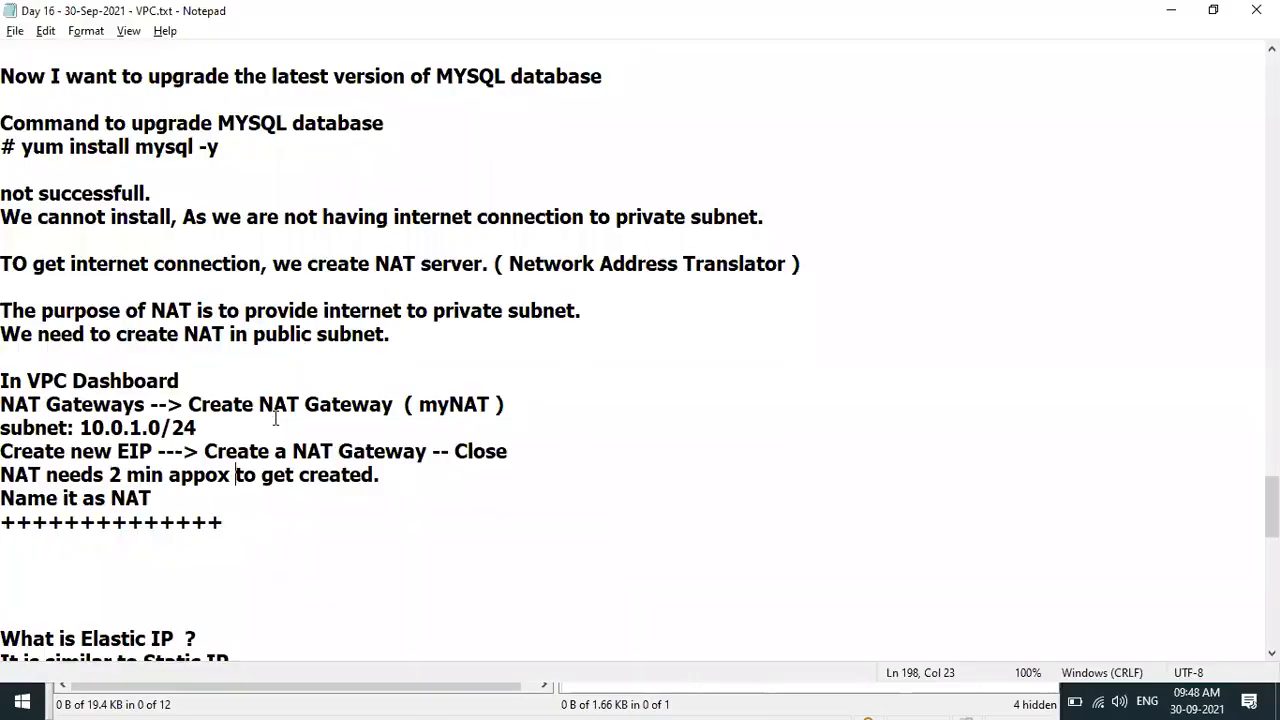
left_click(433, 405)
key("Left")
key("shift+Right")
key("shift+Right")
key("shift+Right")
key("shift+Right")
key("shift+Right")
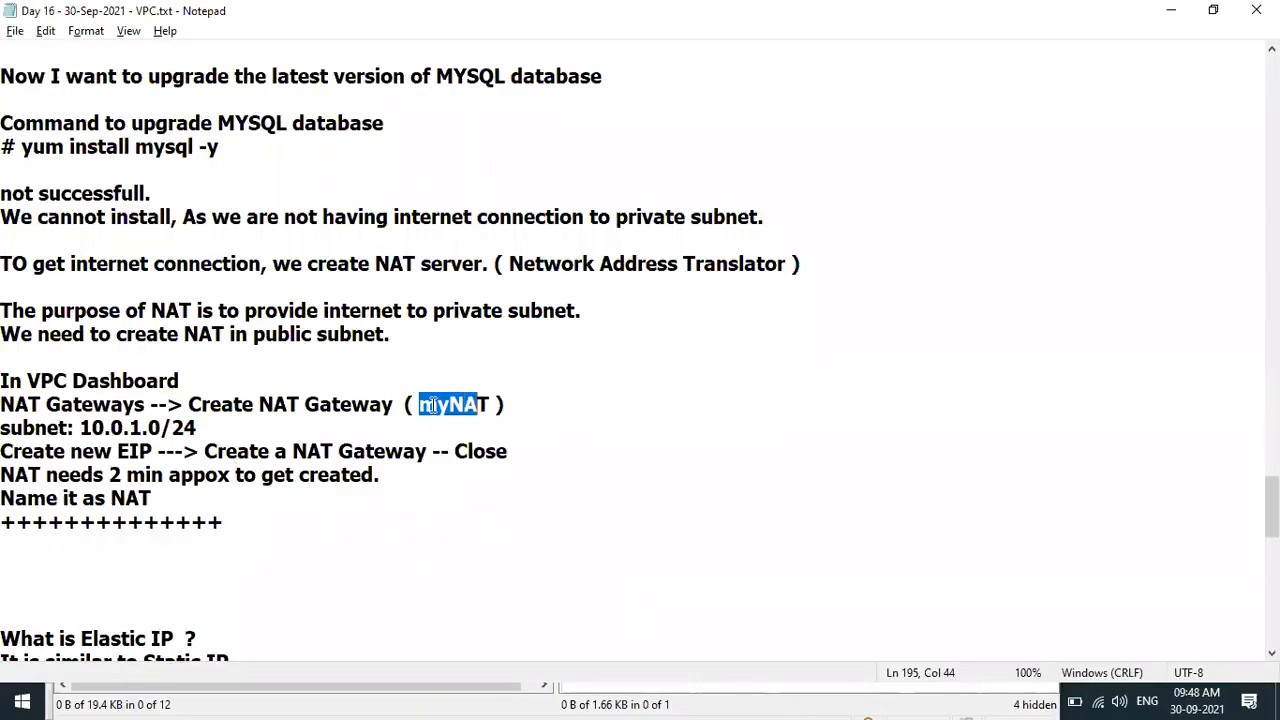
key("ctrl+c")
key("alt+Tab")
key("ctrl+v")
- Place the NAT gateway in the WebSN subnet and allocate a new Elastic IP for it, dismissing the notification
left_click(533, 491)
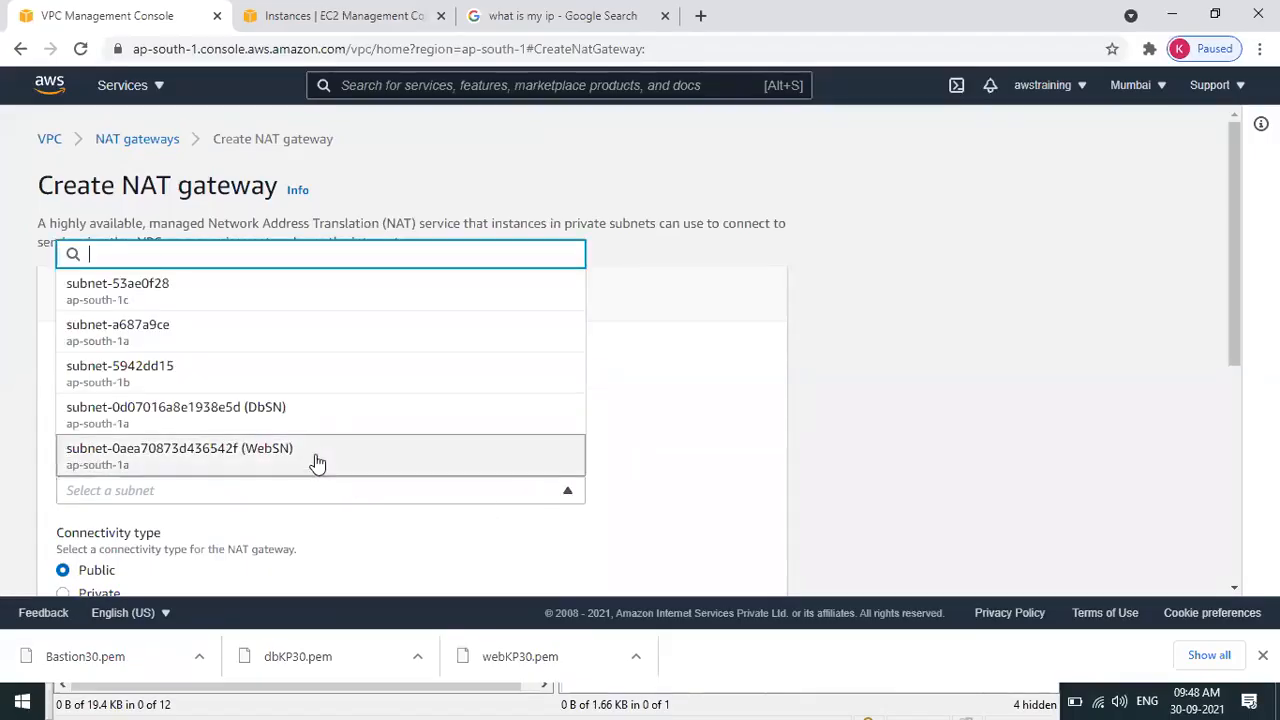
left_click(285, 458)
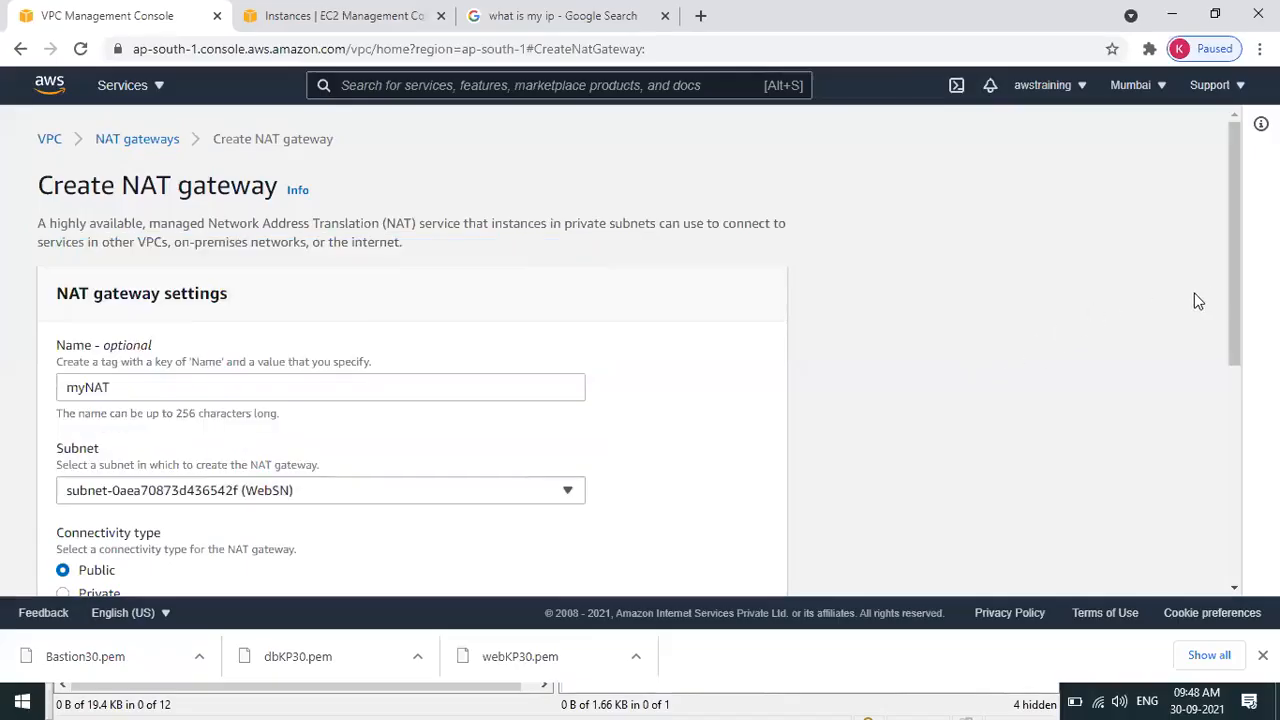
left_click_drag(1230, 290, 1249, 429)
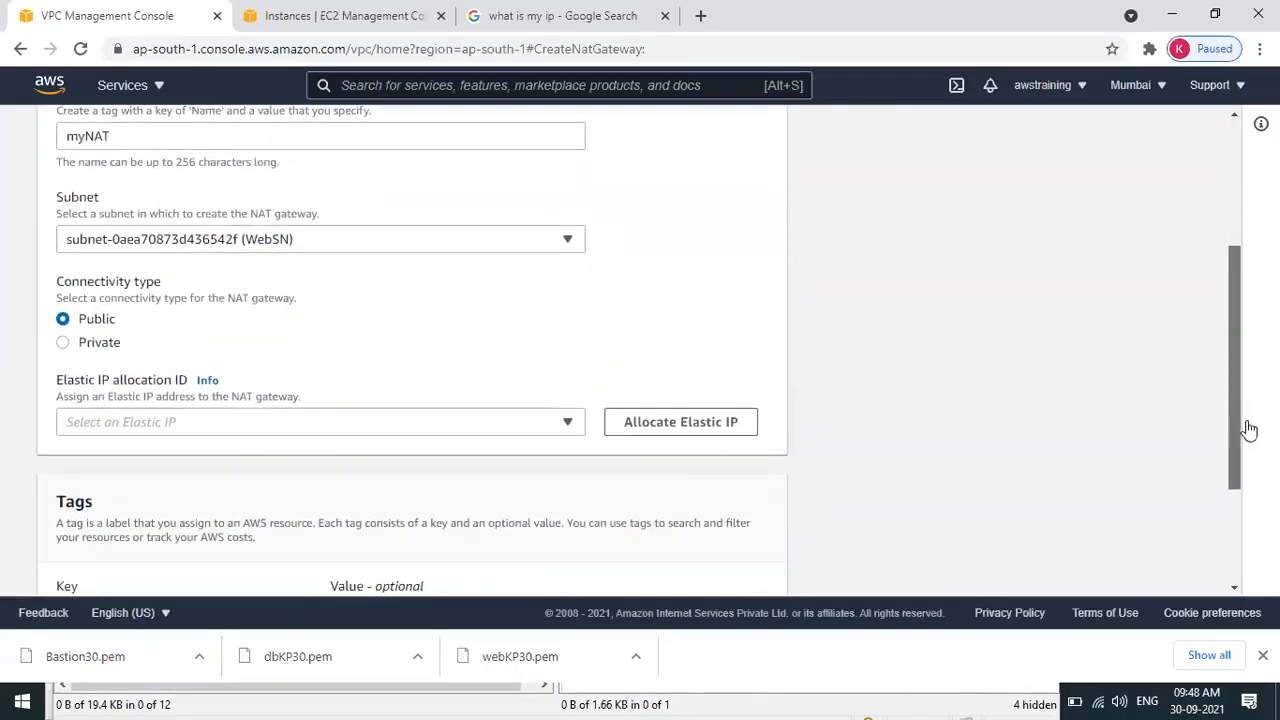
left_click_drag(68, 382, 112, 388)
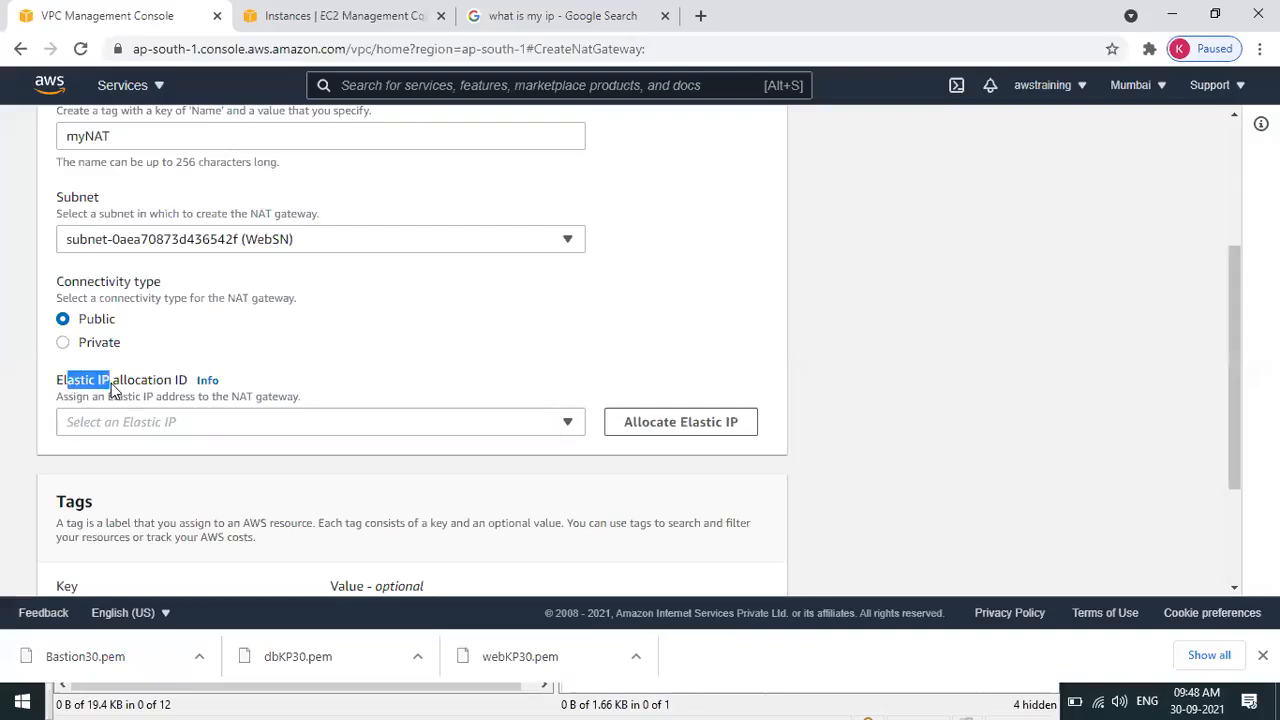
left_click(700, 428)
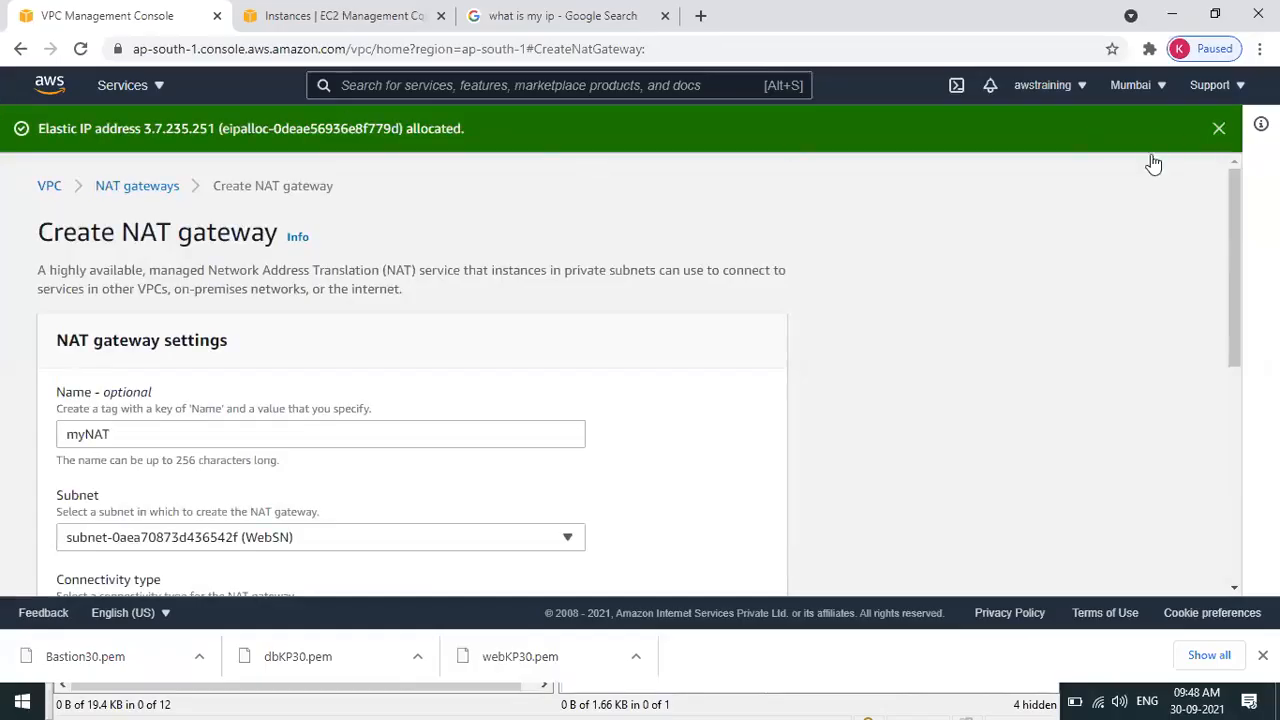
double_click(491, 137)
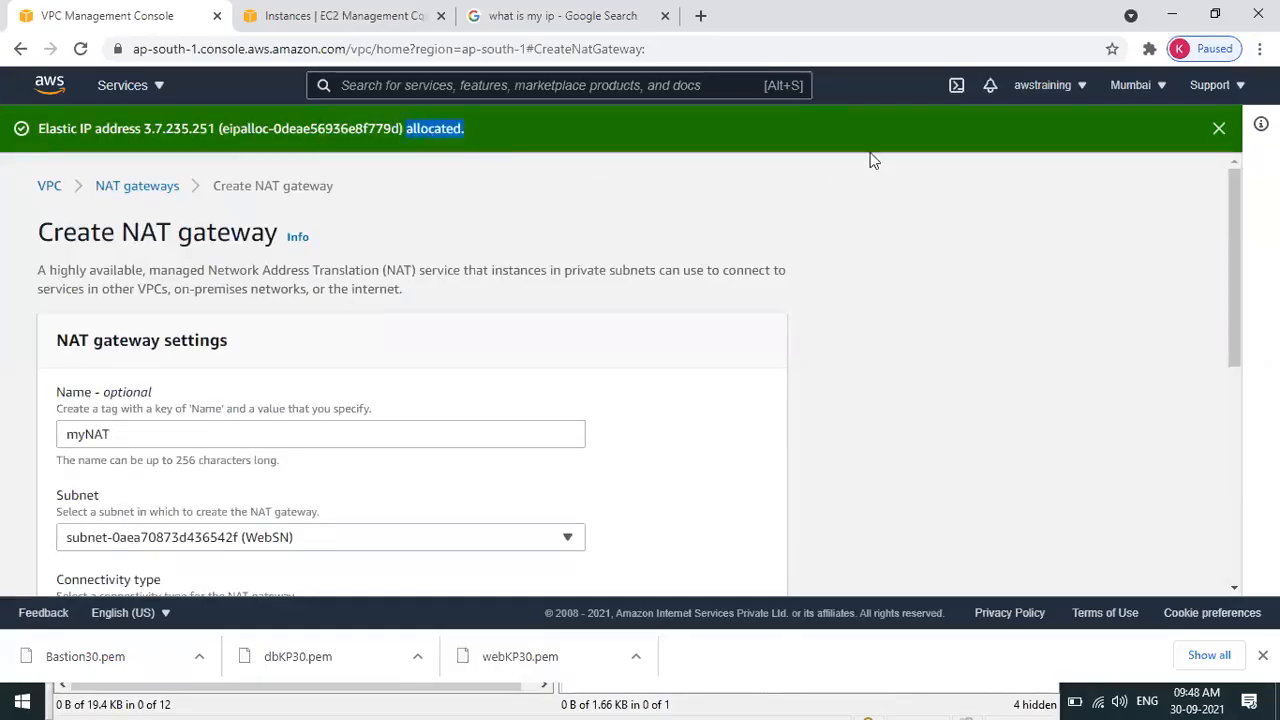
left_click(1218, 128)
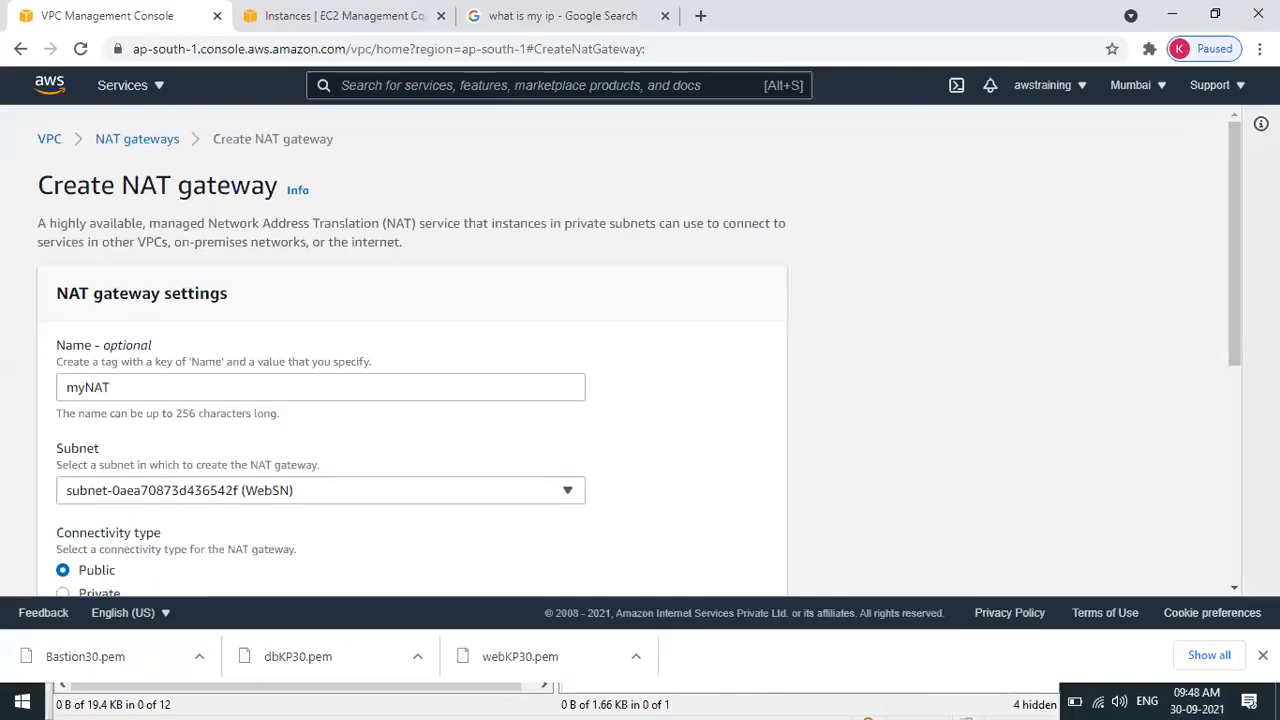
- Create the NAT gateway with these settings, dismiss the notification, and go back to the NAT gateways list
left_click_drag(1238, 318, 1240, 480)
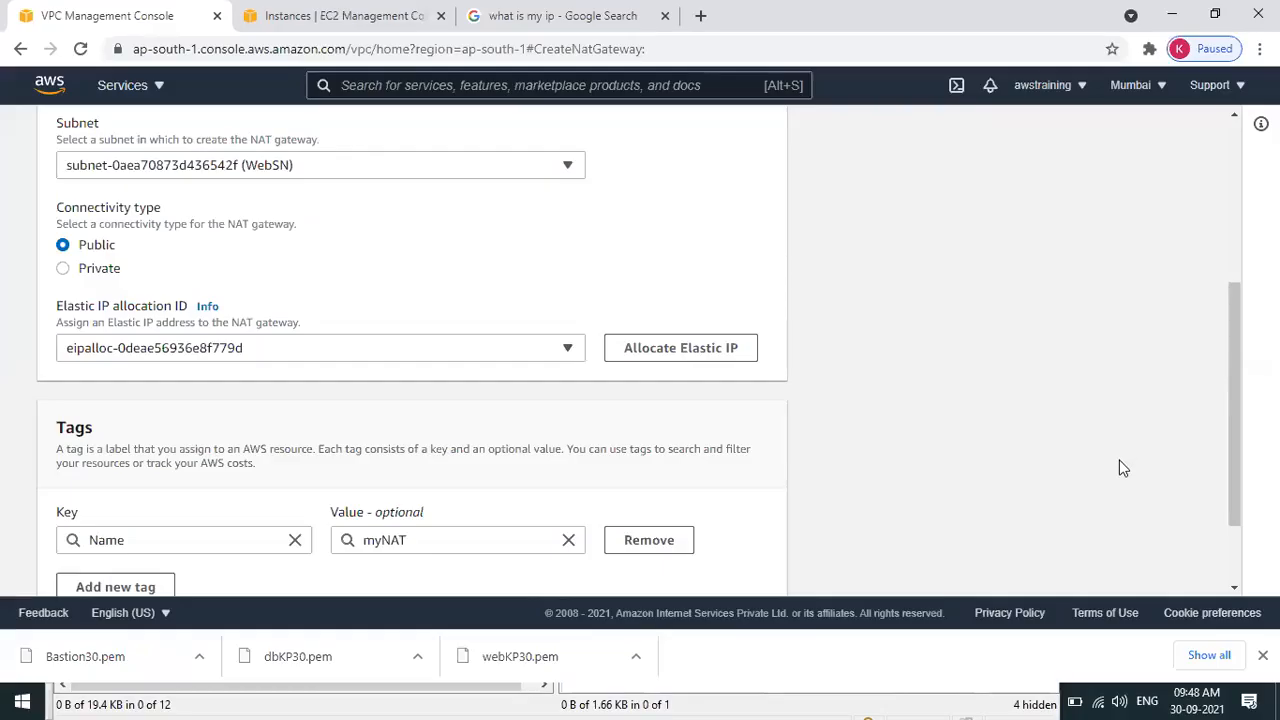
left_click_drag(1231, 465, 1238, 565)
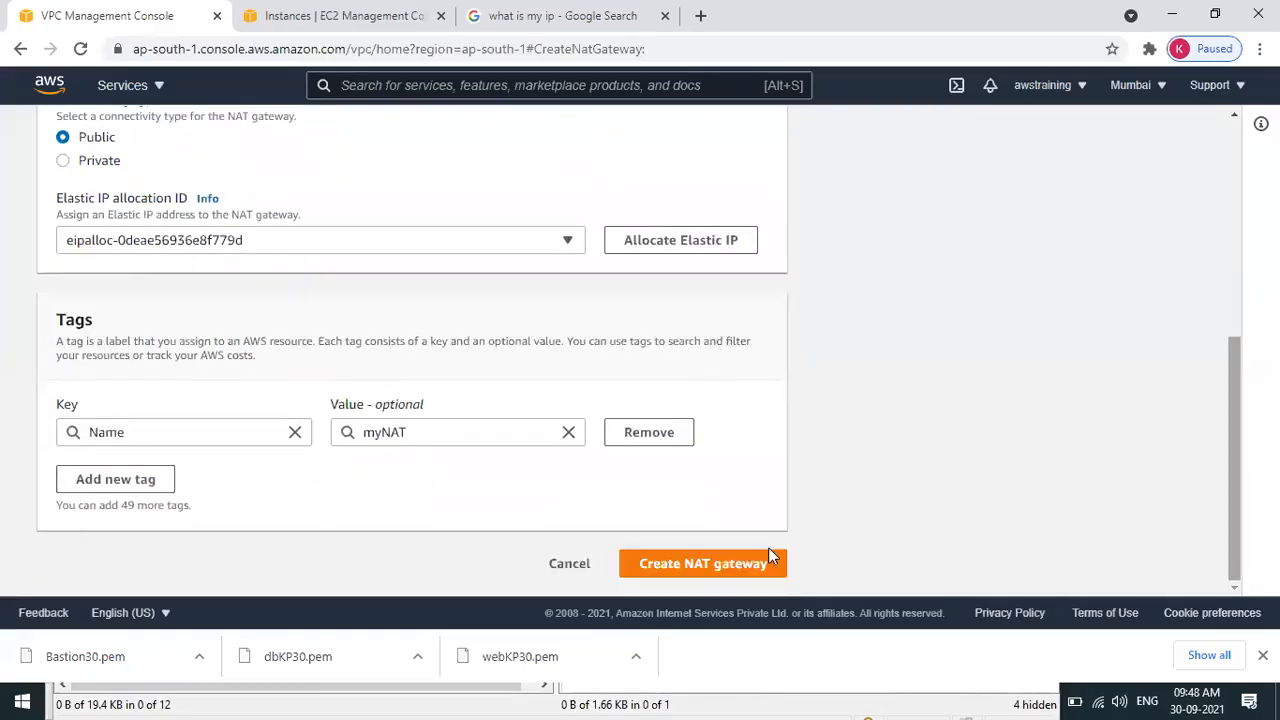
left_click(658, 568)
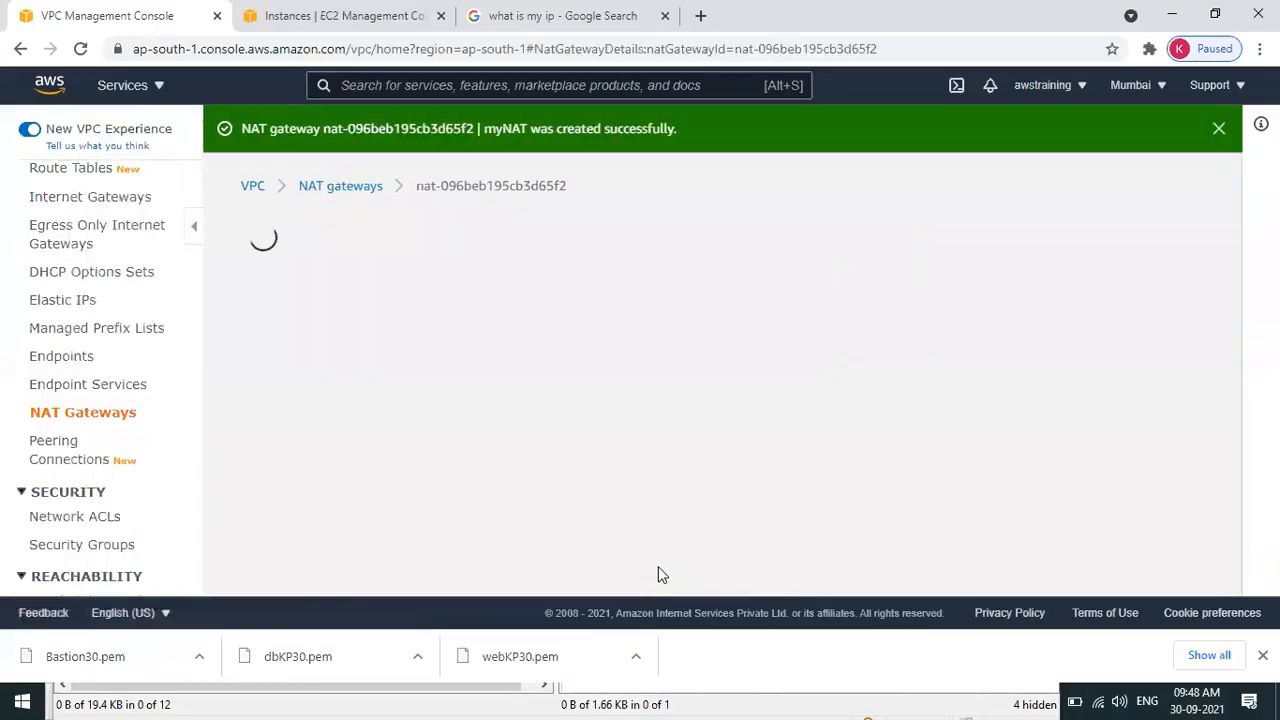
left_click(1217, 131)
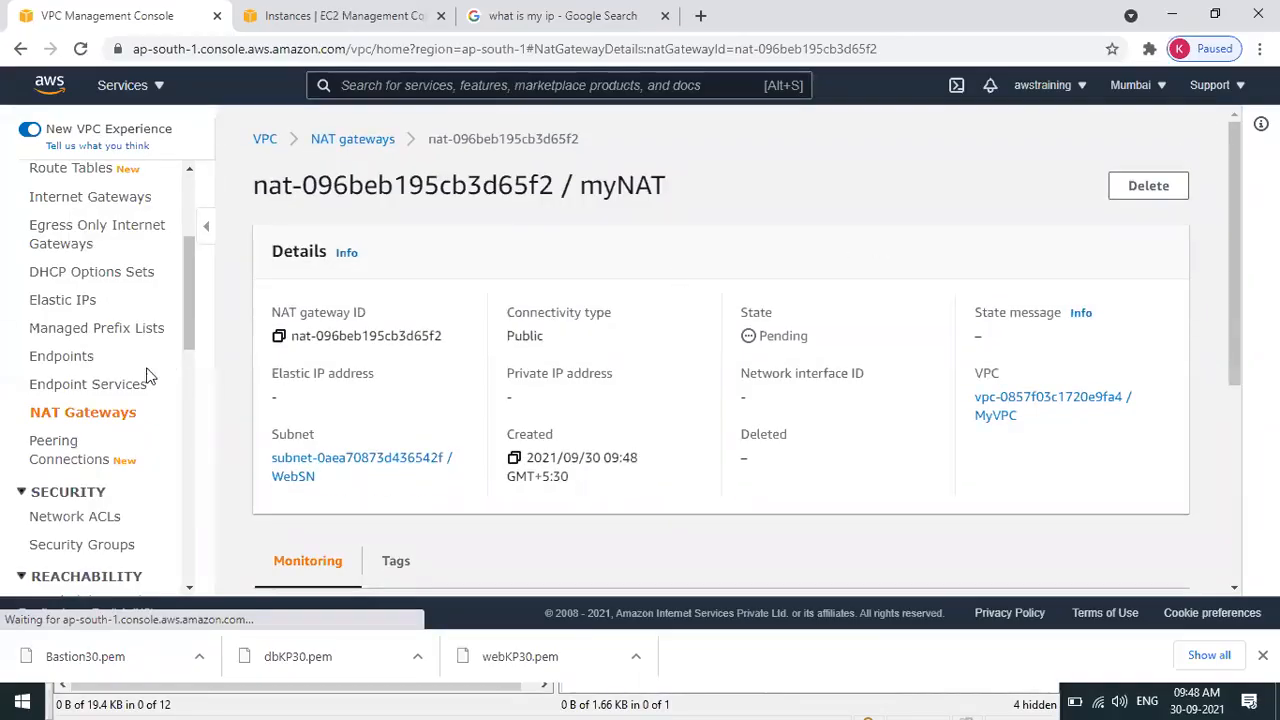
left_click(111, 420)
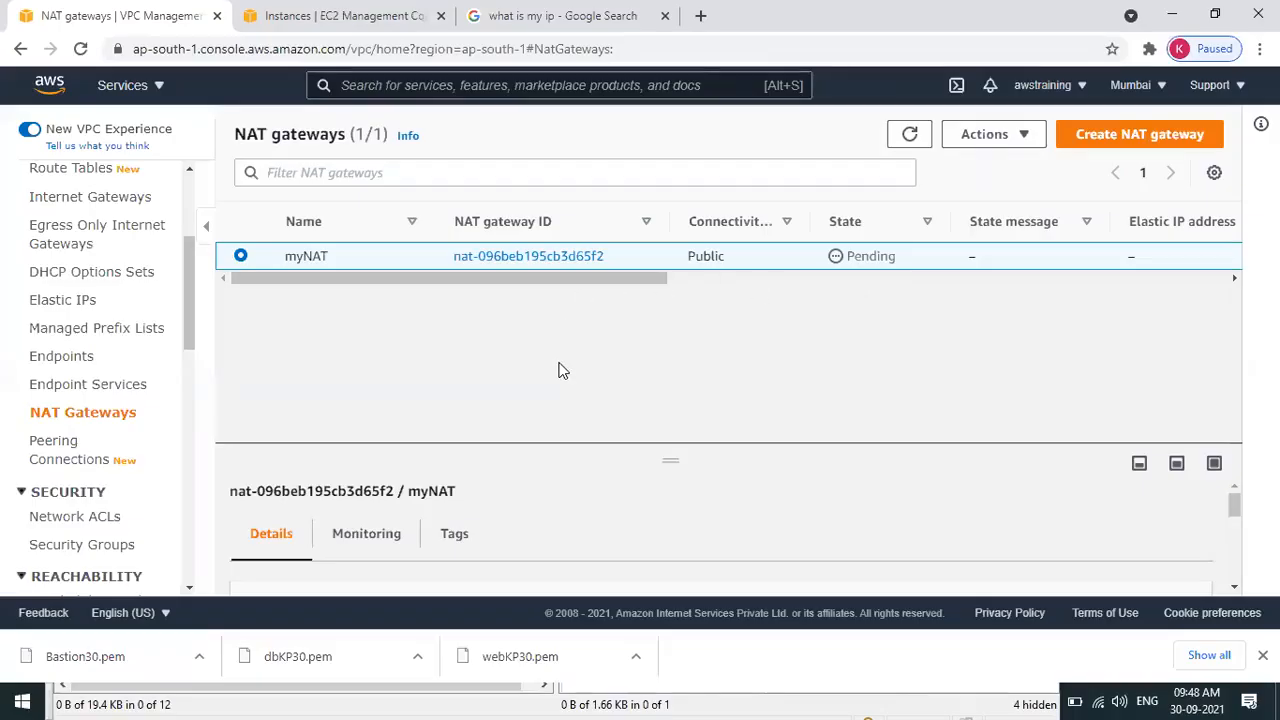
- Point out the NAT box in the Paint diagram and highlight the subnet, EIP and naming instructions in the Notepad notes
key("alt+Tab")
key("Tab")
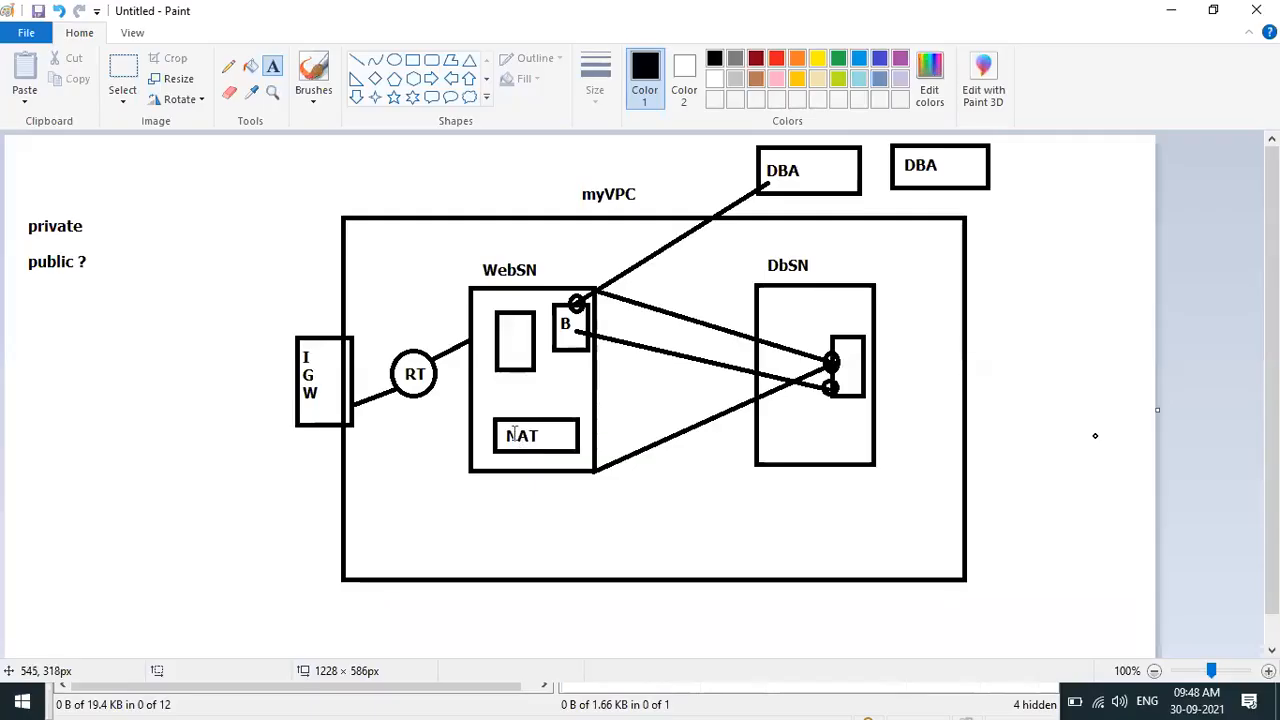
key("alt+Tab")
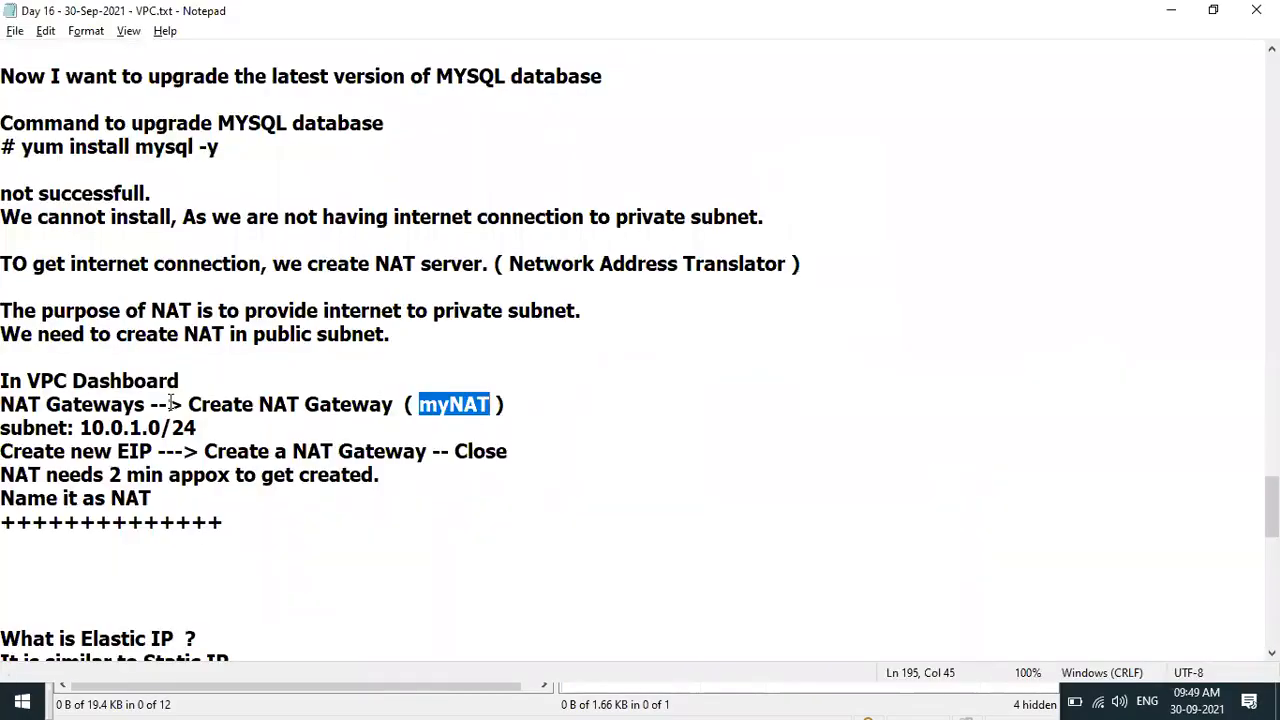
left_click_drag(50, 430, 152, 497)
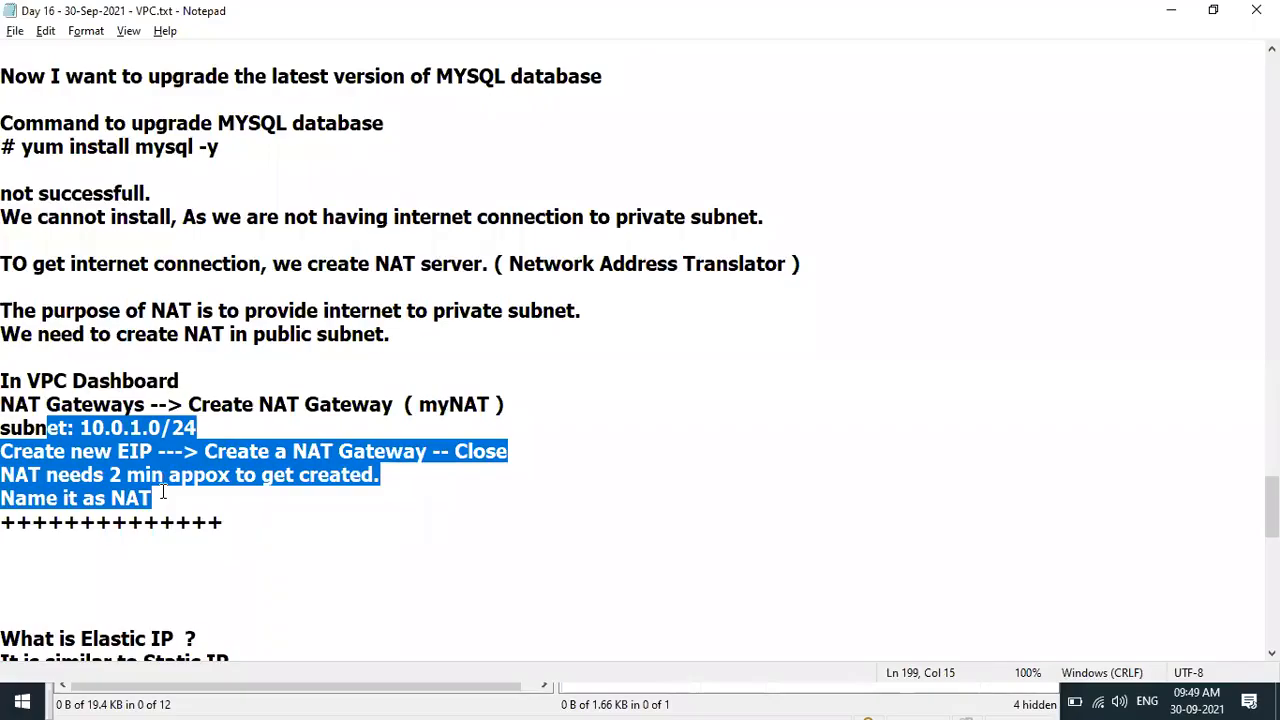
left_click_drag(118, 452, 260, 488)
left_click(260, 497)
- Read the Notepad section on Elastic IP, highlight its opening question, and return to the Paint diagram
key("Down")
key("Down")
key("Down")
key("Down")
key("Down")
key("Down")
key("Down")
key("Down")
key("Down")
key("Down")
key("Down")
key("Down")
key("Down")
key("Down")
key("Down")
key("Down")
key("Down")
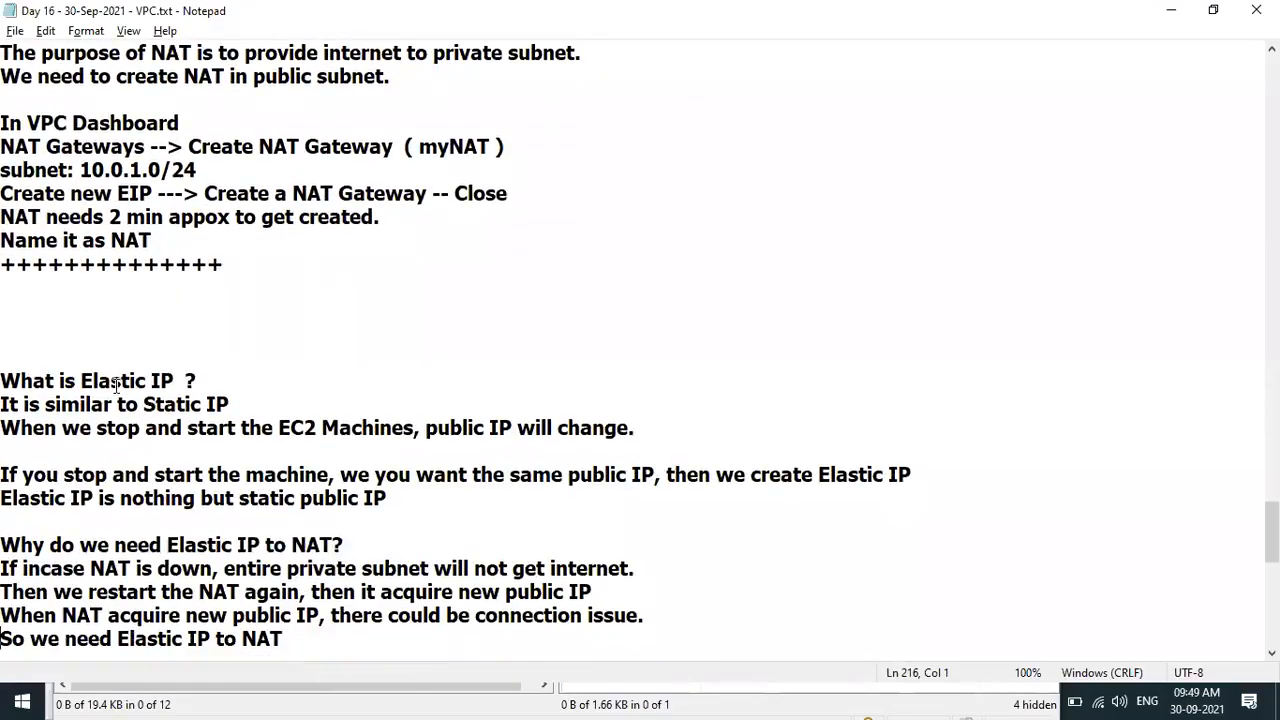
left_click_drag(112, 383, 197, 381)
key("alt+Tab")
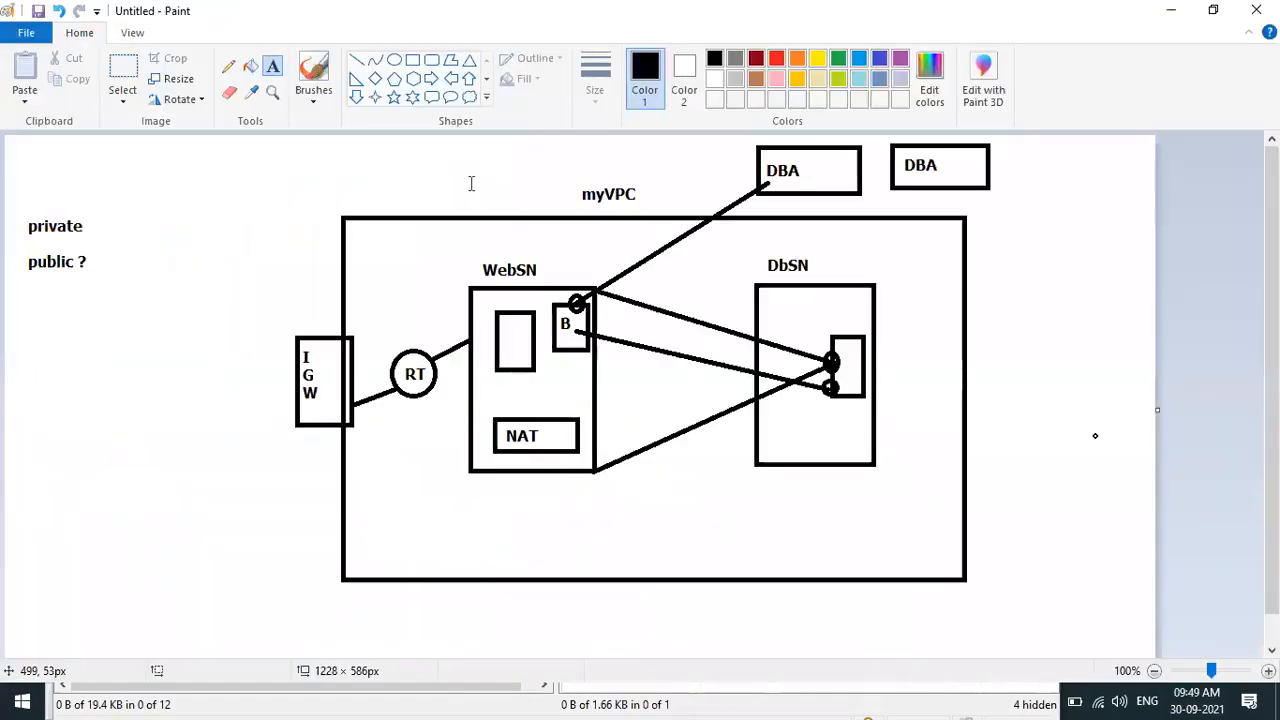
- Draw a diagonal line spanning about 249 × 98 px from outside the VPC's lower-left to the NAT box and label its outer end "Elastic IP"
left_click(356, 60)
left_click_drag(280, 534, 515, 441)
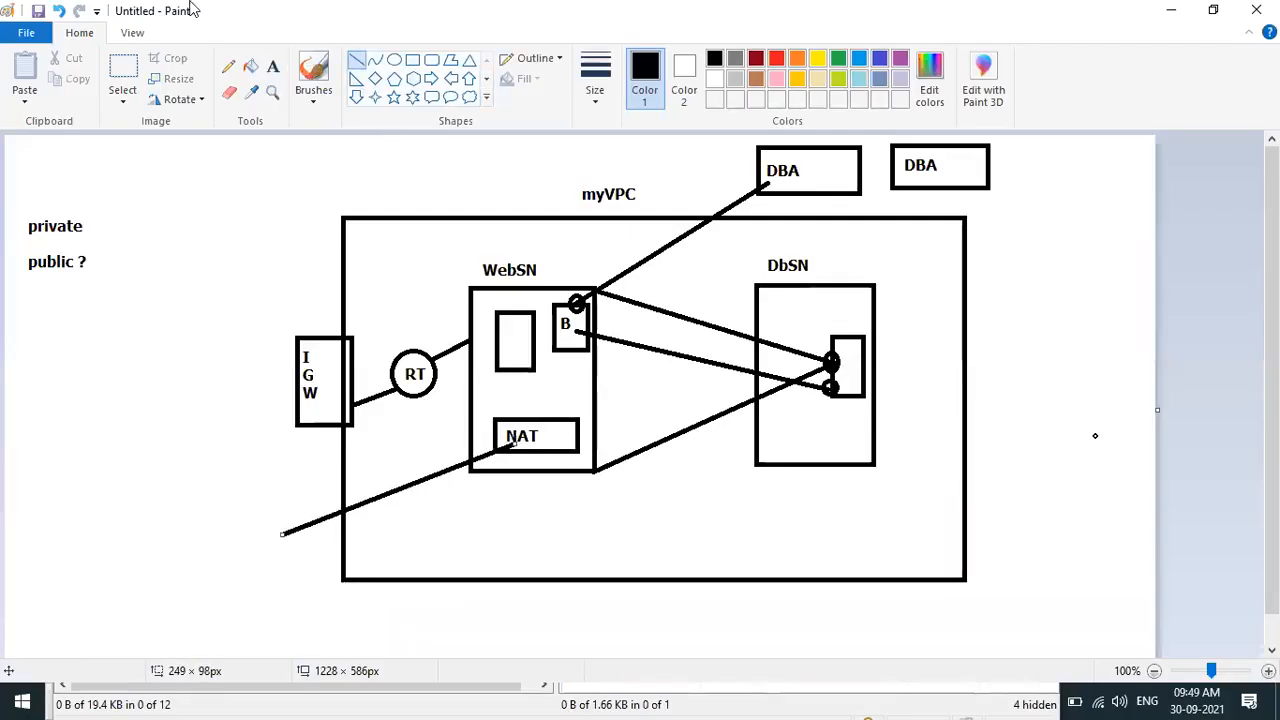
left_click(273, 67)
left_click_drag(194, 546, 299, 595)
type("E")
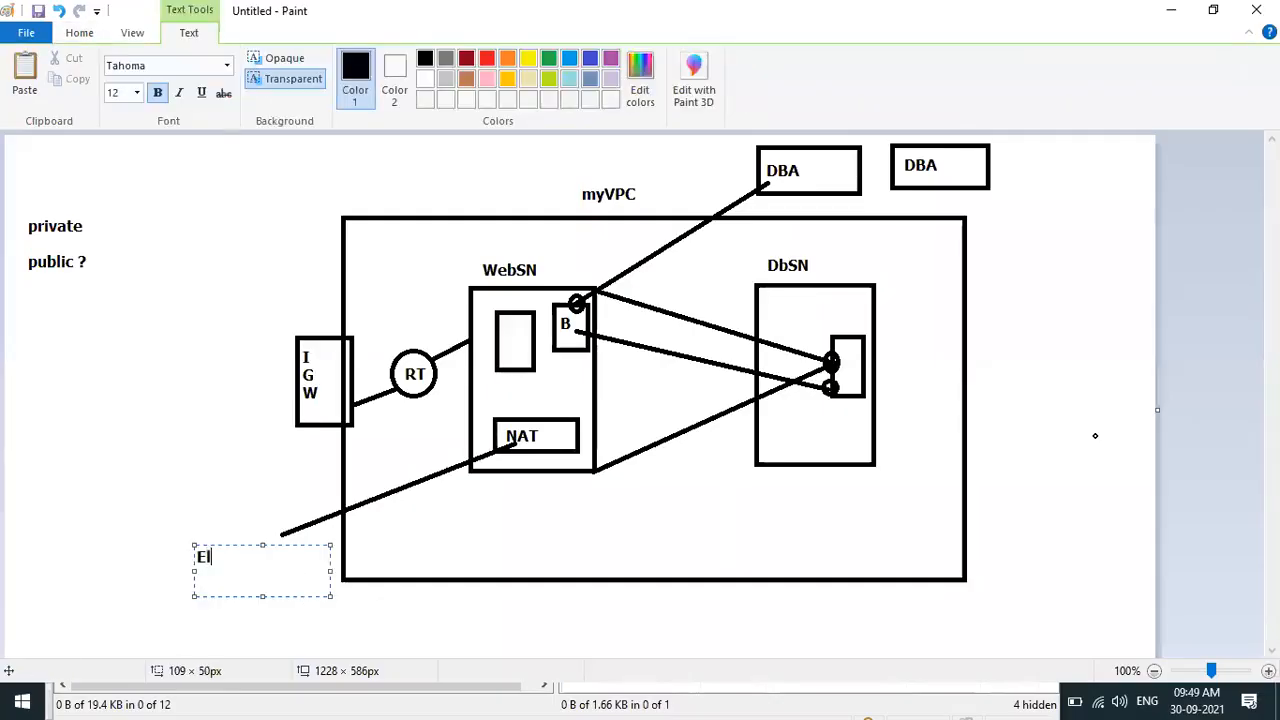
type("lastic IP")
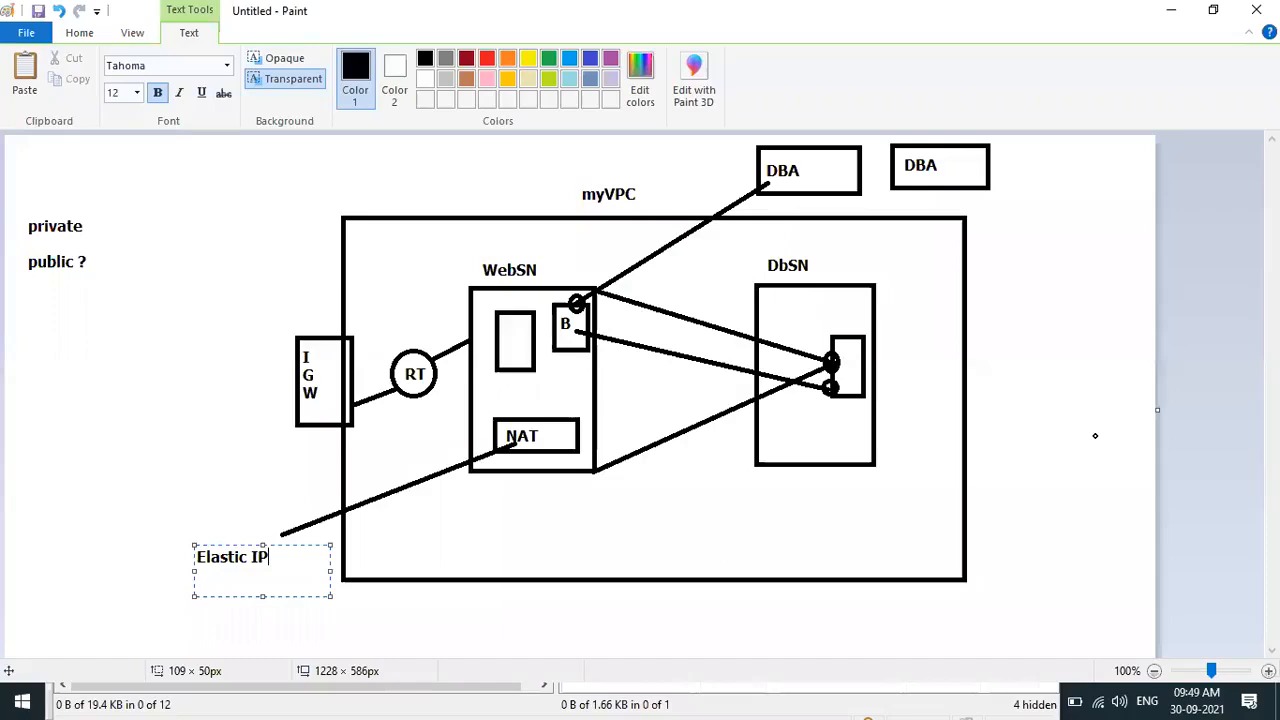
left_click(148, 478)
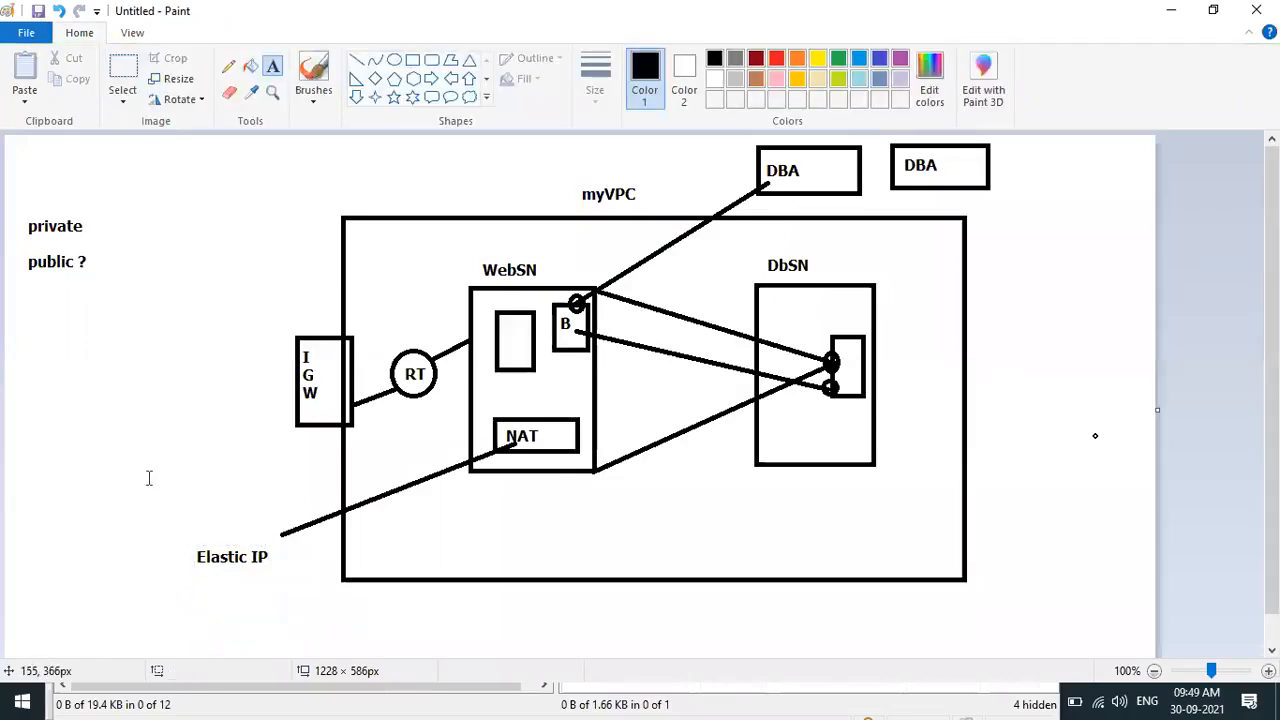
- In the Notepad Elastic IP notes, highlight "Static IP", the public IP change after stop and start, and the lines on keeping the same public IP
key("alt+Tab")
left_click_drag(143, 404, 245, 410)
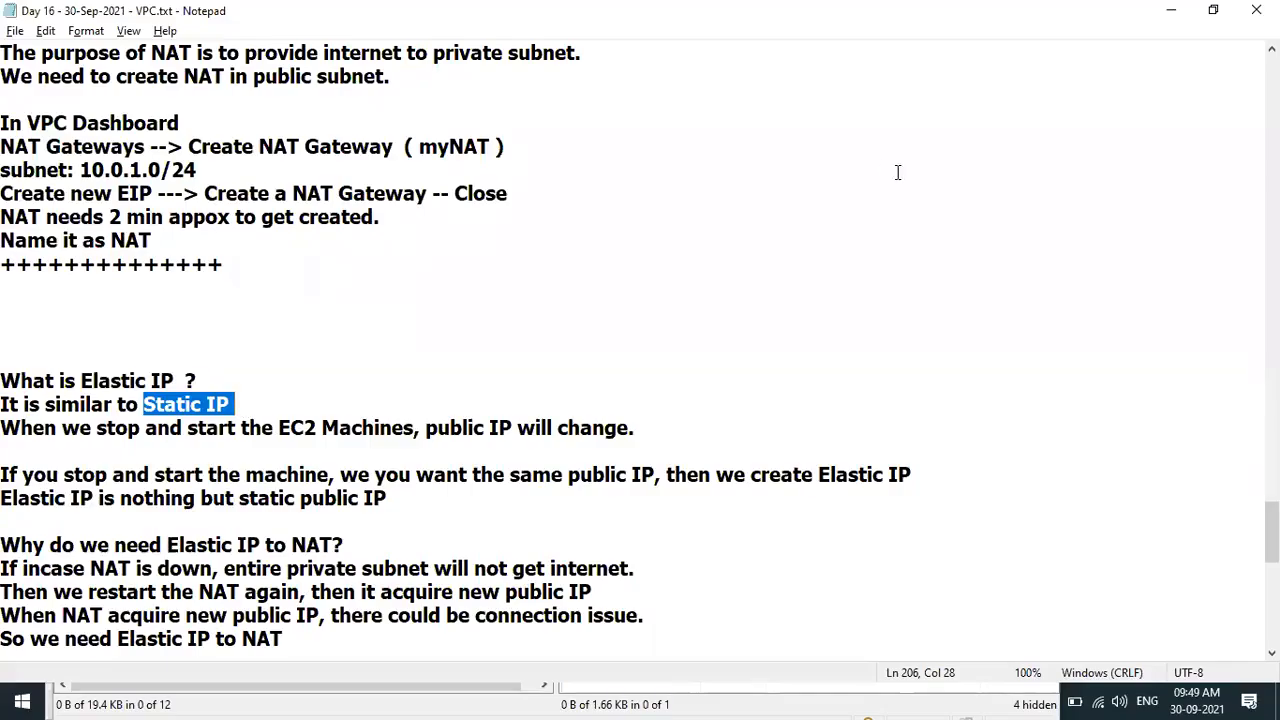
key("alt+Tab")
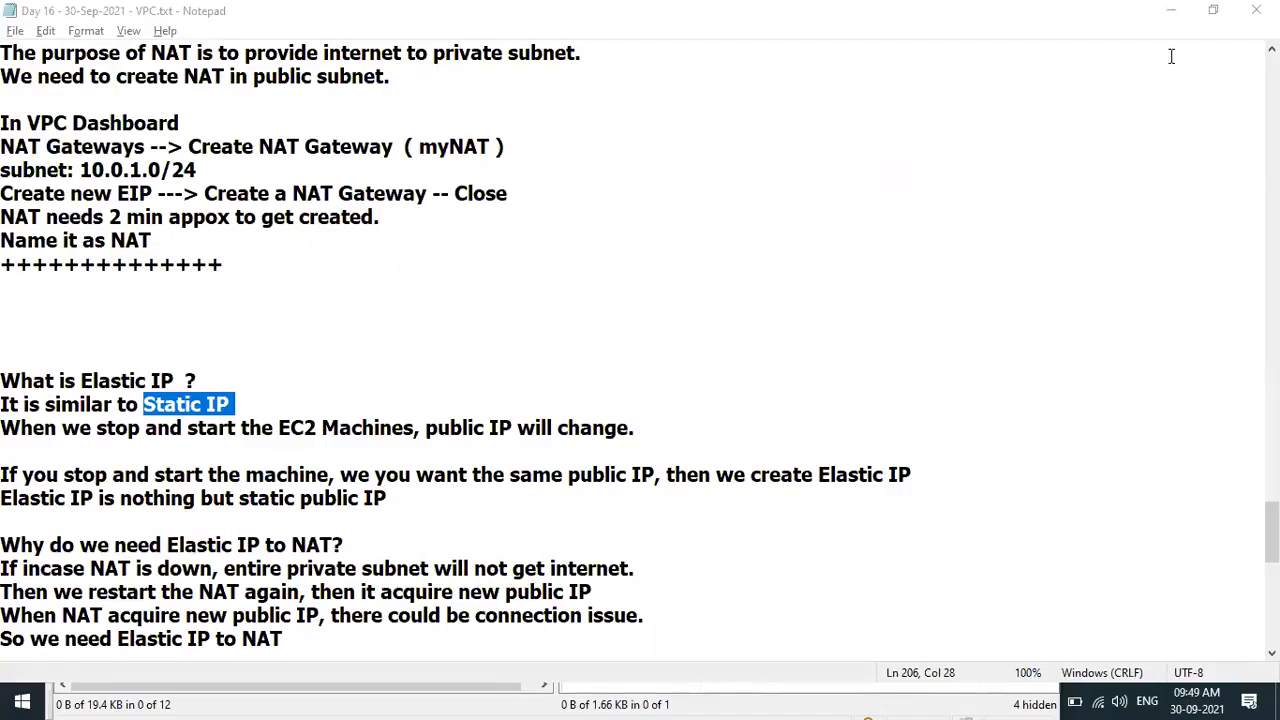
left_click(452, 430)
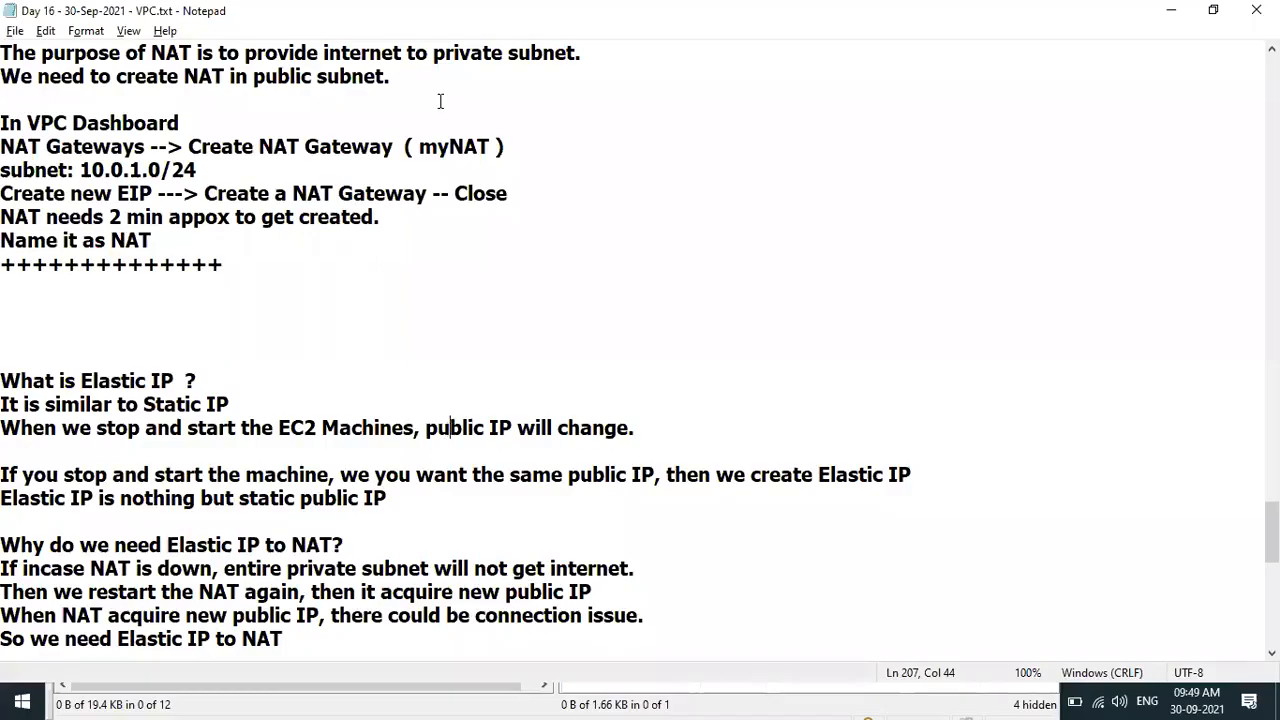
key("alt+Tab")
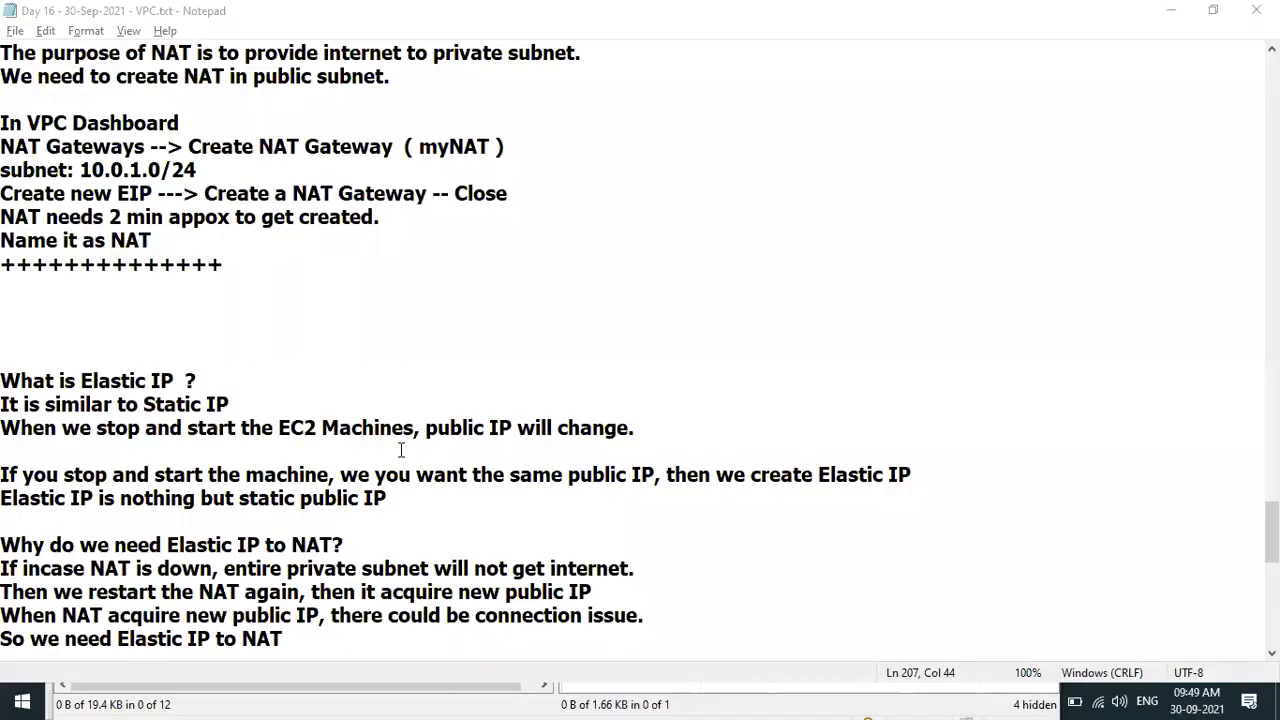
left_click_drag(424, 432, 538, 425)
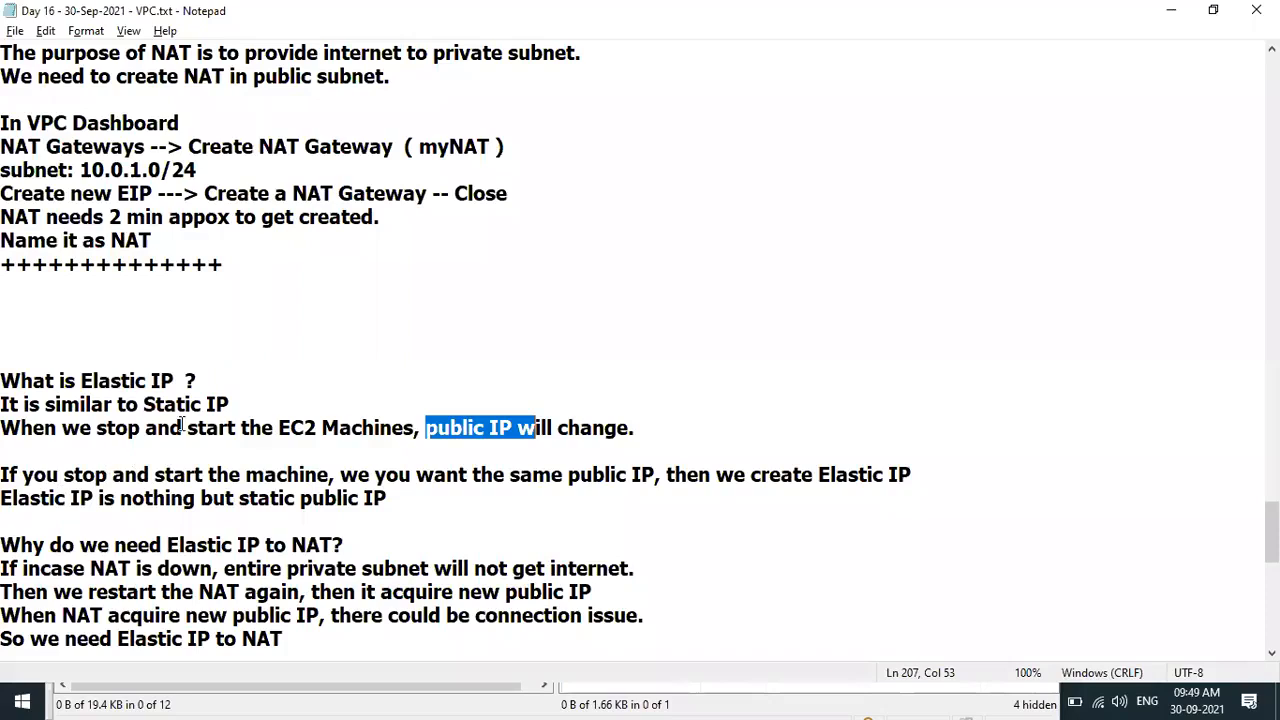
left_click_drag(184, 427, 312, 427)
left_click_drag(437, 427, 636, 427)
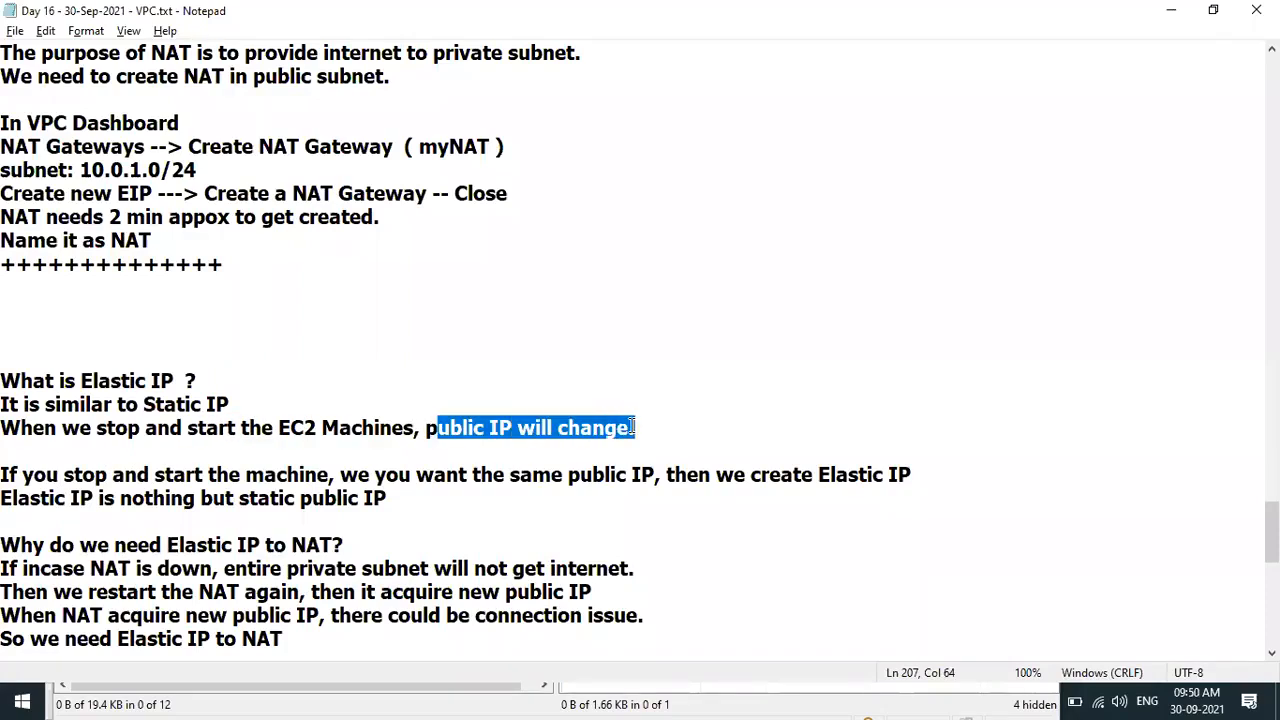
key("alt+Tab")
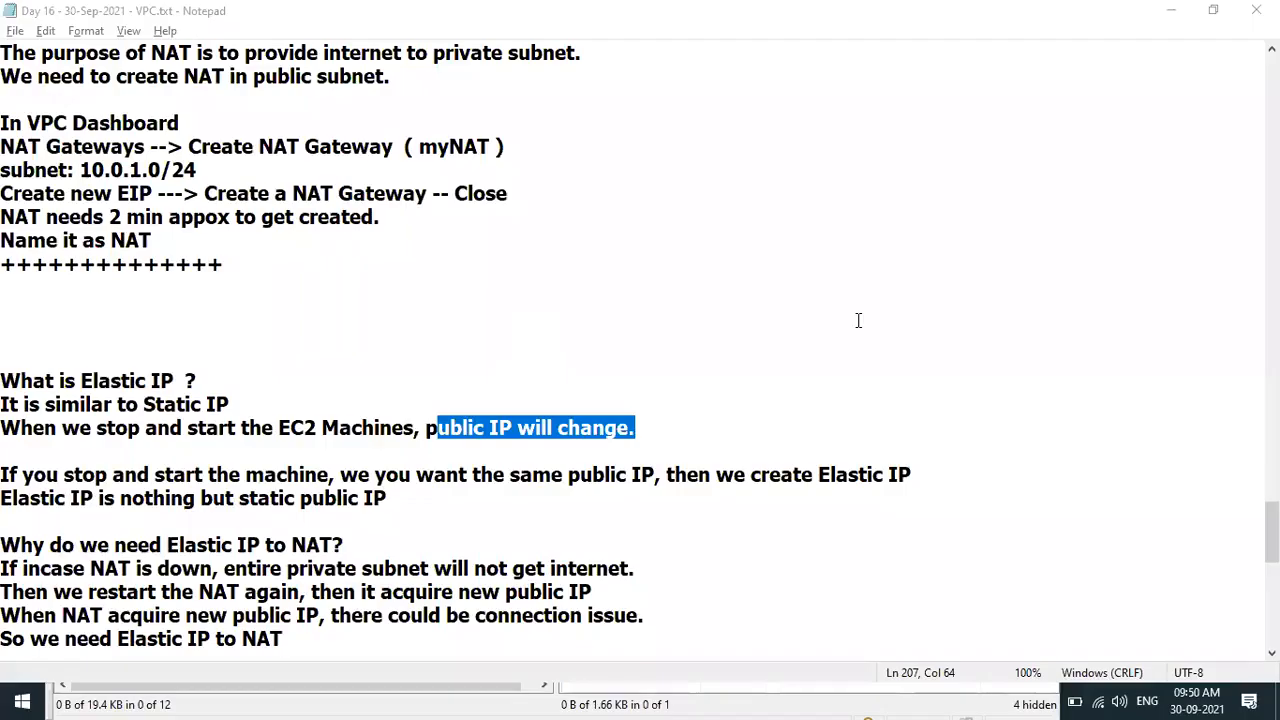
left_click_drag(33, 474, 655, 473)
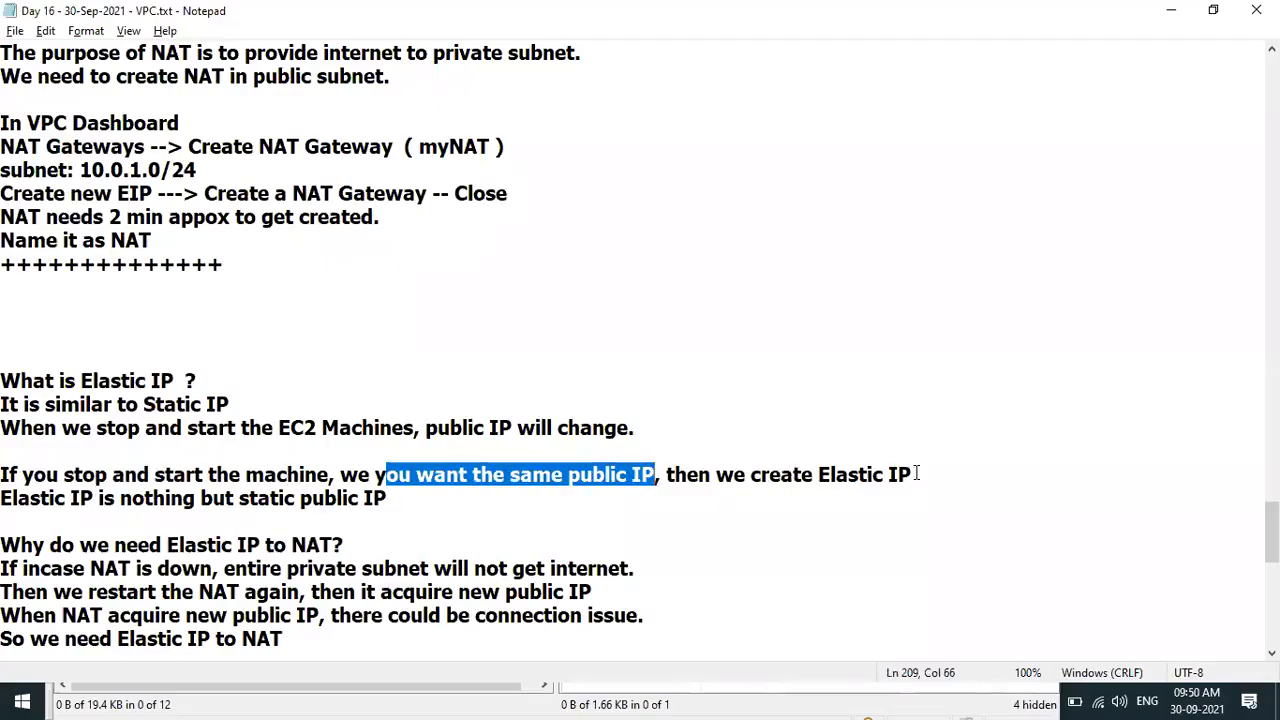
left_click_drag(793, 474, 948, 473)
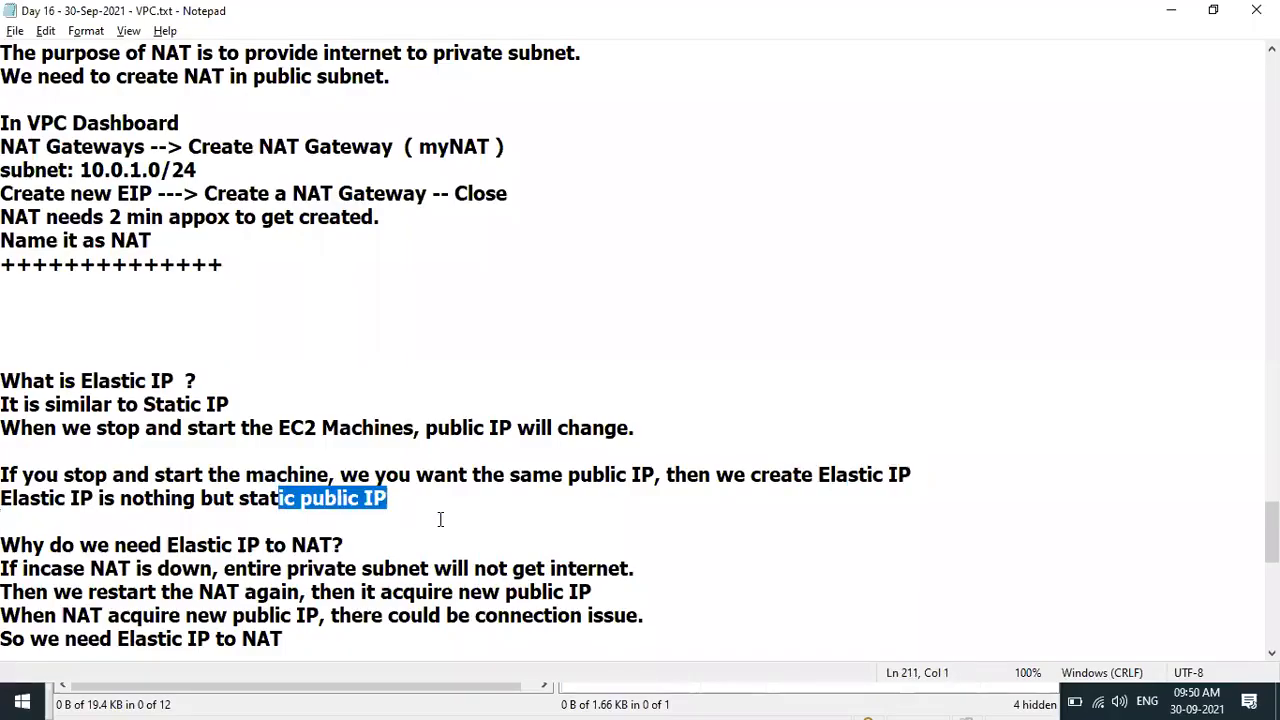
- Go down to the notes on why NAT needs an Elastic IP and highlight "Elastic IP" in that question
key("Down")
key("Down")
key("Down")
key("Down")
key("Down")
key("Down")
key("Down")
key("Down")
key("Down")
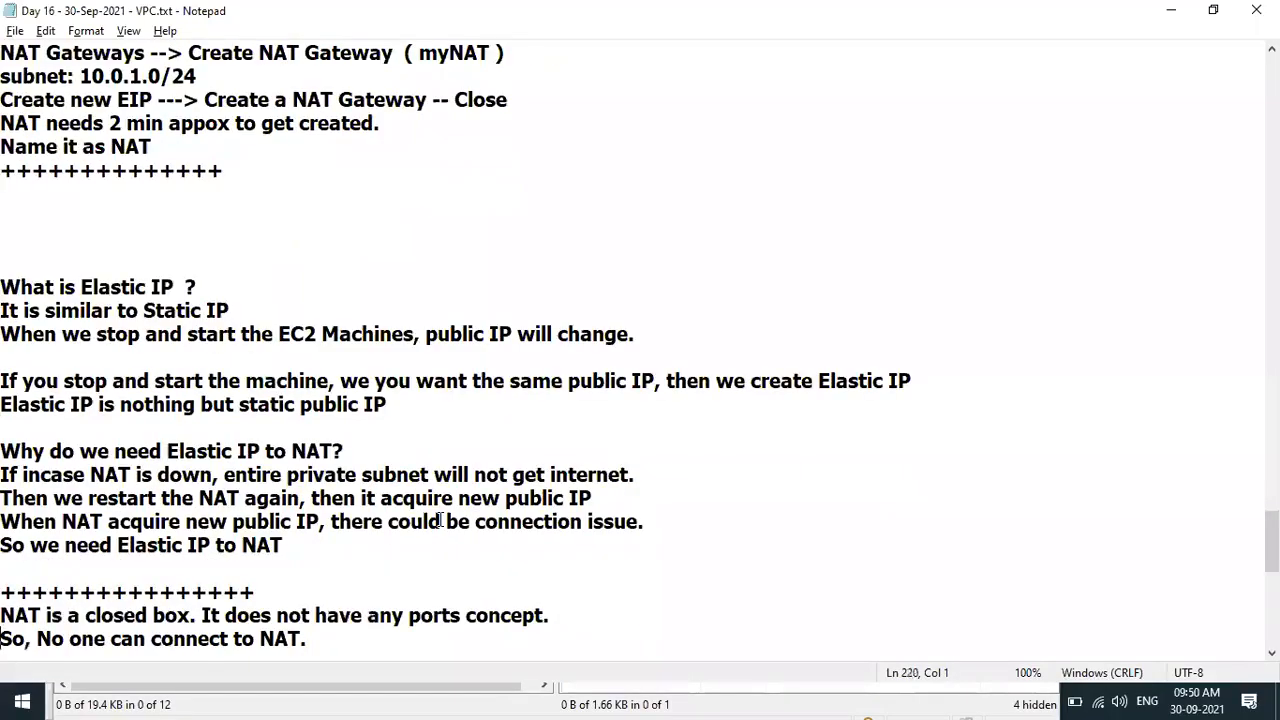
left_click_drag(176, 450, 287, 450)
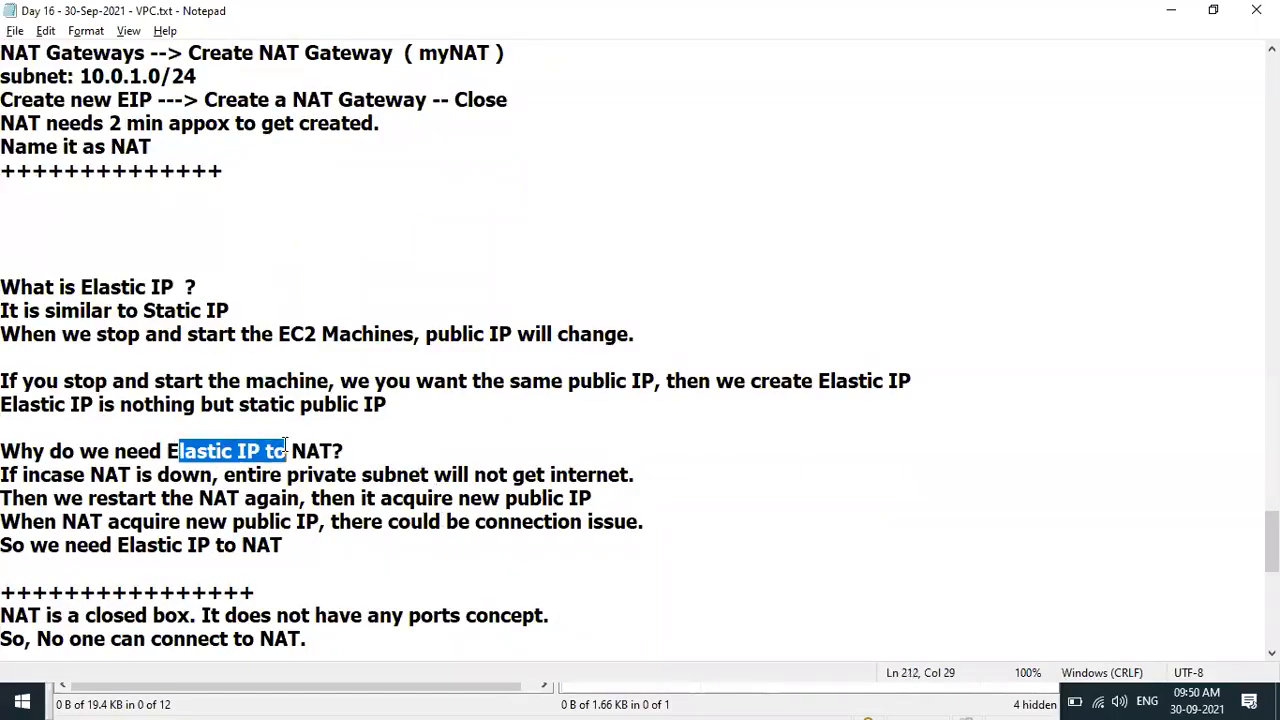
- Return to the Paint diagram and draw a line from the NAT box to the DbSN subnet's near edge
key("alt+Tab")
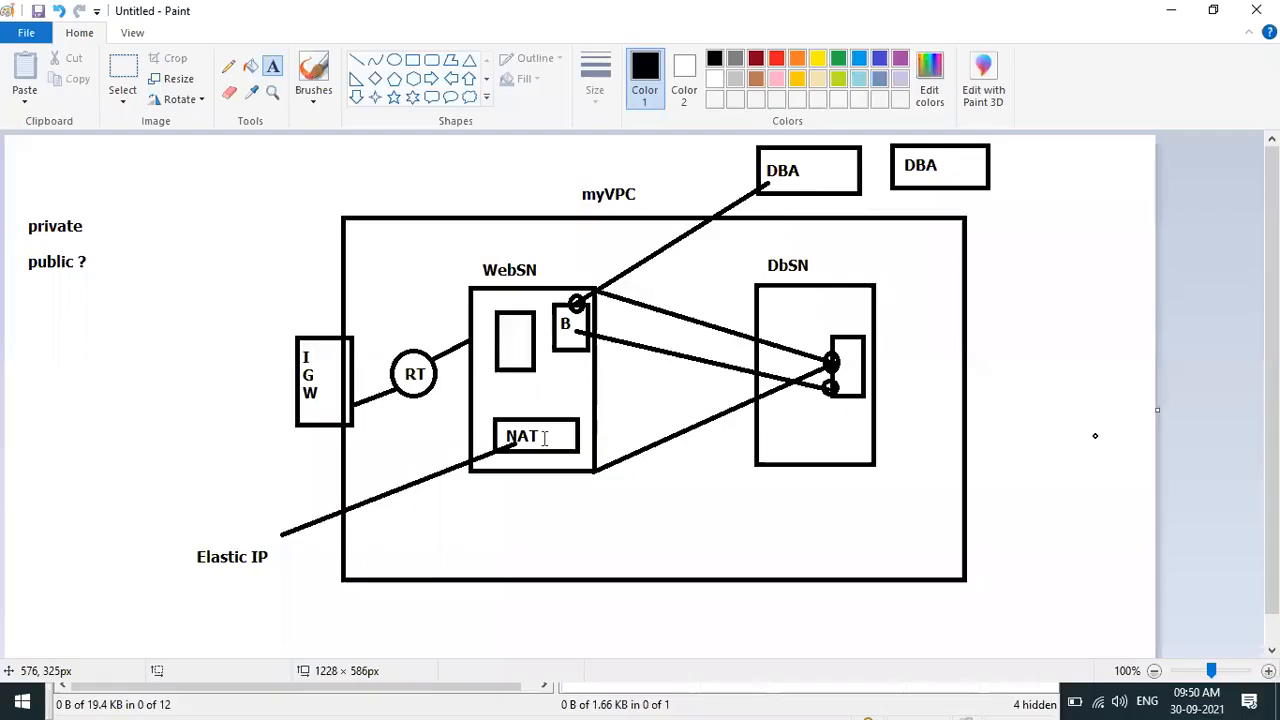
left_click(357, 59)
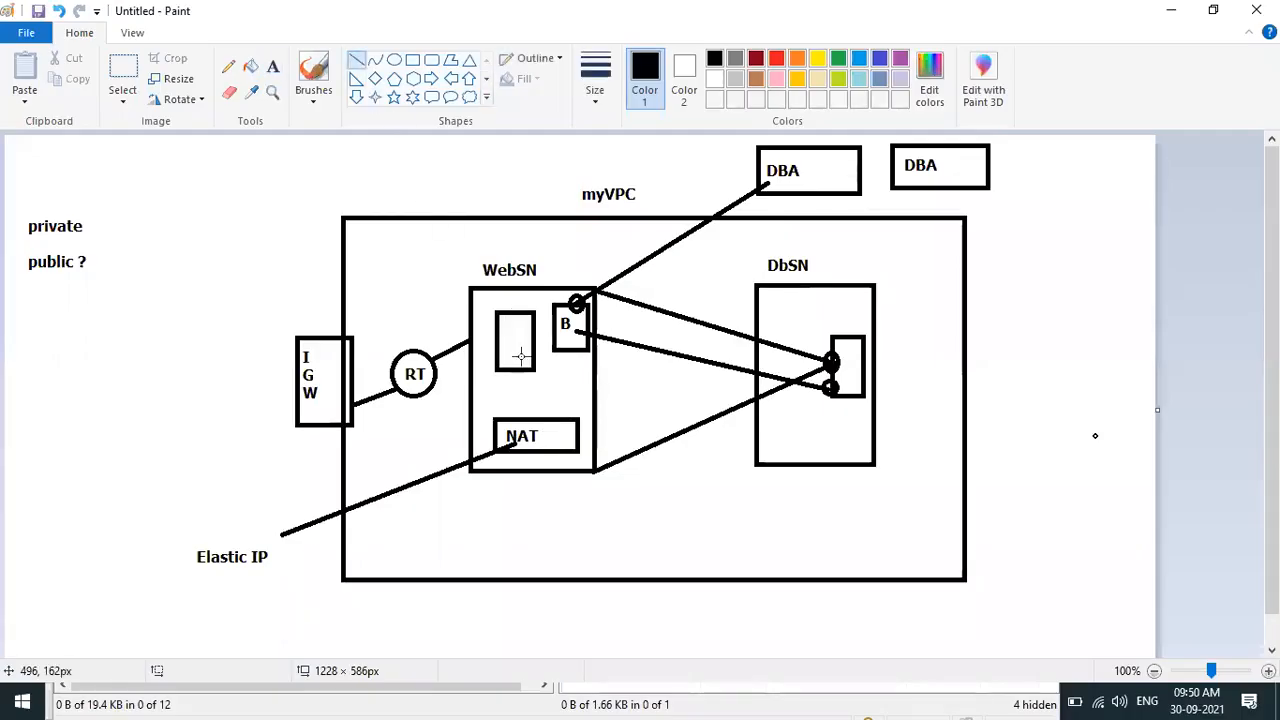
left_click_drag(577, 431, 758, 446)
left_click(1229, 514)
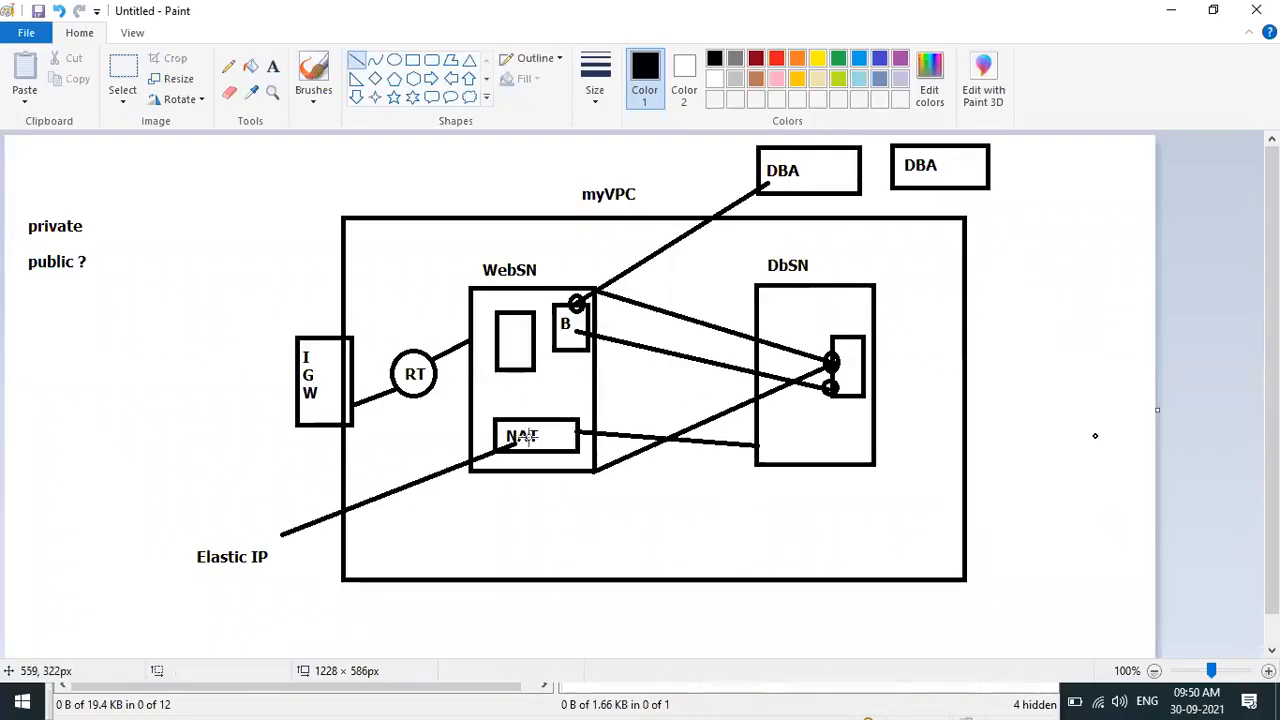